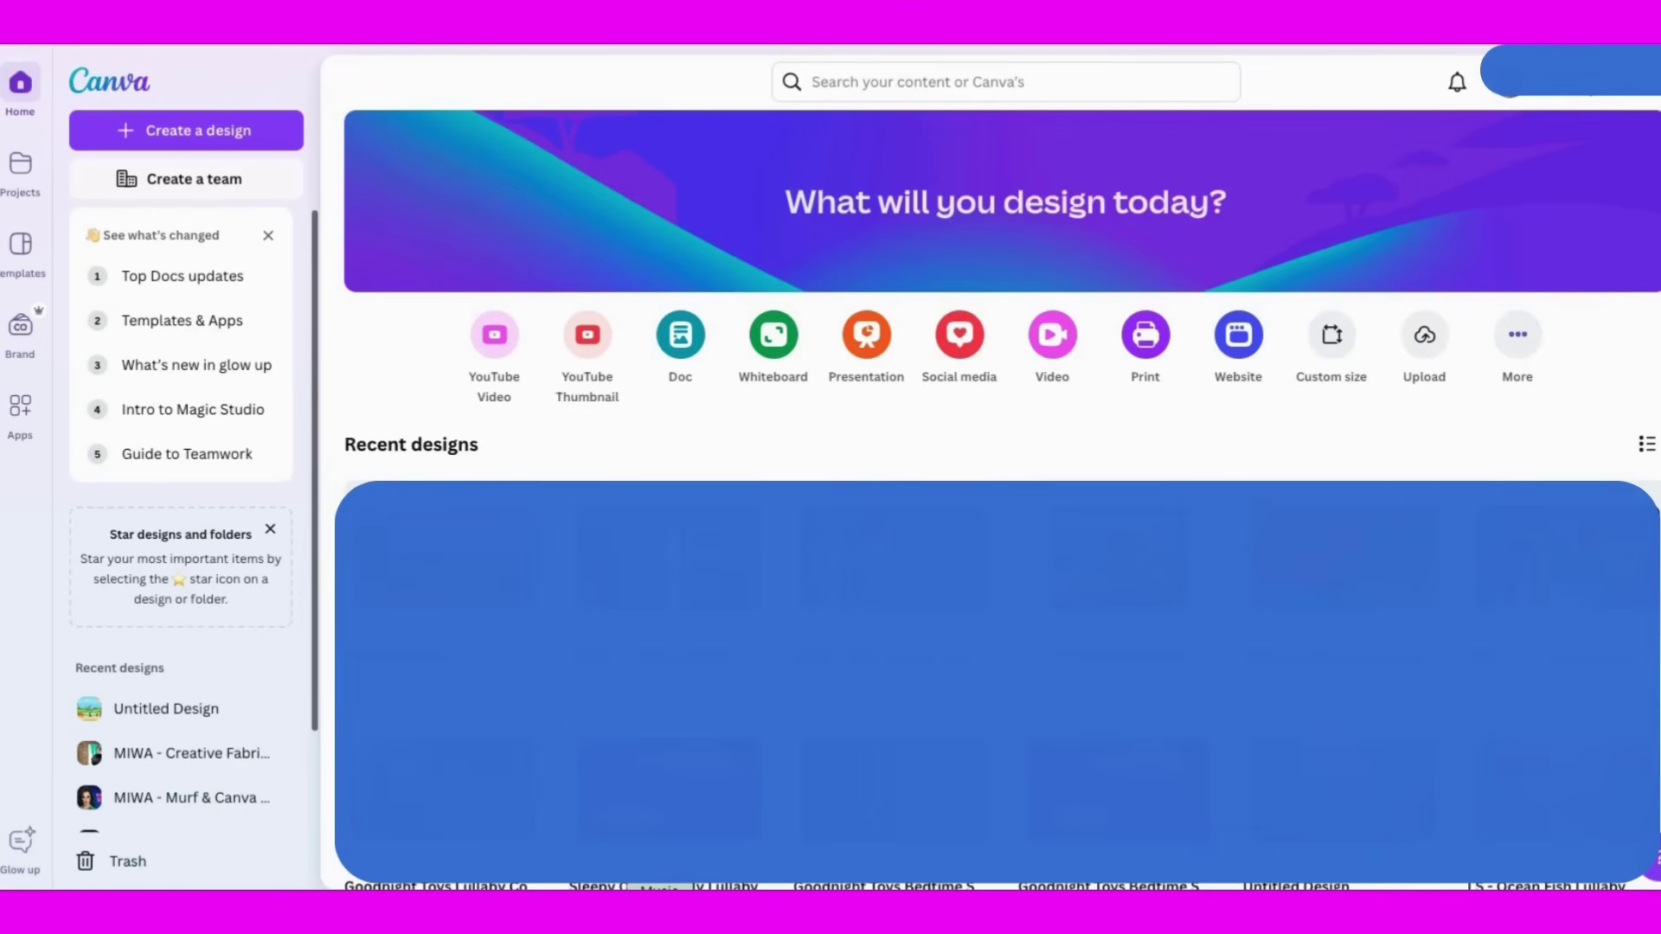
# Step: Start a blank YouTube video design and show the Elements library beside the page
pyautogui.click(494, 337)
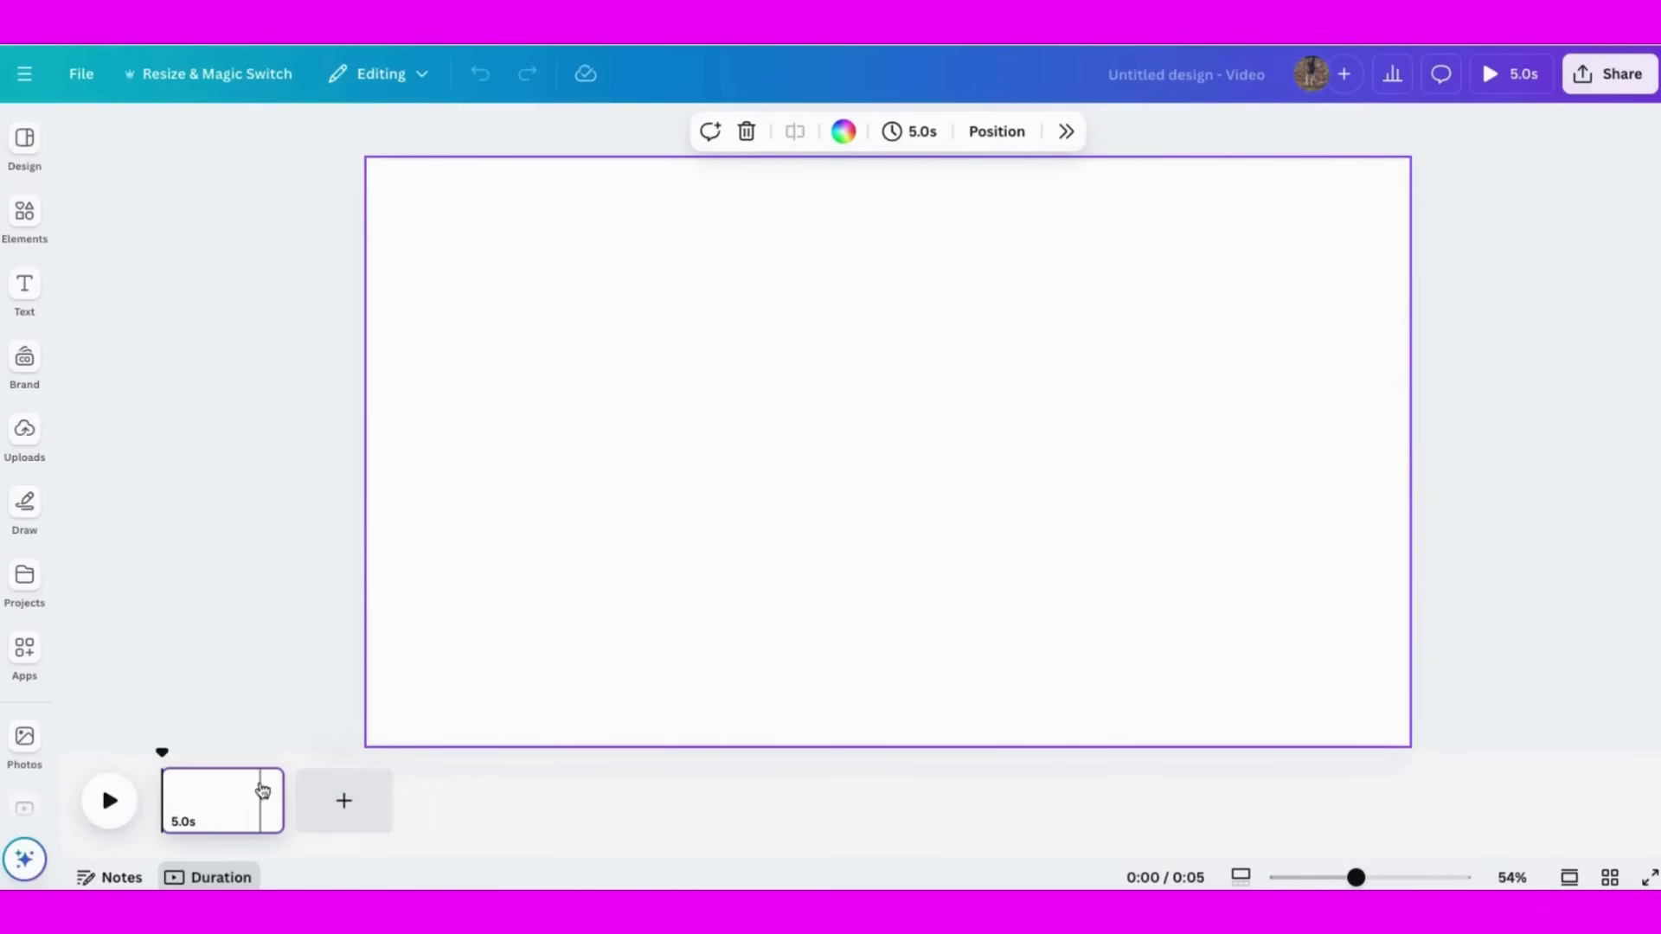
pyautogui.click(221, 794)
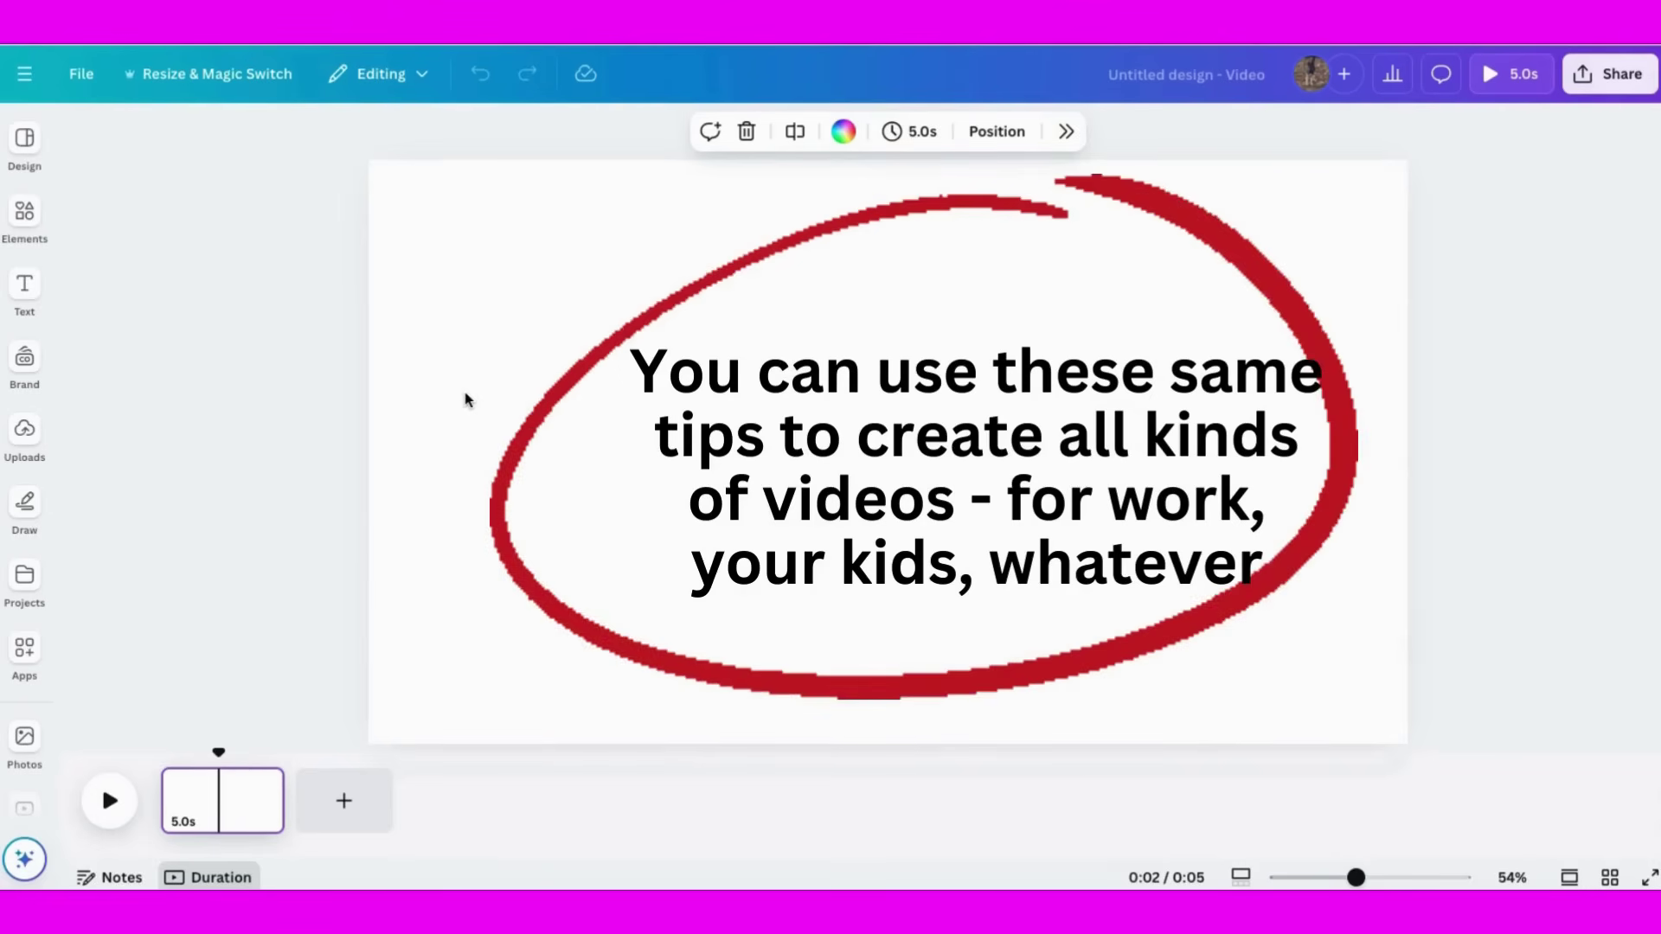
pyautogui.click(6, 211)
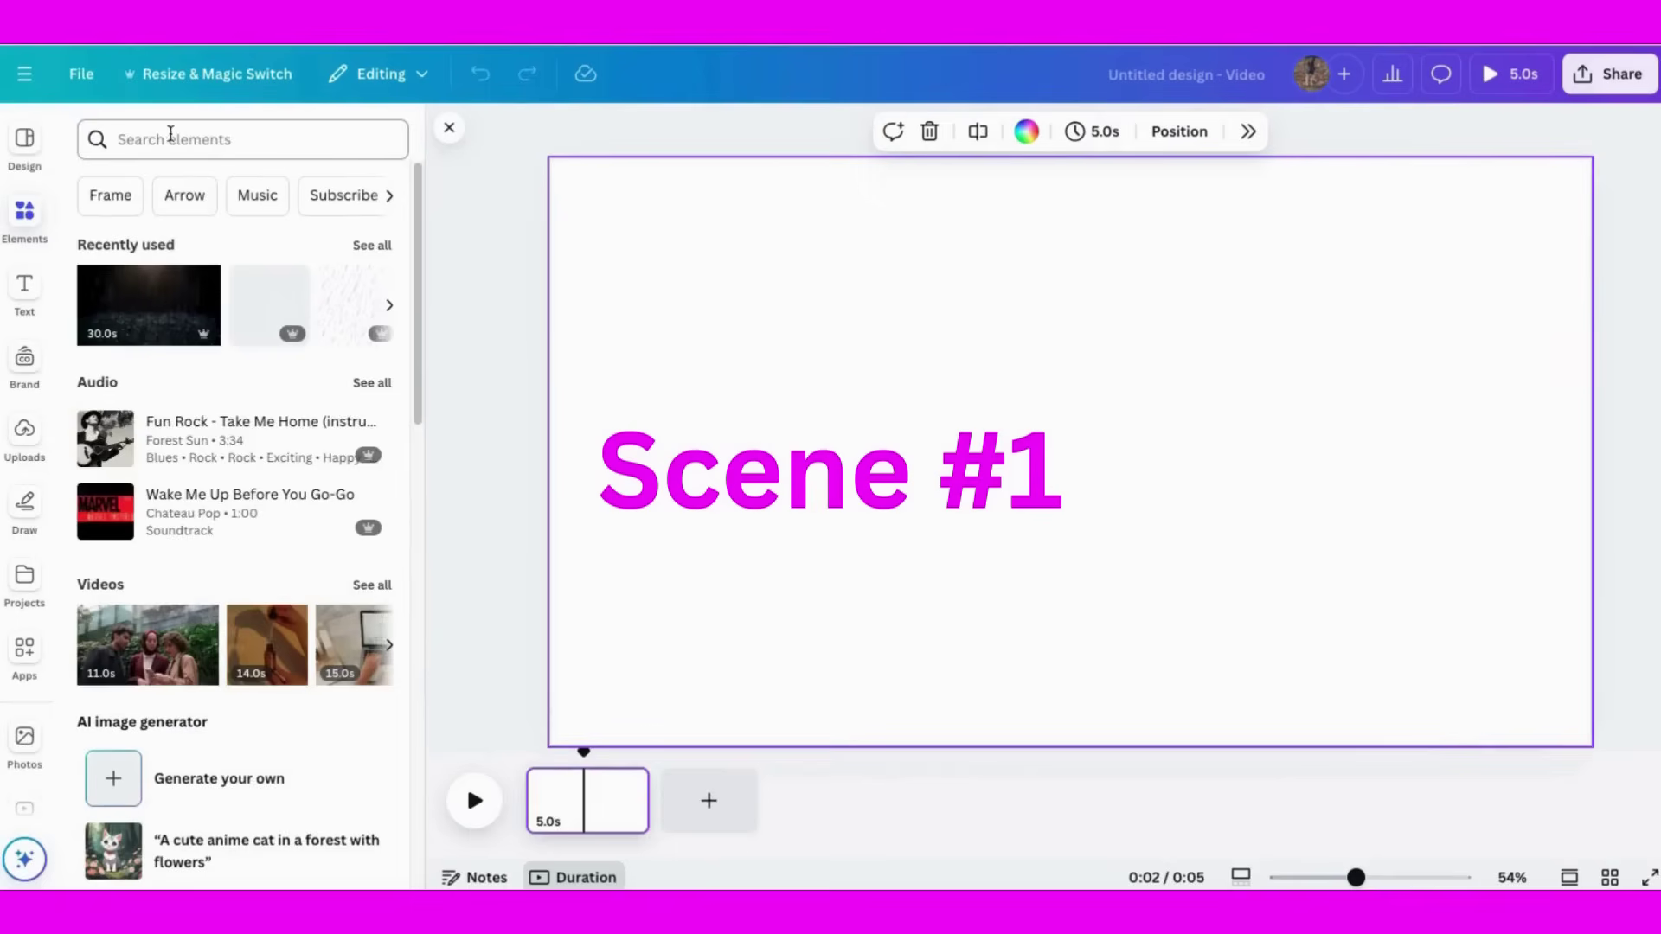
# Step: Search Elements graphics for 'landscape' and add the cartoon park graphic
pyautogui.click(160, 137)
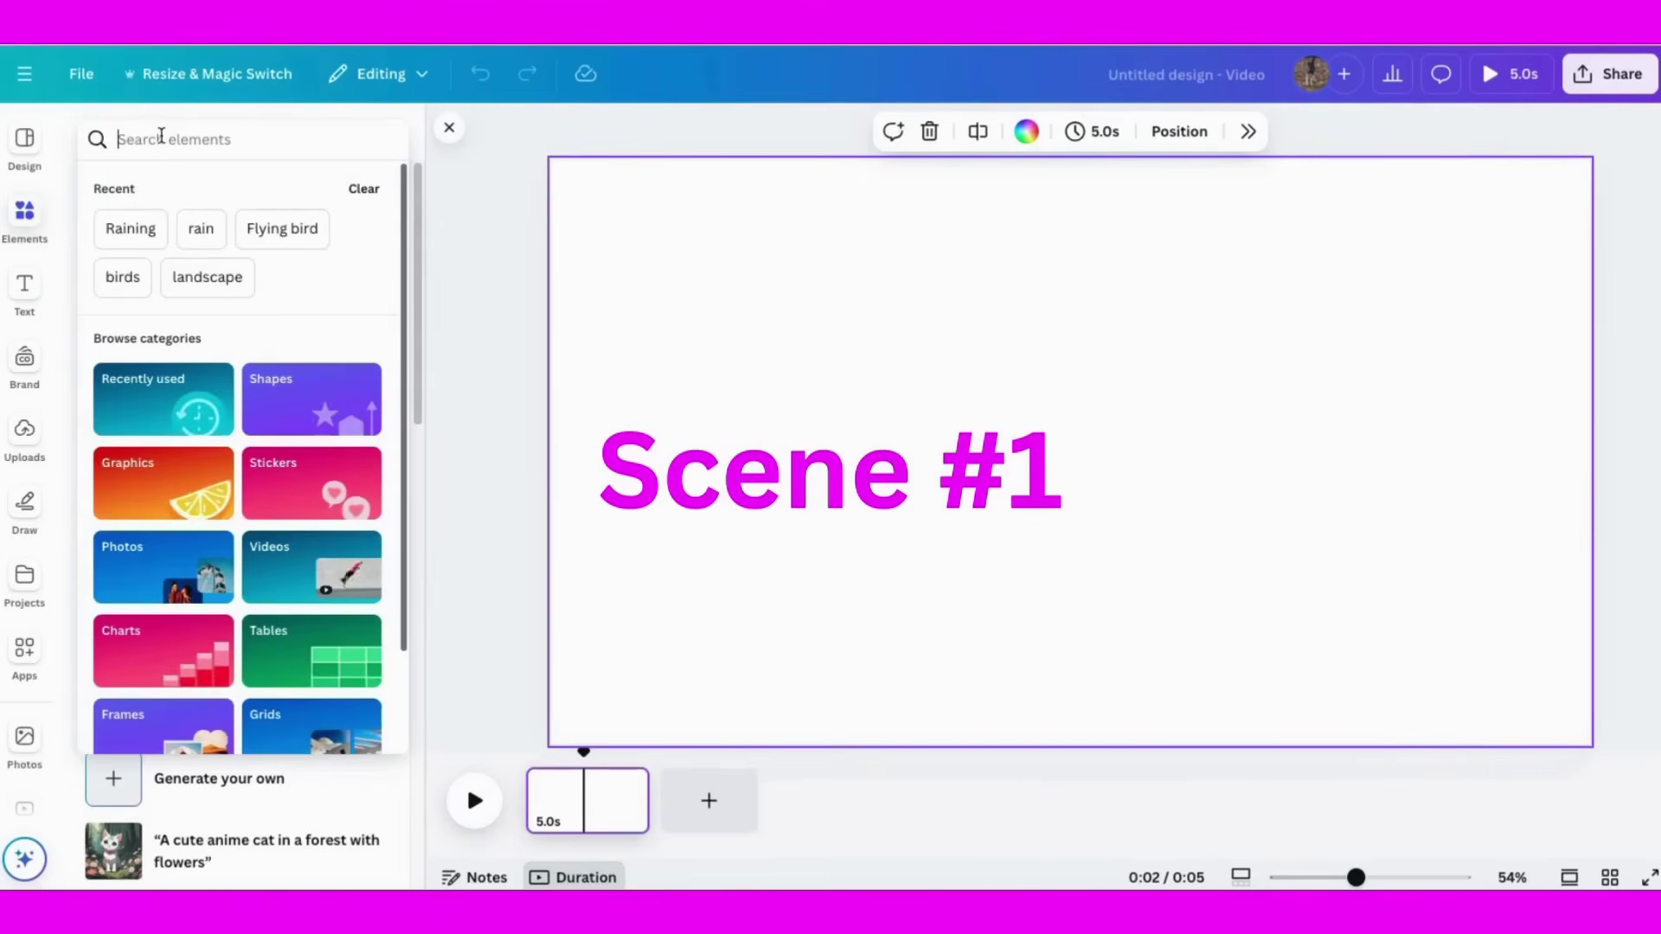
pyautogui.write('landsc')
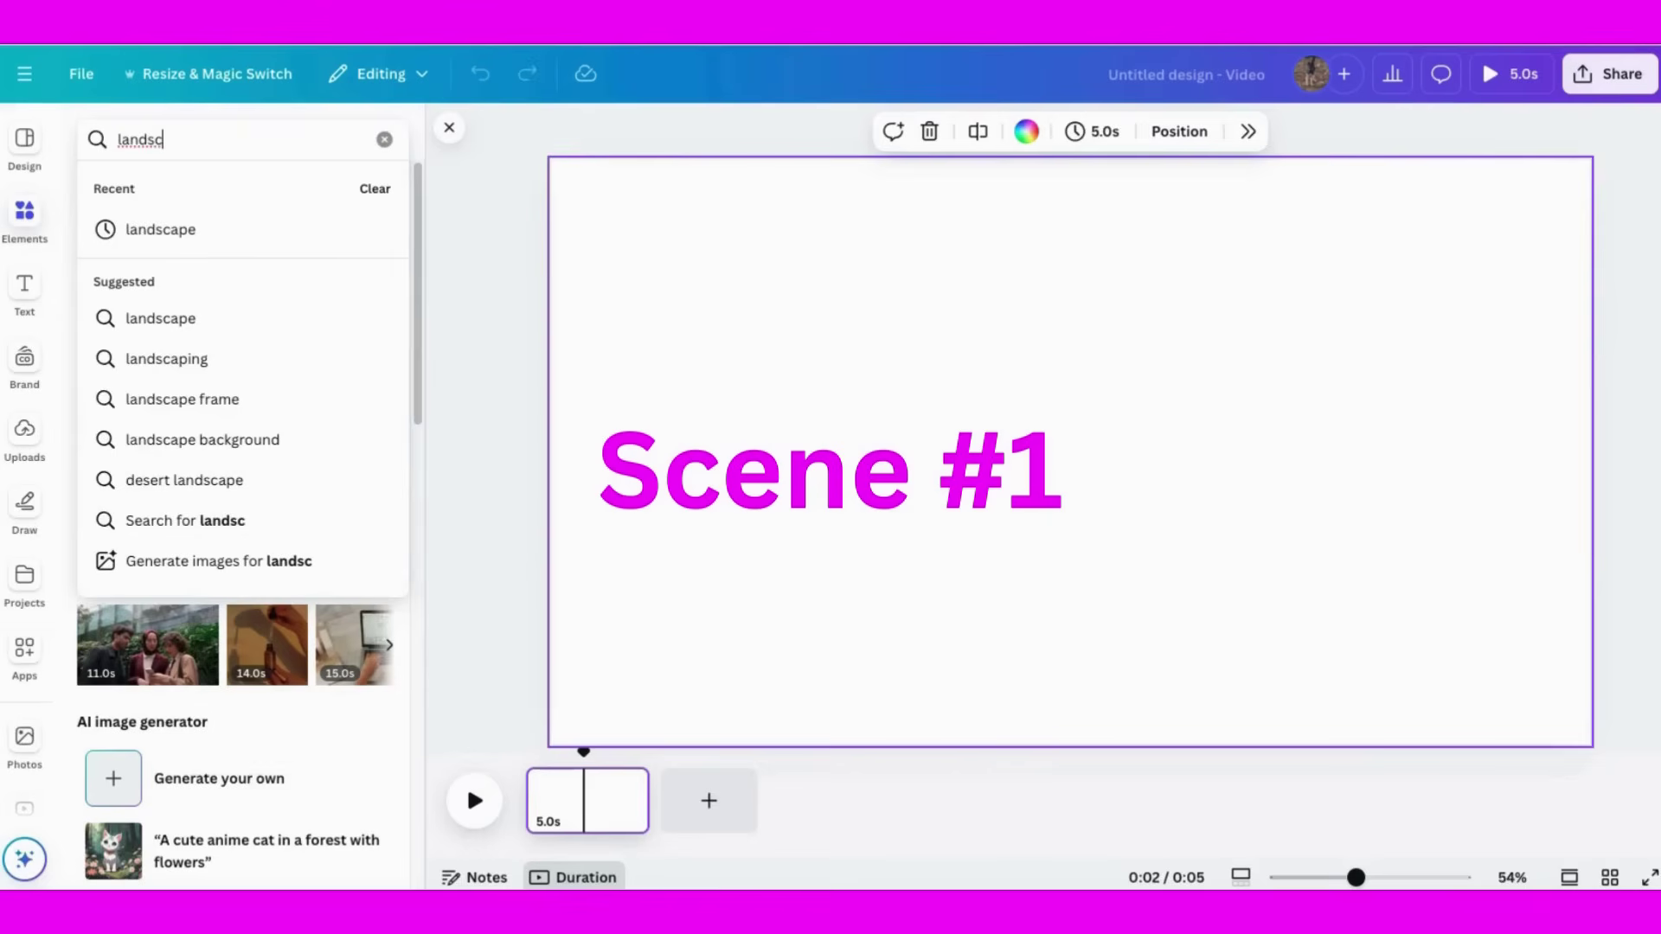
pyautogui.click(192, 231)
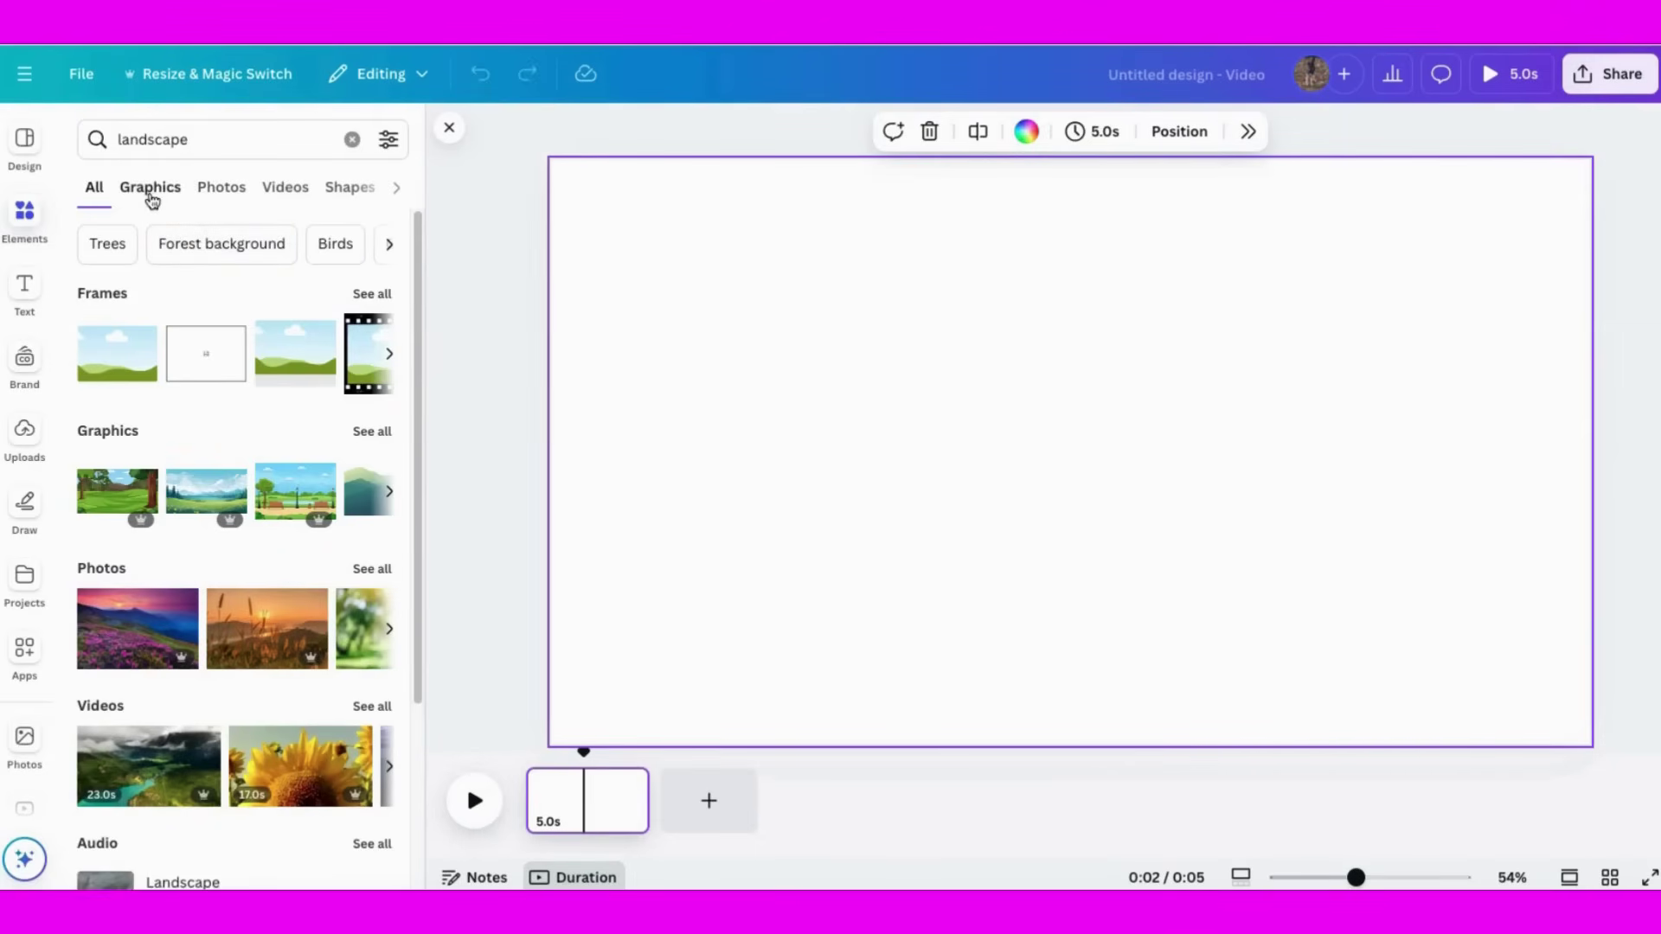
pyautogui.click(150, 188)
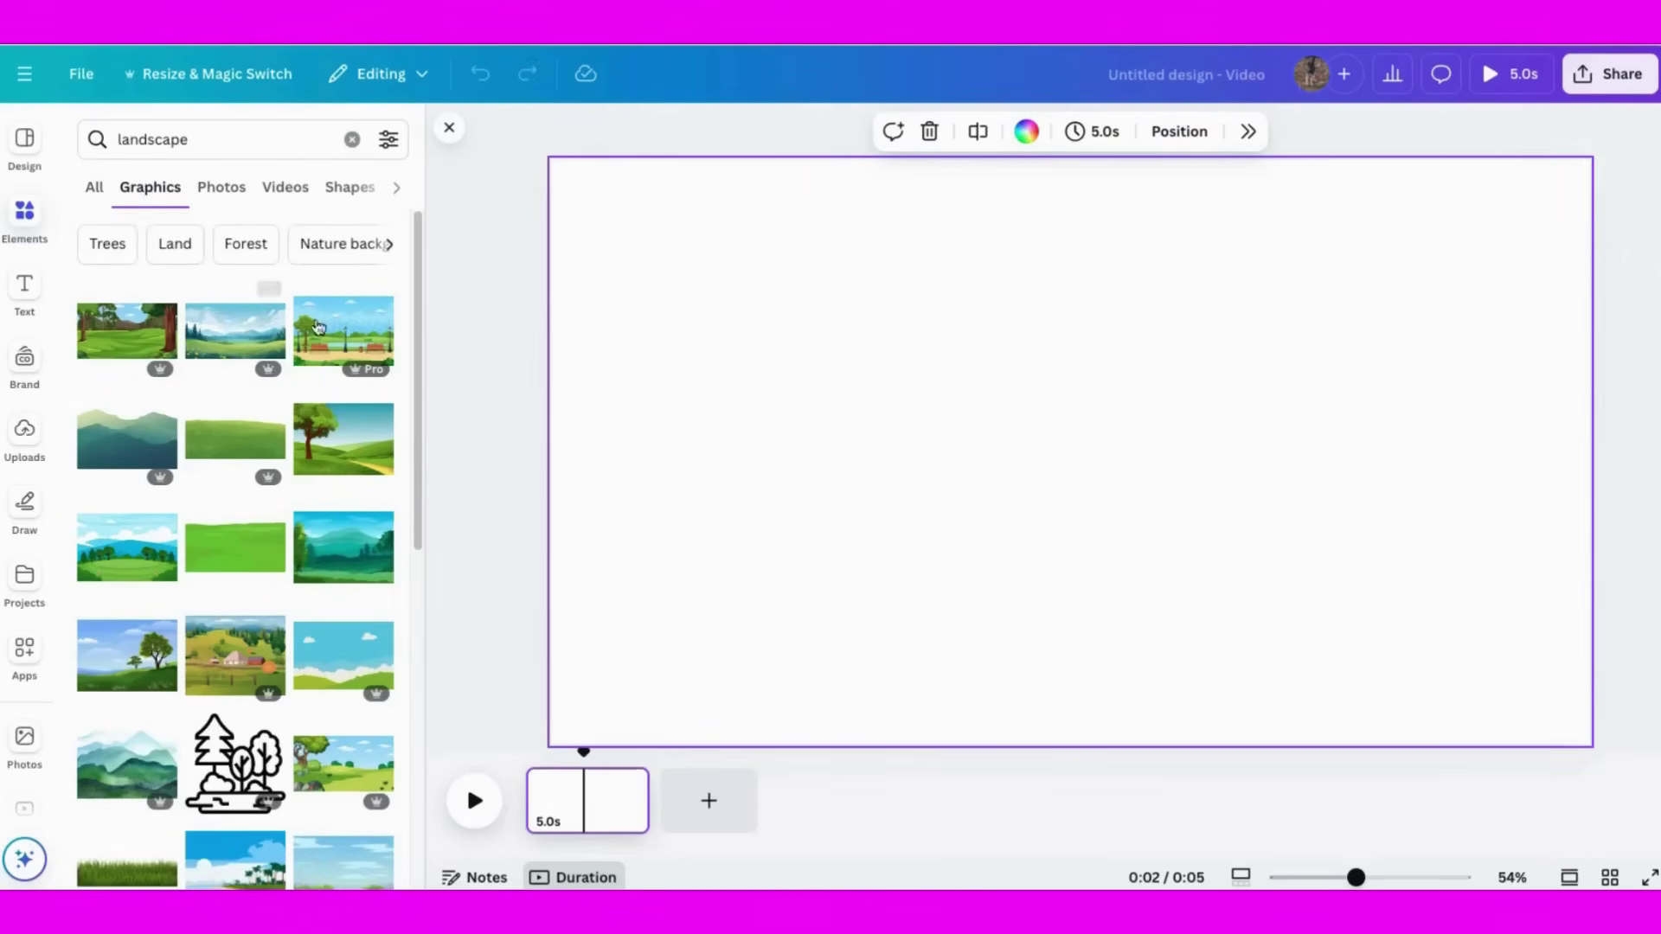
pyautogui.click(364, 335)
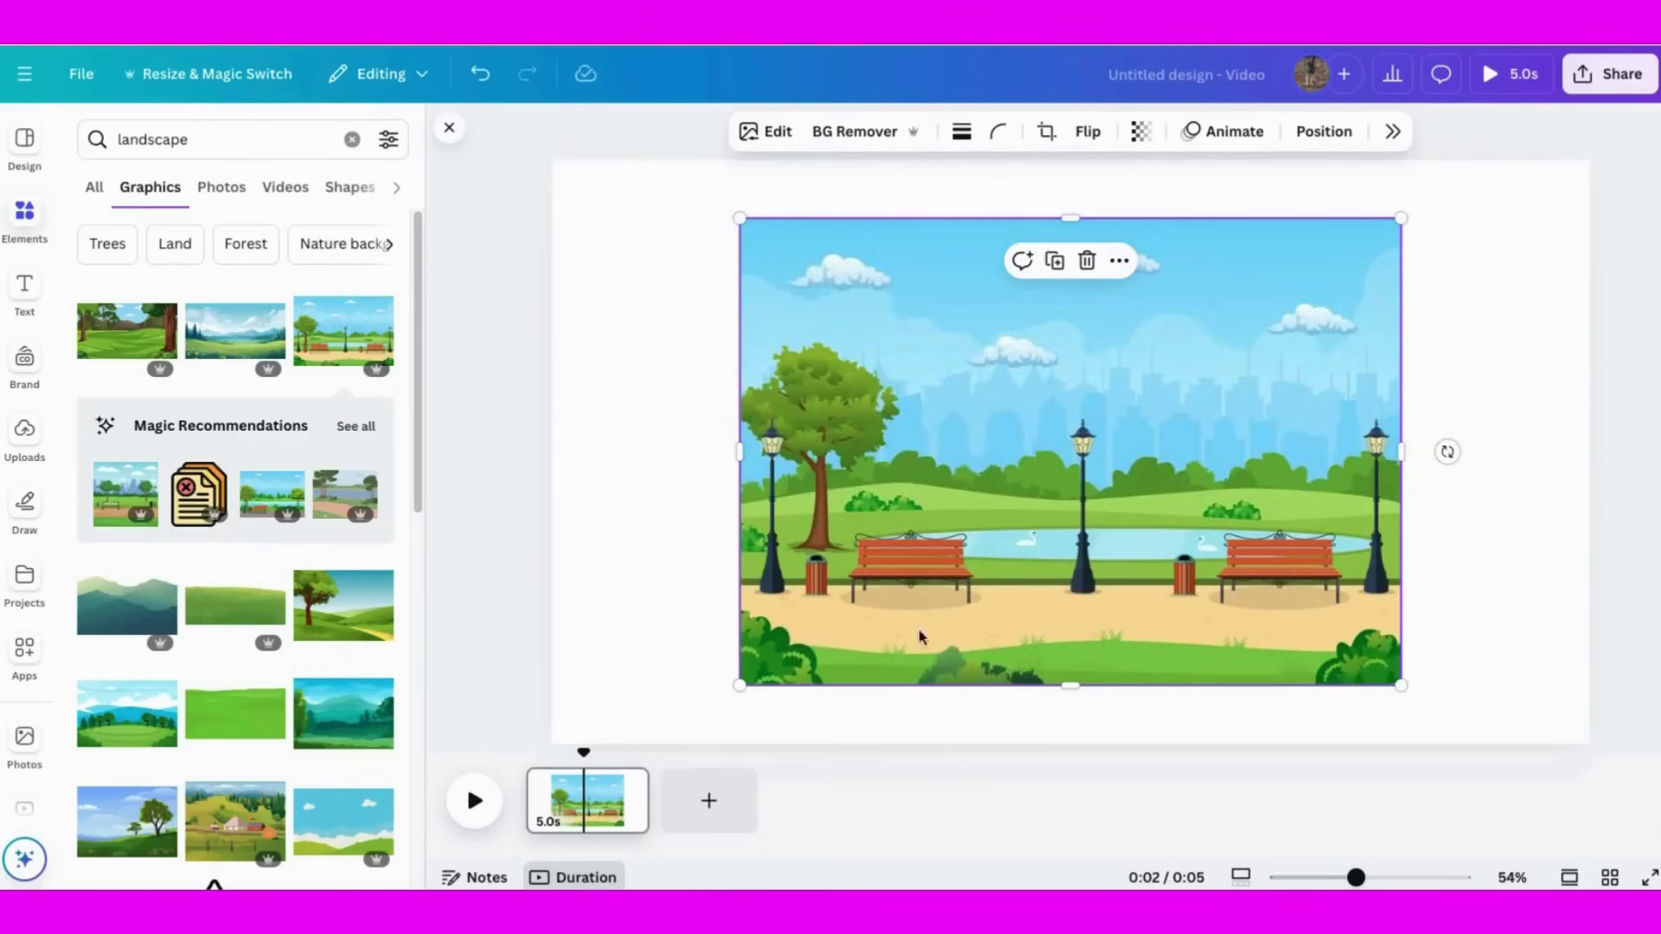
# Step: Enlarge and center the park graphic so it covers the whole video page
pyautogui.moveTo(739, 685); pyautogui.dragTo(464, 753)
pyautogui.moveTo(761, 597); pyautogui.dragTo(825, 541)
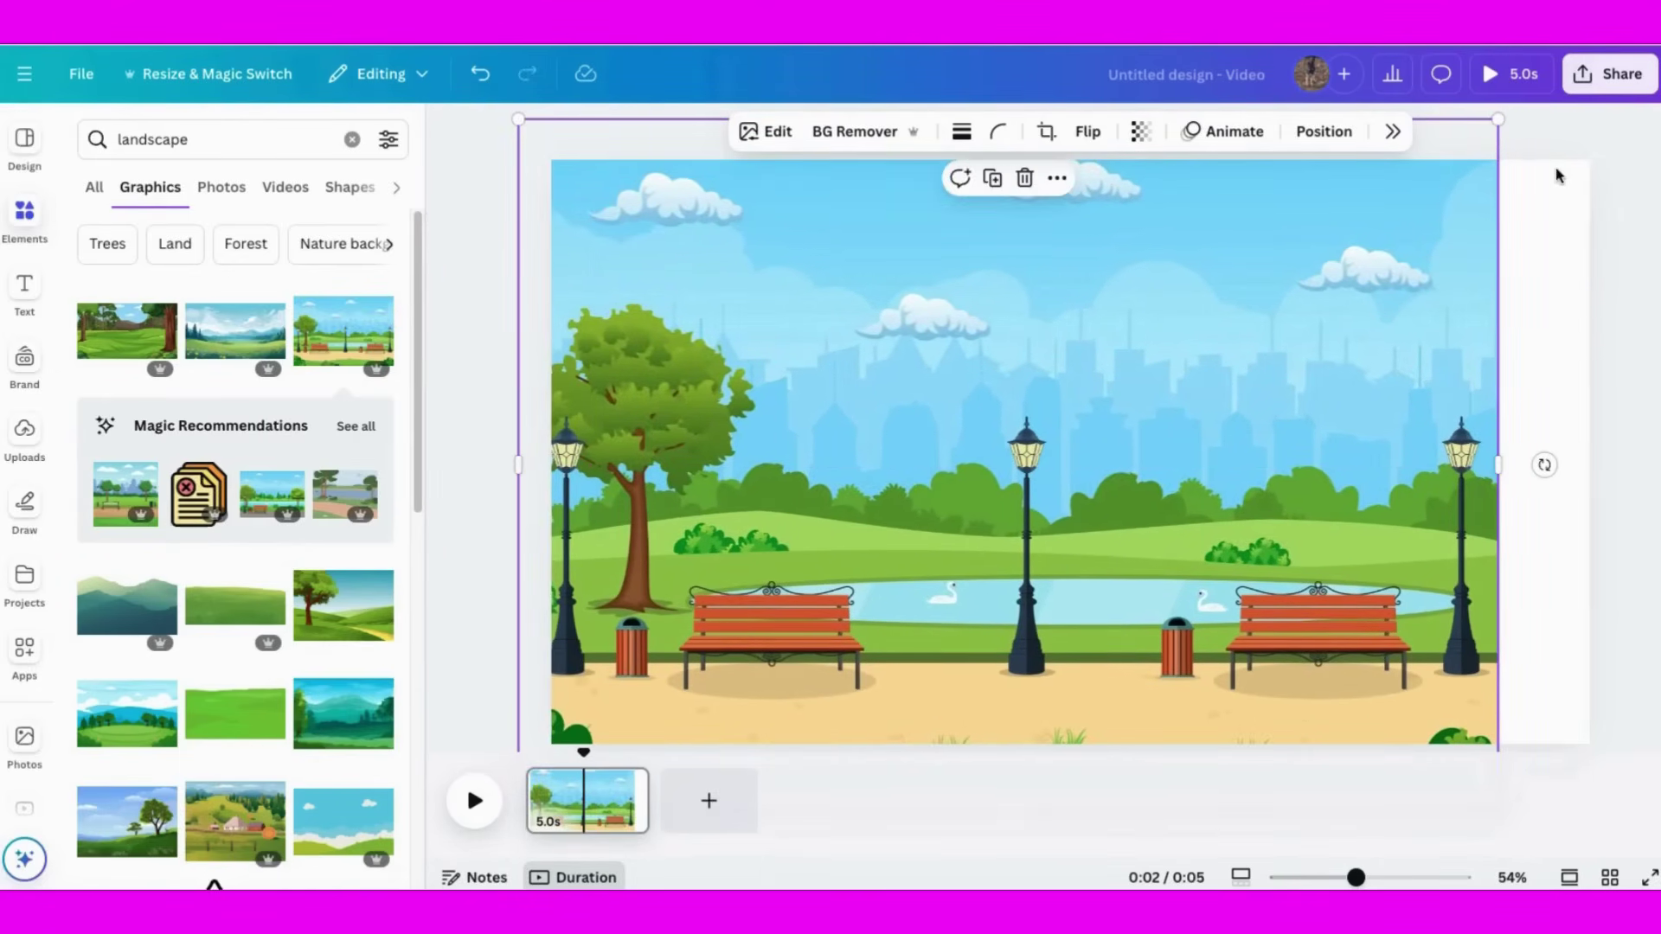
pyautogui.moveTo(1494, 115); pyautogui.dragTo(1583, 73)
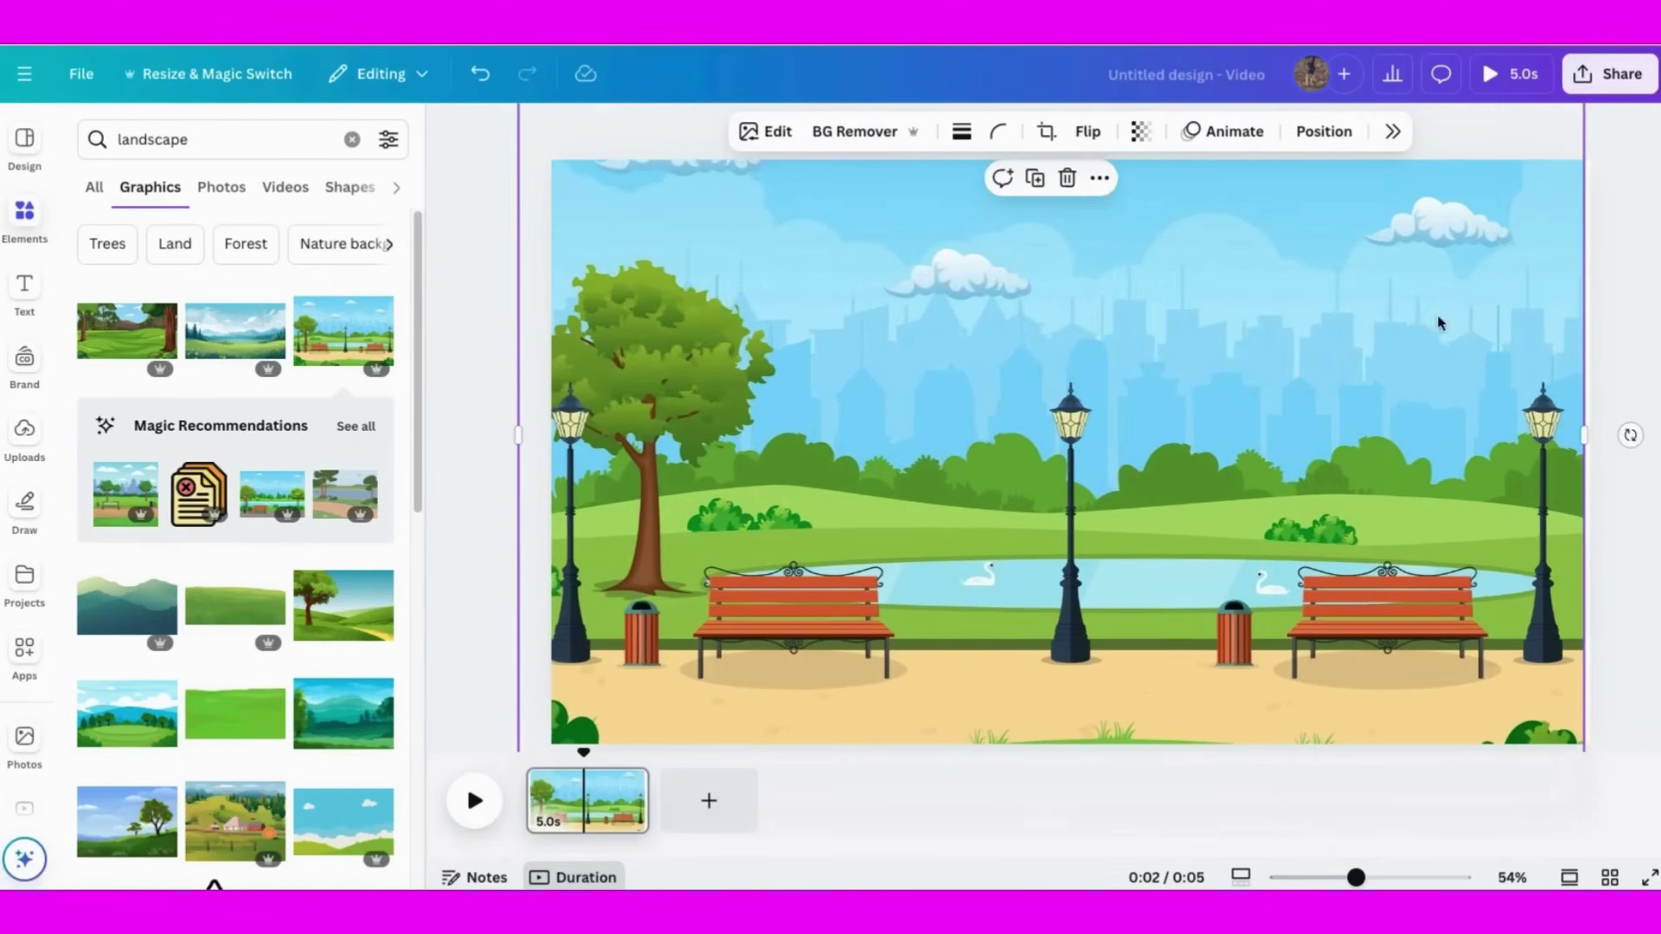
pyautogui.moveTo(1275, 418); pyautogui.dragTo(1290, 373)
pyautogui.click(467, 570)
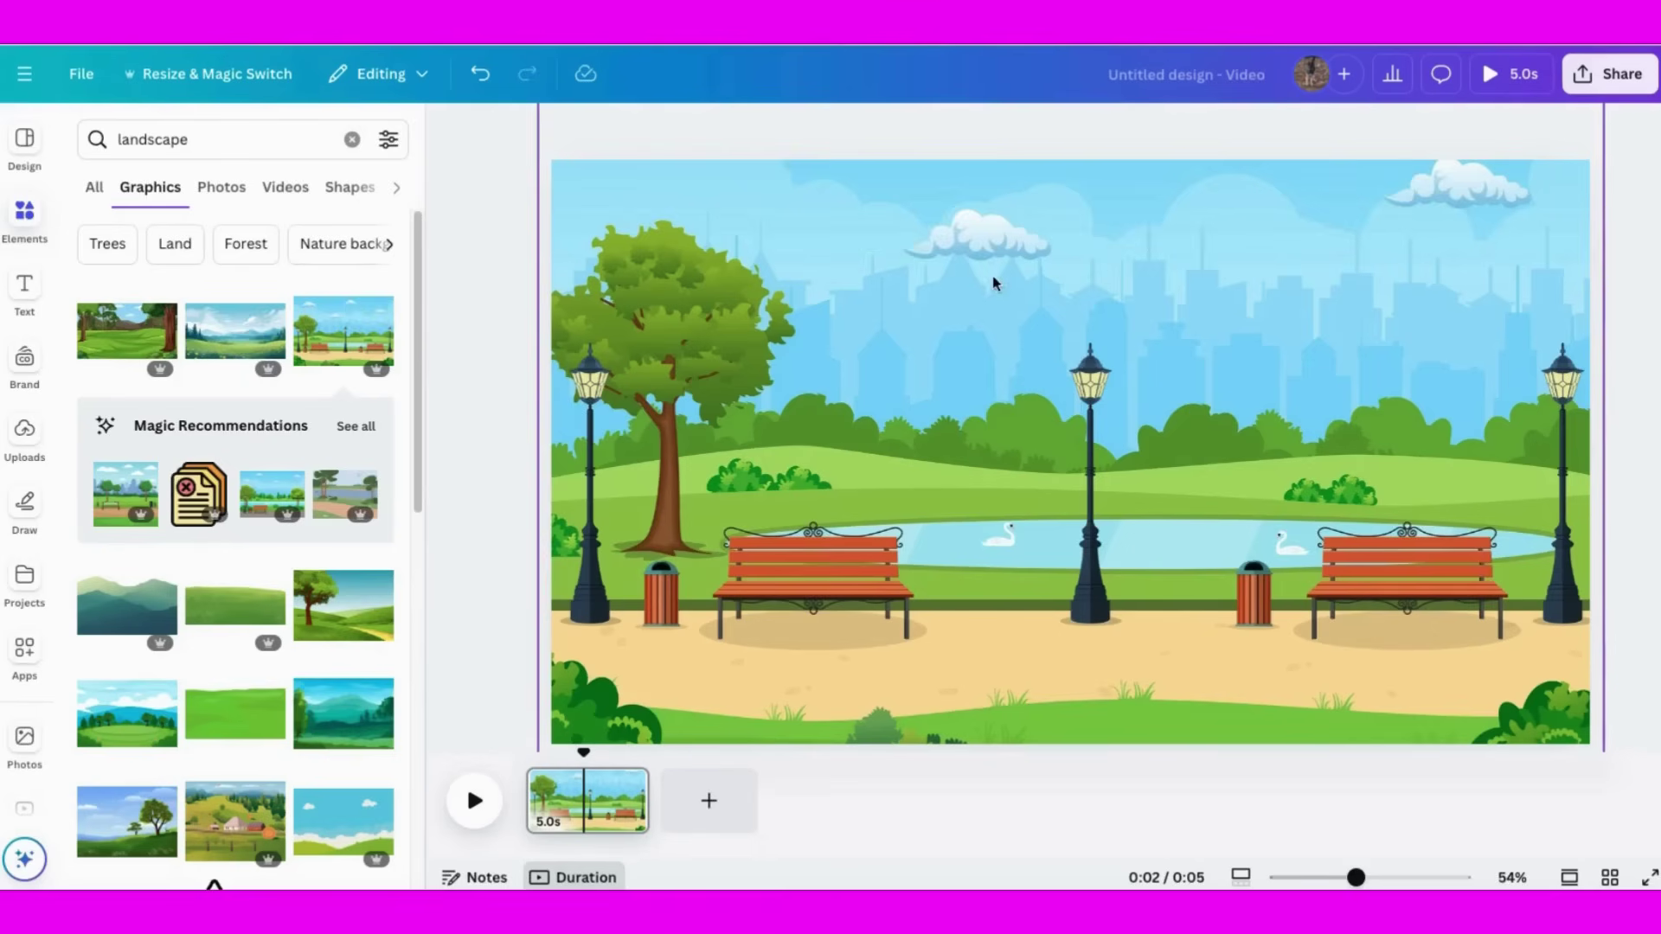
# Step: Add a white cloud from a 'clouds' search, shrink it, and place it in the upper-right sky
pyautogui.click(167, 126)
pyautogui.write('clou')
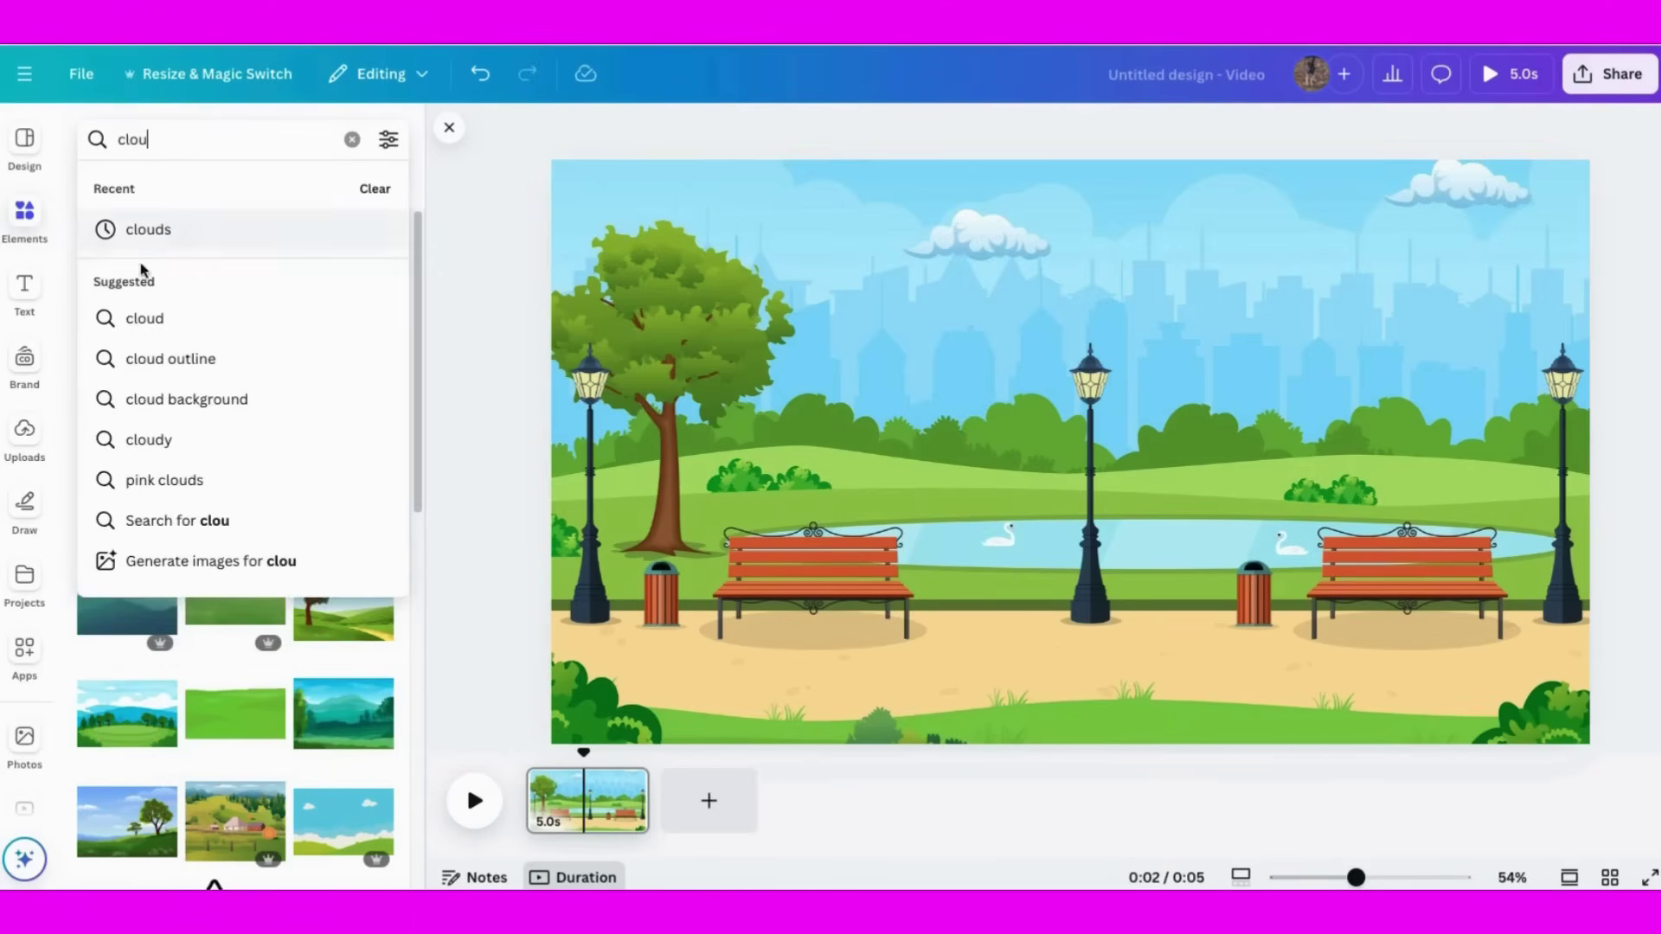
pyautogui.click(147, 246)
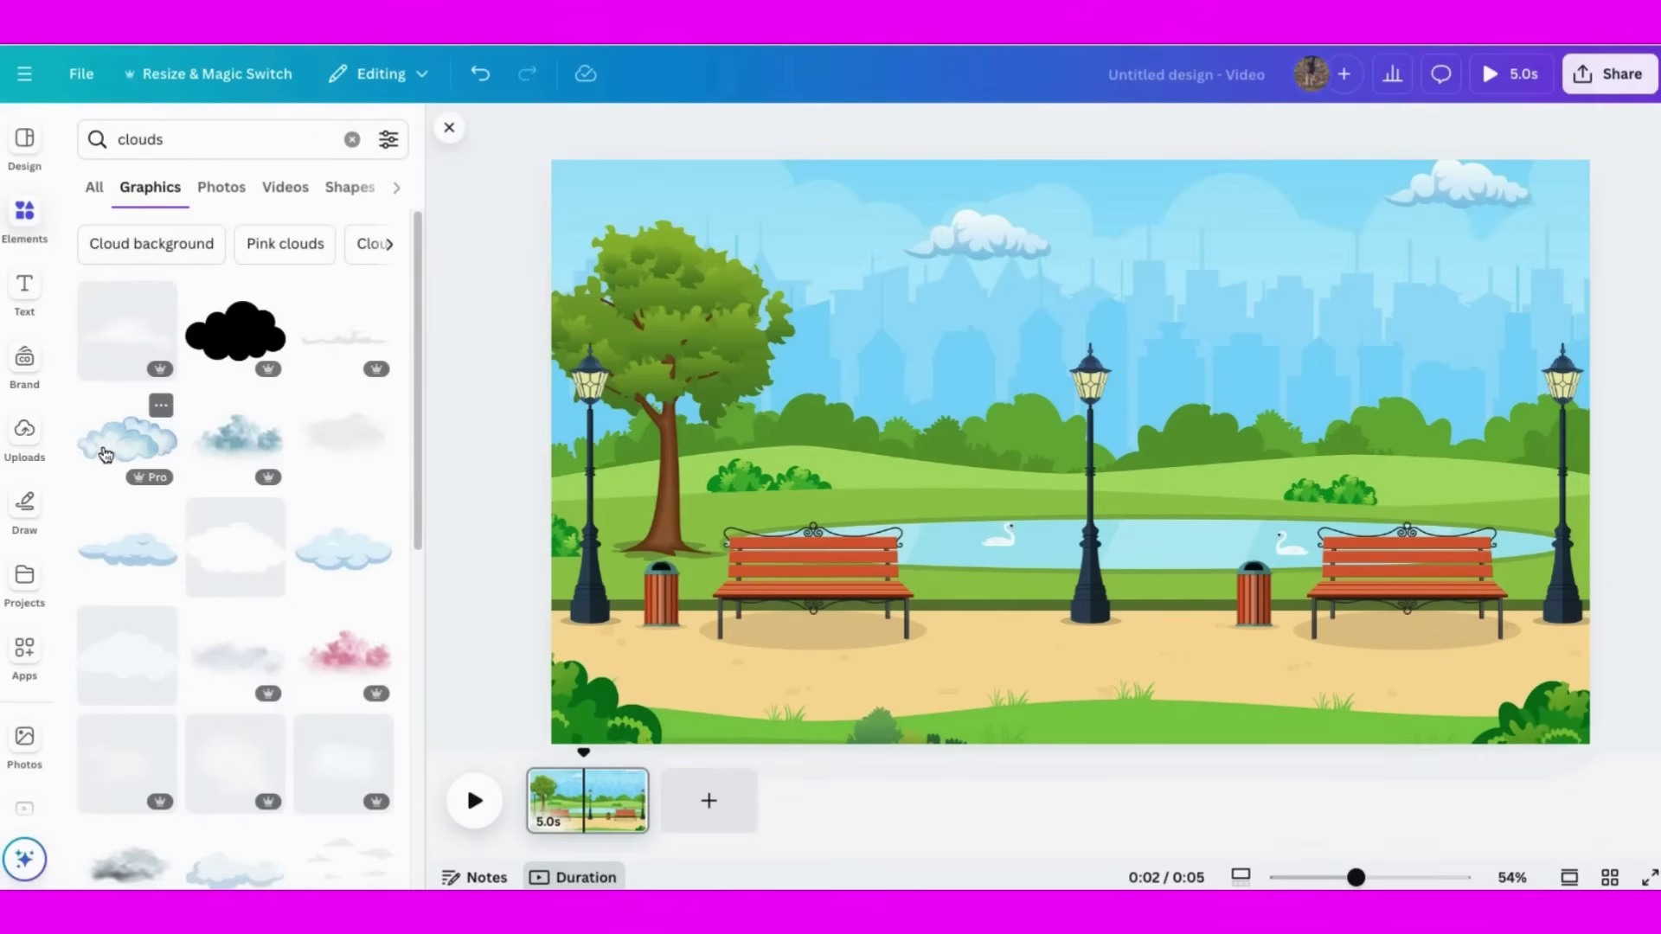
pyautogui.click(125, 530)
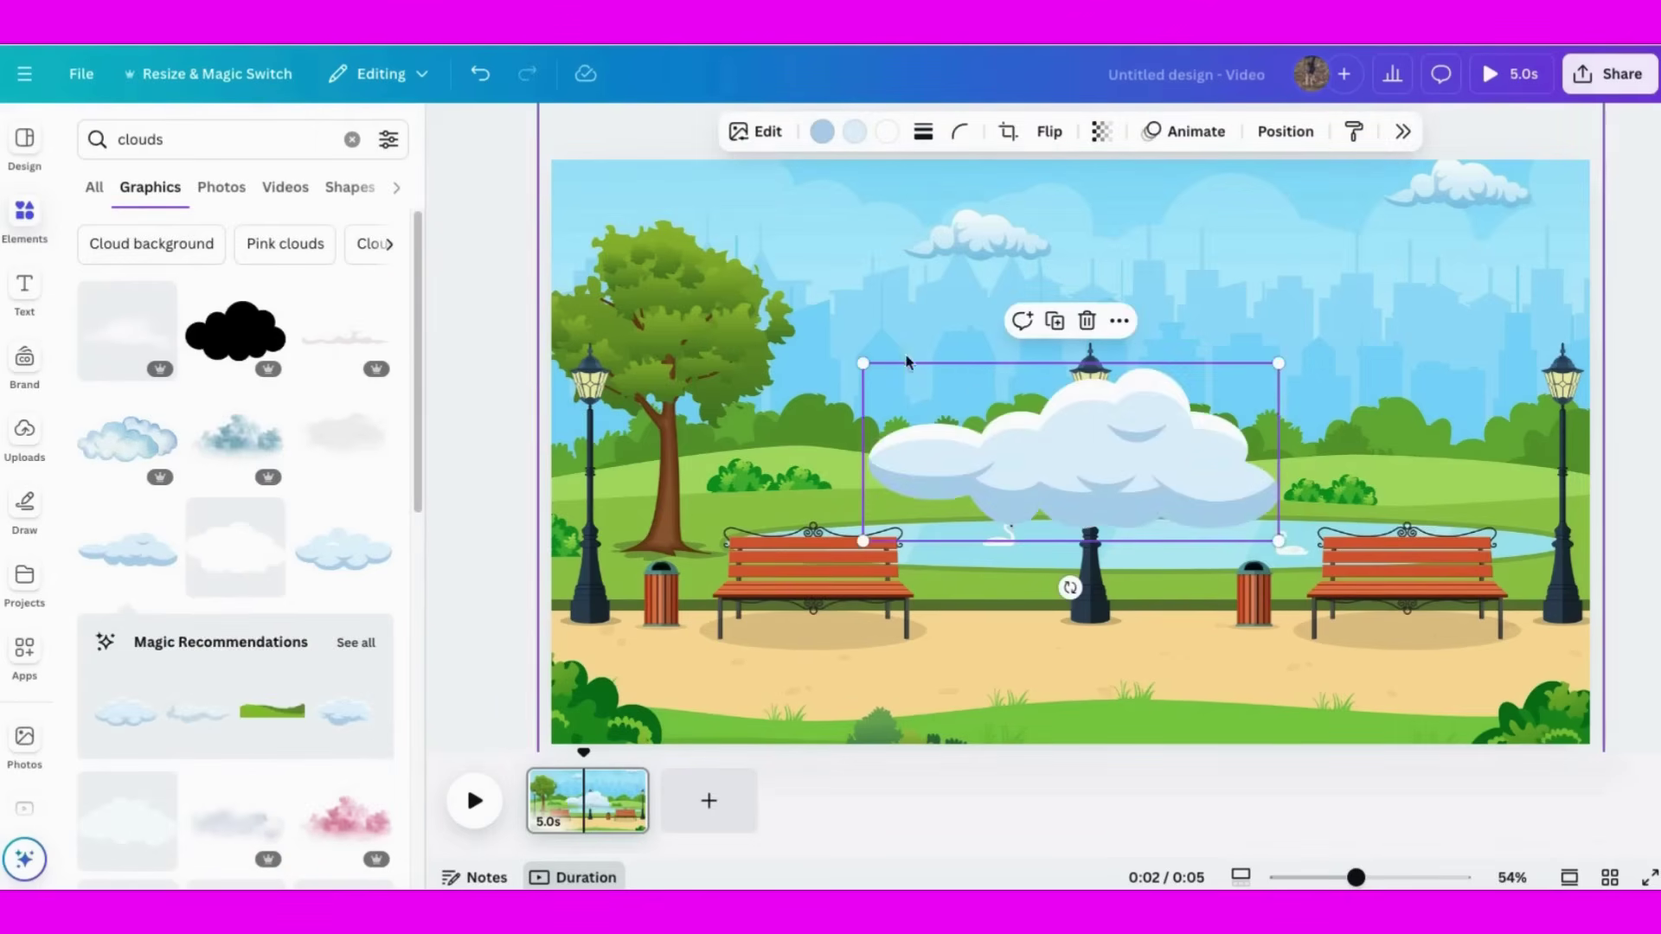
pyautogui.moveTo(863, 362); pyautogui.dragTo(982, 401)
pyautogui.moveTo(1179, 471); pyautogui.dragTo(1298, 275)
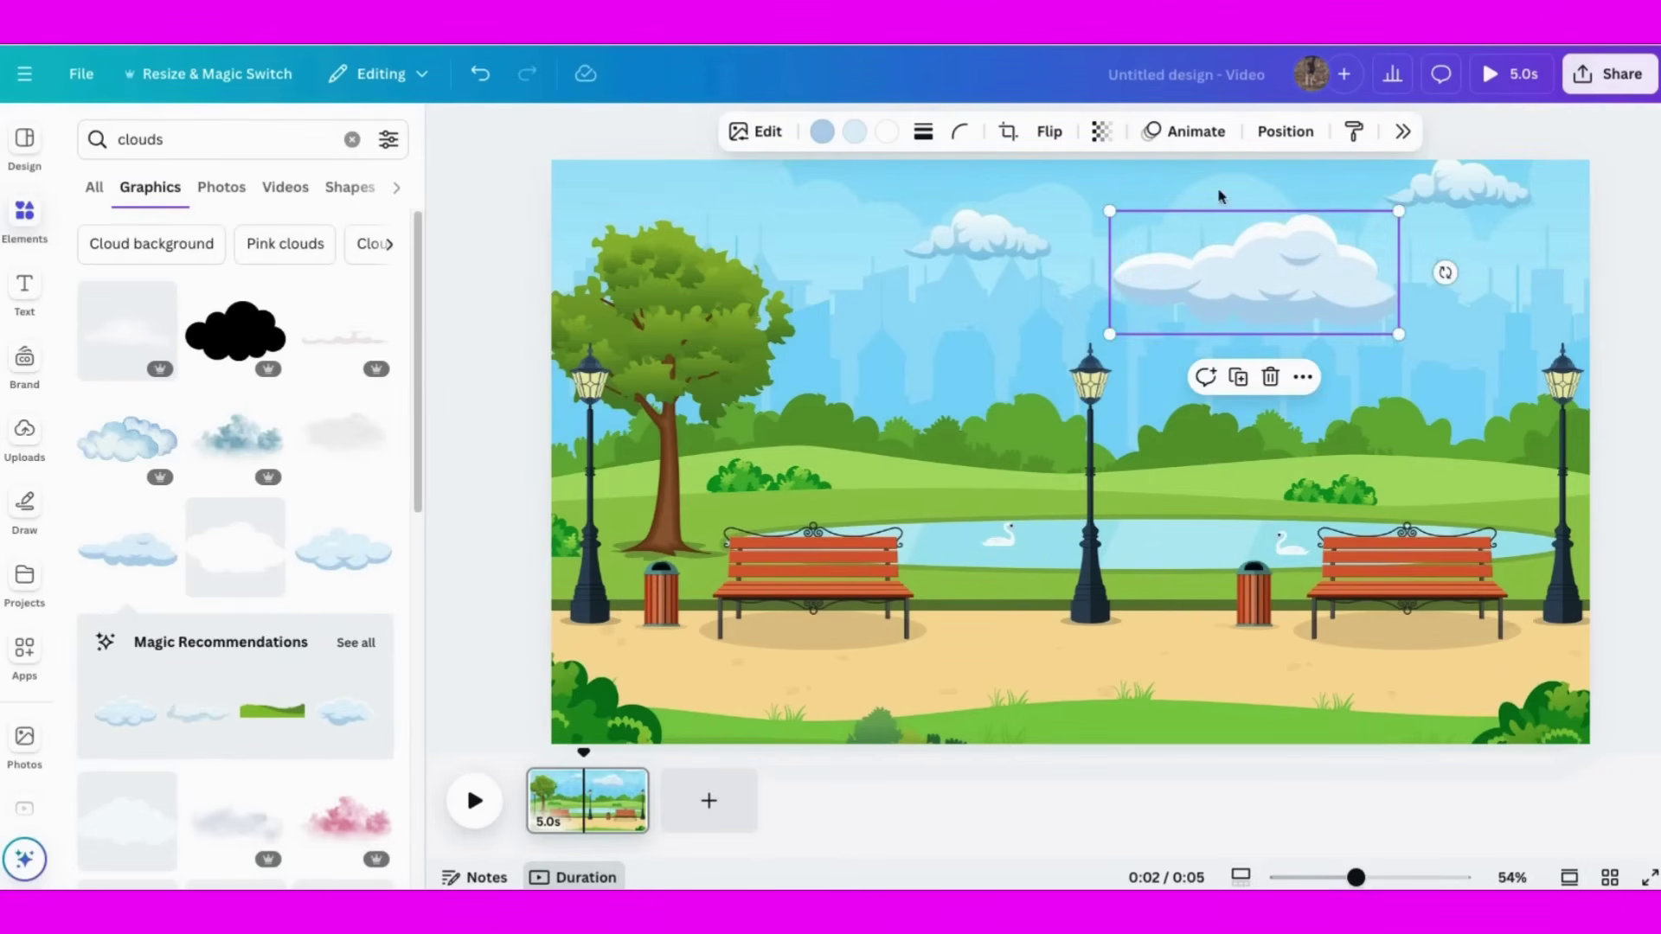
# Step: Give the cloud a custom leftward drift animation, appearing on click at the lowest speed
pyautogui.click(1196, 134)
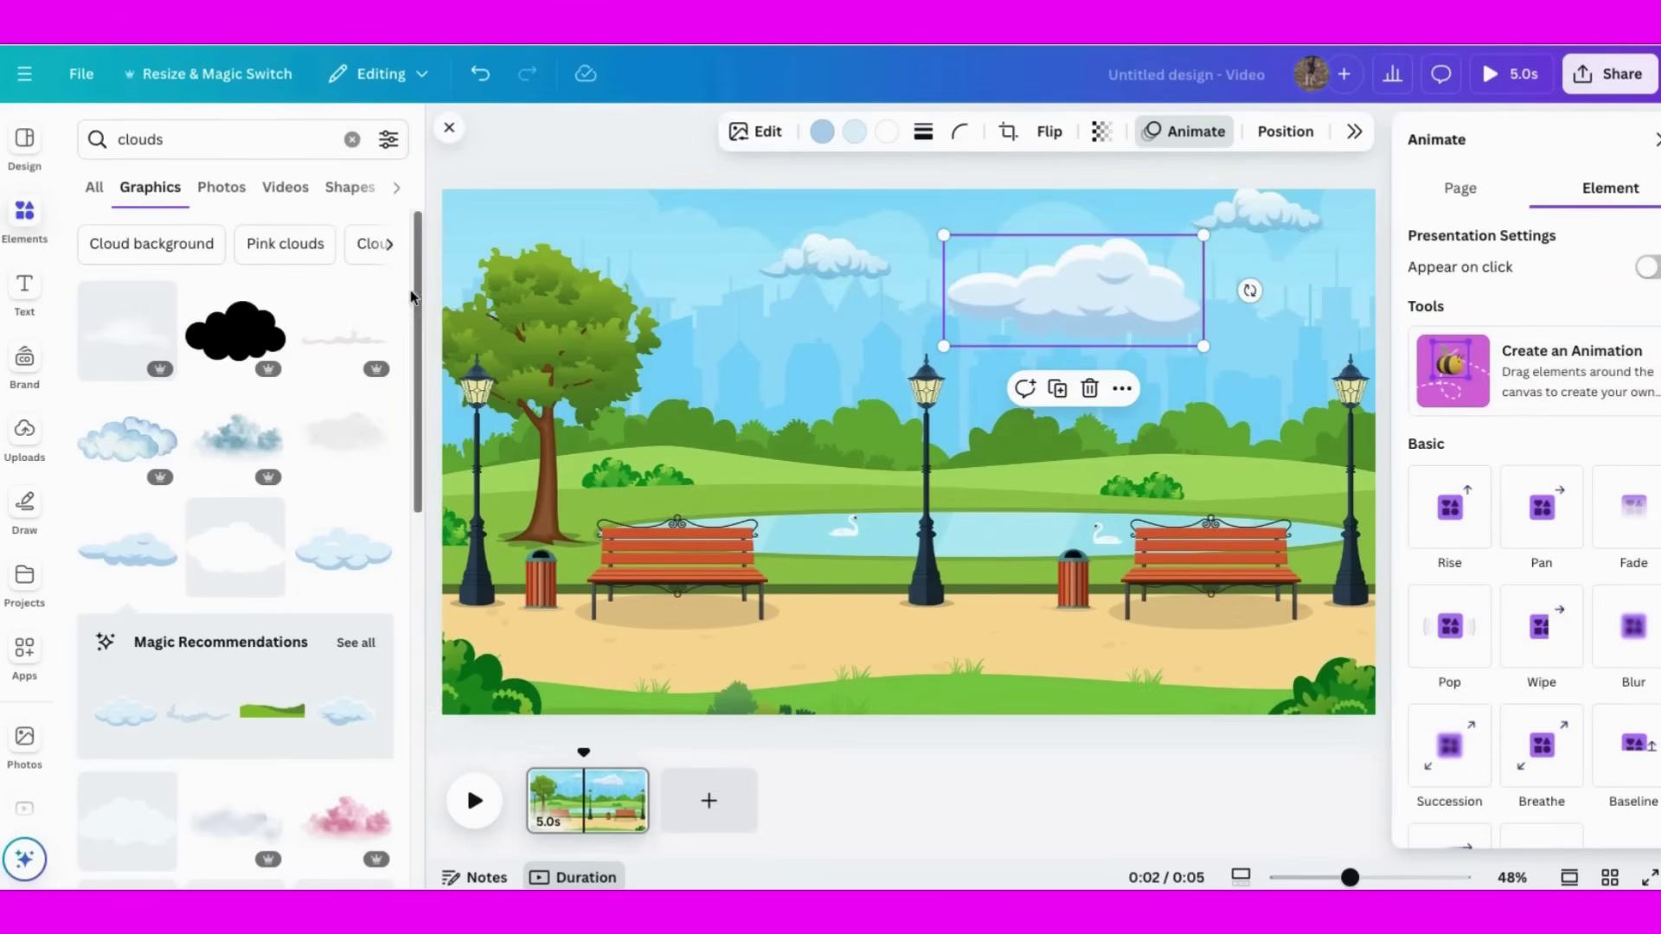
pyautogui.click(1451, 370)
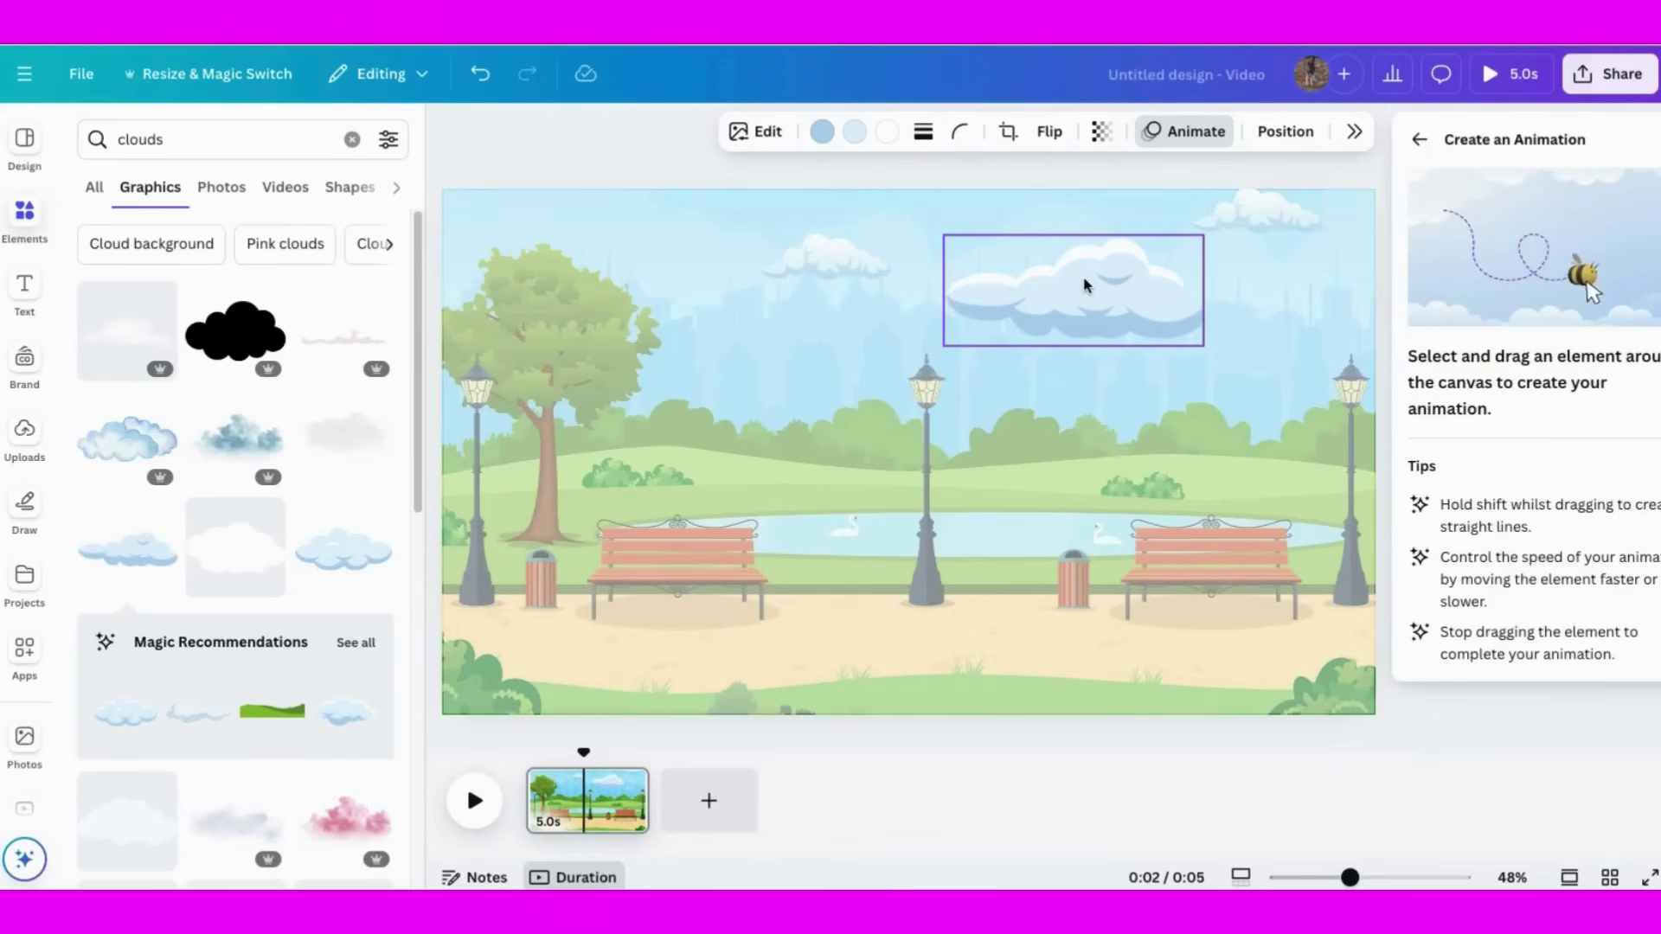
pyautogui.moveTo(1086, 285)
pyautogui.mouseDown()
pyautogui.moveTo(600, 280)
pyautogui.moveTo(318, 248)
pyautogui.mouseUp()
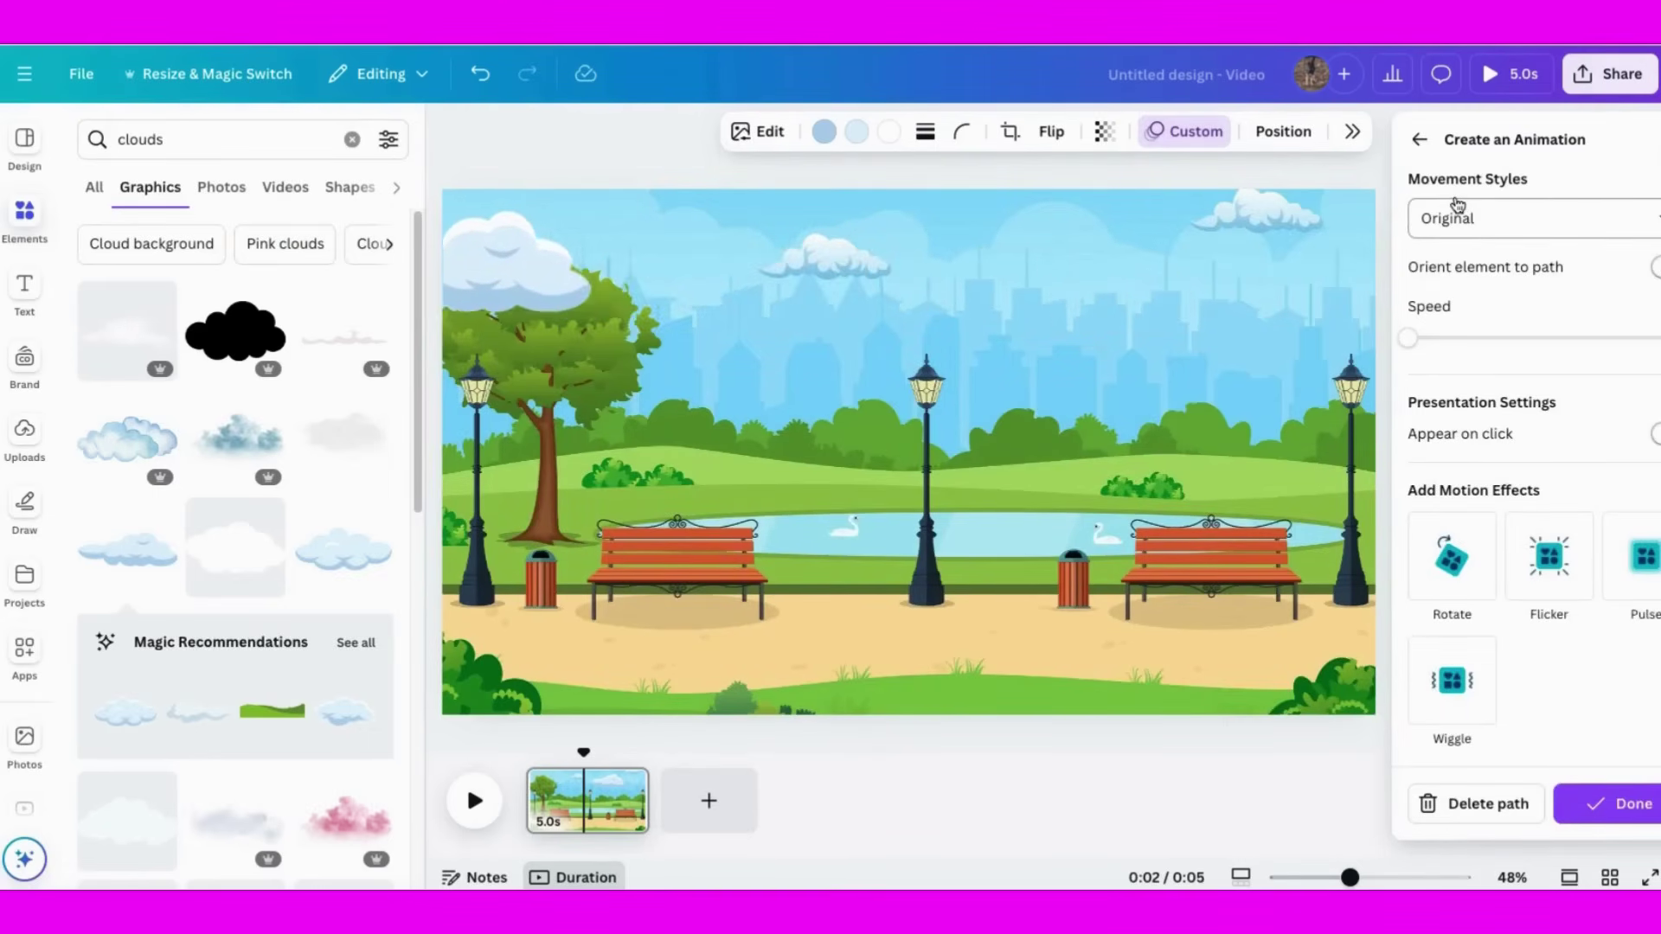
pyautogui.click(1578, 231)
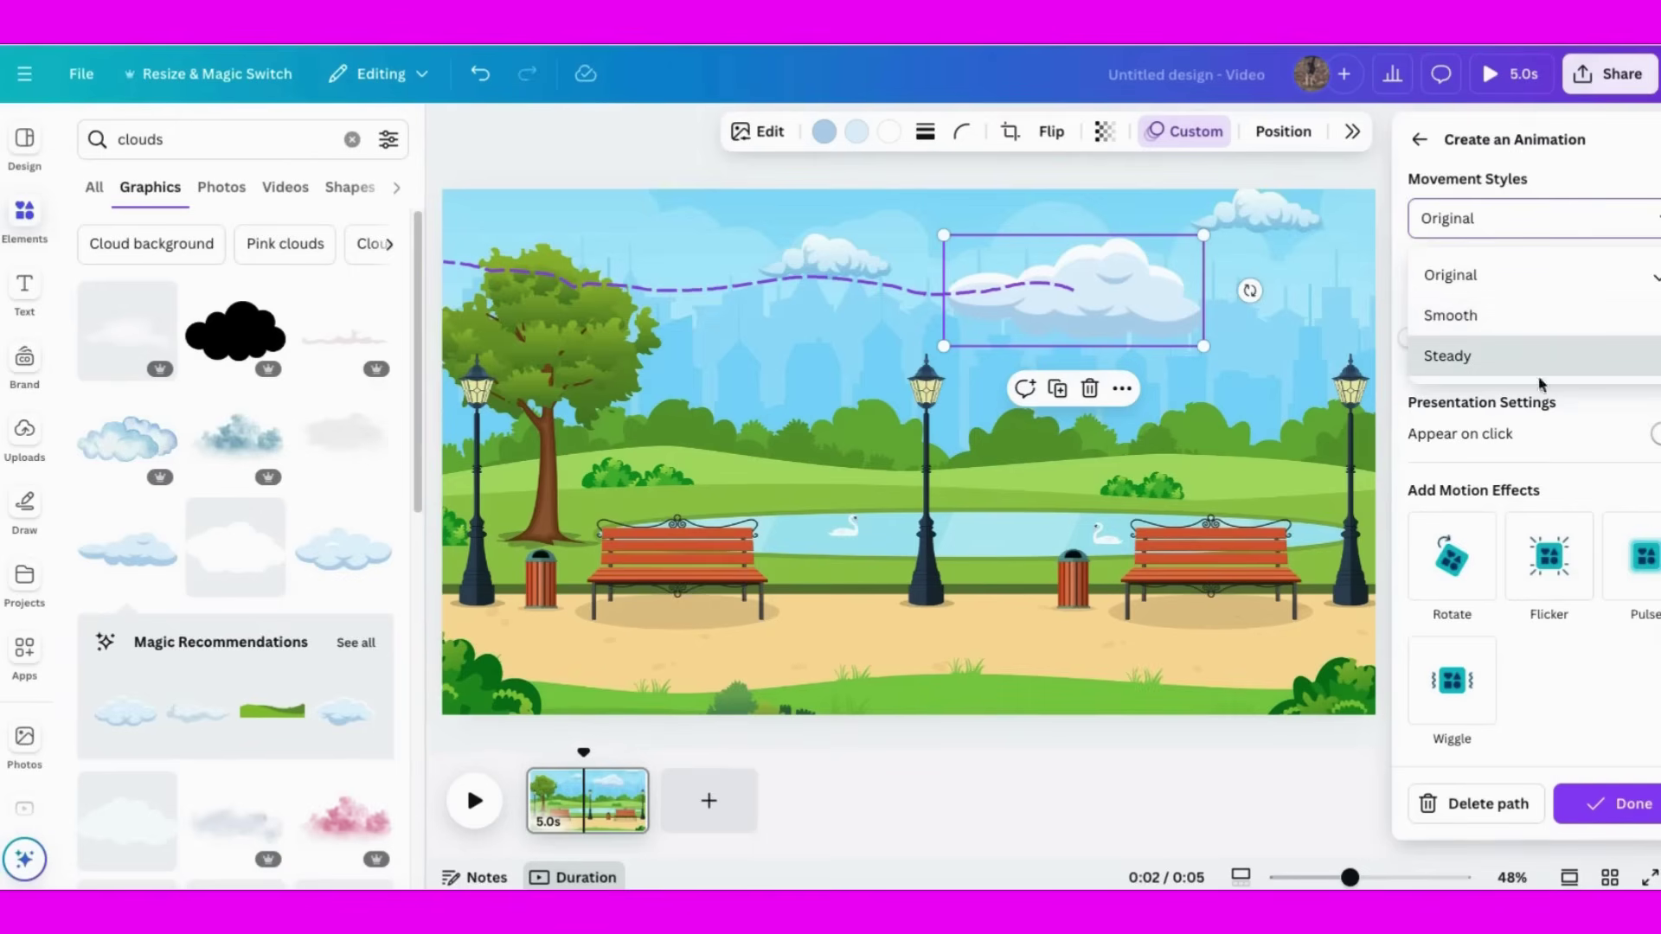
pyautogui.click(1552, 442)
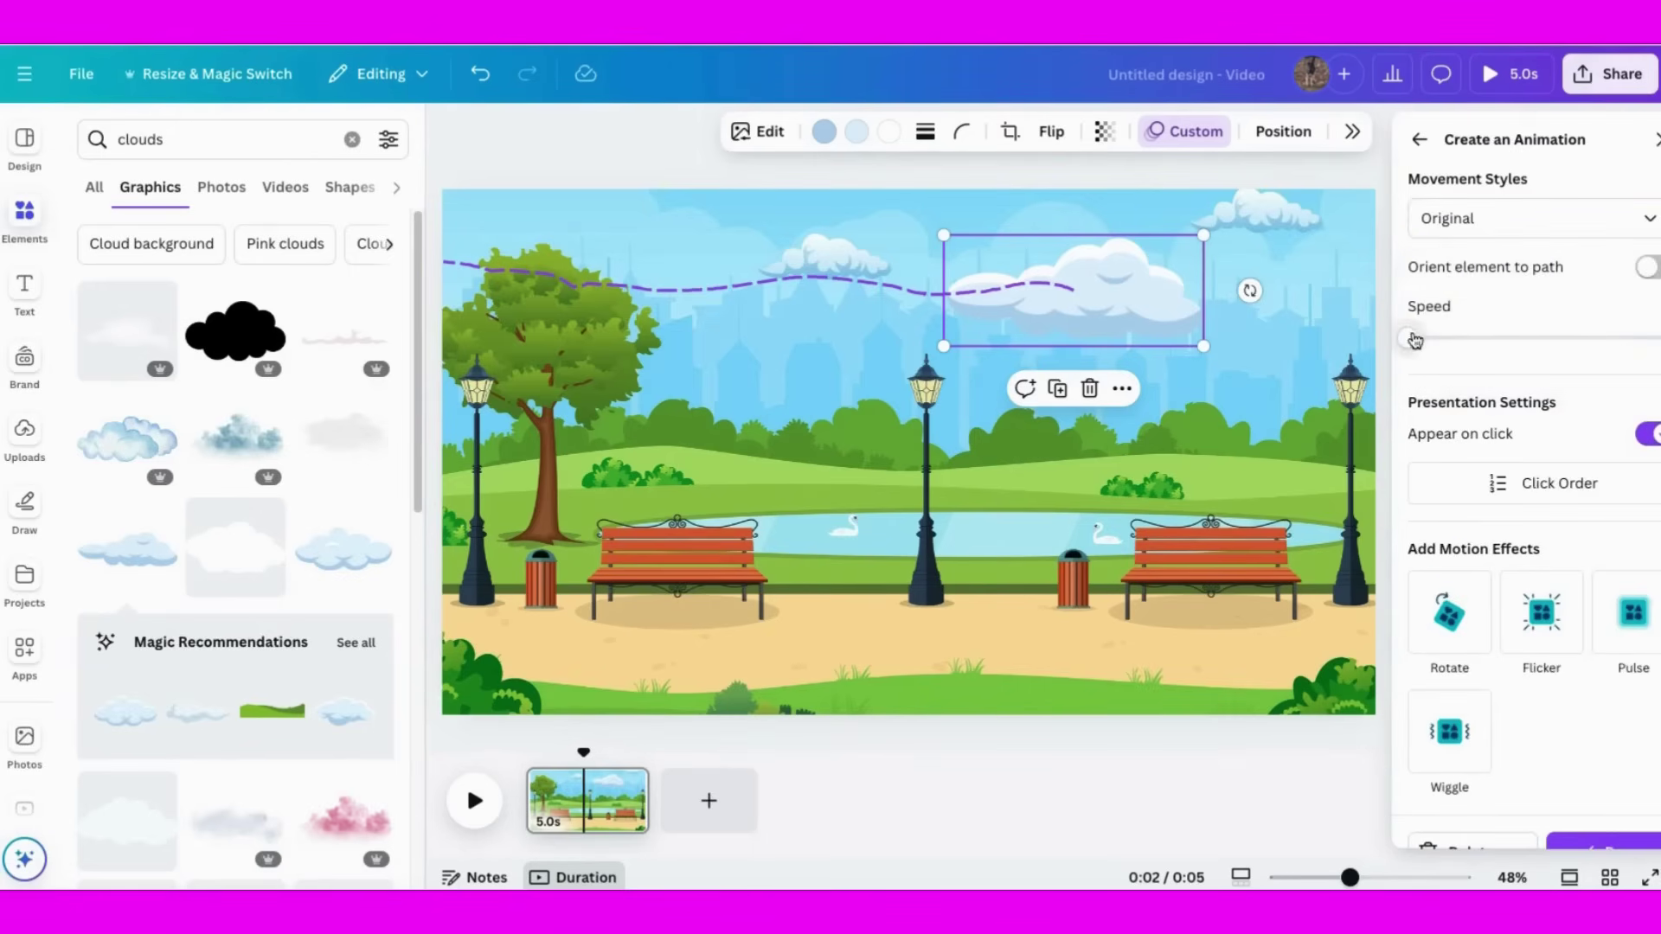
pyautogui.moveTo(1414, 340)
pyautogui.mouseDown()
pyautogui.moveTo(1612, 340)
pyautogui.moveTo(1421, 340)
pyautogui.mouseUp()
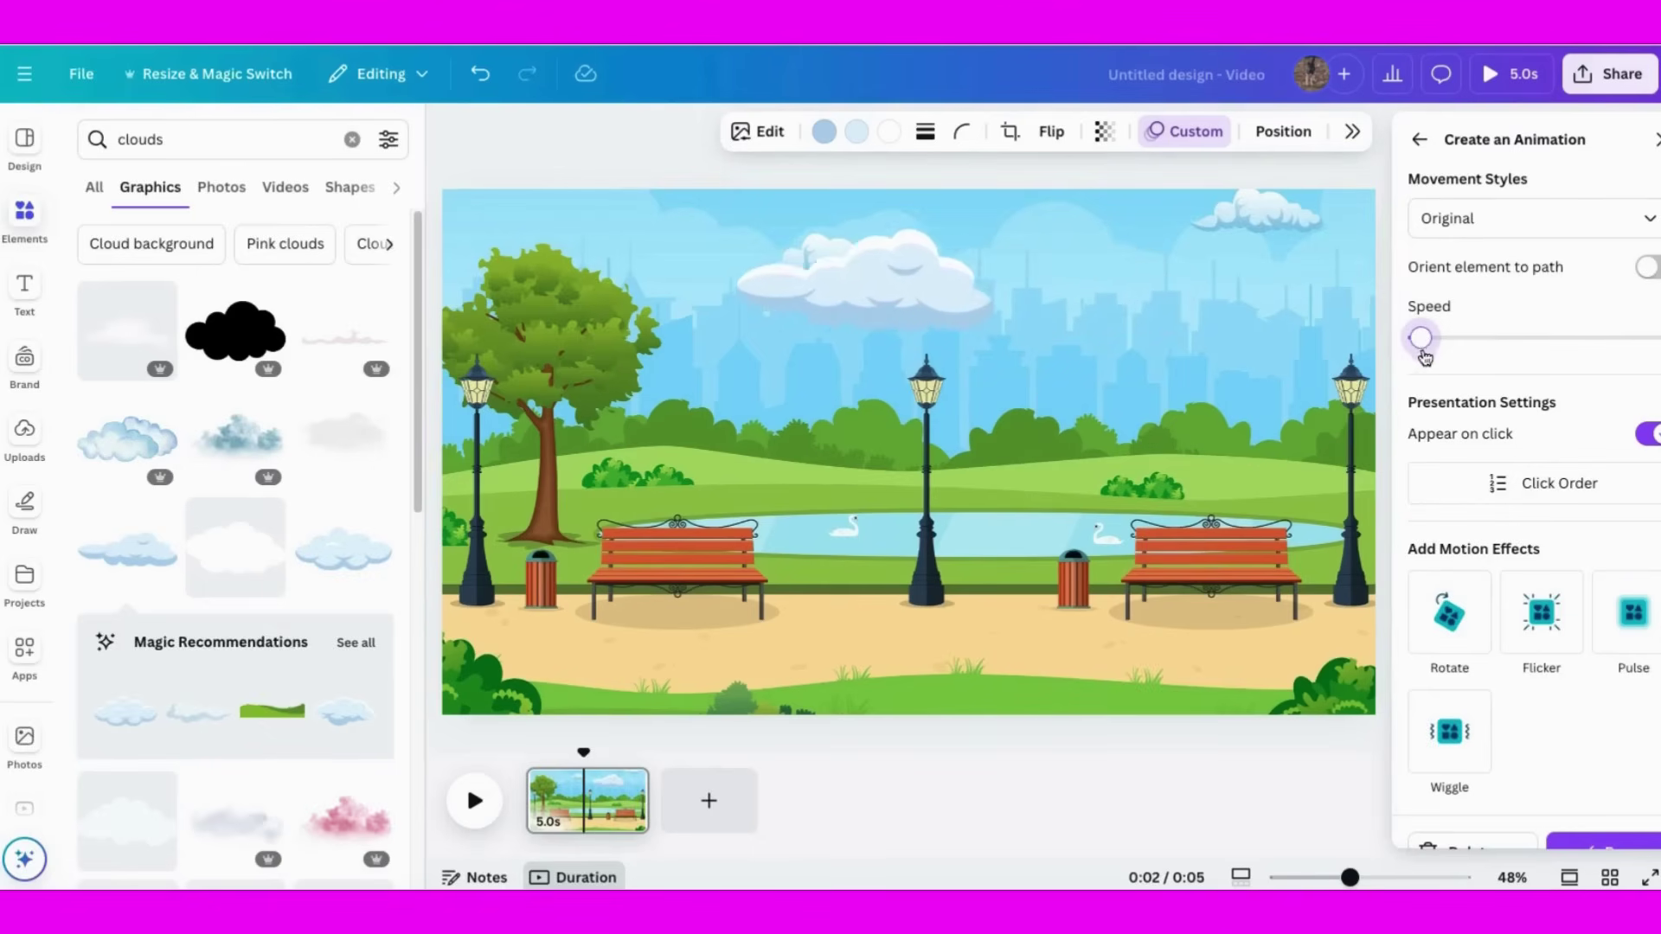
pyautogui.scroll(-1, 1576, 729)
pyautogui.click(1620, 821)
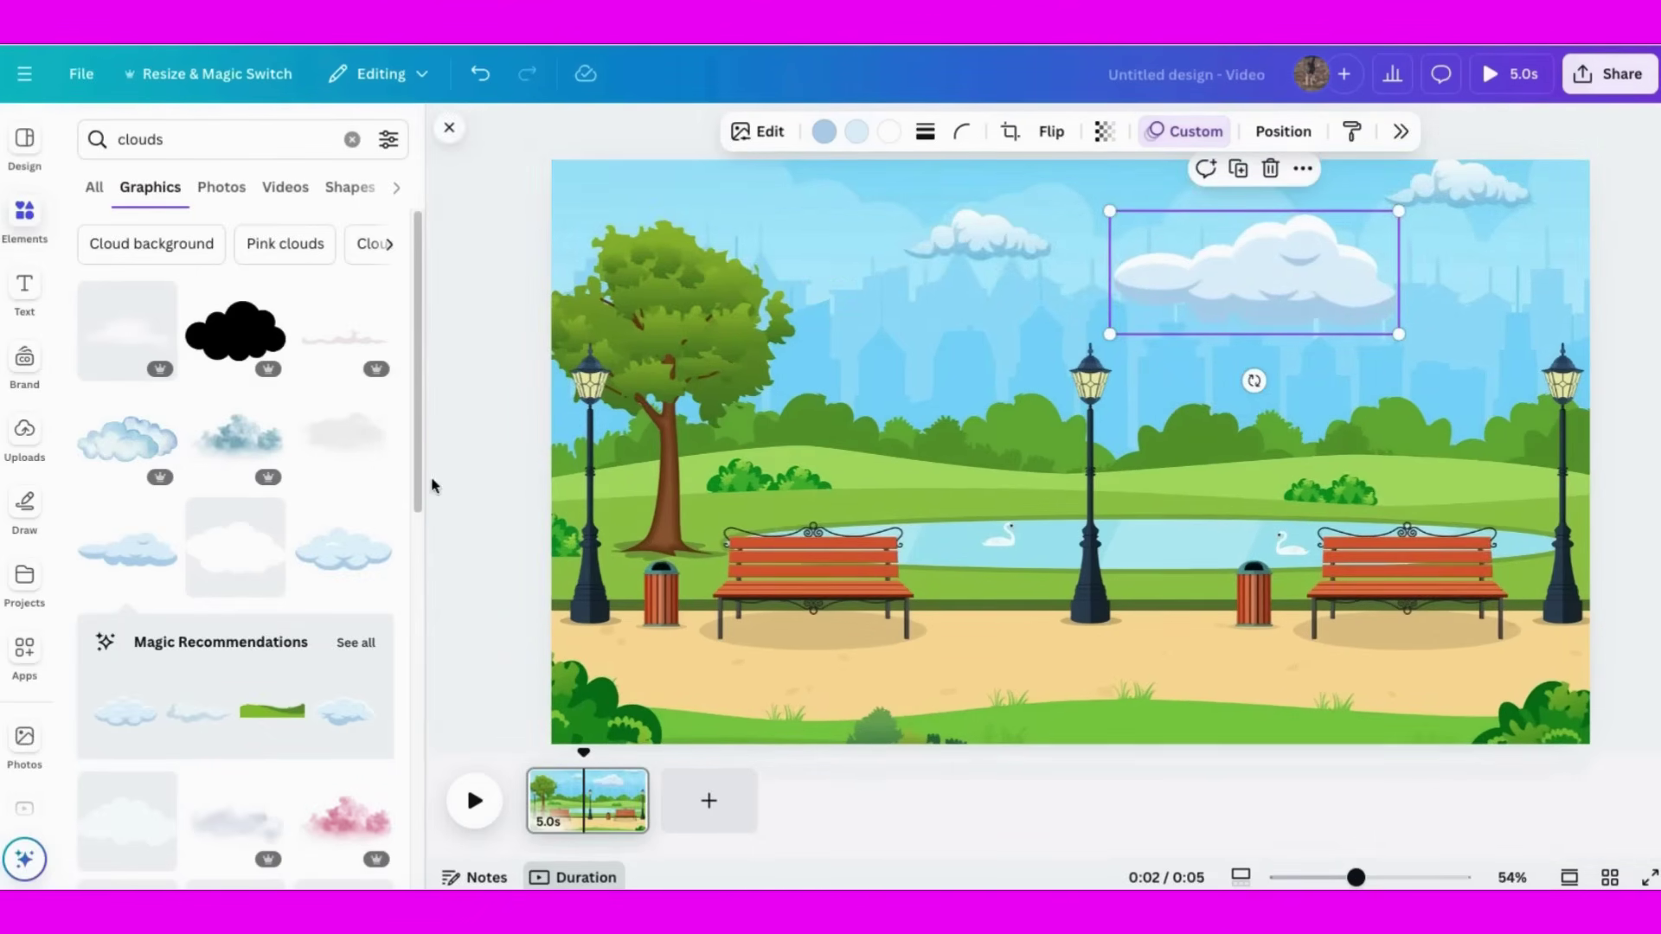
# Step: Add the backpack walker from a 'walking' search, shrink it, and place it off the park's left edge
pyautogui.click(496, 477)
pyautogui.click(174, 138)
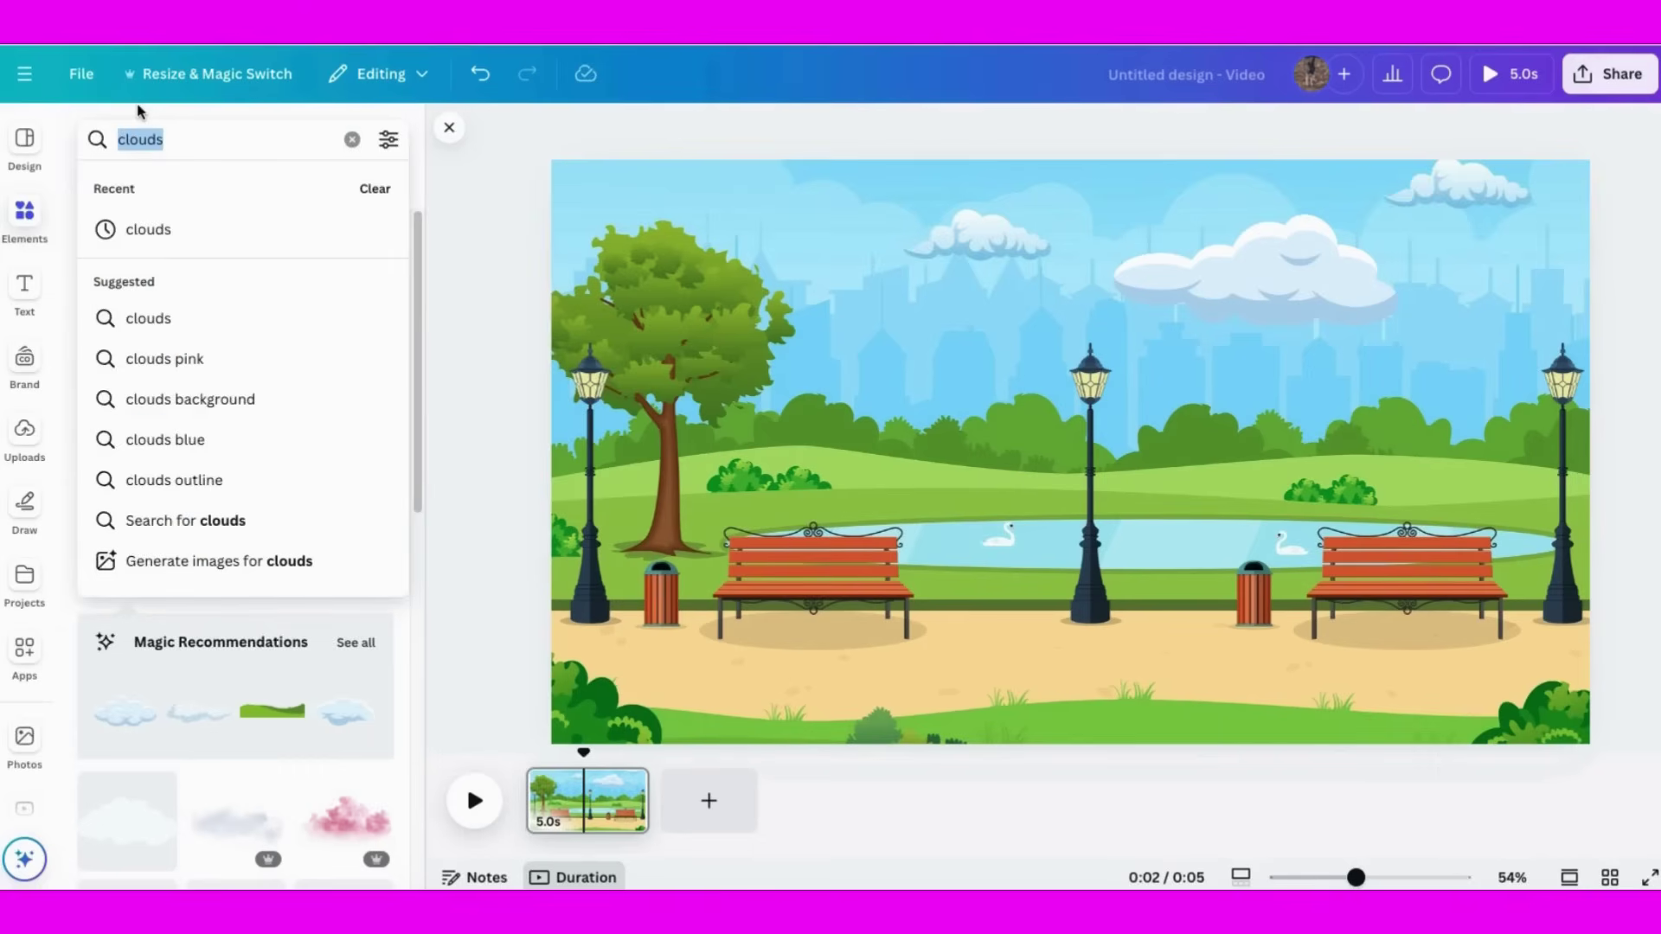
pyautogui.write('walking')
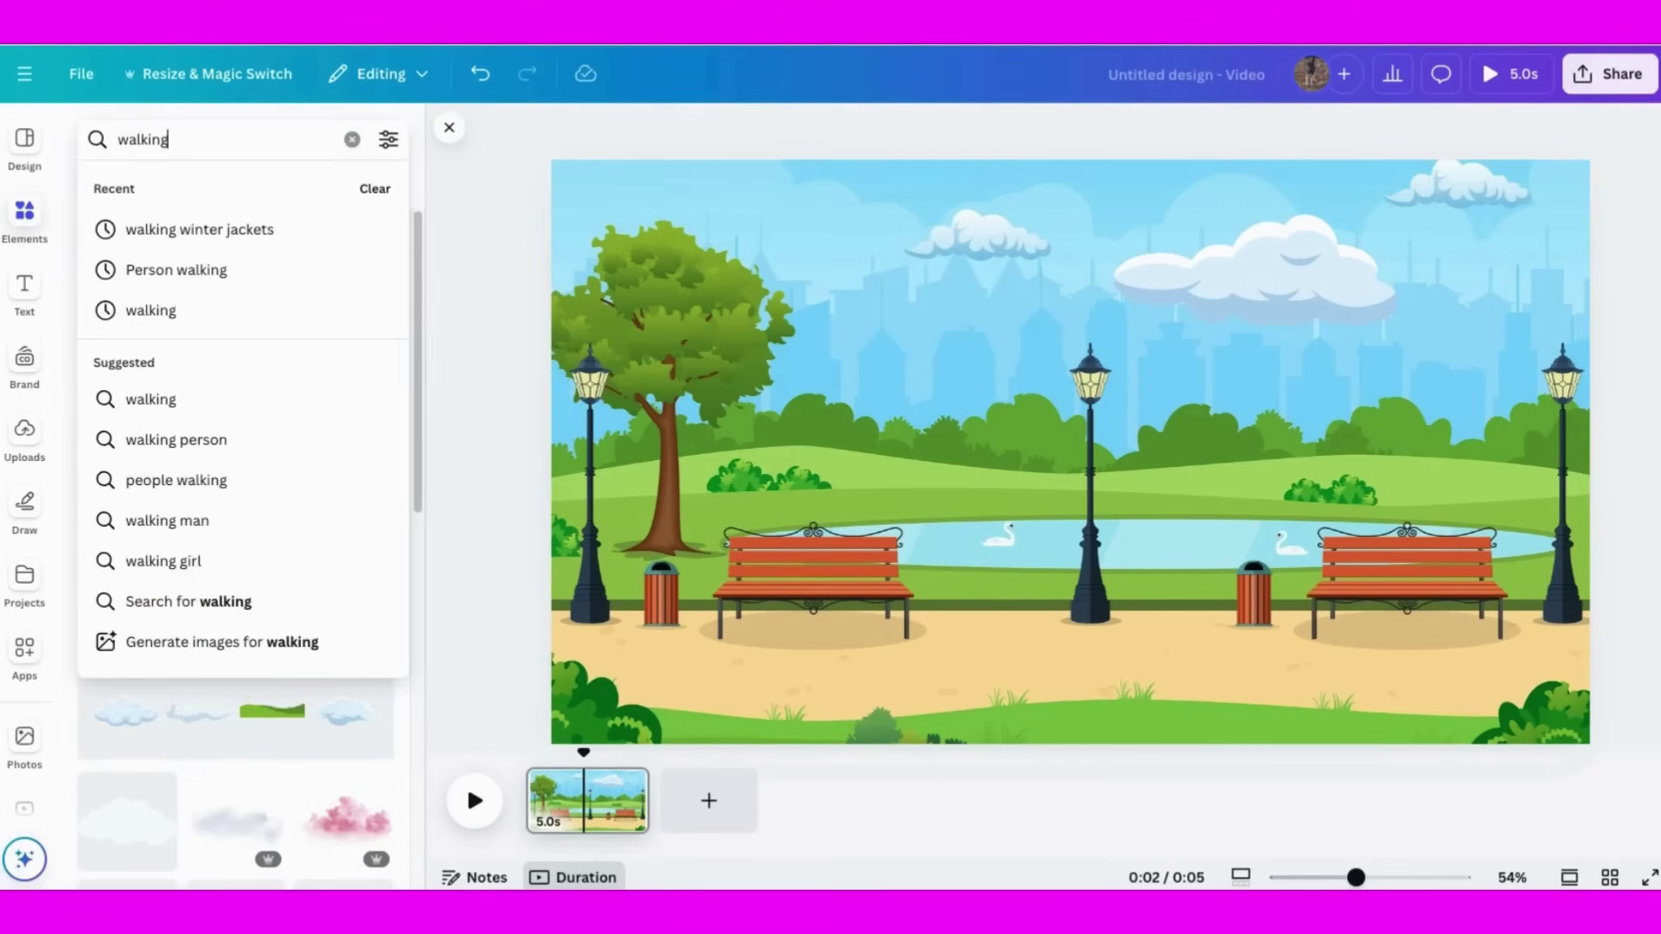
pyautogui.press('Return')
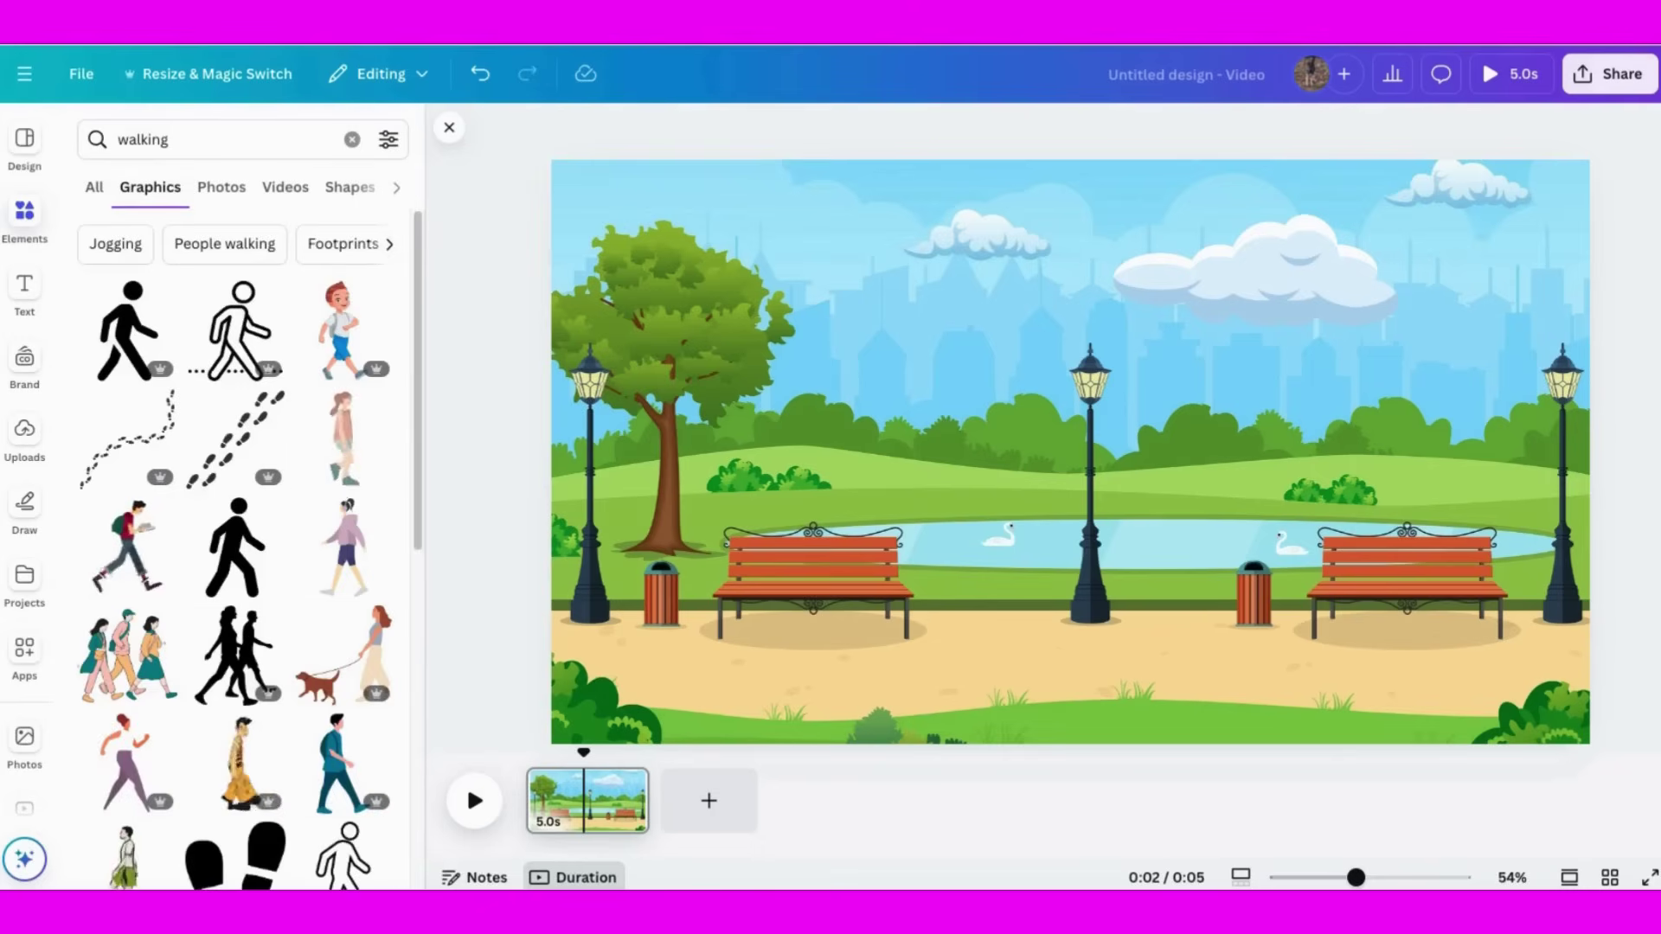
pyautogui.scroll(-4, 343, 428)
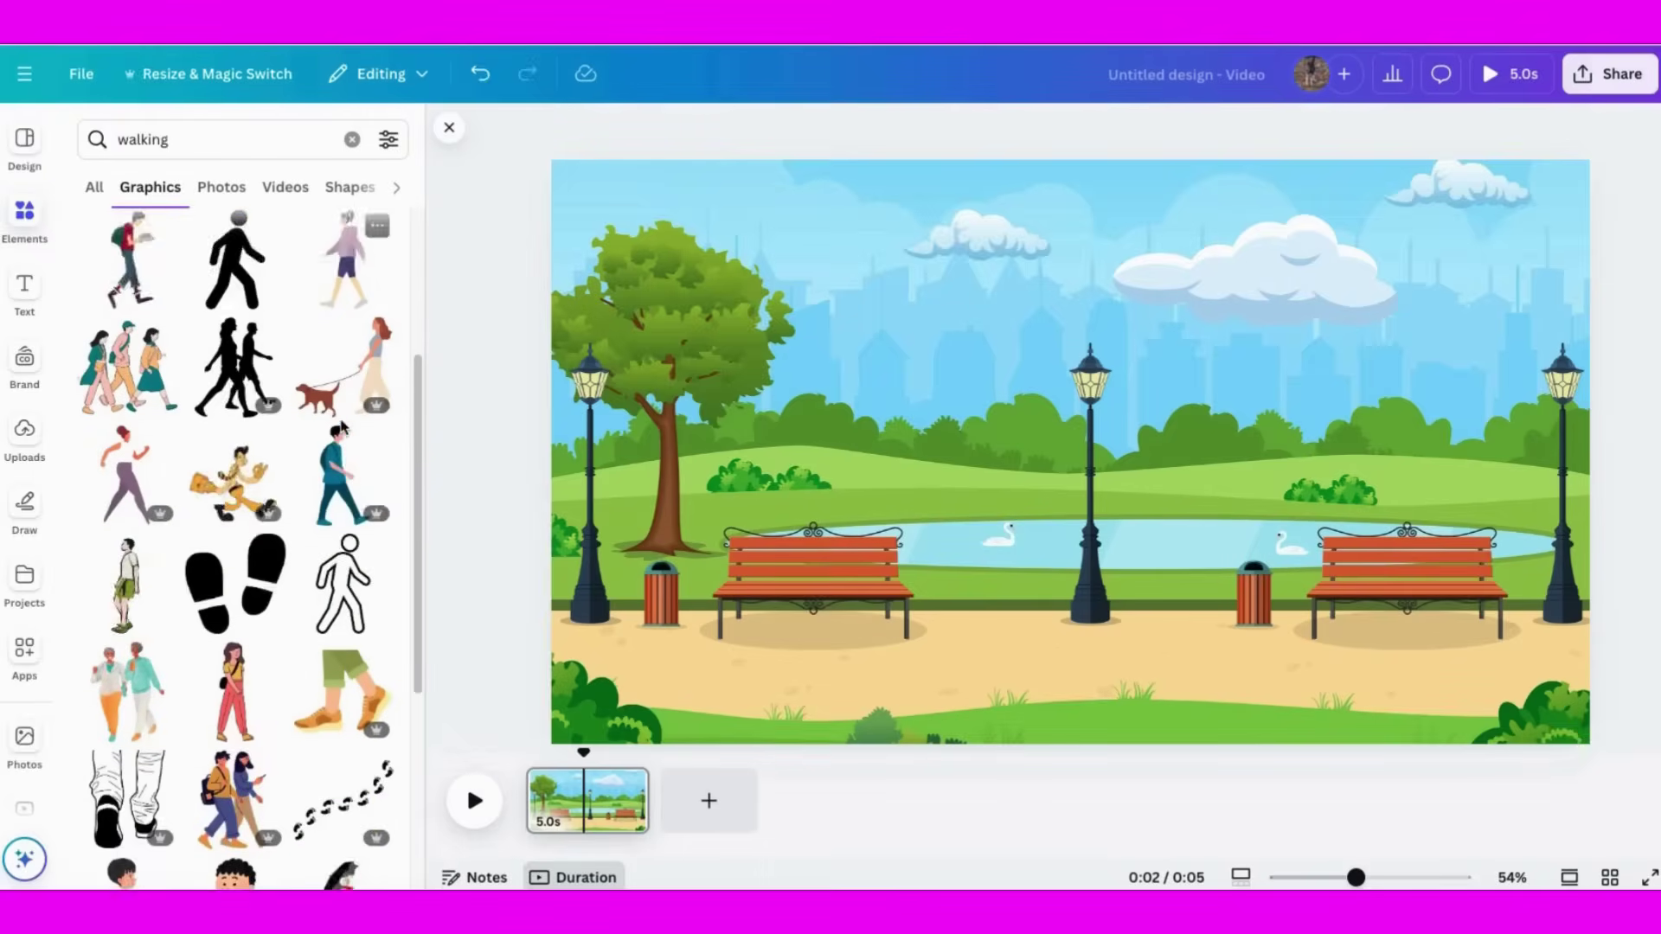
pyautogui.scroll(3, 124, 456)
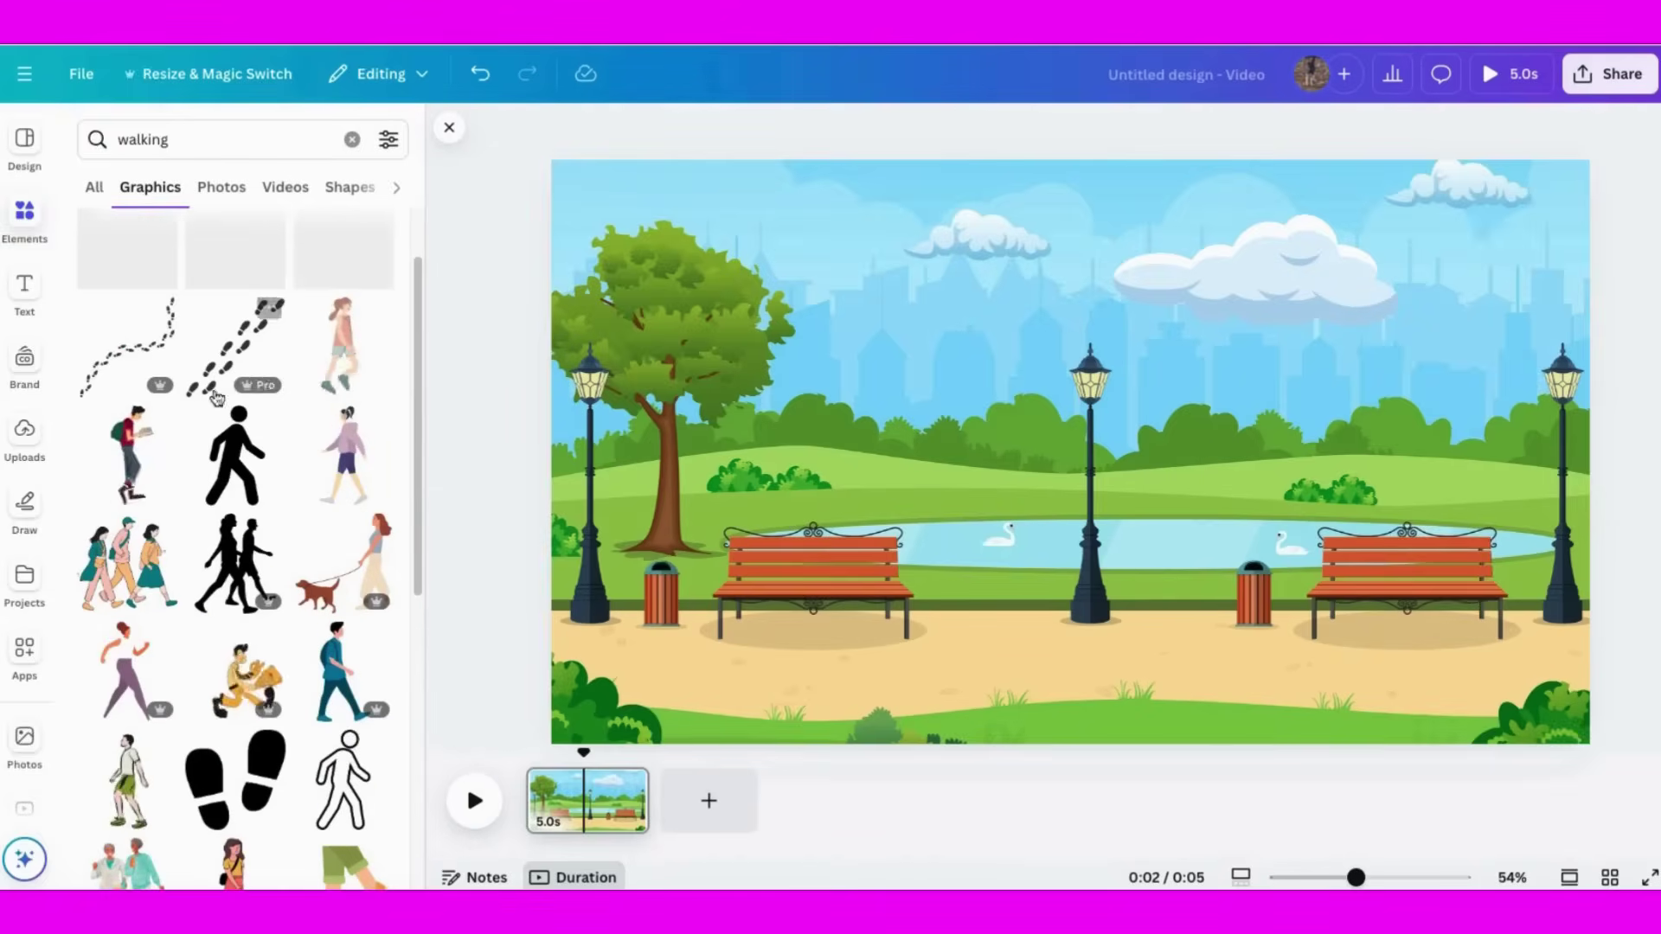
pyautogui.click(124, 456)
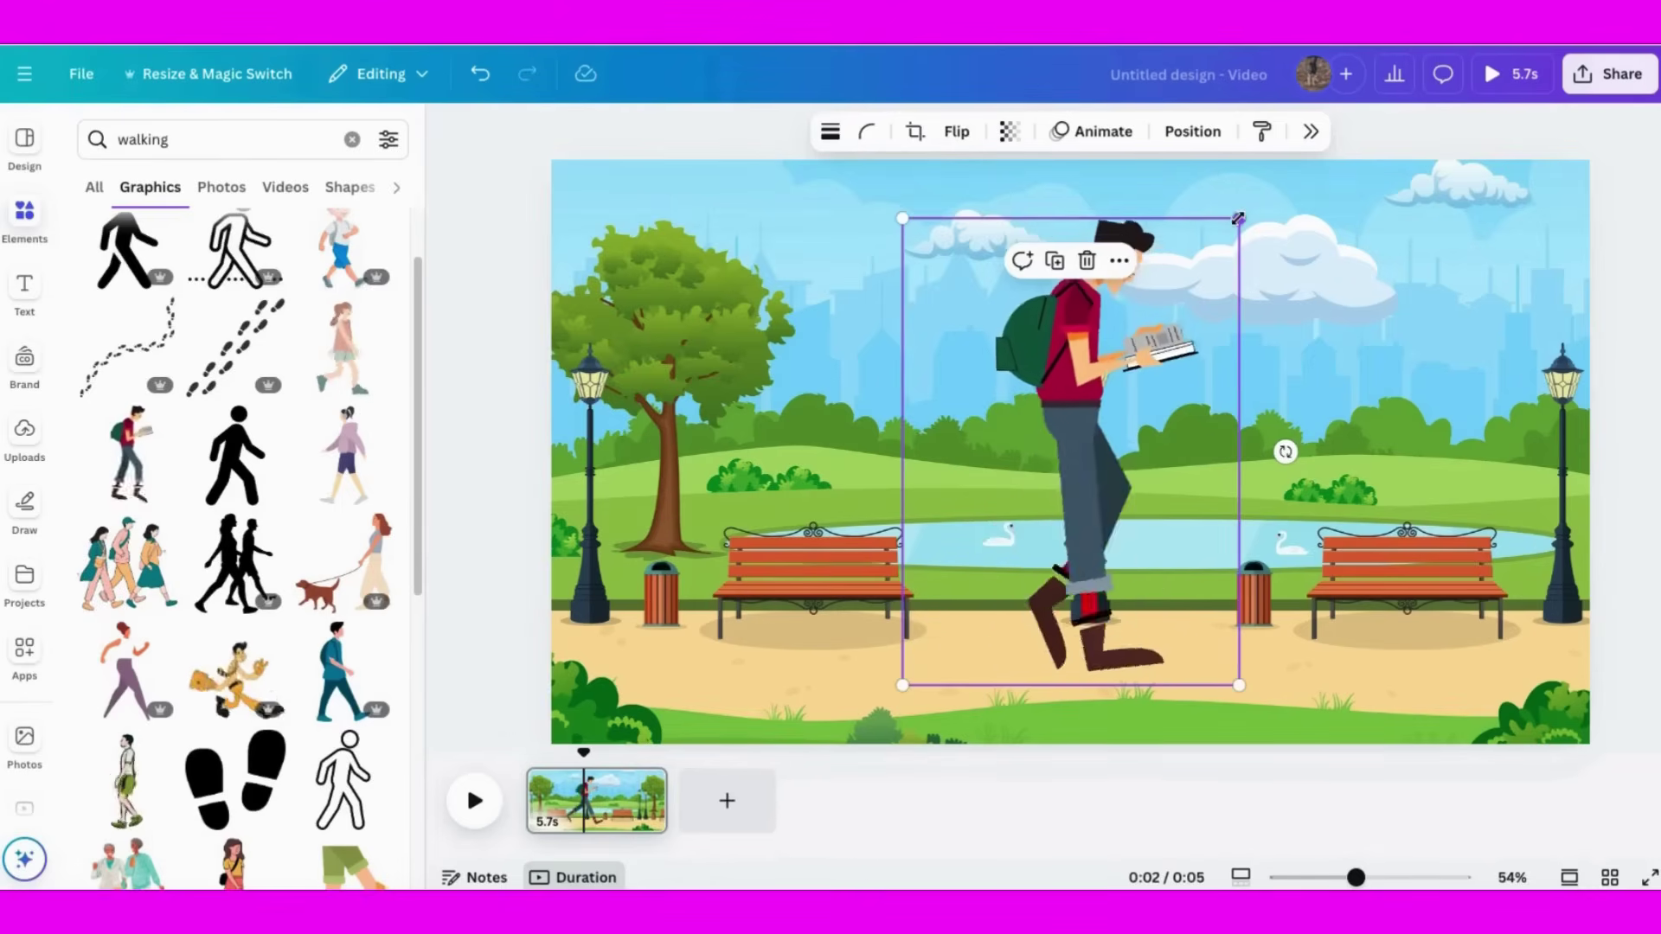
pyautogui.moveTo(1237, 215); pyautogui.dragTo(1041, 492)
pyautogui.moveTo(969, 577); pyautogui.dragTo(647, 581)
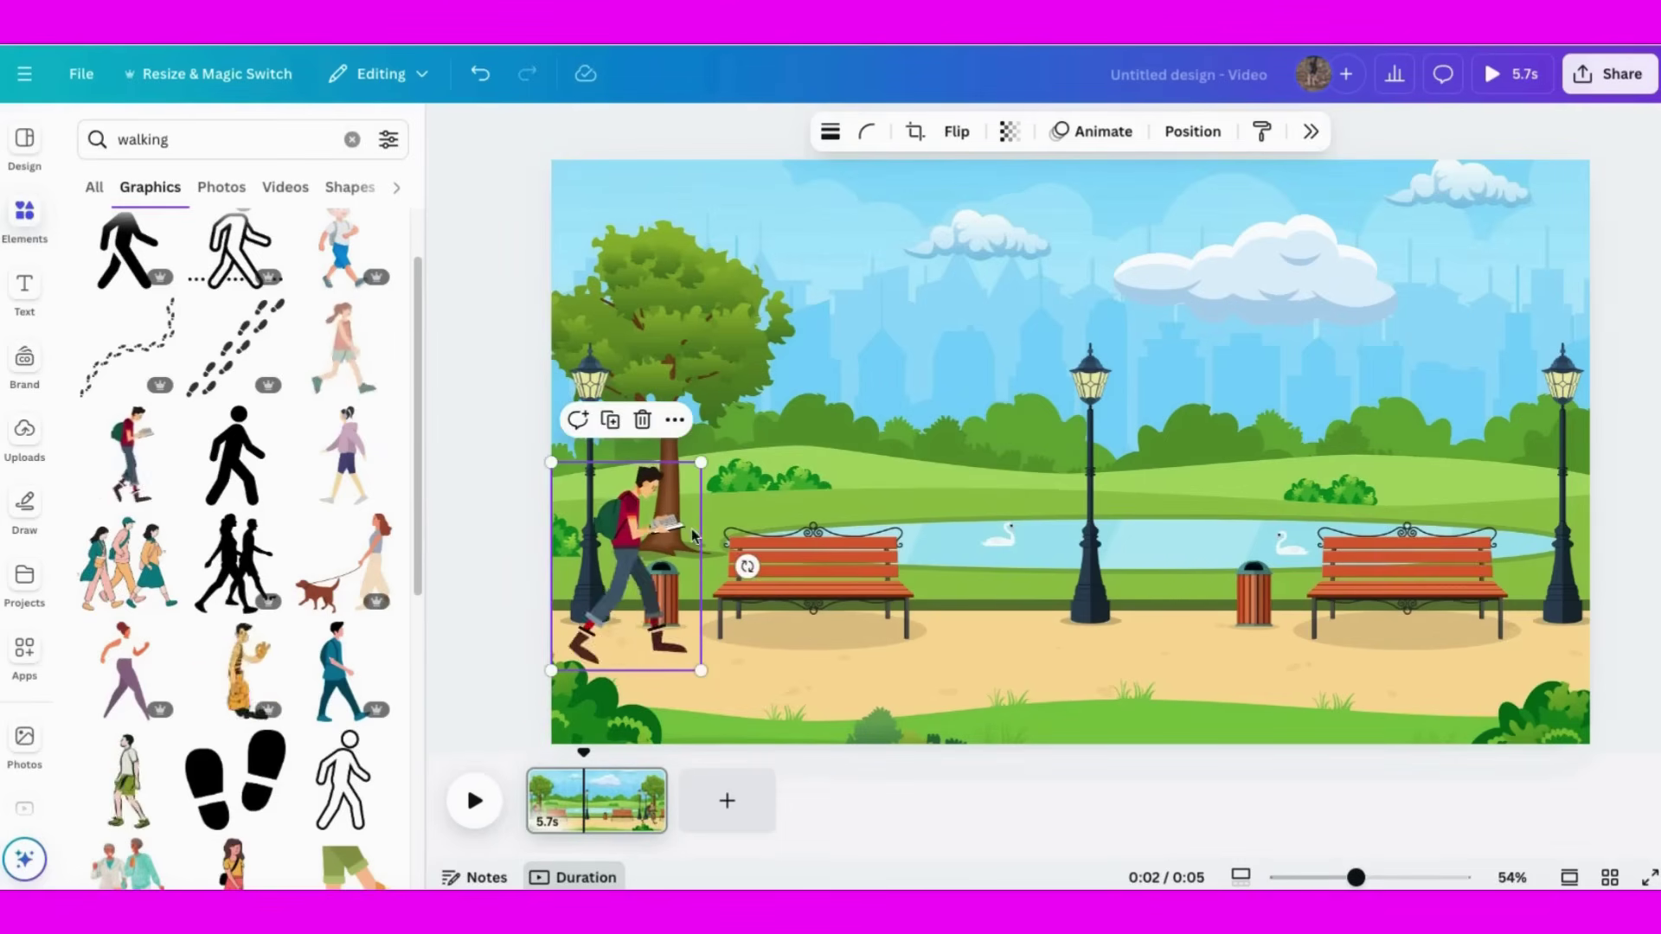
pyautogui.moveTo(629, 570); pyautogui.dragTo(528, 566)
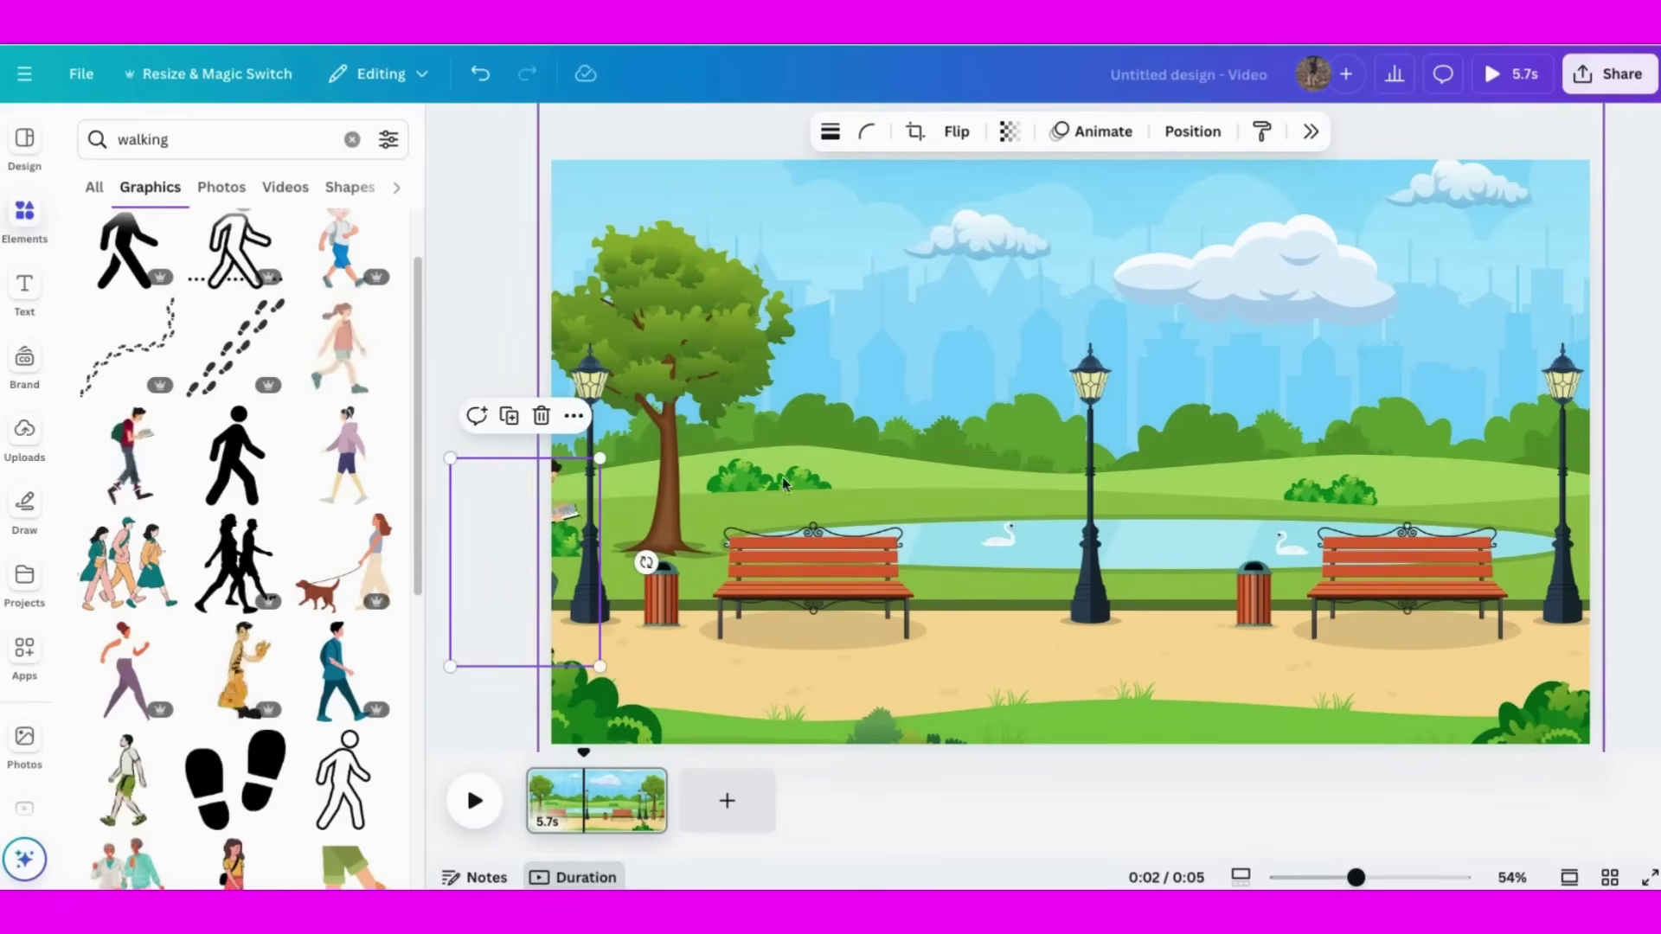
# Step: Record a custom motion path carrying the walker rightward across the park
pyautogui.click(1077, 141)
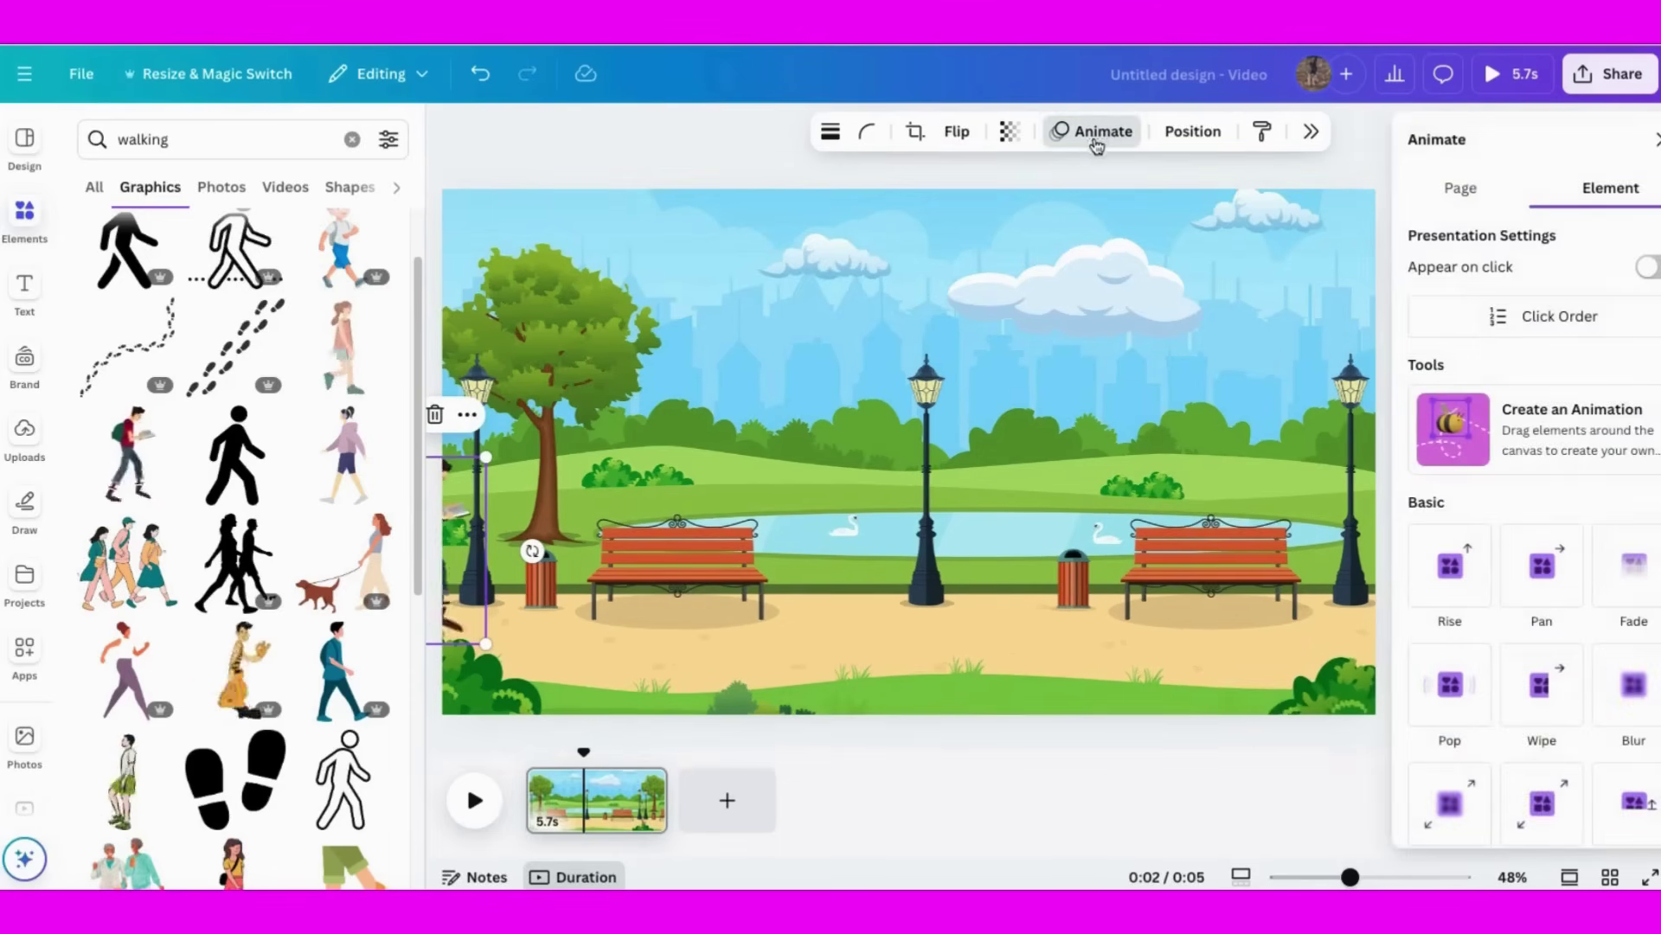
pyautogui.click(1522, 430)
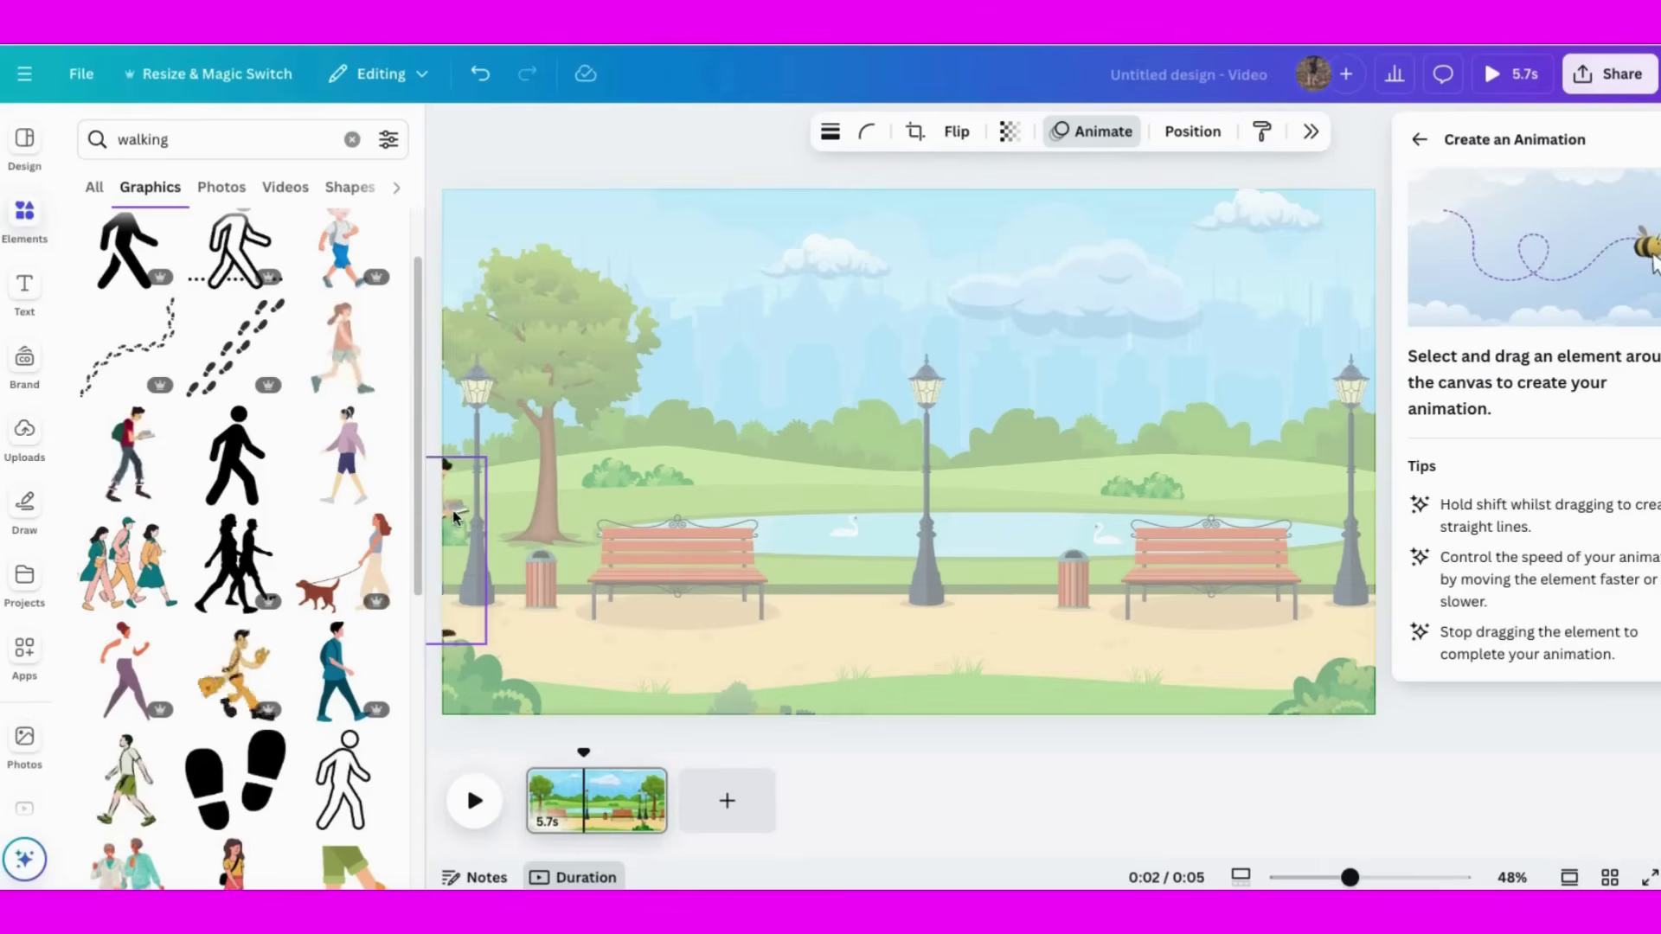
pyautogui.moveTo(454, 517)
pyautogui.mouseDown()
pyautogui.moveTo(655, 551)
pyautogui.moveTo(920, 547)
pyautogui.mouseUp()
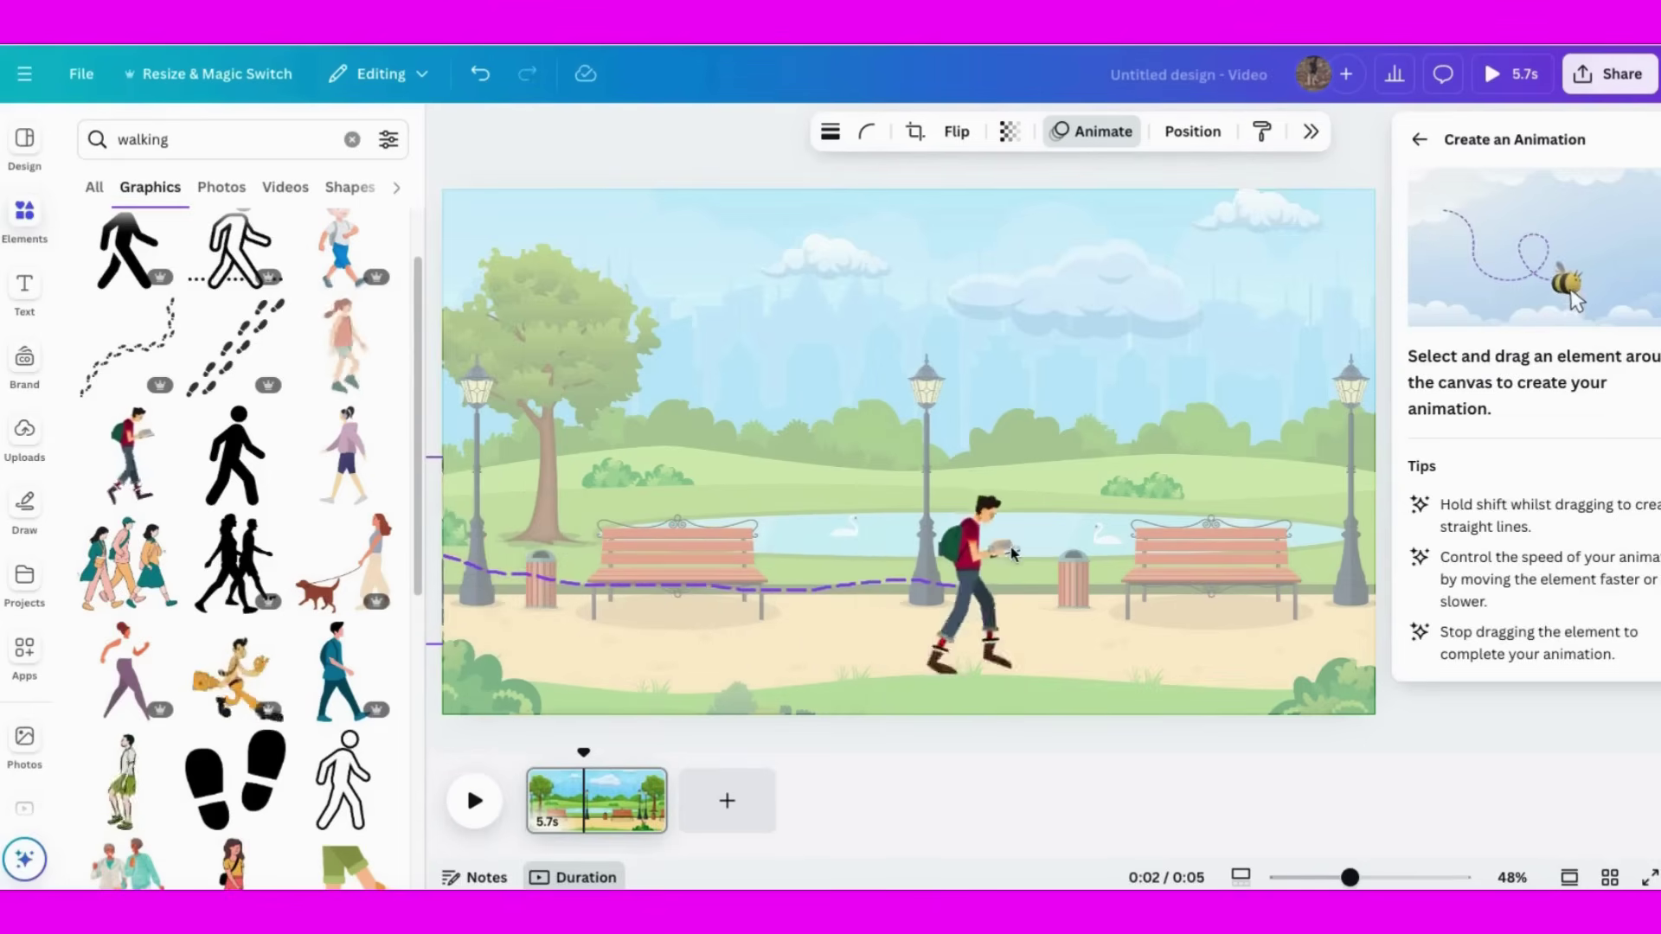
pyautogui.moveTo(1018, 554); pyautogui.dragTo(1440, 526)
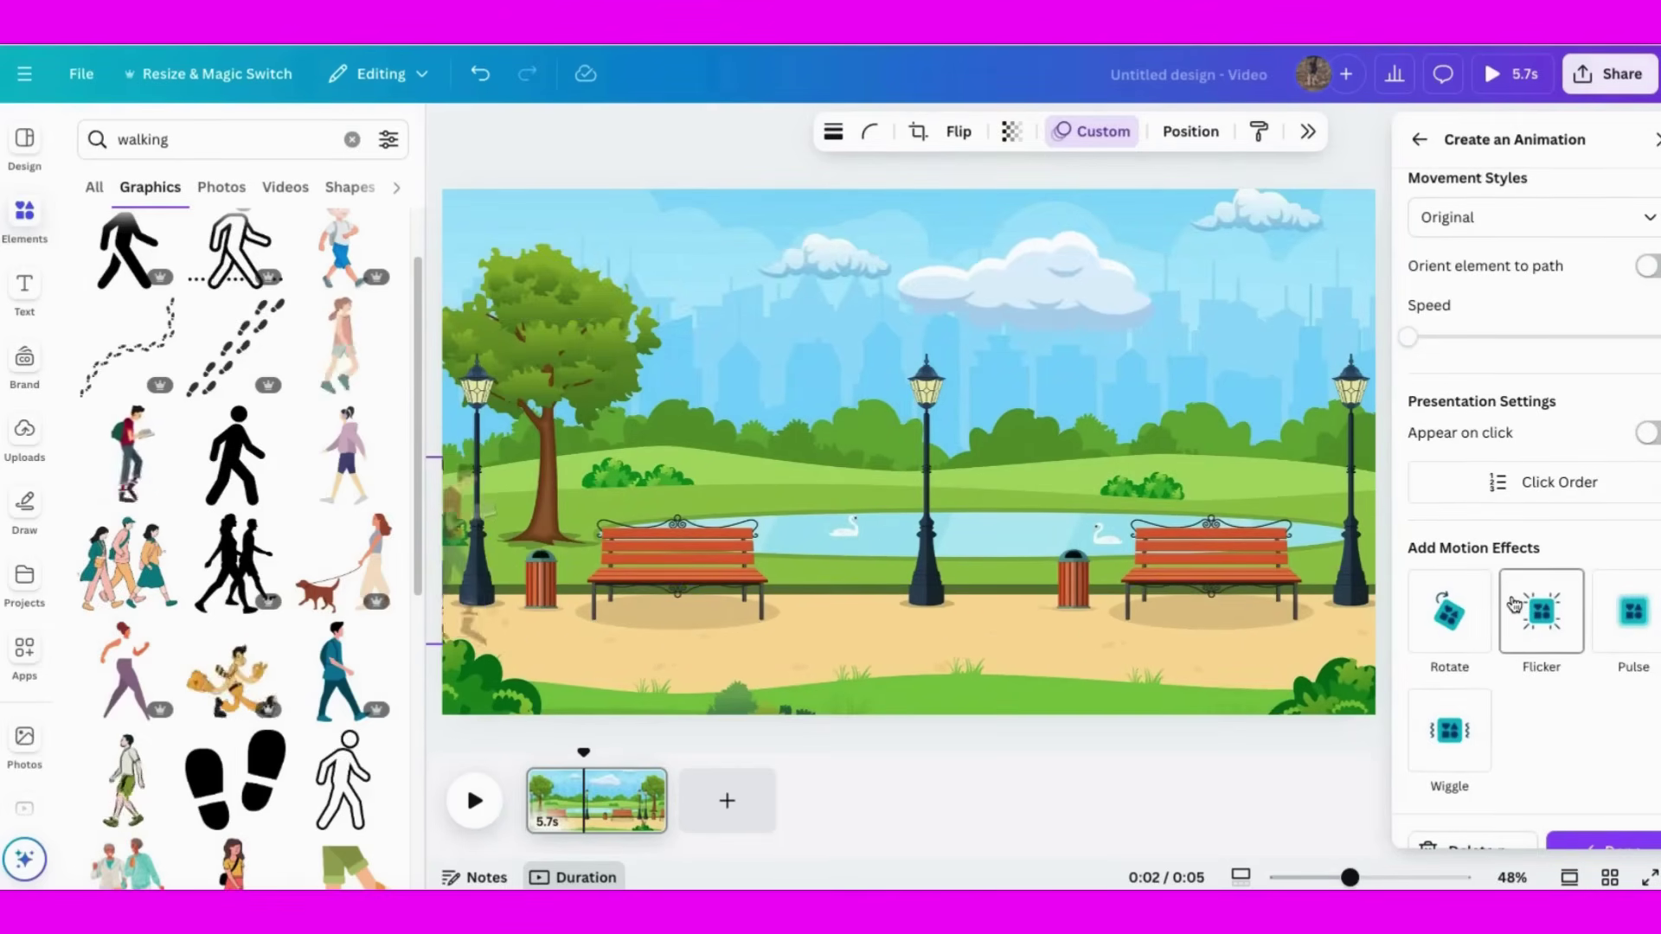
pyautogui.scroll(-1, 1514, 606)
# Step: Finish the walker animation, then add a 'sun' graphic, shrink it, and place it in the sky
pyautogui.click(1600, 808)
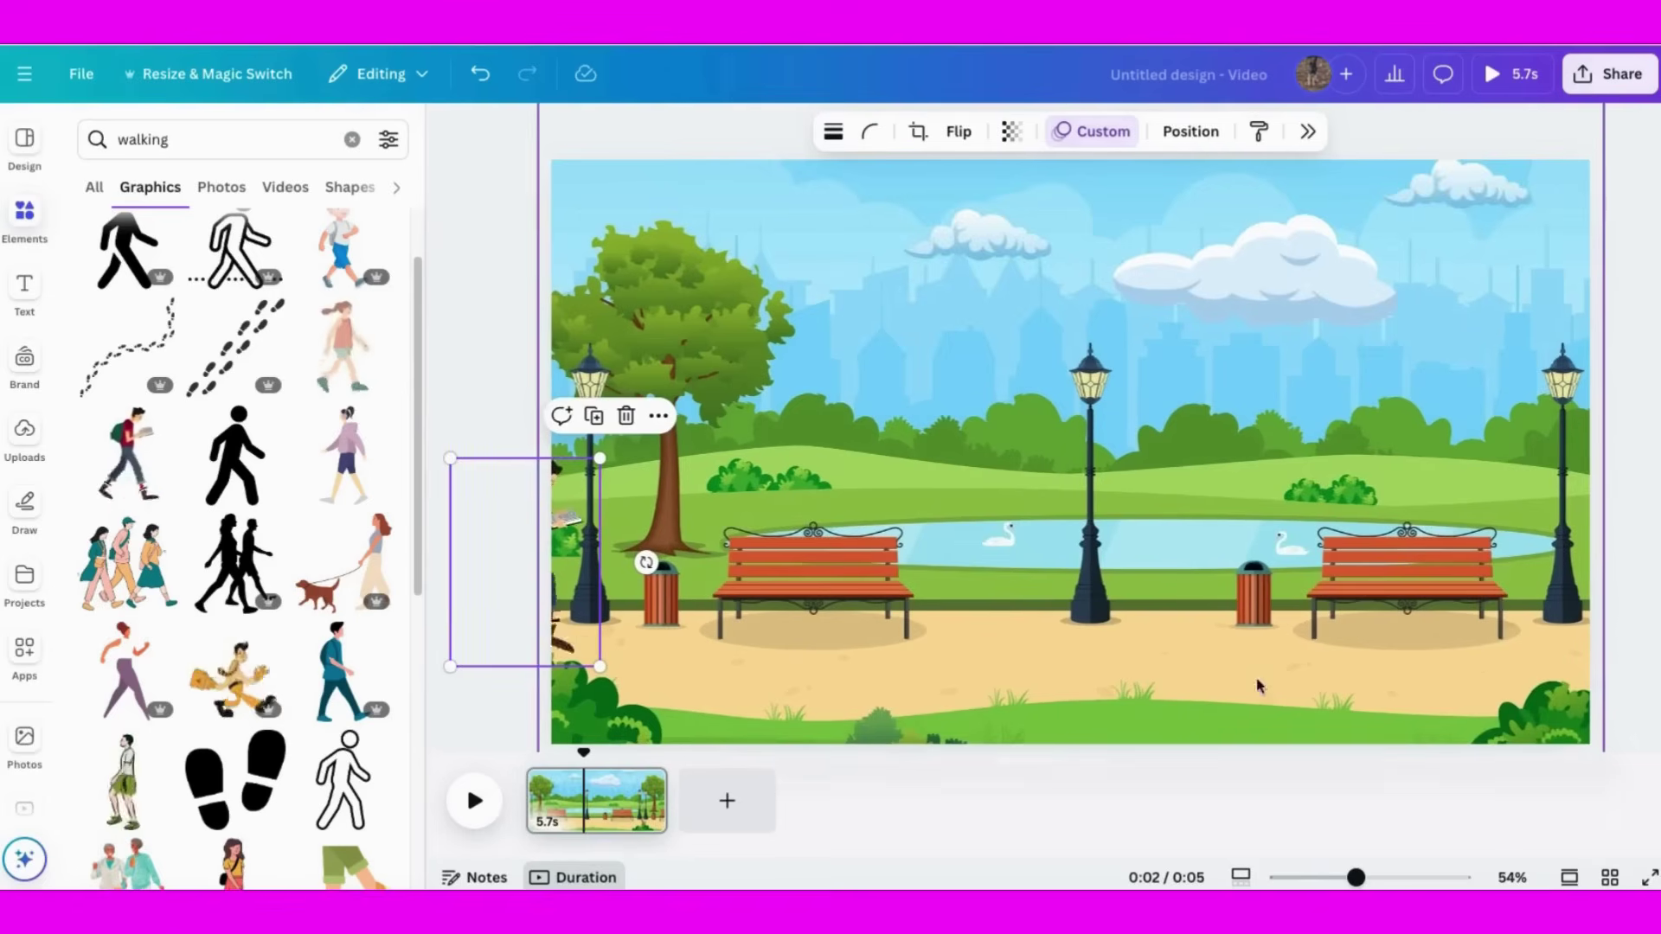
pyautogui.click(506, 354)
pyautogui.click(165, 130)
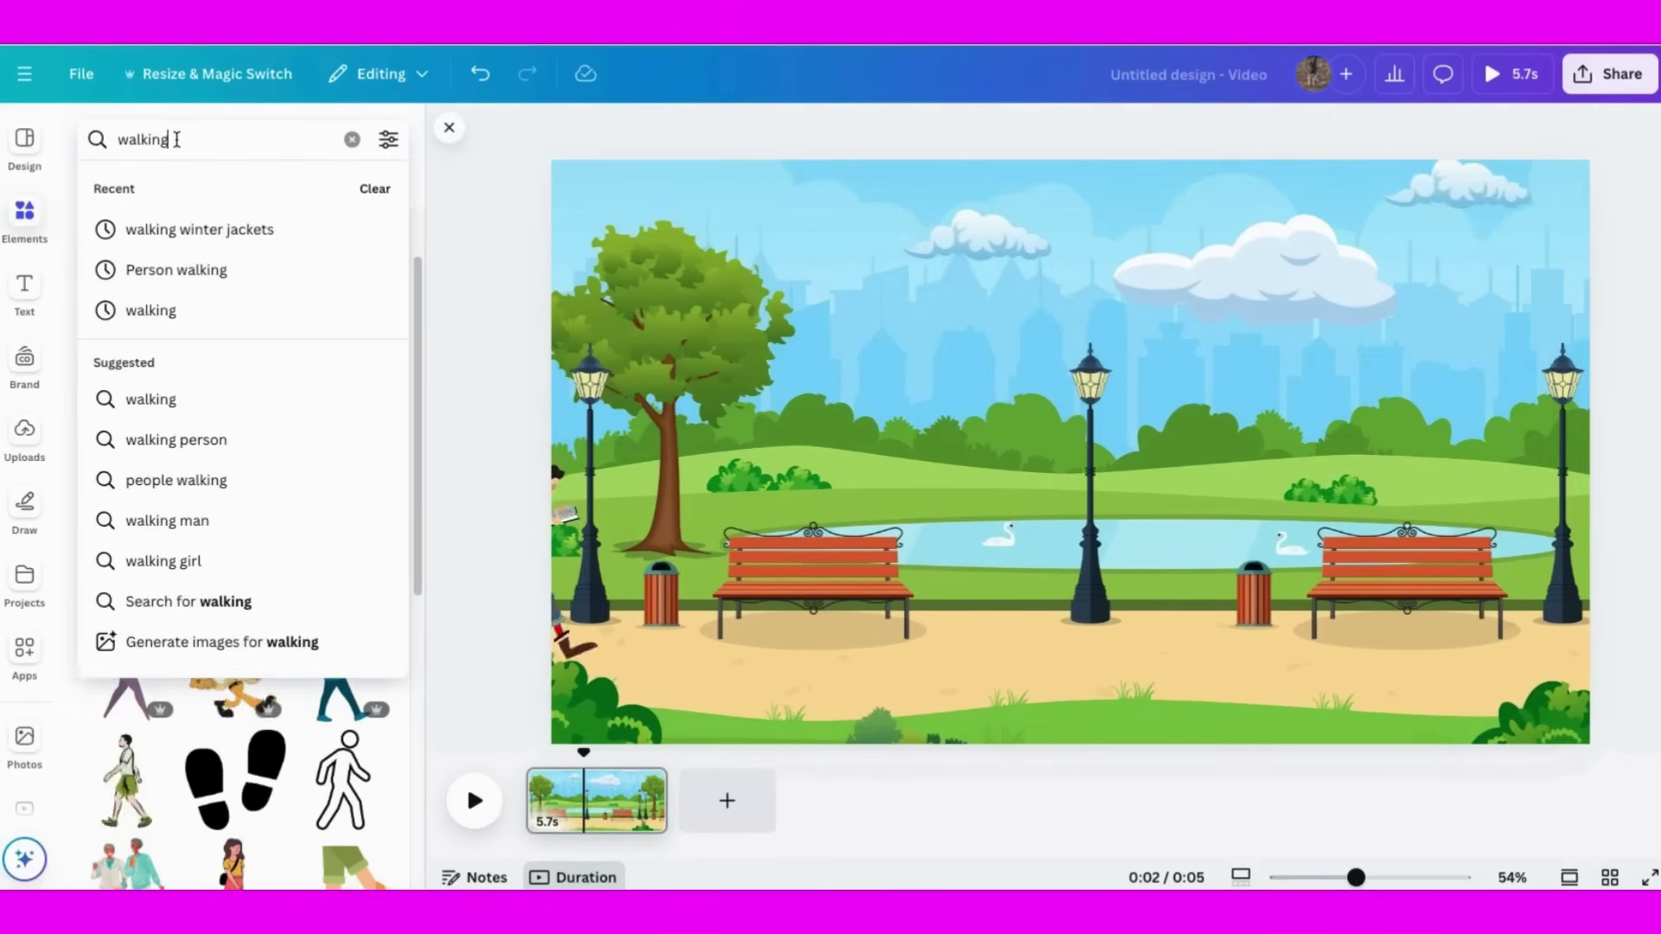
pyautogui.write('sun')
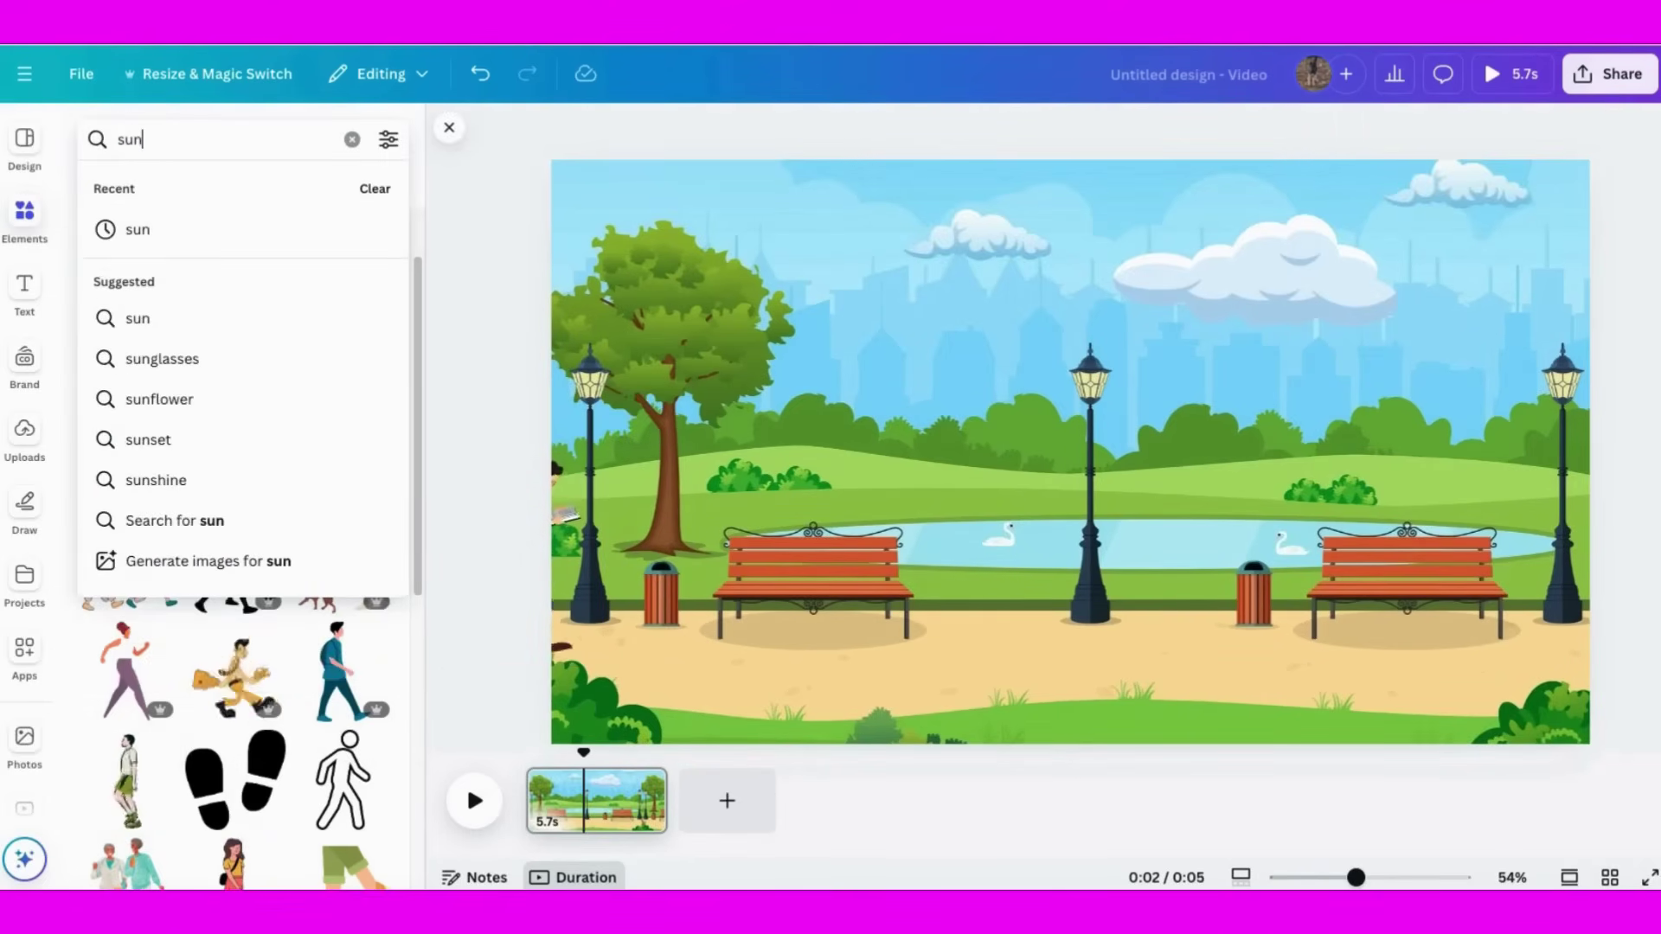
pyautogui.click(103, 318)
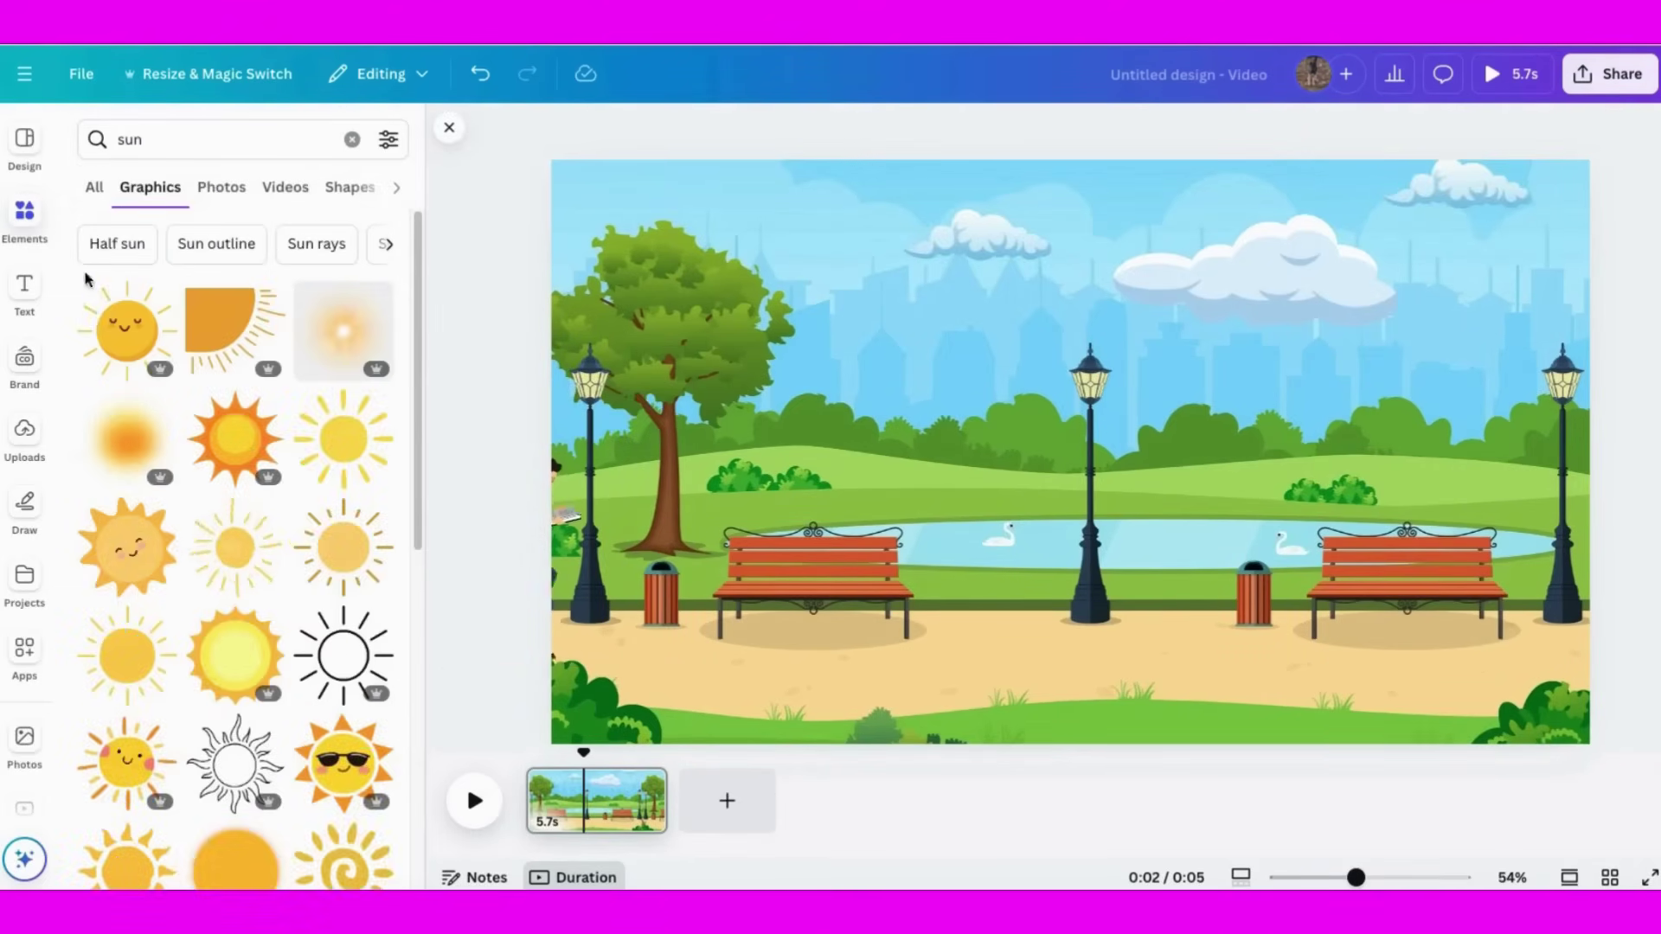
pyautogui.click(246, 554)
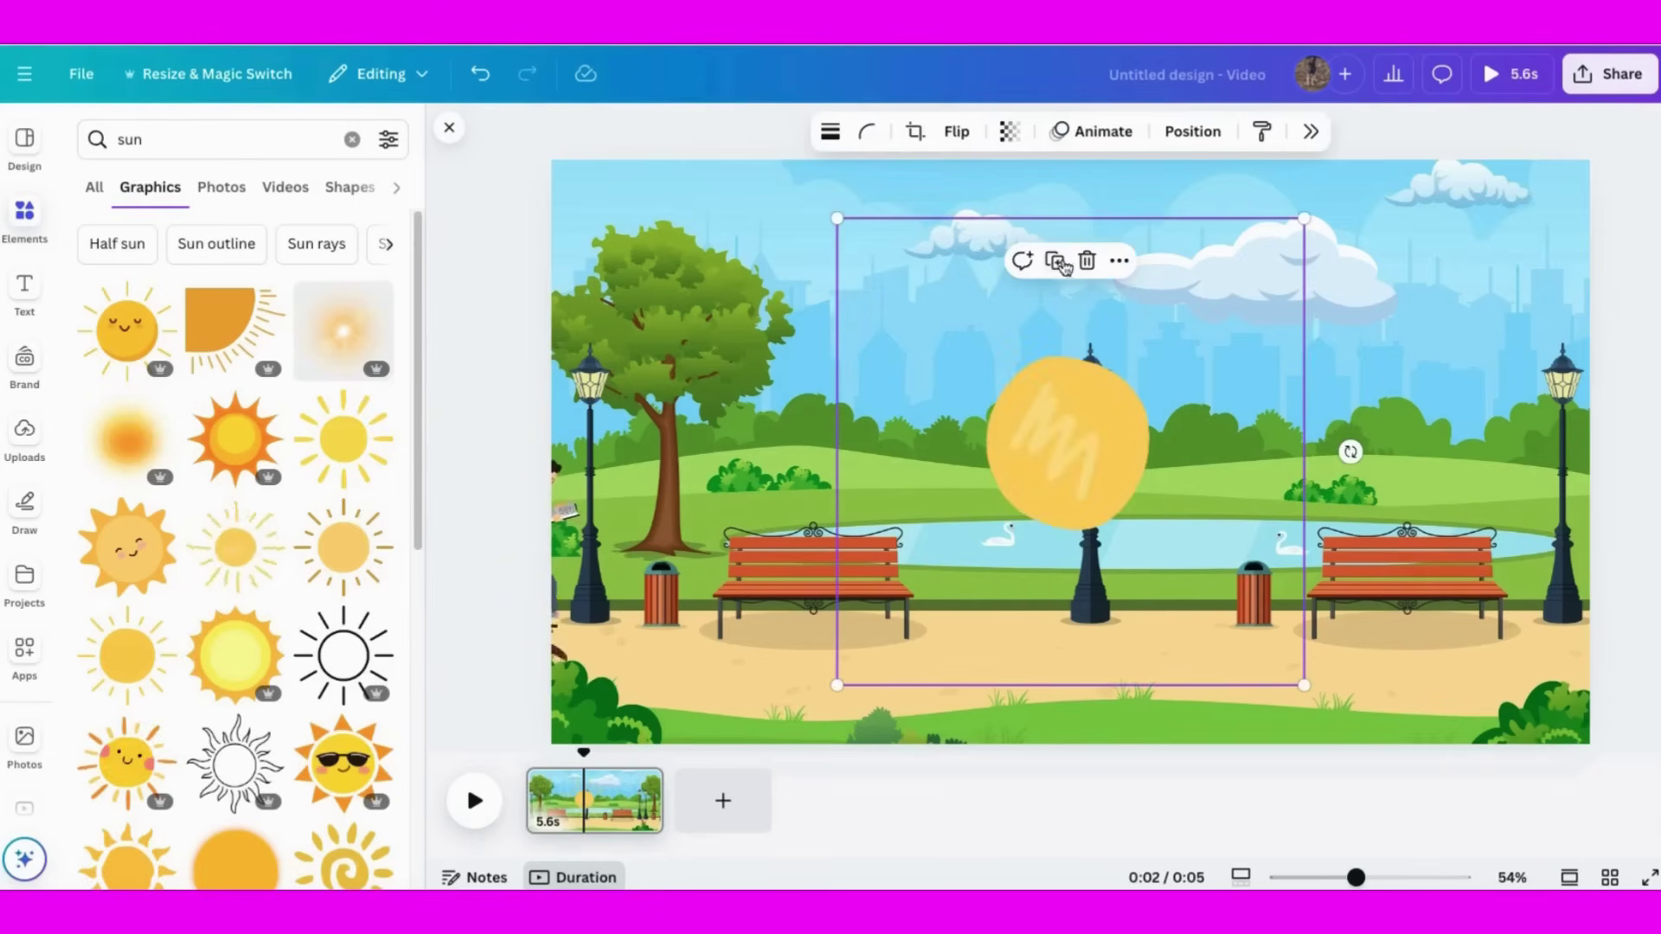
pyautogui.moveTo(837, 218); pyautogui.dragTo(1055, 459)
pyautogui.moveTo(1165, 564); pyautogui.dragTo(1213, 245)
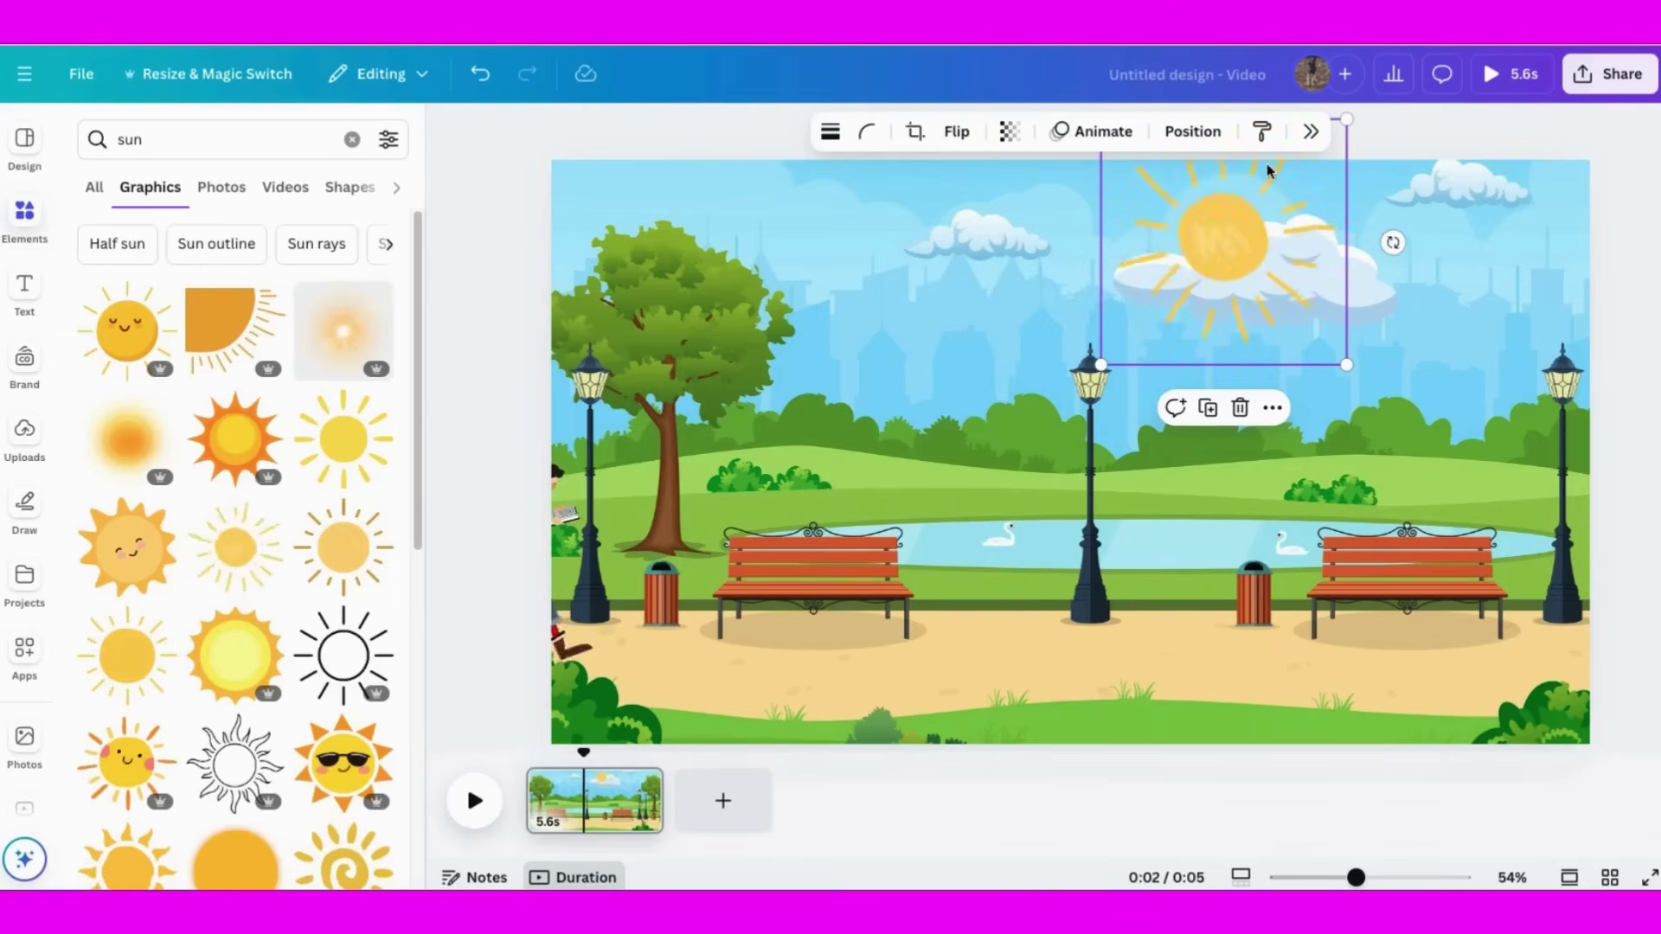
# Step: Layer the cloud in front of the sun, then rewind and preview the park scene
pyautogui.click(1190, 134)
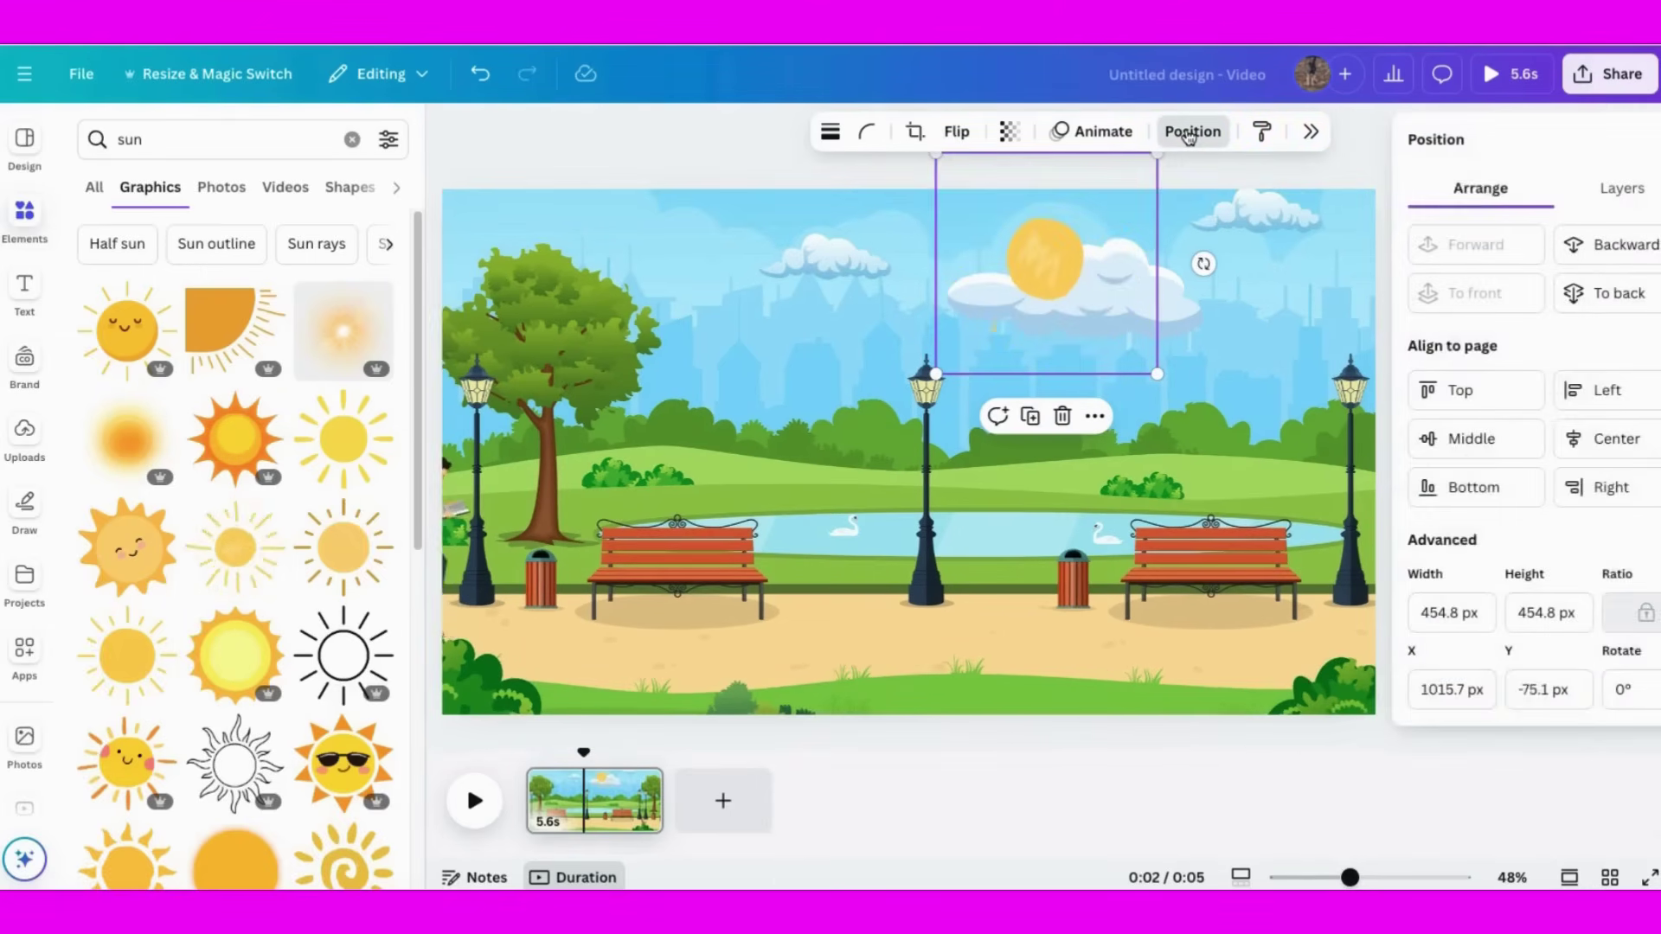
pyautogui.click(1616, 192)
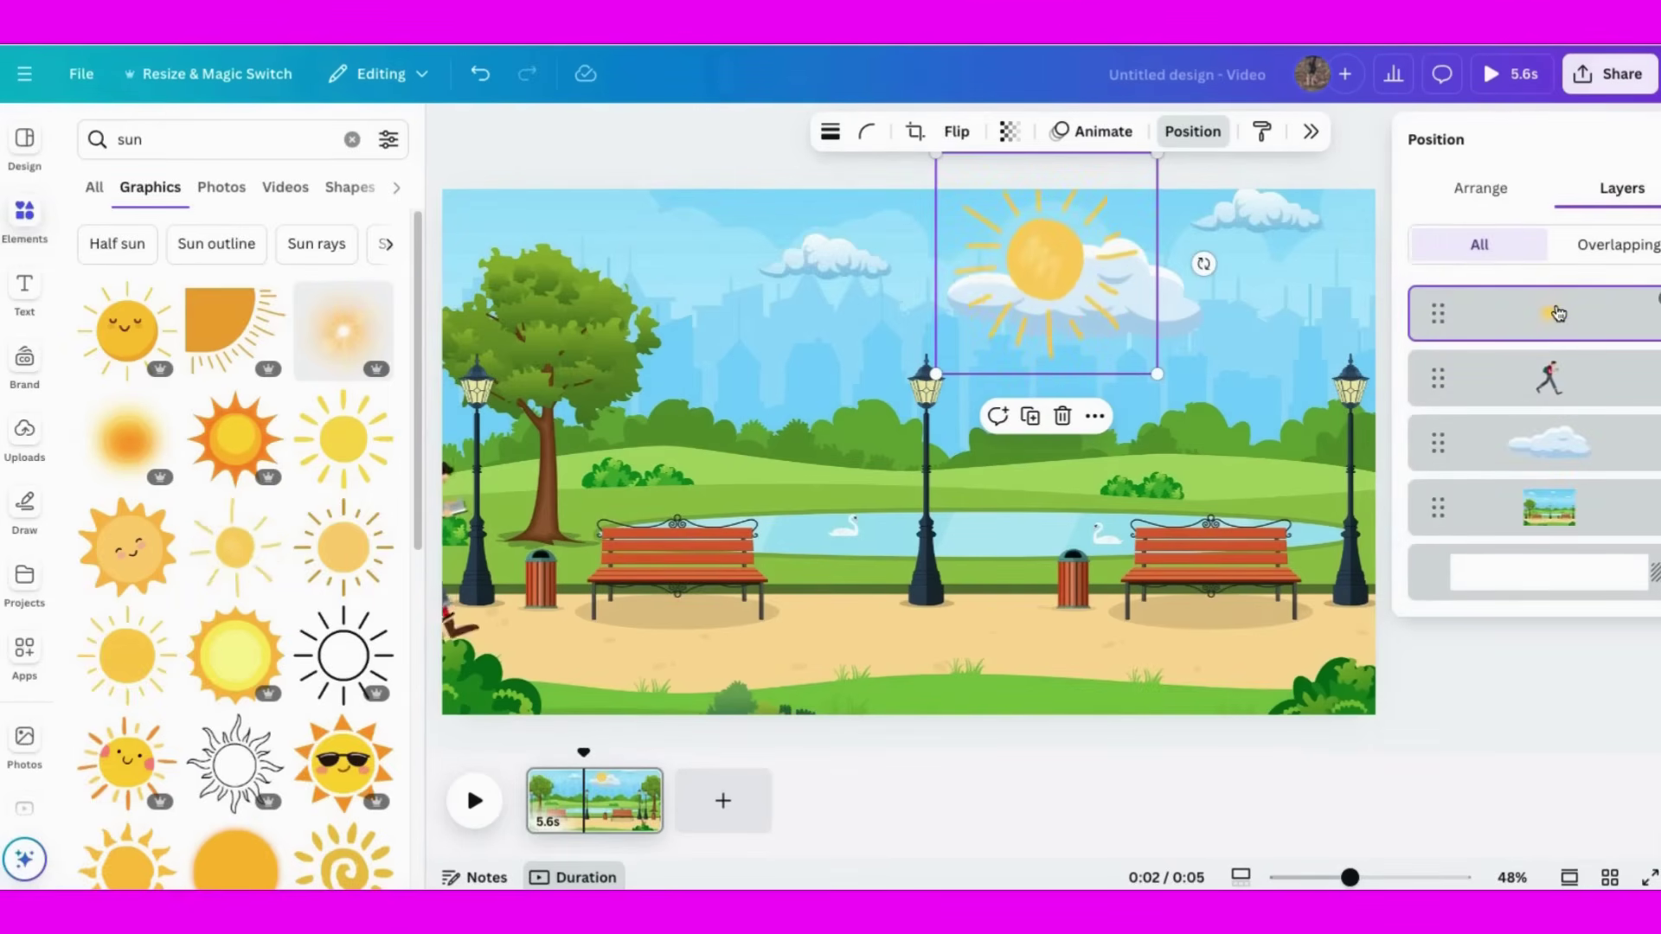
pyautogui.moveTo(1548, 443); pyautogui.dragTo(1533, 310)
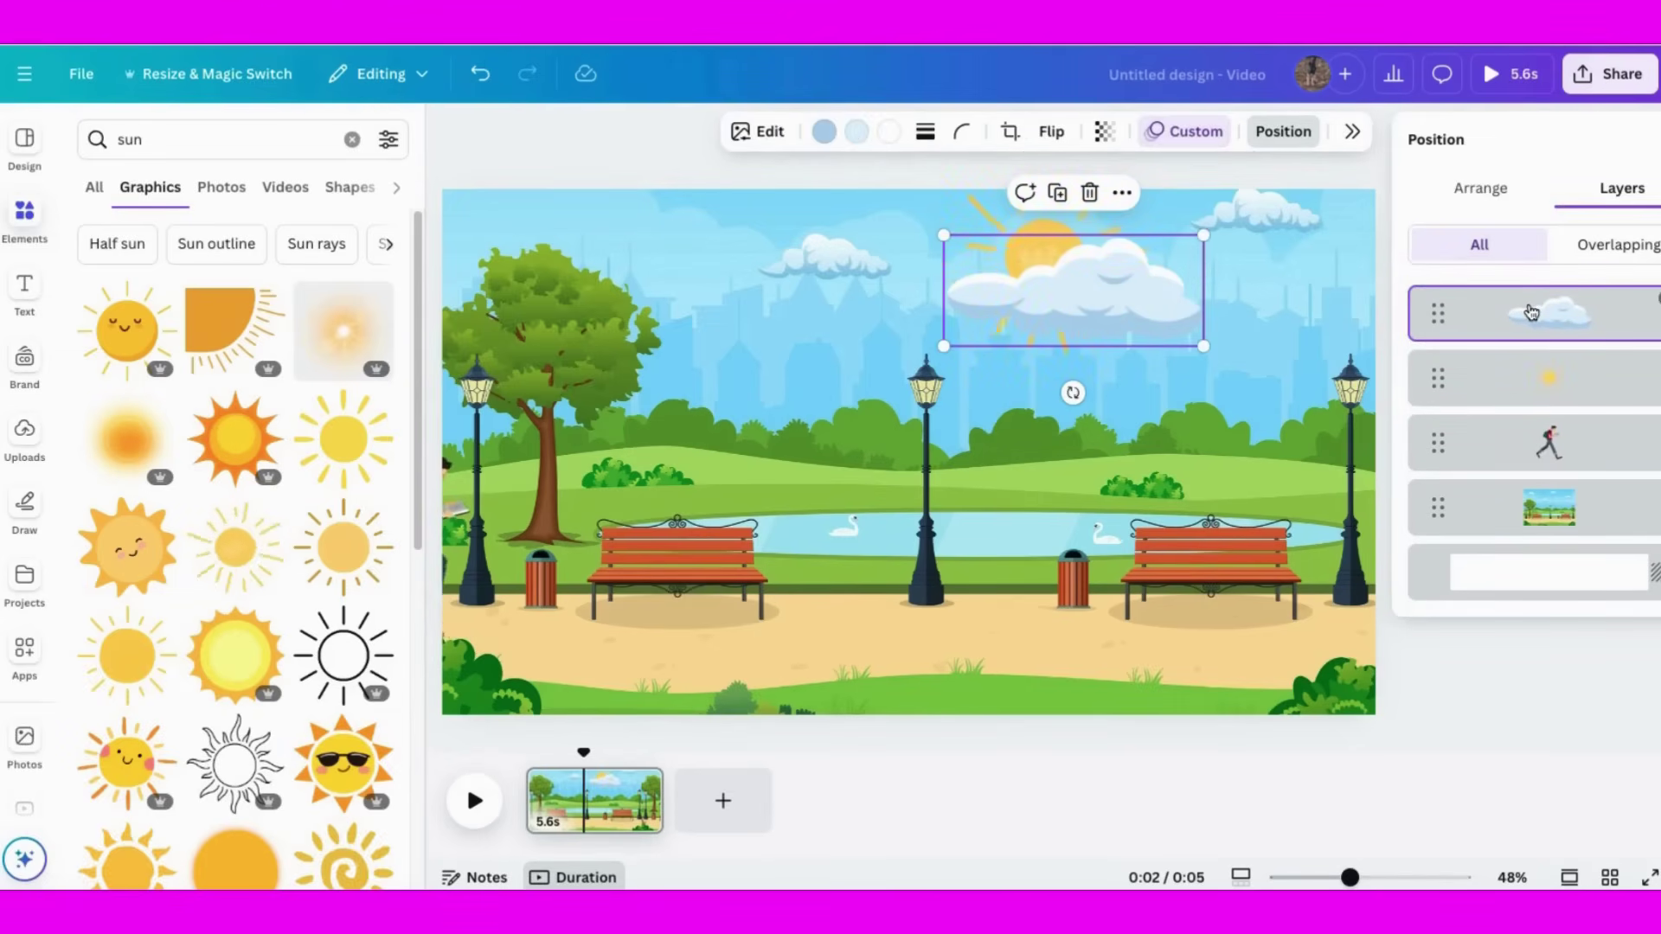
pyautogui.click(1413, 619)
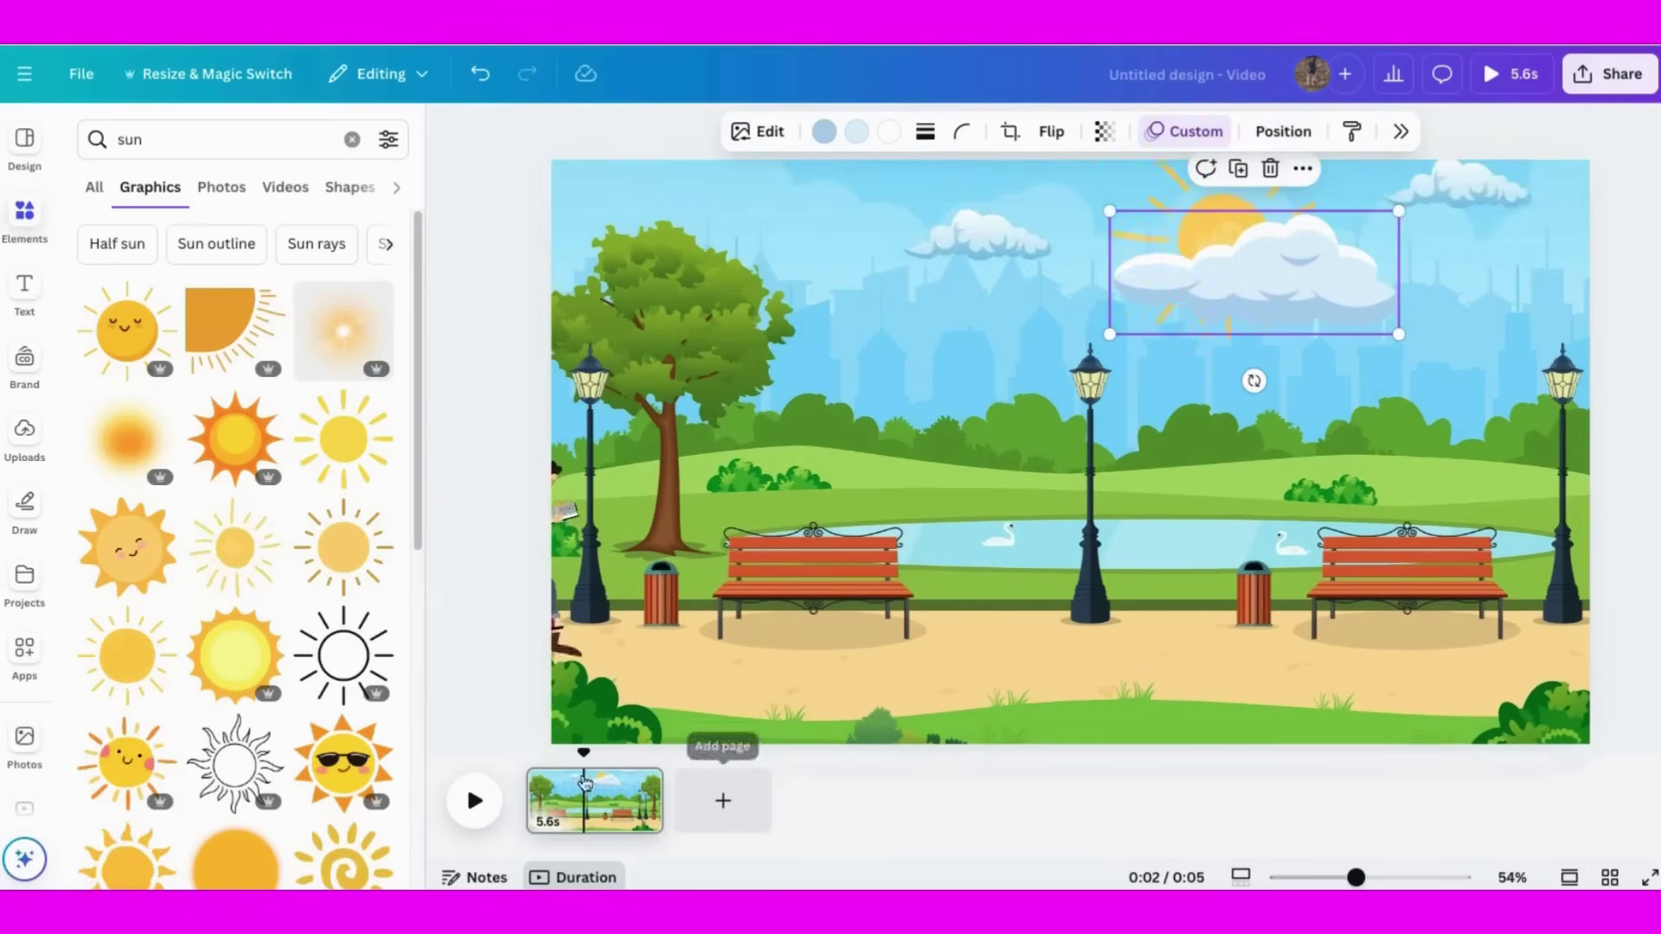
pyautogui.moveTo(581, 757); pyautogui.dragTo(530, 754)
pyautogui.click(474, 800)
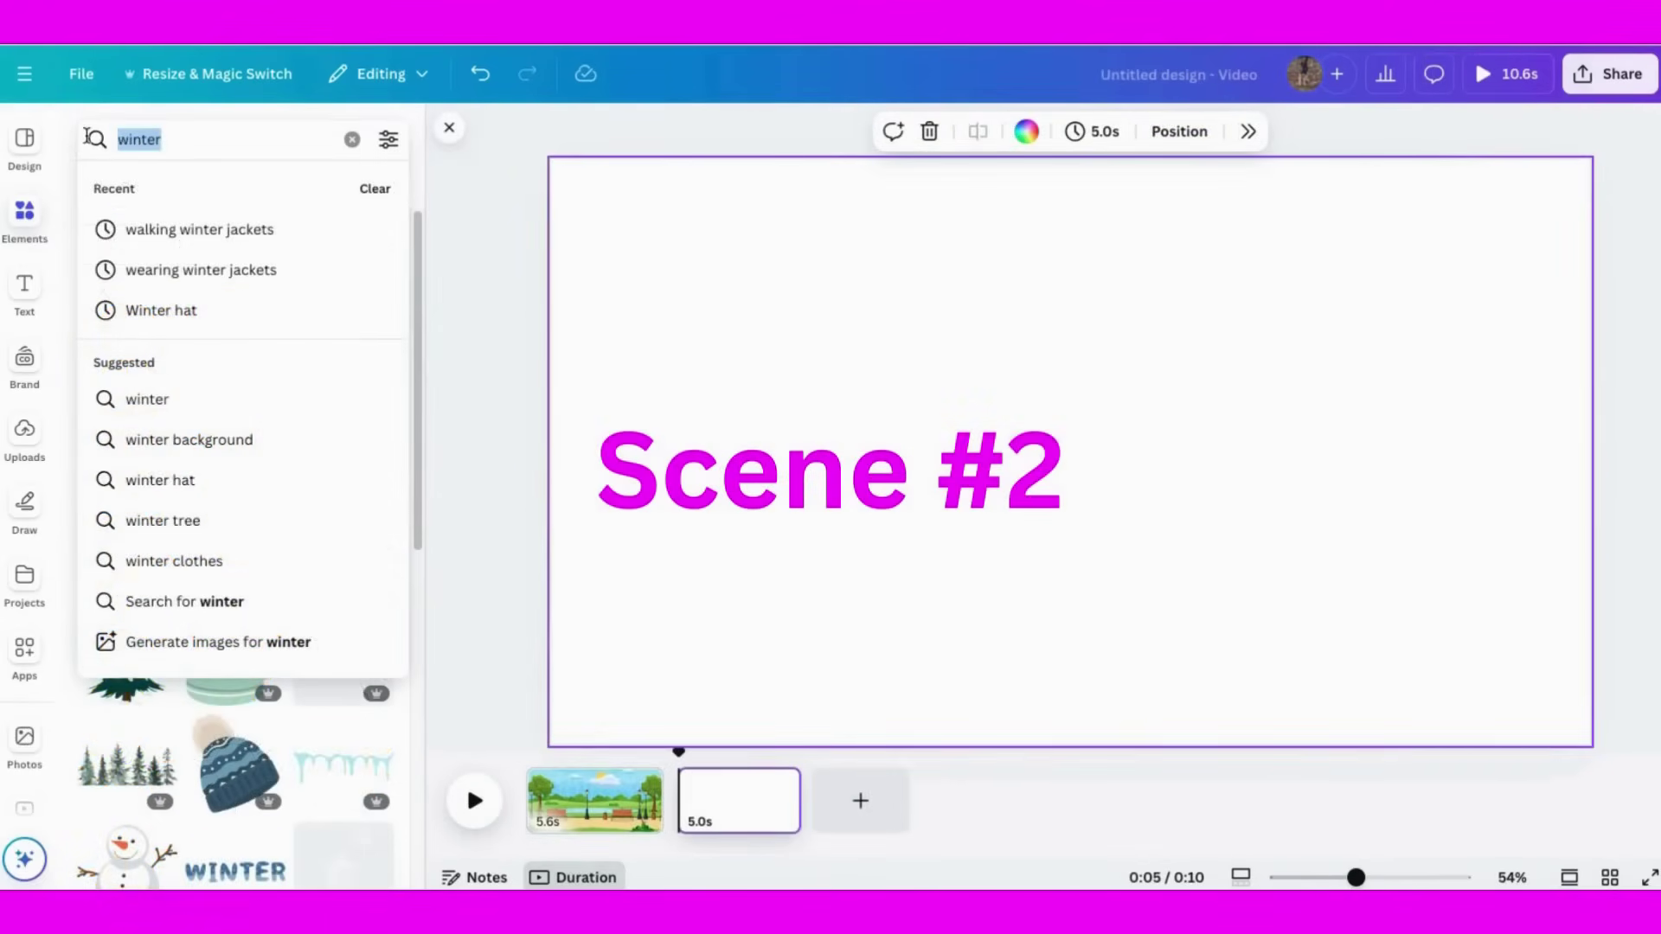
# Step: Add the snowy winter landscape from a 'landscape' search to page 2, stretched to cover it
pyautogui.write('landsc')
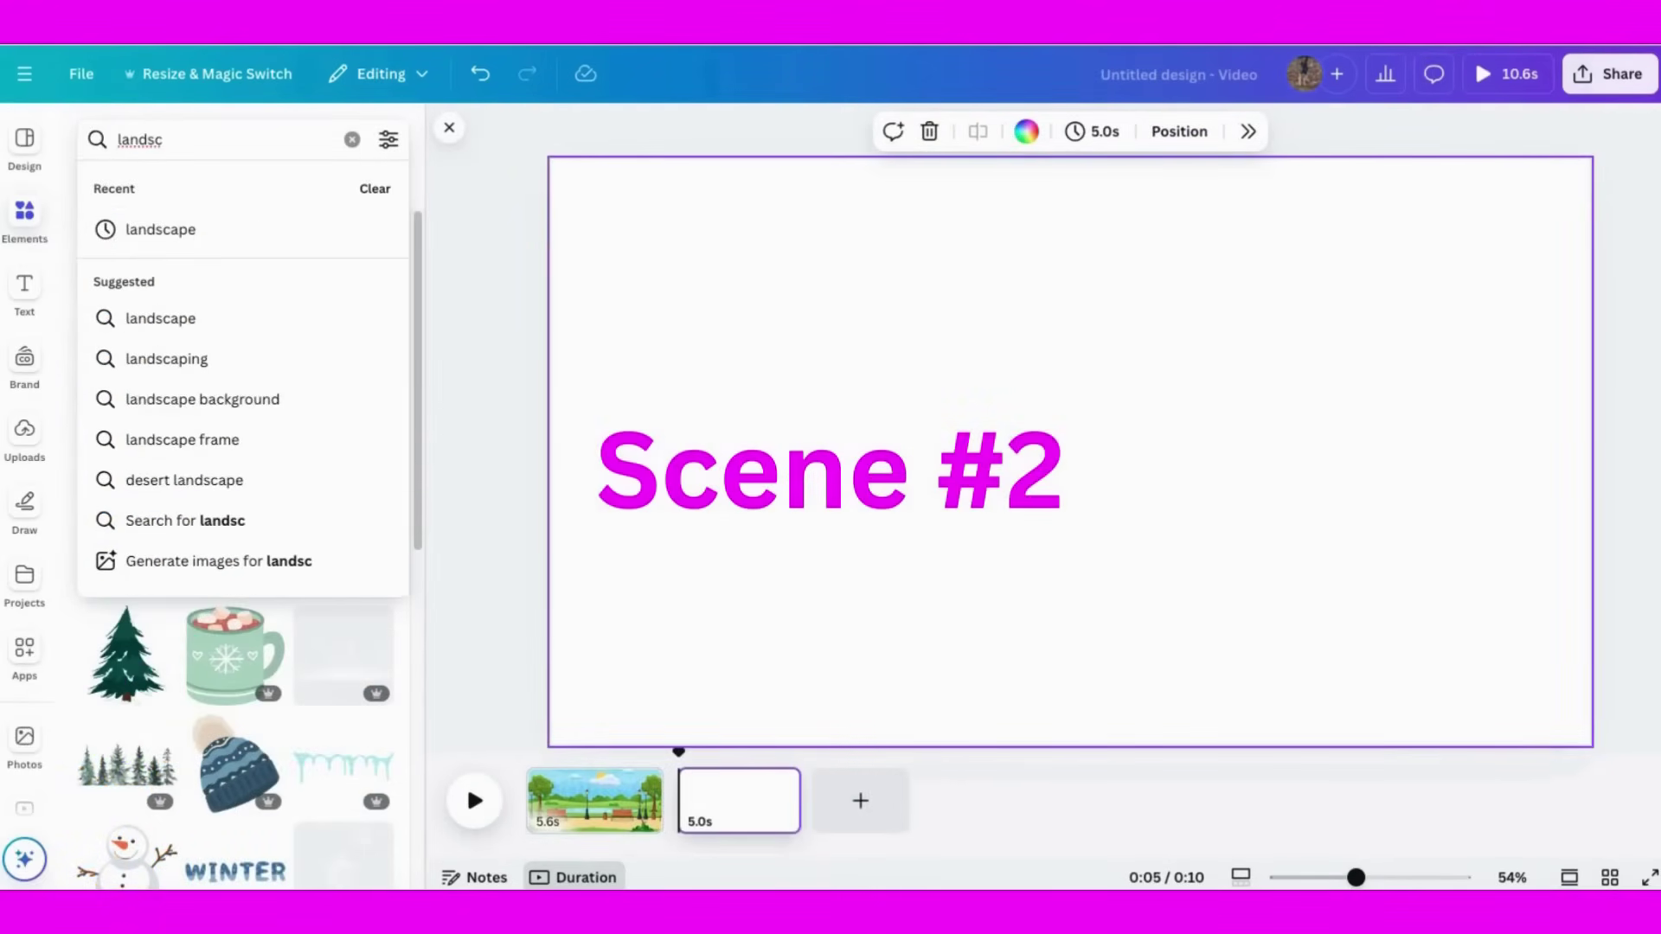
pyautogui.click(152, 230)
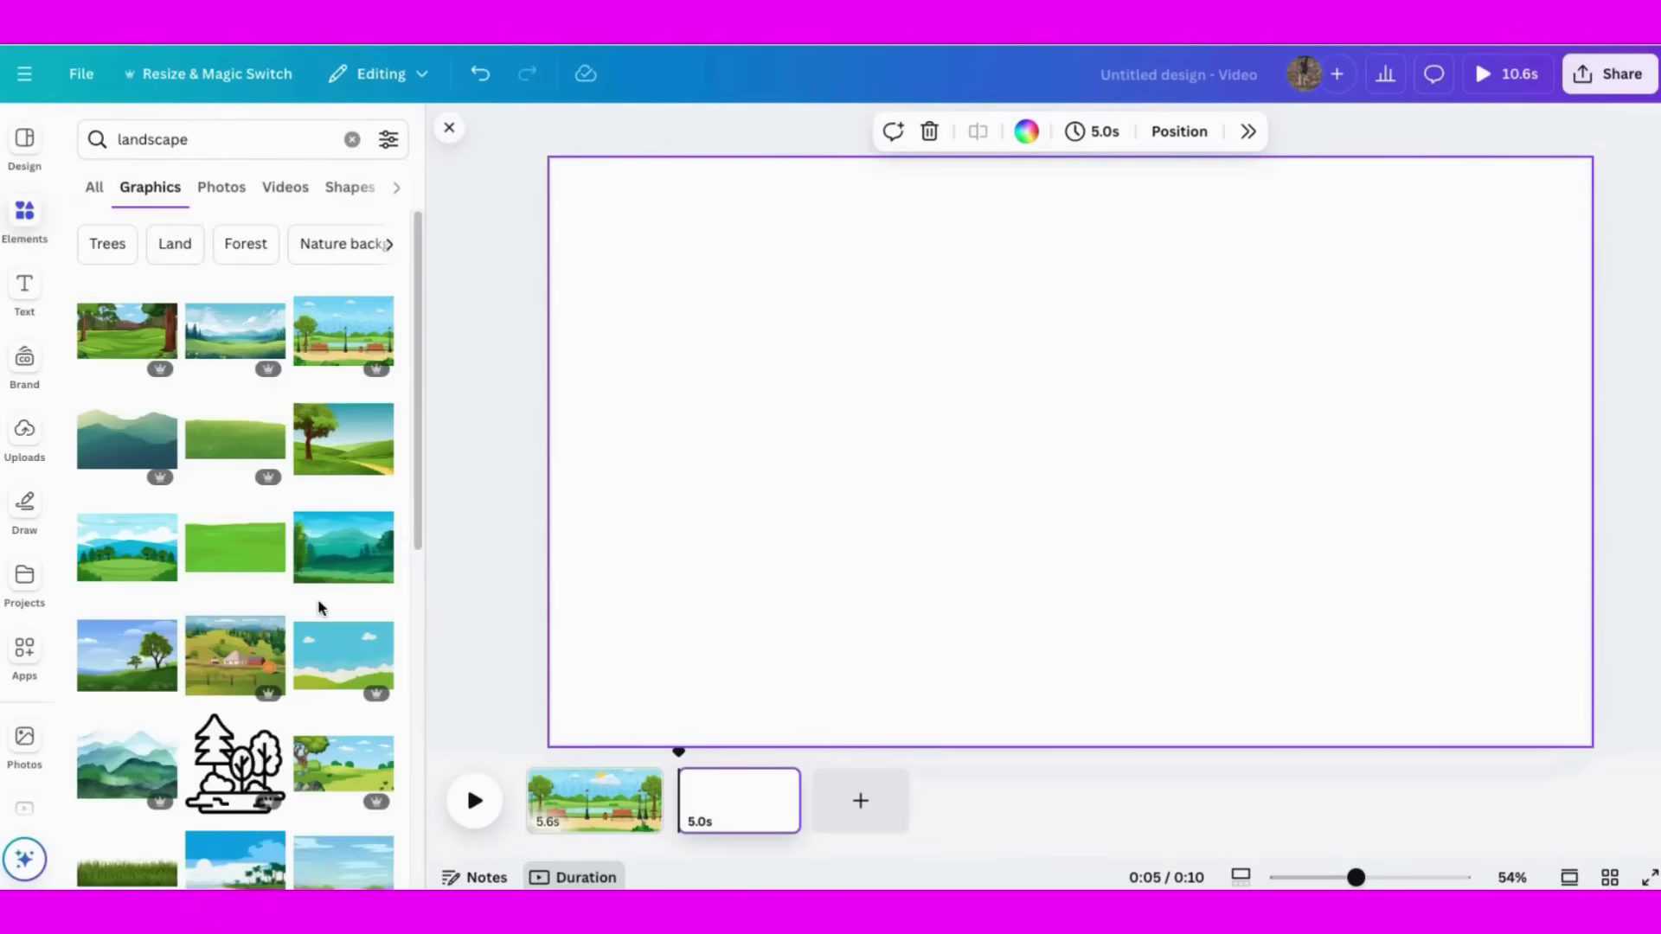
pyautogui.scroll(-10, 320, 608)
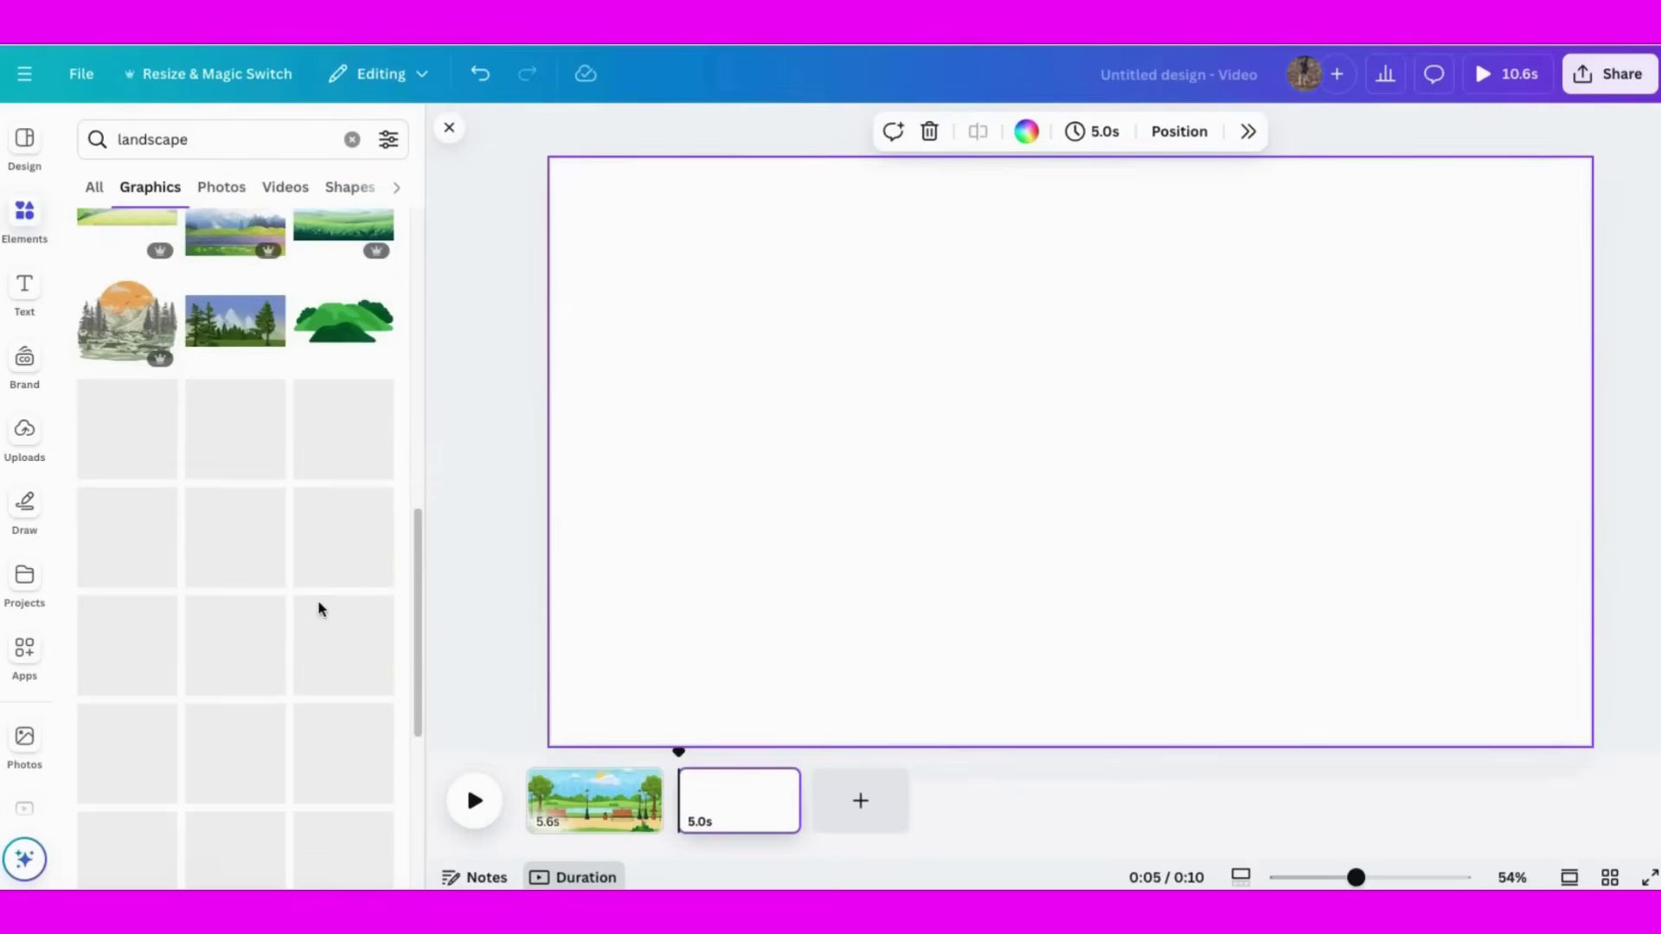
pyautogui.scroll(-6, 320, 608)
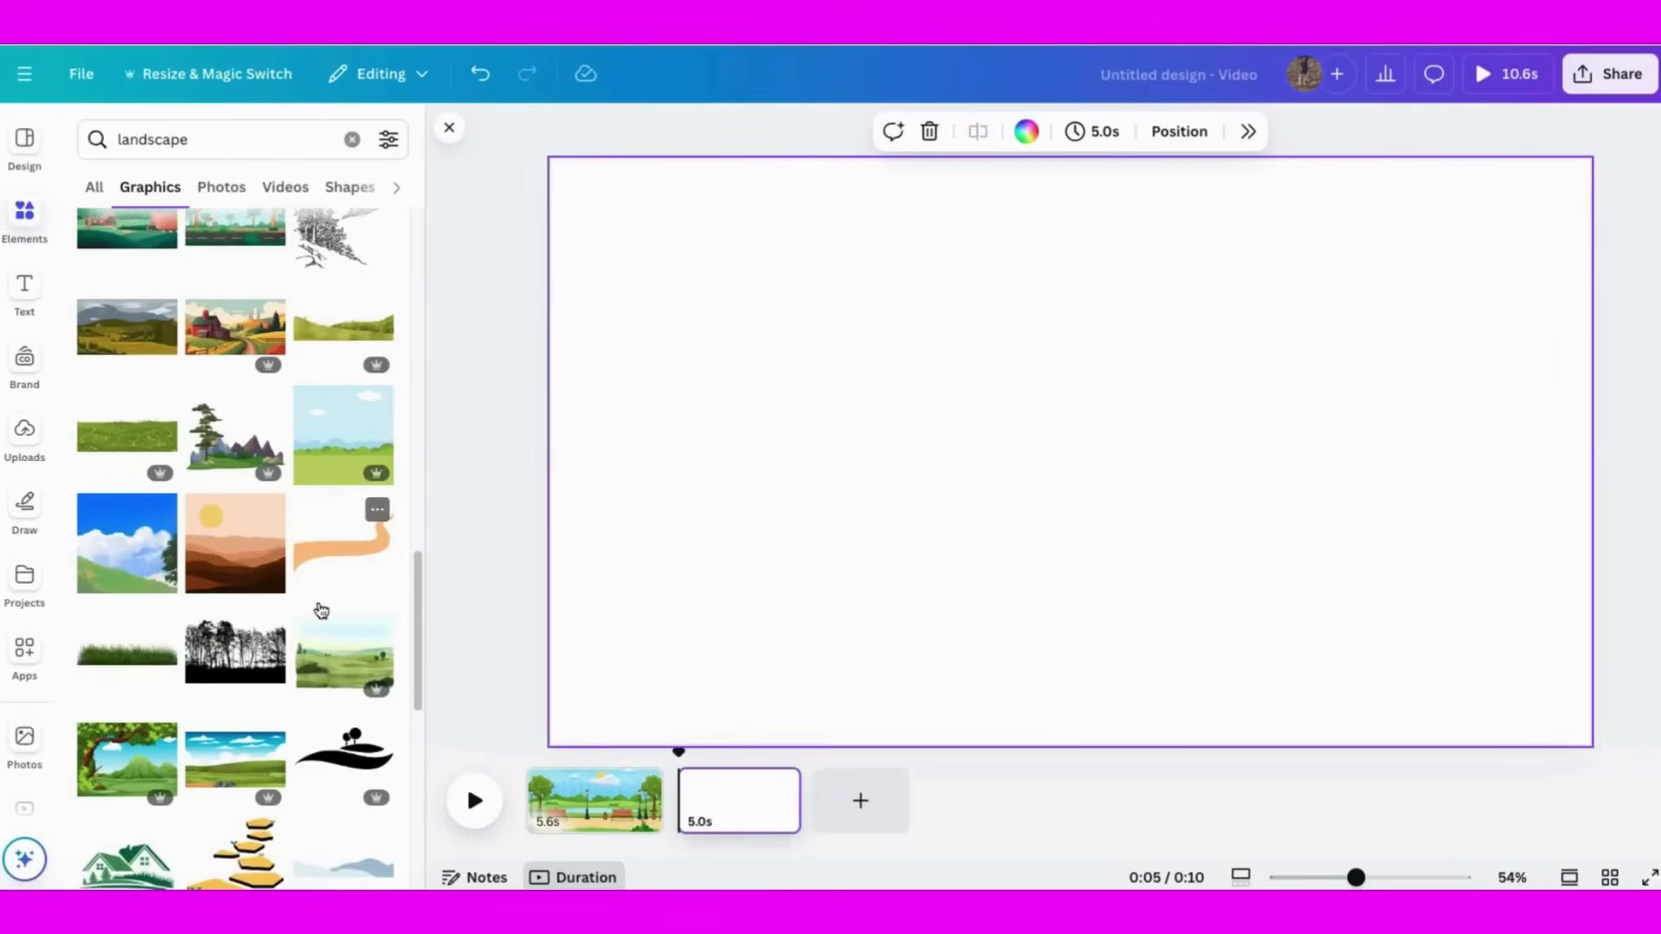
pyautogui.scroll(-8, 320, 608)
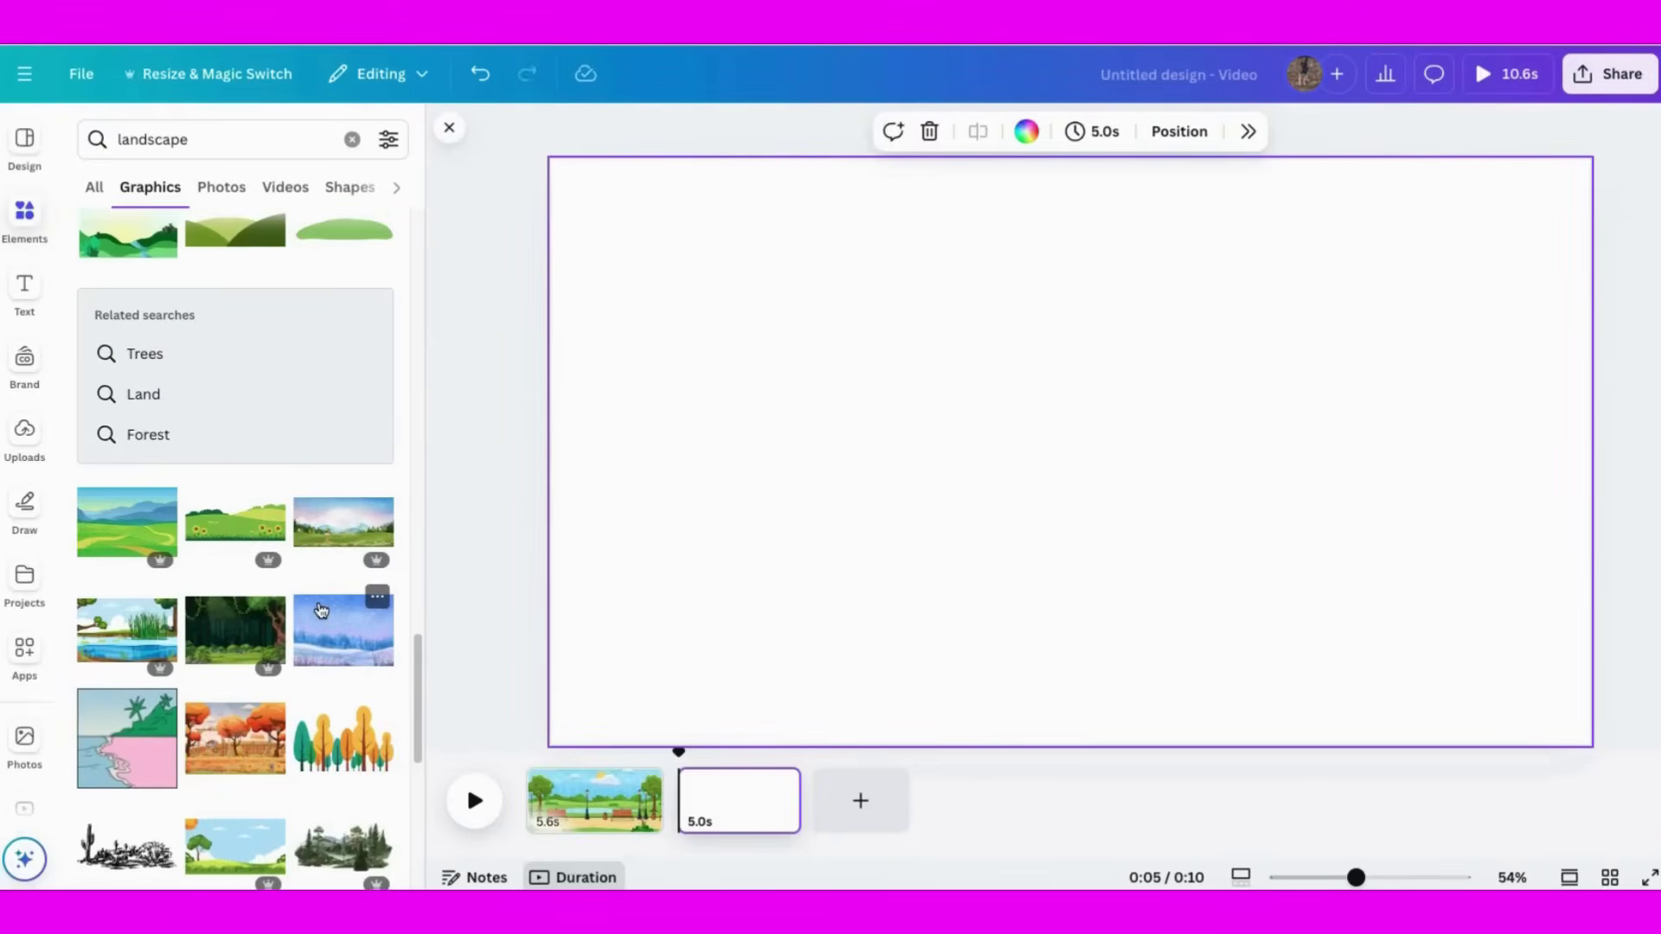
pyautogui.click(339, 647)
pyautogui.moveTo(740, 688); pyautogui.dragTo(432, 783)
pyautogui.moveTo(767, 582); pyautogui.dragTo(1004, 359)
pyautogui.click(493, 535)
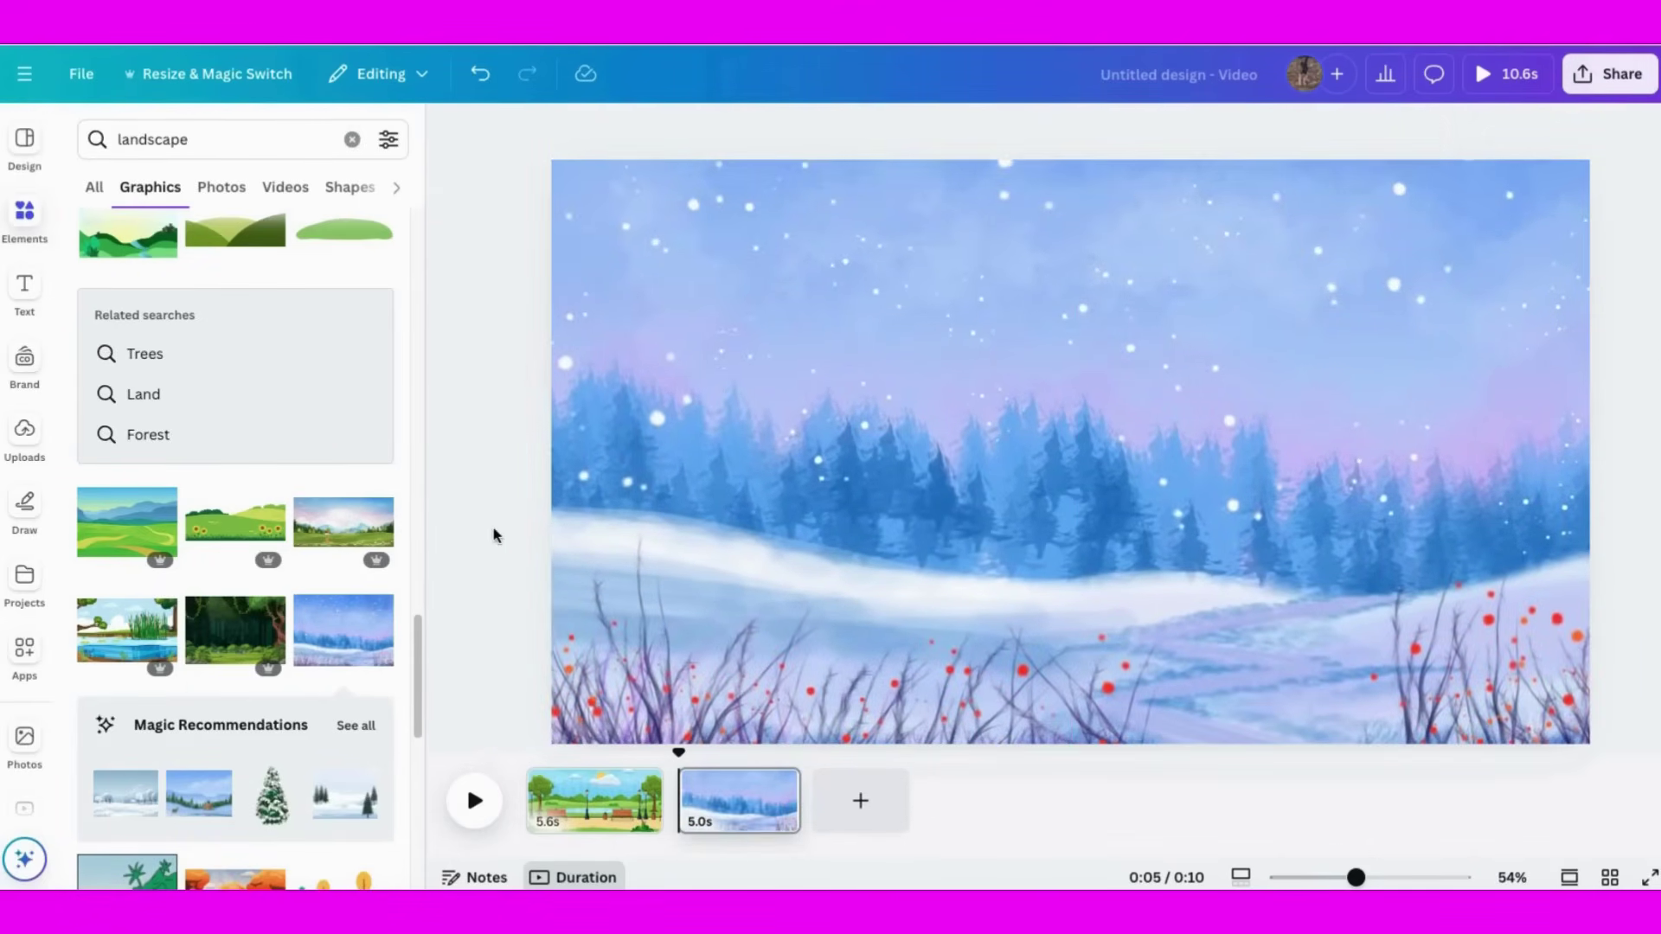
# Step: Search graphics for 'ice skating' and filter the results to animated ones only
pyautogui.click(205, 141)
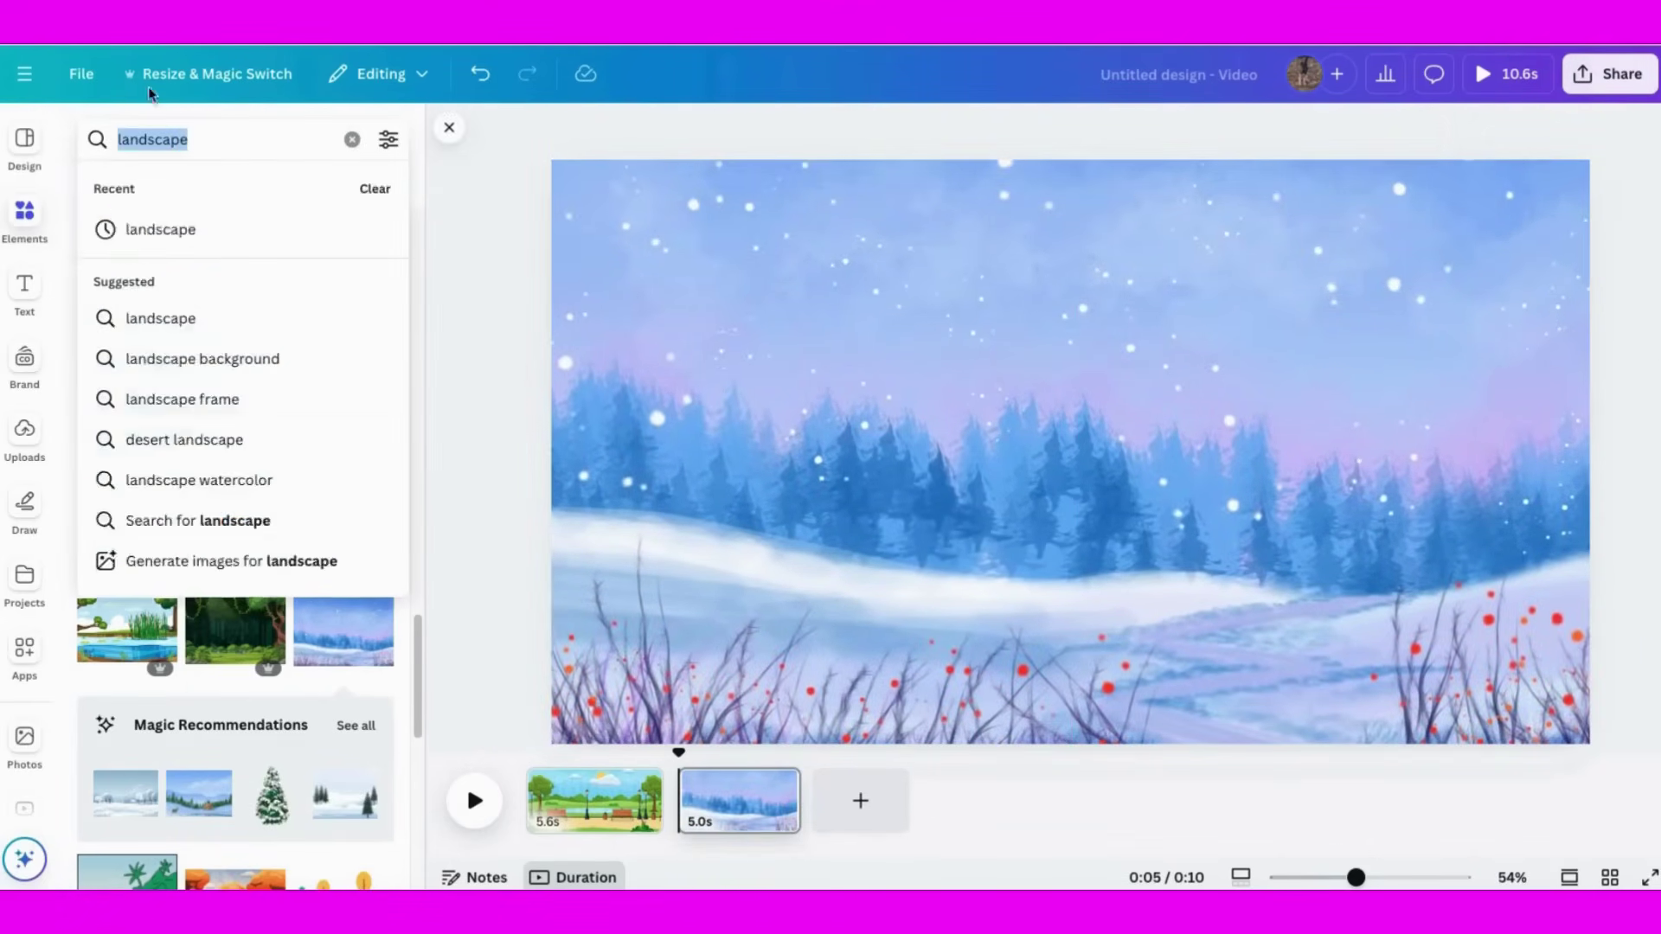
pyautogui.write('skati')
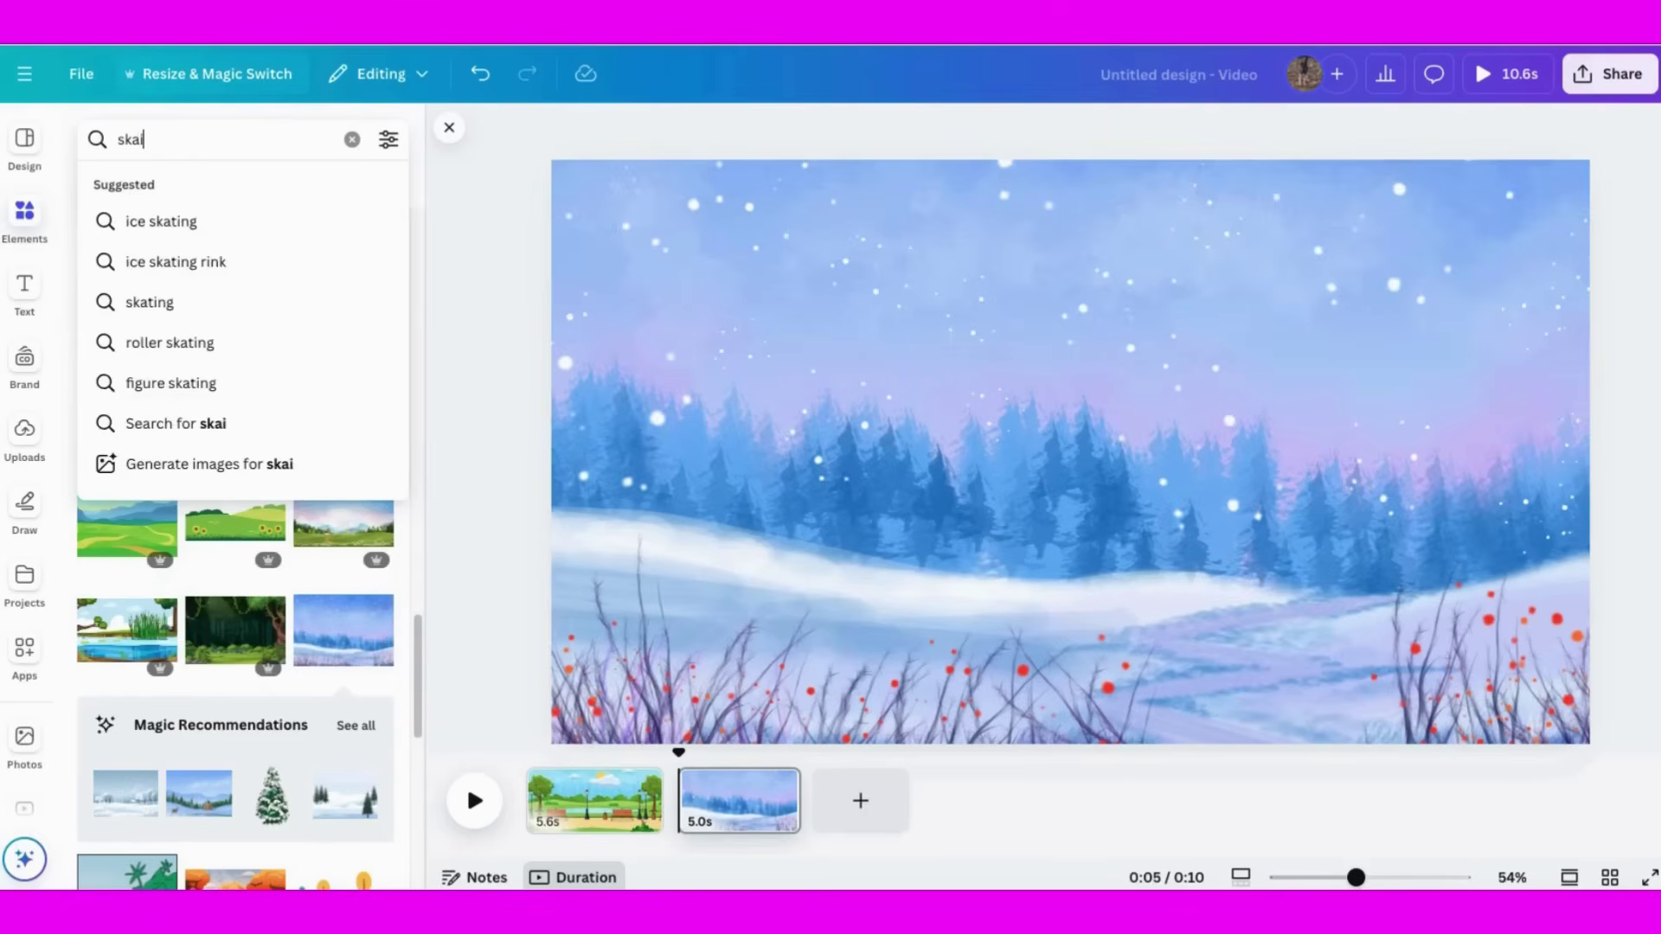
pyautogui.write('ng')
pyautogui.press('Return')
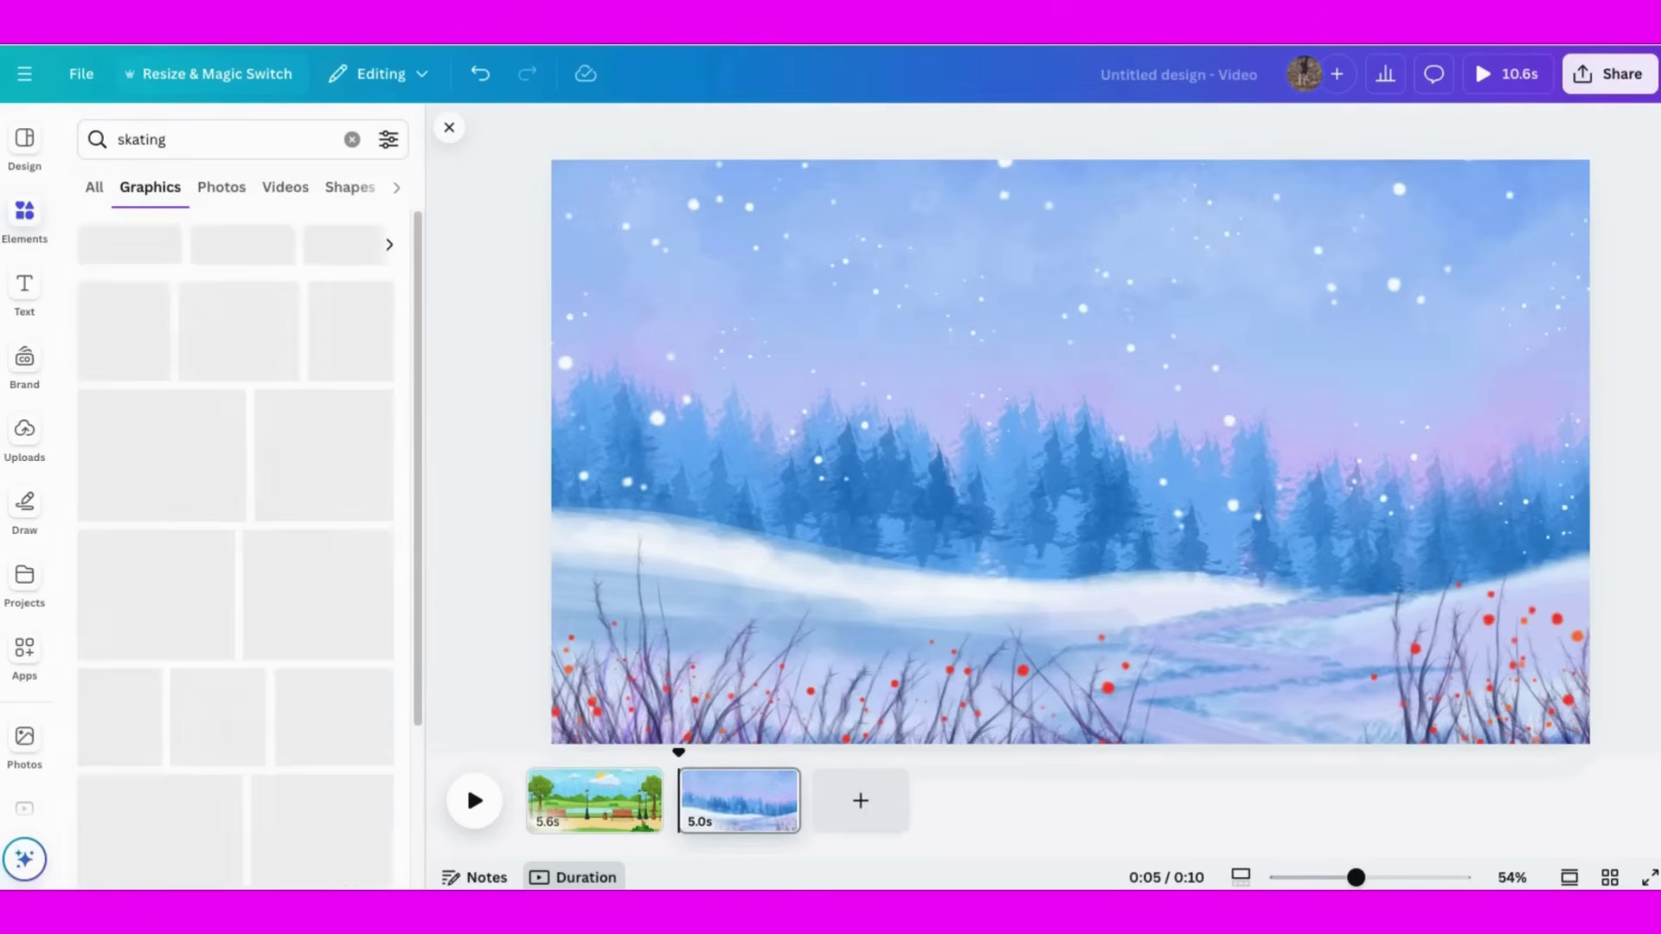
pyautogui.click(119, 142)
pyautogui.click(108, 221)
pyautogui.scroll(-2, 270, 508)
pyautogui.scroll(-5, 271, 509)
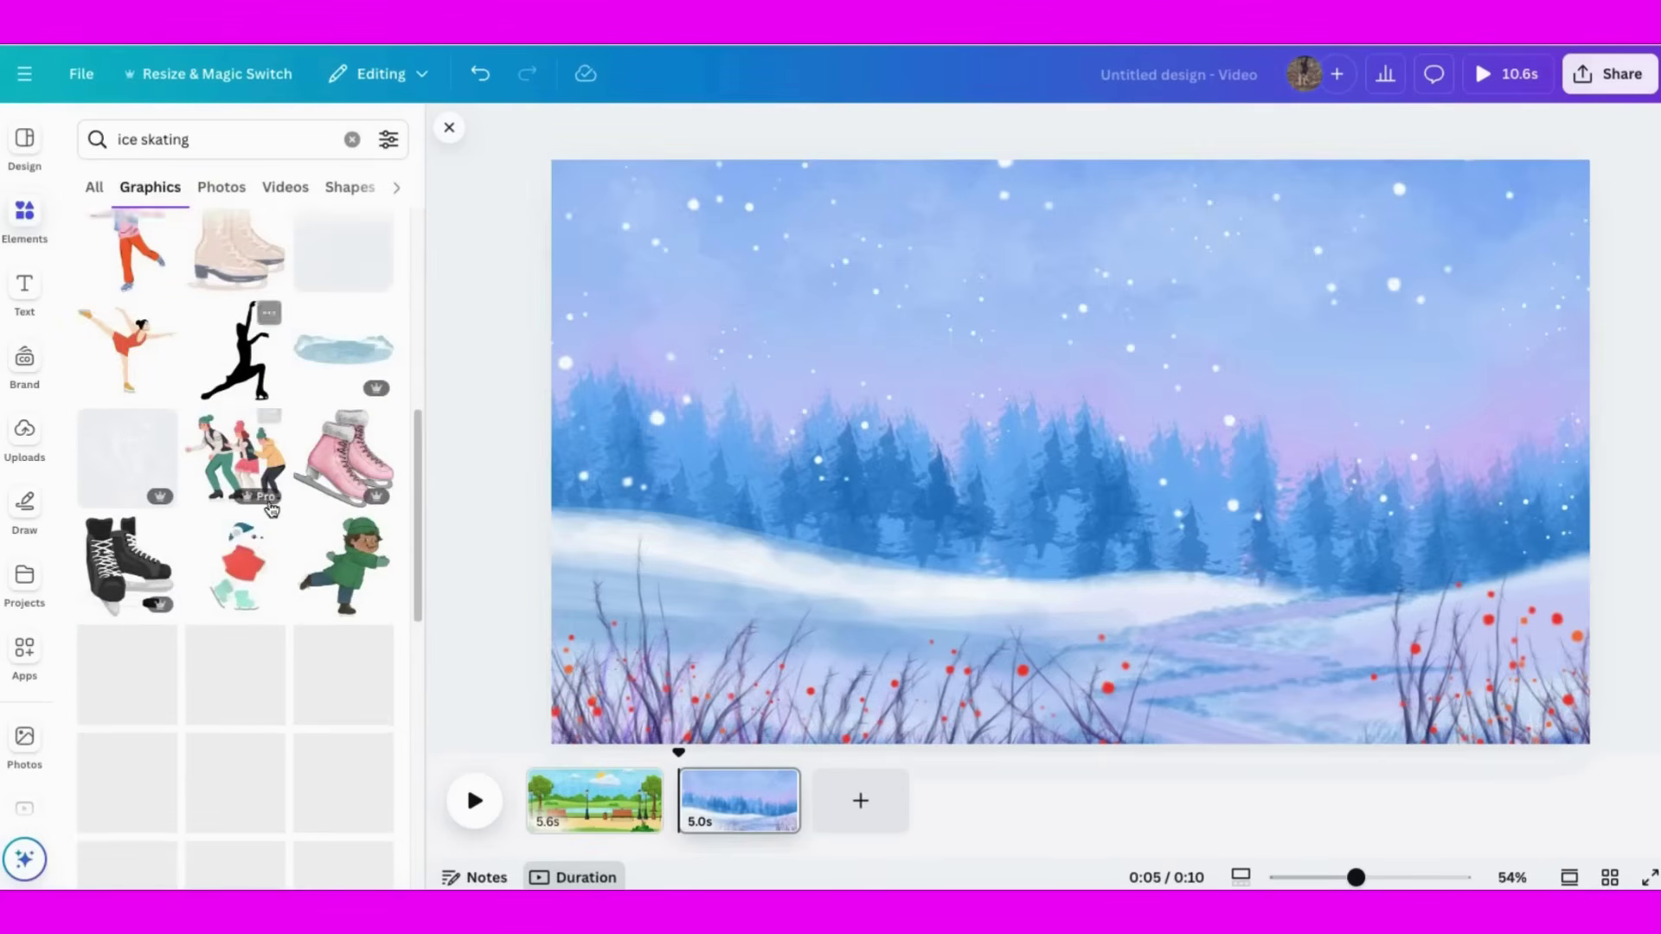
pyautogui.click(388, 141)
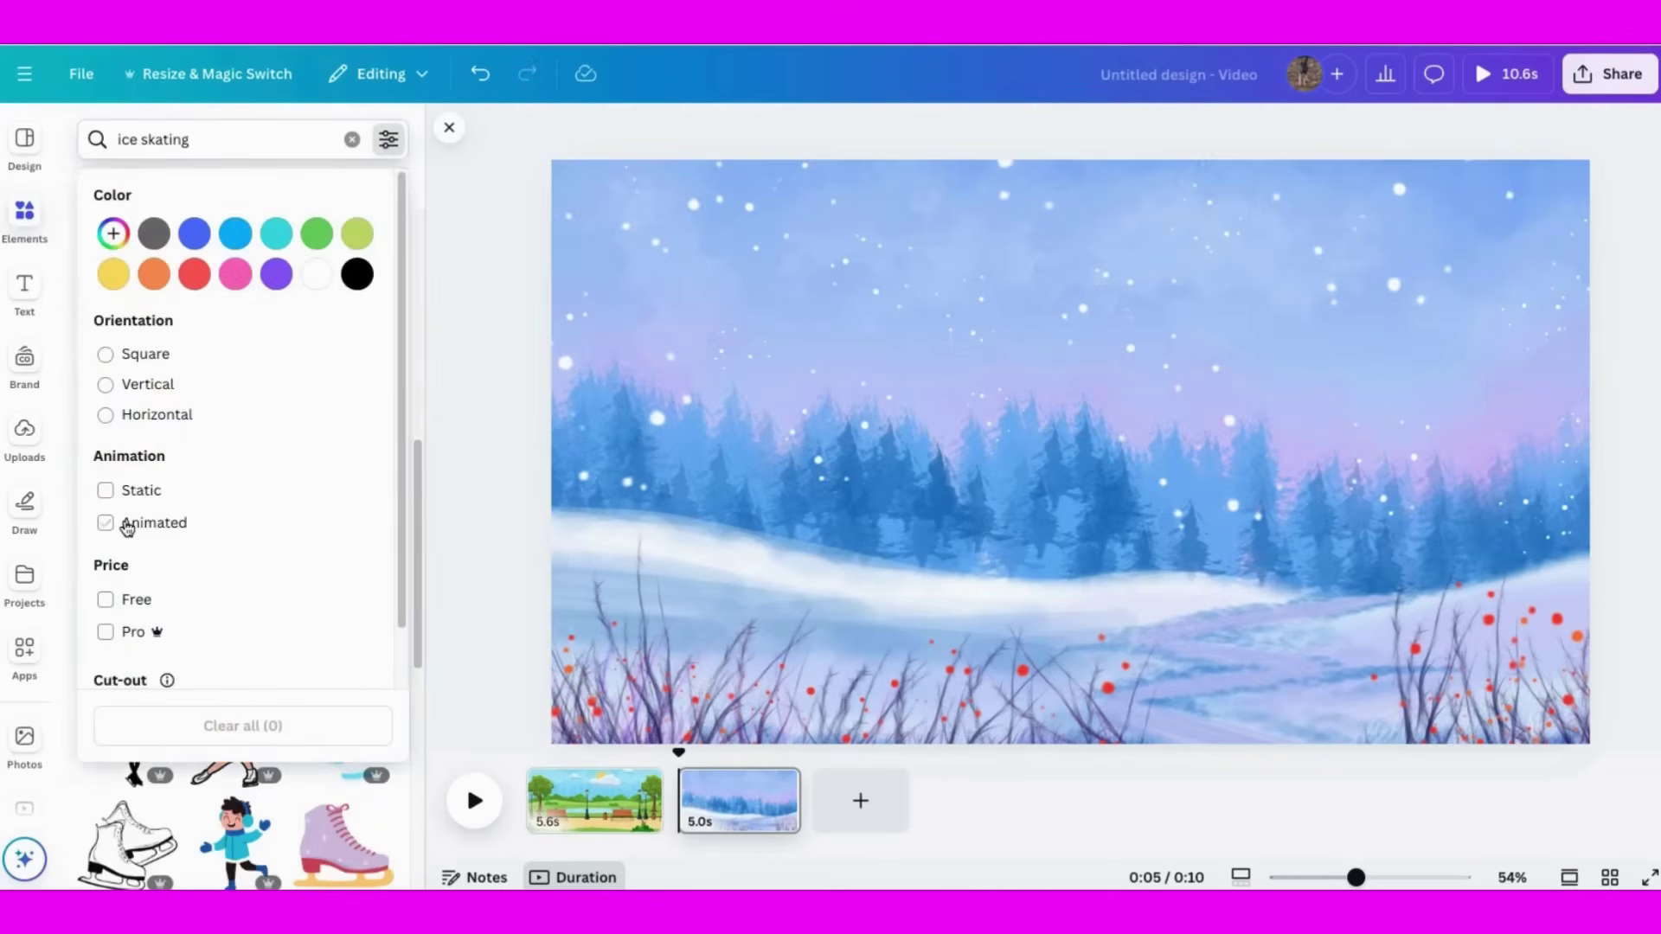
pyautogui.click(186, 822)
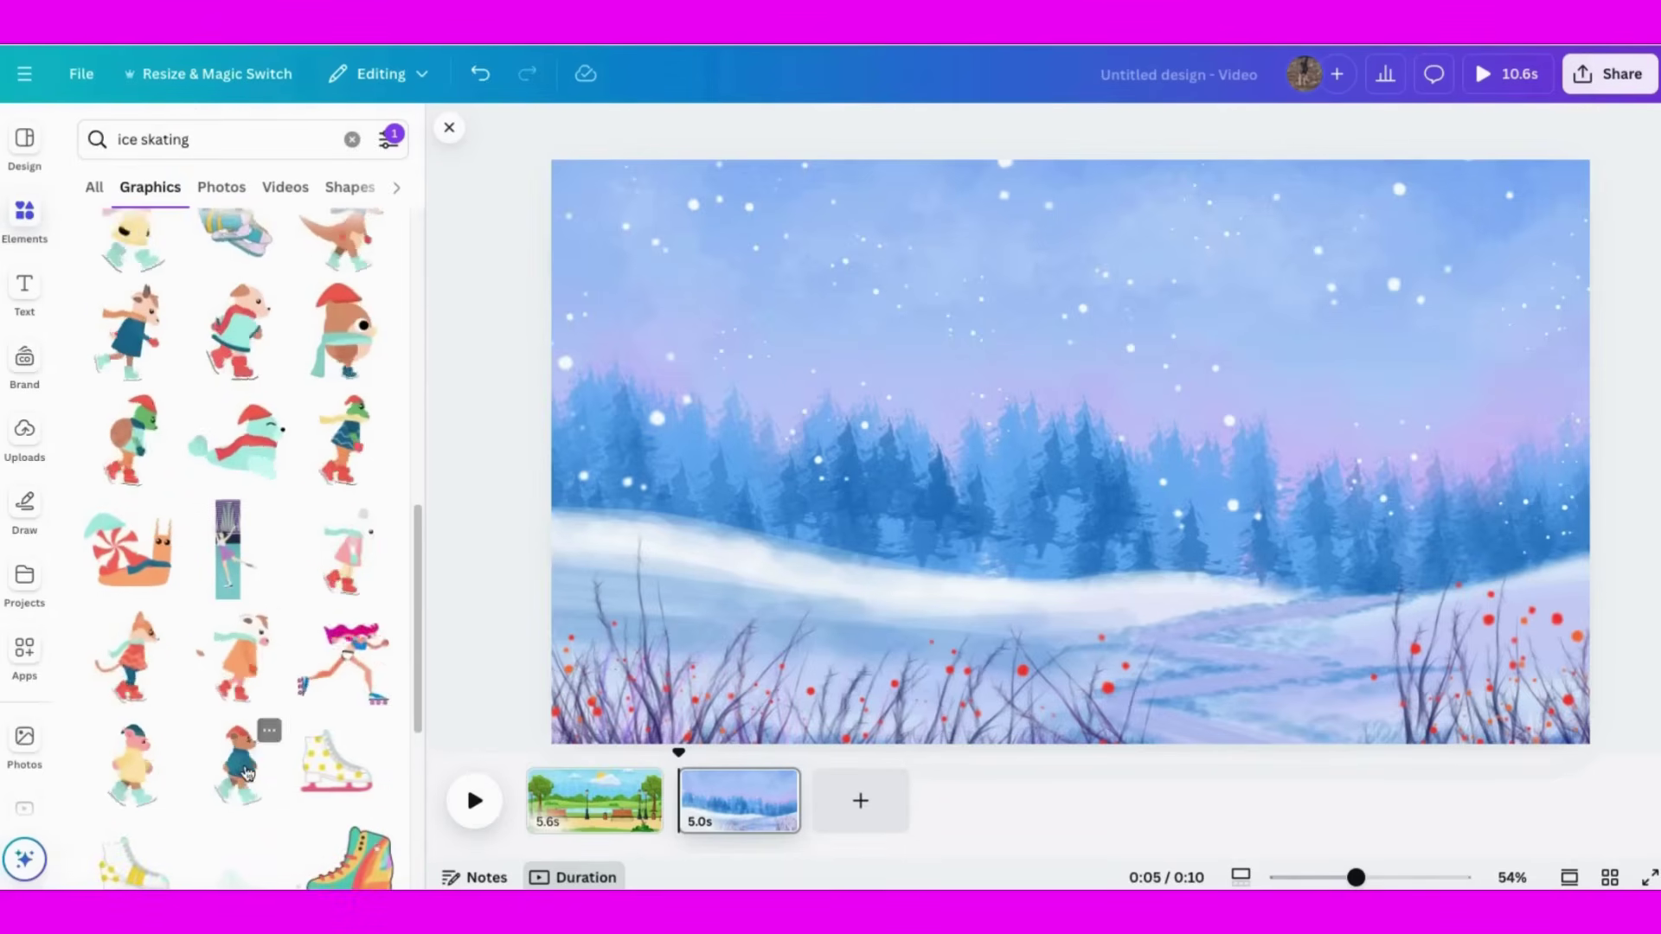
# Step: Add the teal-sweater bear skater and the yellow-scarf frog skater, shrink both, and place them side by side
pyautogui.click(240, 773)
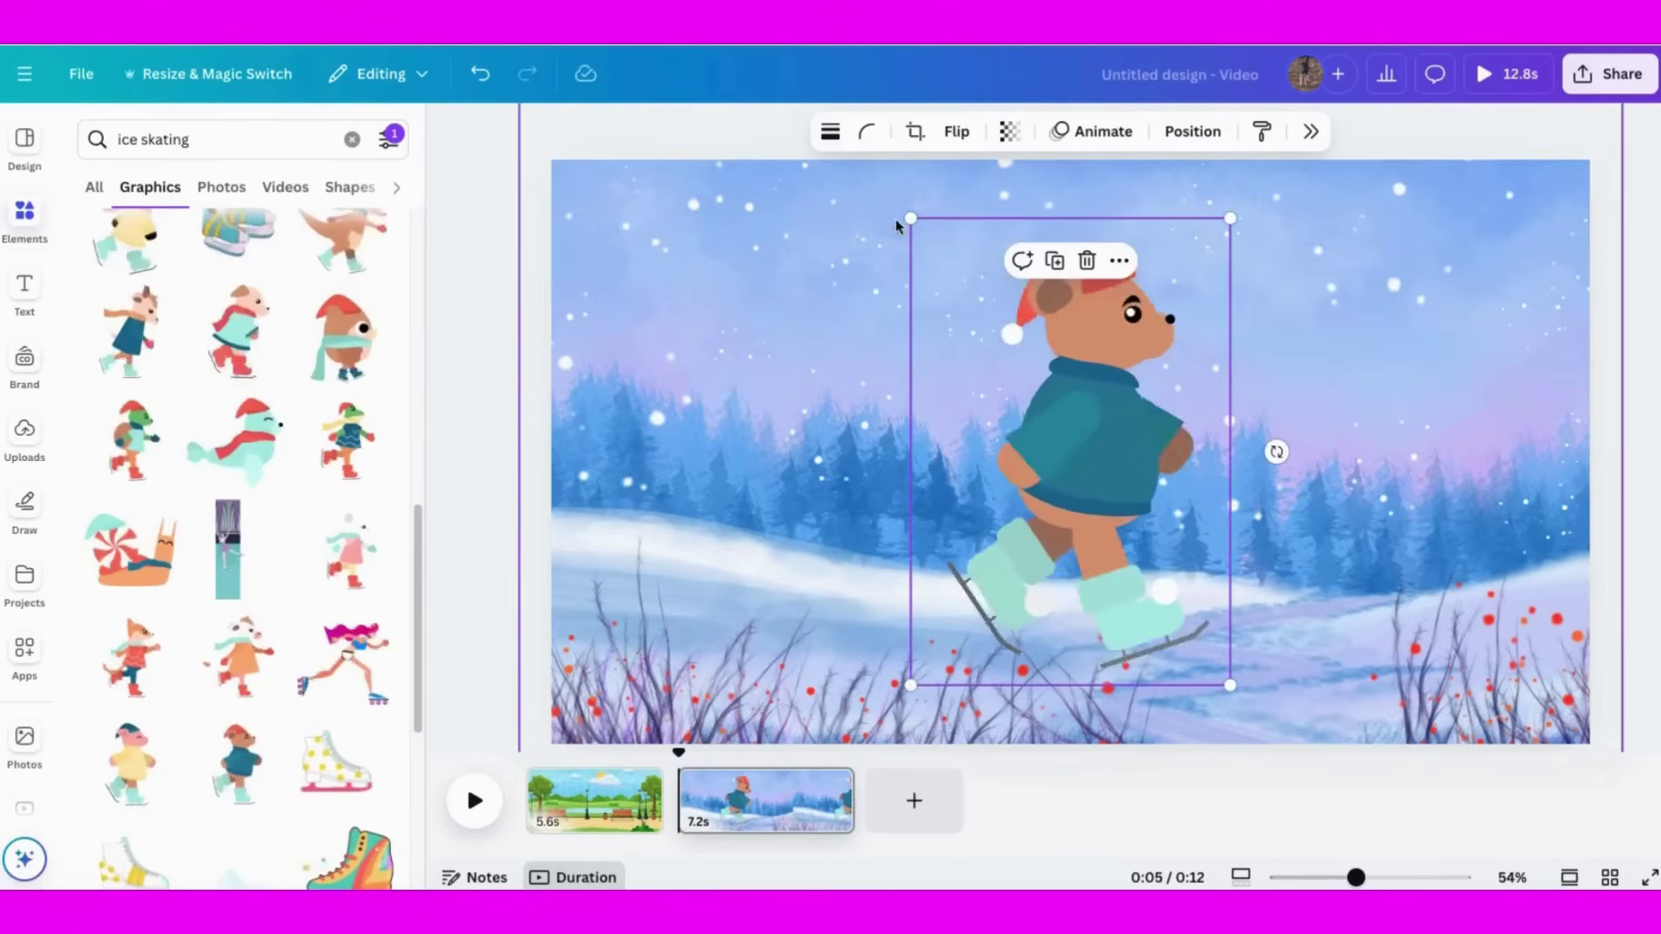
pyautogui.moveTo(905, 221); pyautogui.dragTo(1115, 521)
pyautogui.moveTo(1133, 589); pyautogui.dragTo(874, 521)
pyautogui.scroll(-4, 174, 646)
pyautogui.scroll(5, 176, 647)
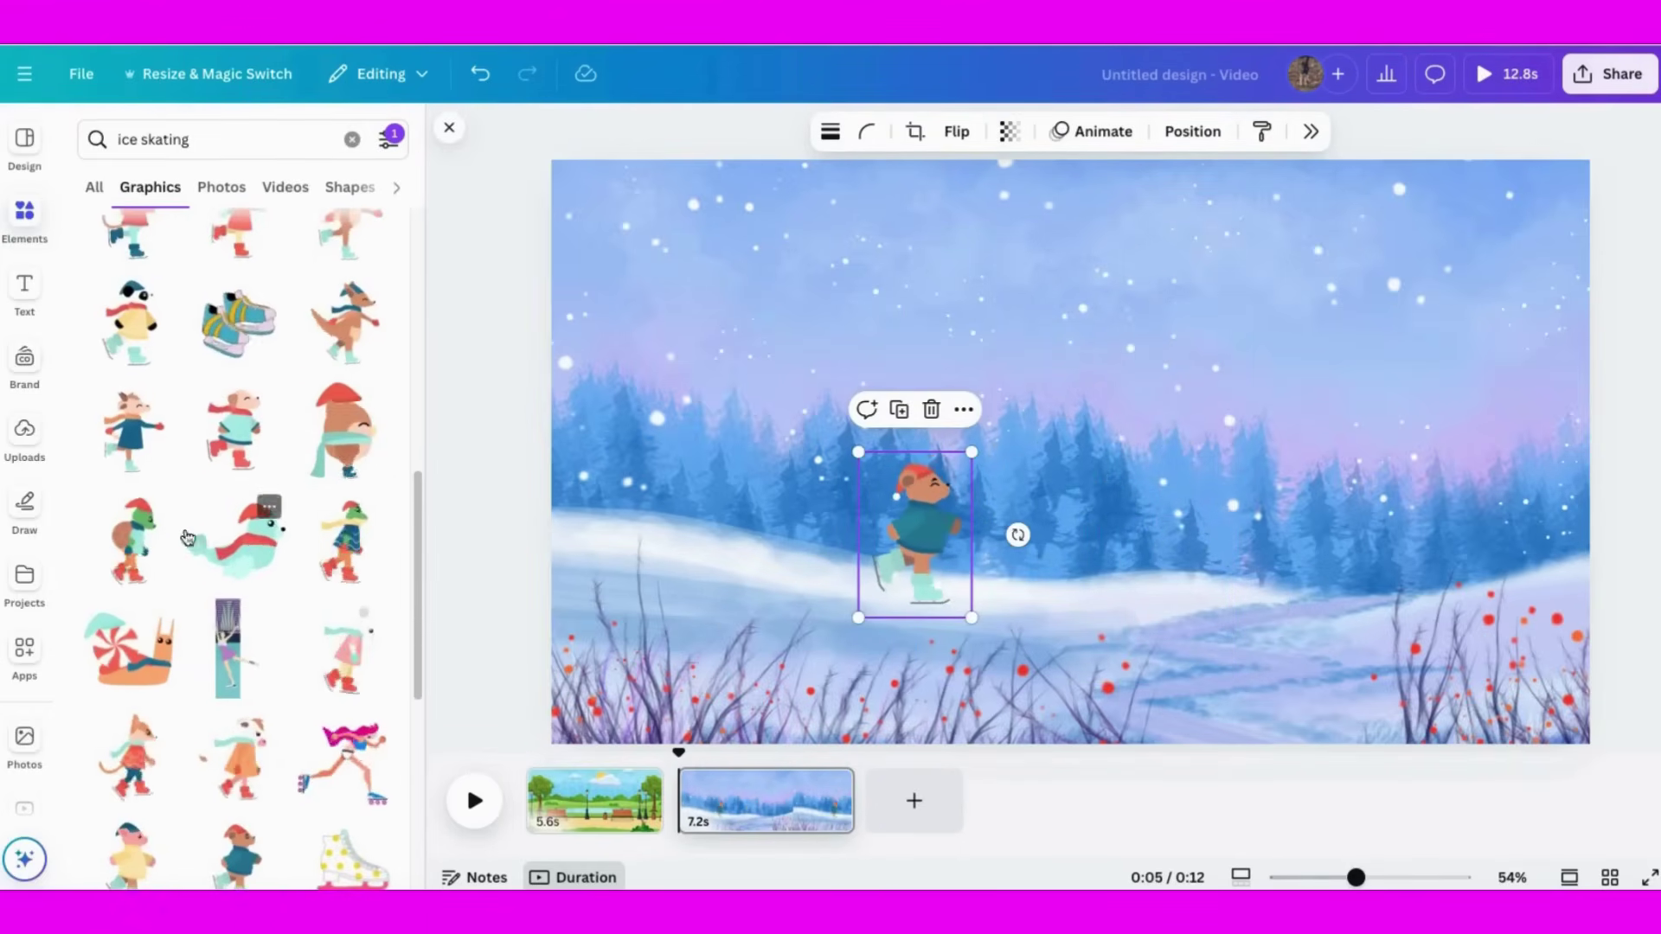
pyautogui.click(346, 541)
pyautogui.moveTo(903, 218); pyautogui.dragTo(1112, 477)
pyautogui.moveTo(1187, 582); pyautogui.dragTo(1054, 519)
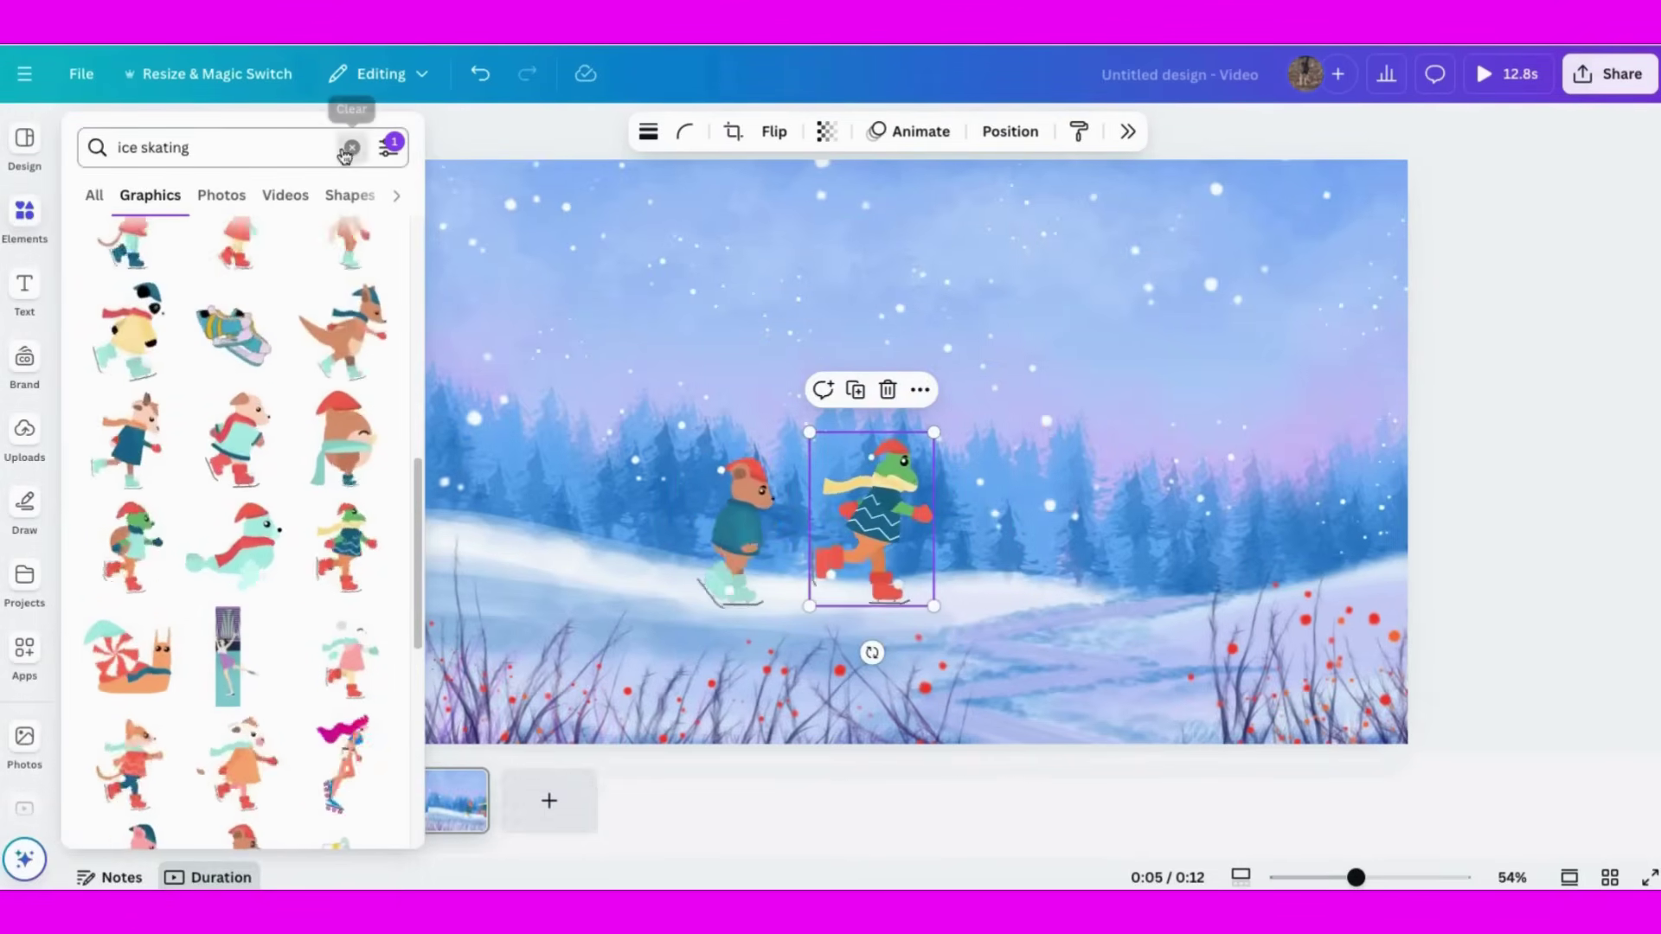
# Step: Add a circle and squash it into a flat, level ellipse beneath the skaters
pyautogui.click(350, 147)
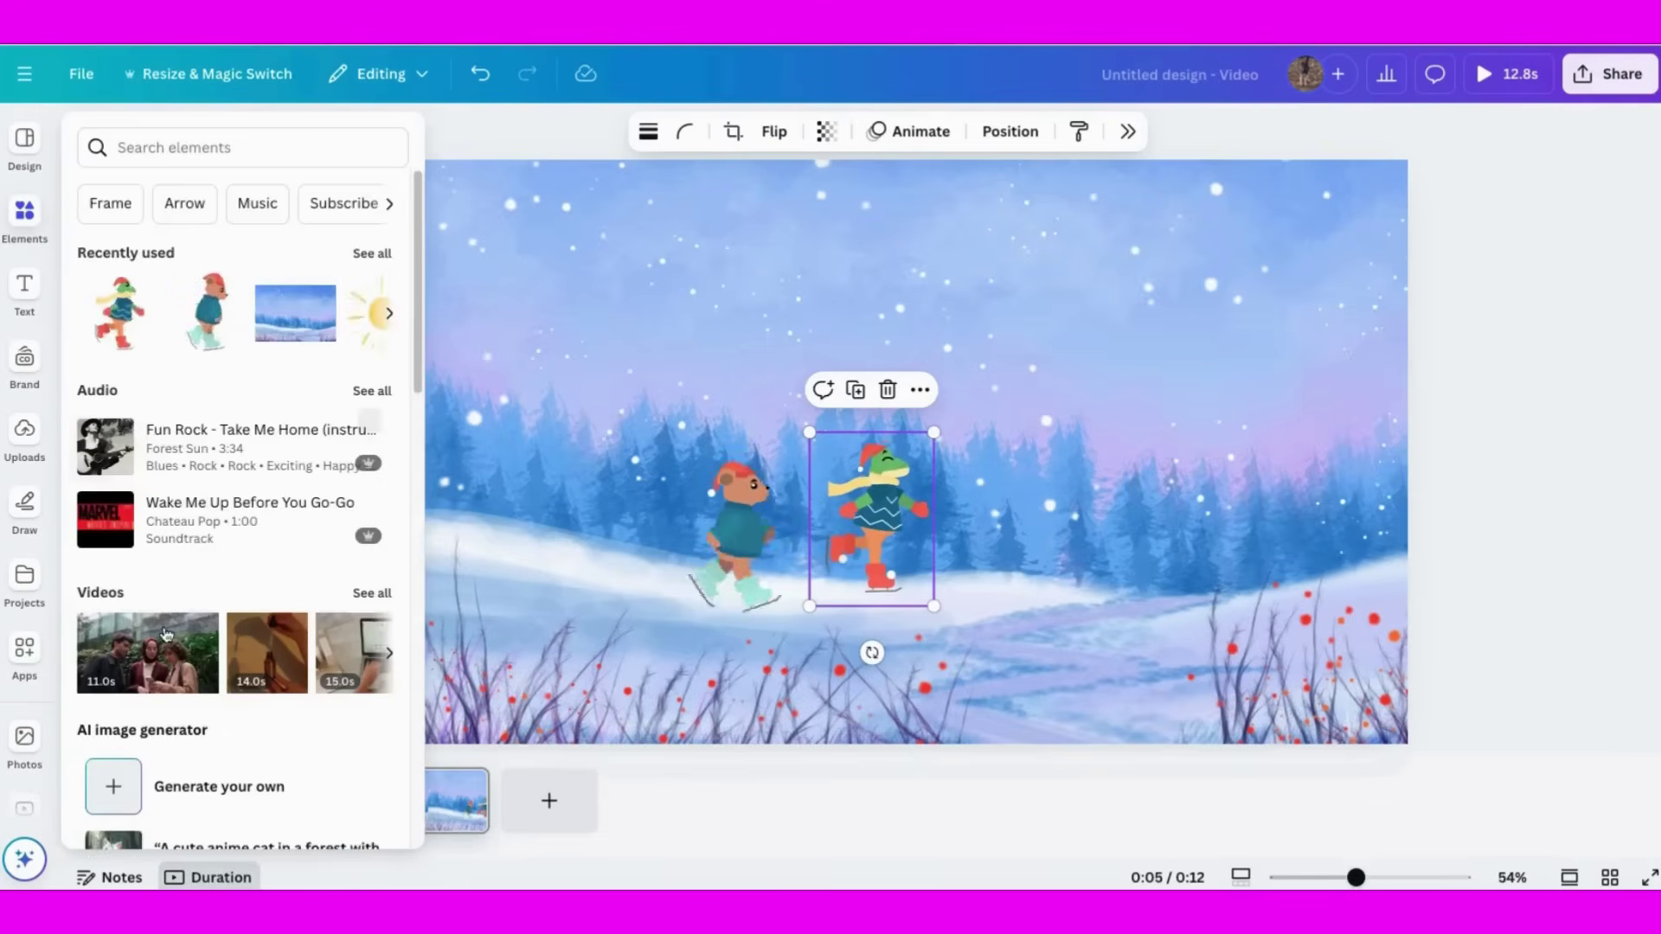
pyautogui.scroll(-8, 173, 623)
pyautogui.press('c')
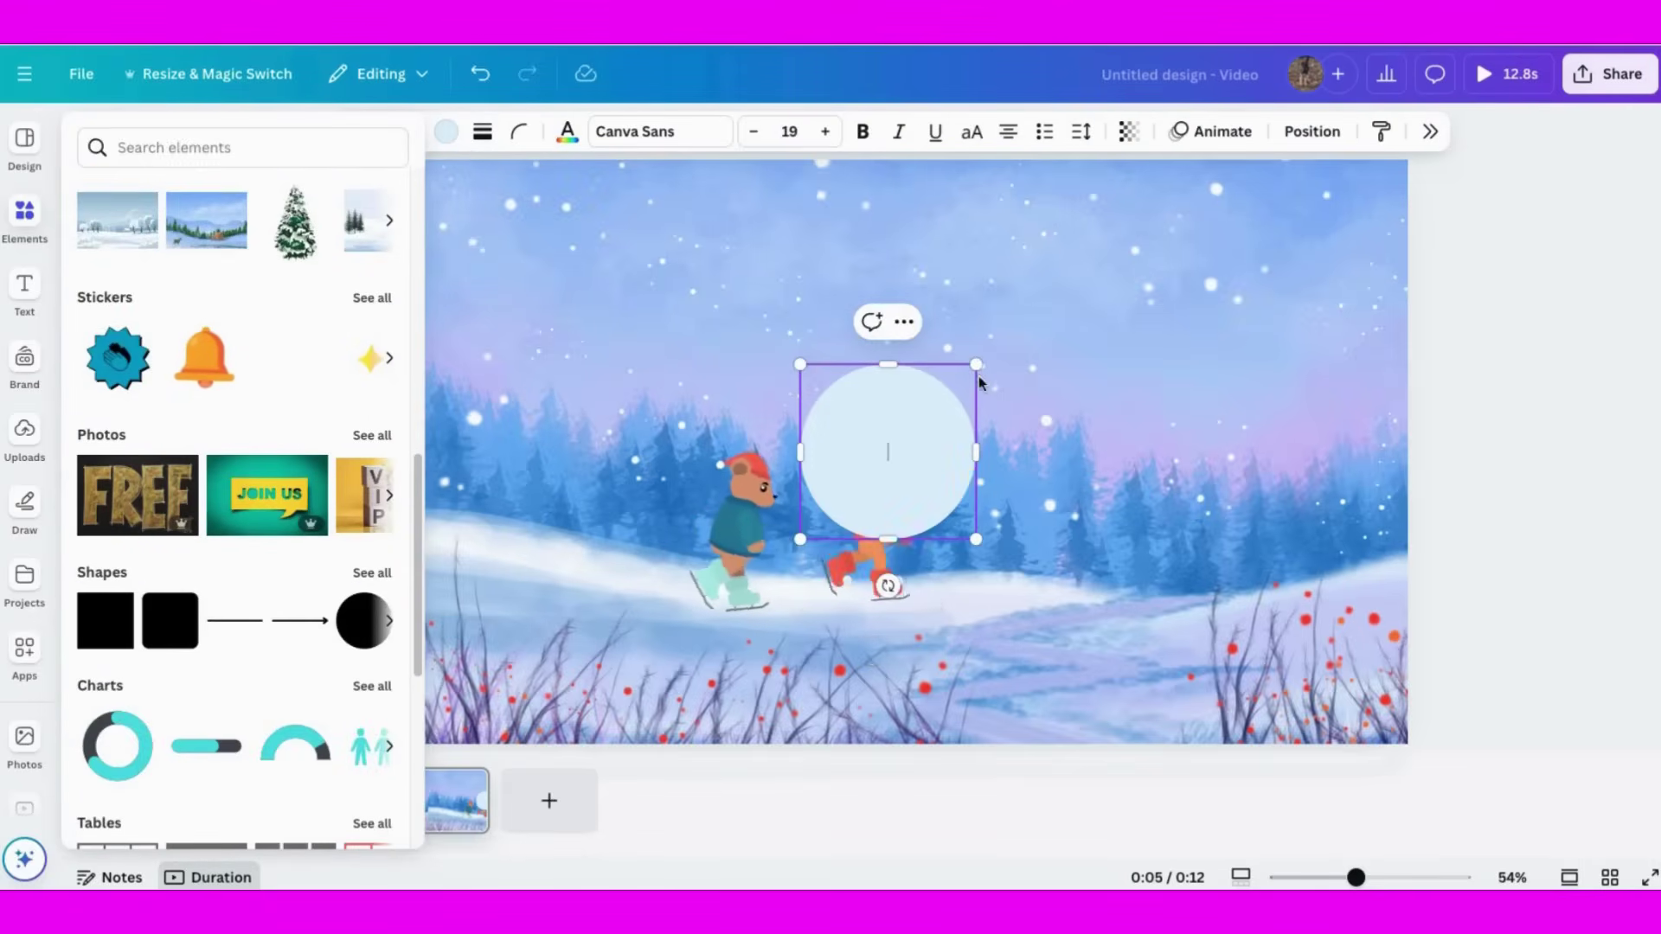
pyautogui.moveTo(889, 364); pyautogui.dragTo(445, 610)
pyautogui.moveTo(710, 657); pyautogui.dragTo(692, 656)
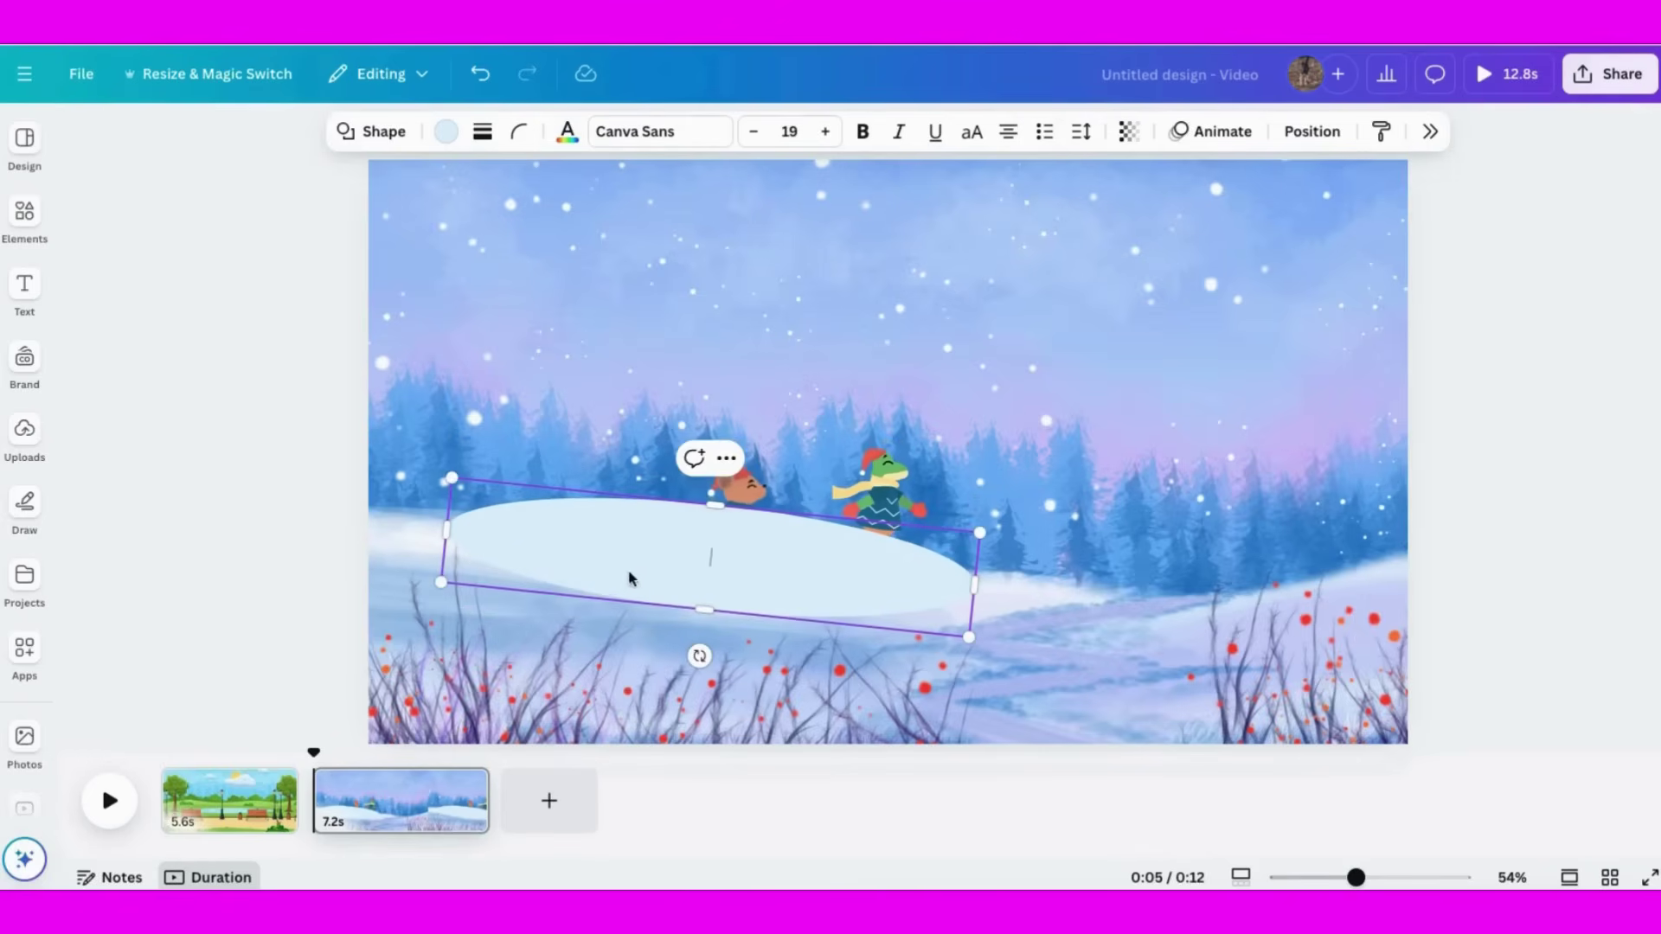
pyautogui.moveTo(604, 574); pyautogui.dragTo(773, 606)
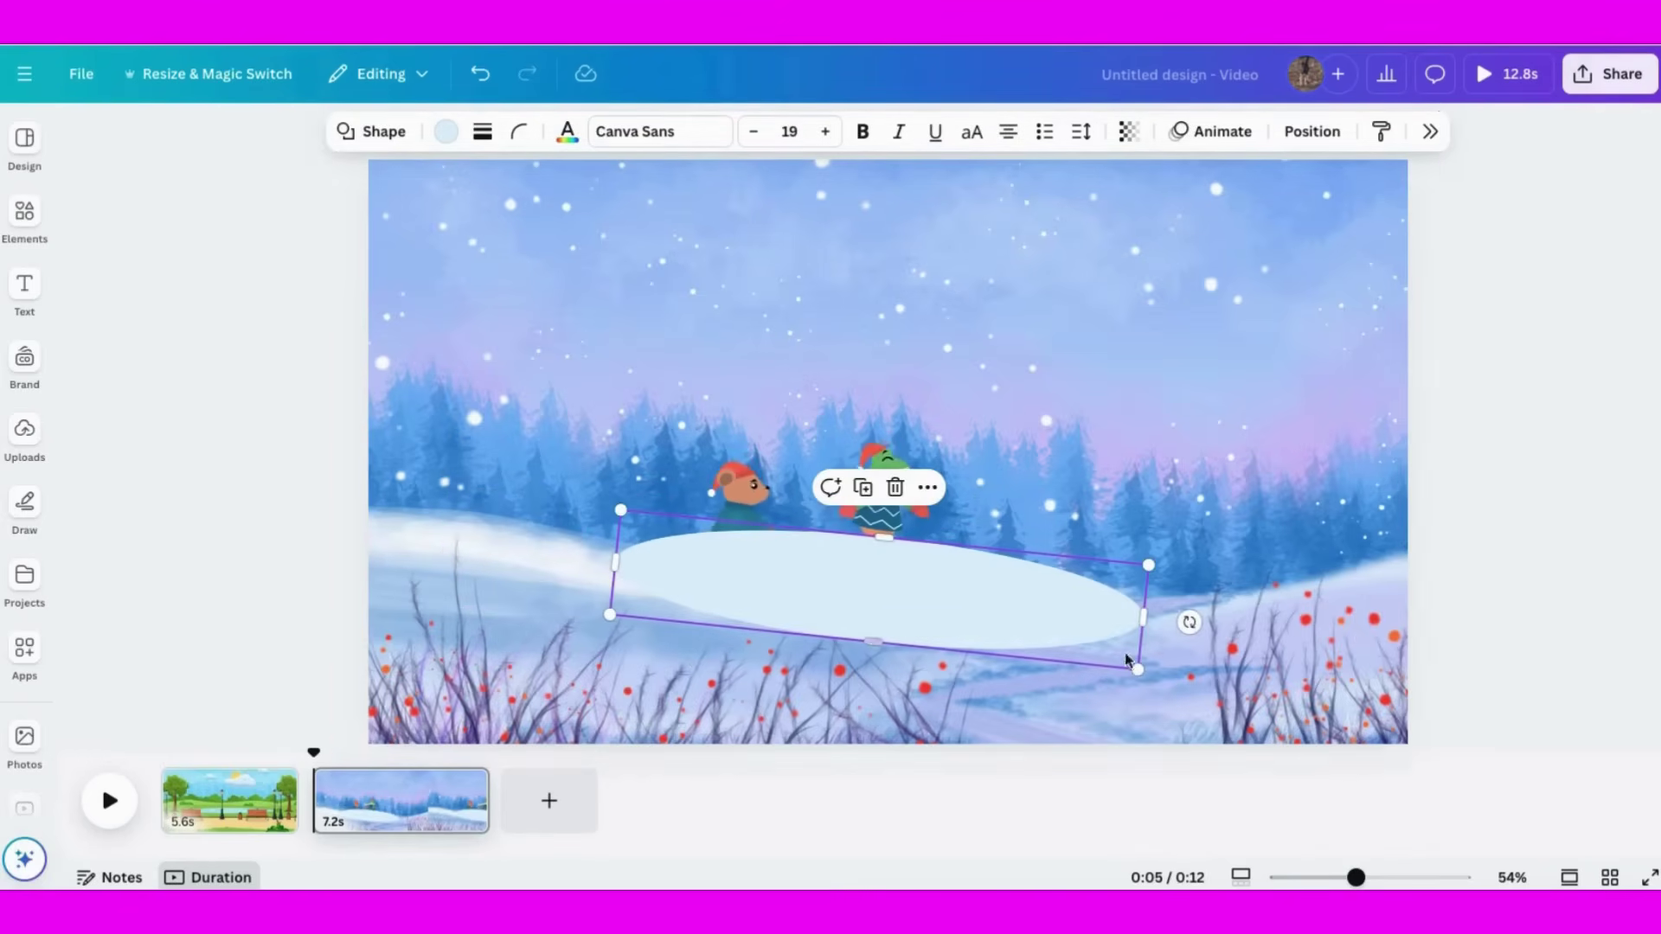
pyautogui.moveTo(1189, 621); pyautogui.dragTo(1182, 595)
pyautogui.moveTo(822, 605); pyautogui.dragTo(850, 628)
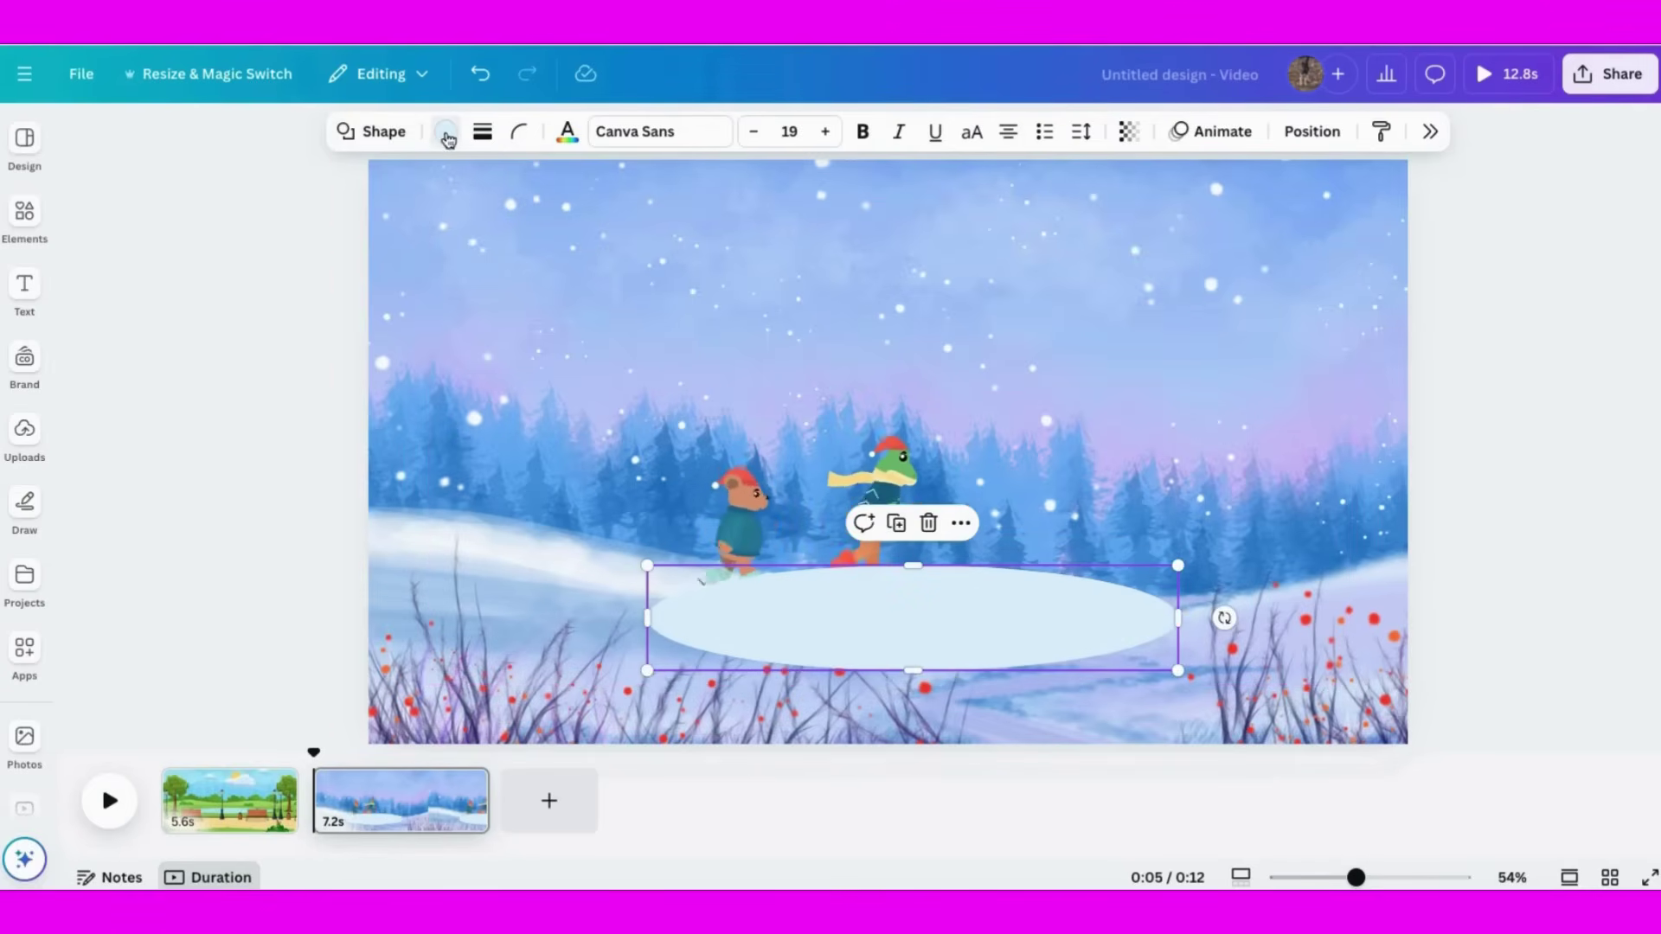
# Step: Fill the oval light blue, layer it under both skaters, and move the frog right
pyautogui.click(446, 132)
pyautogui.click(1558, 287)
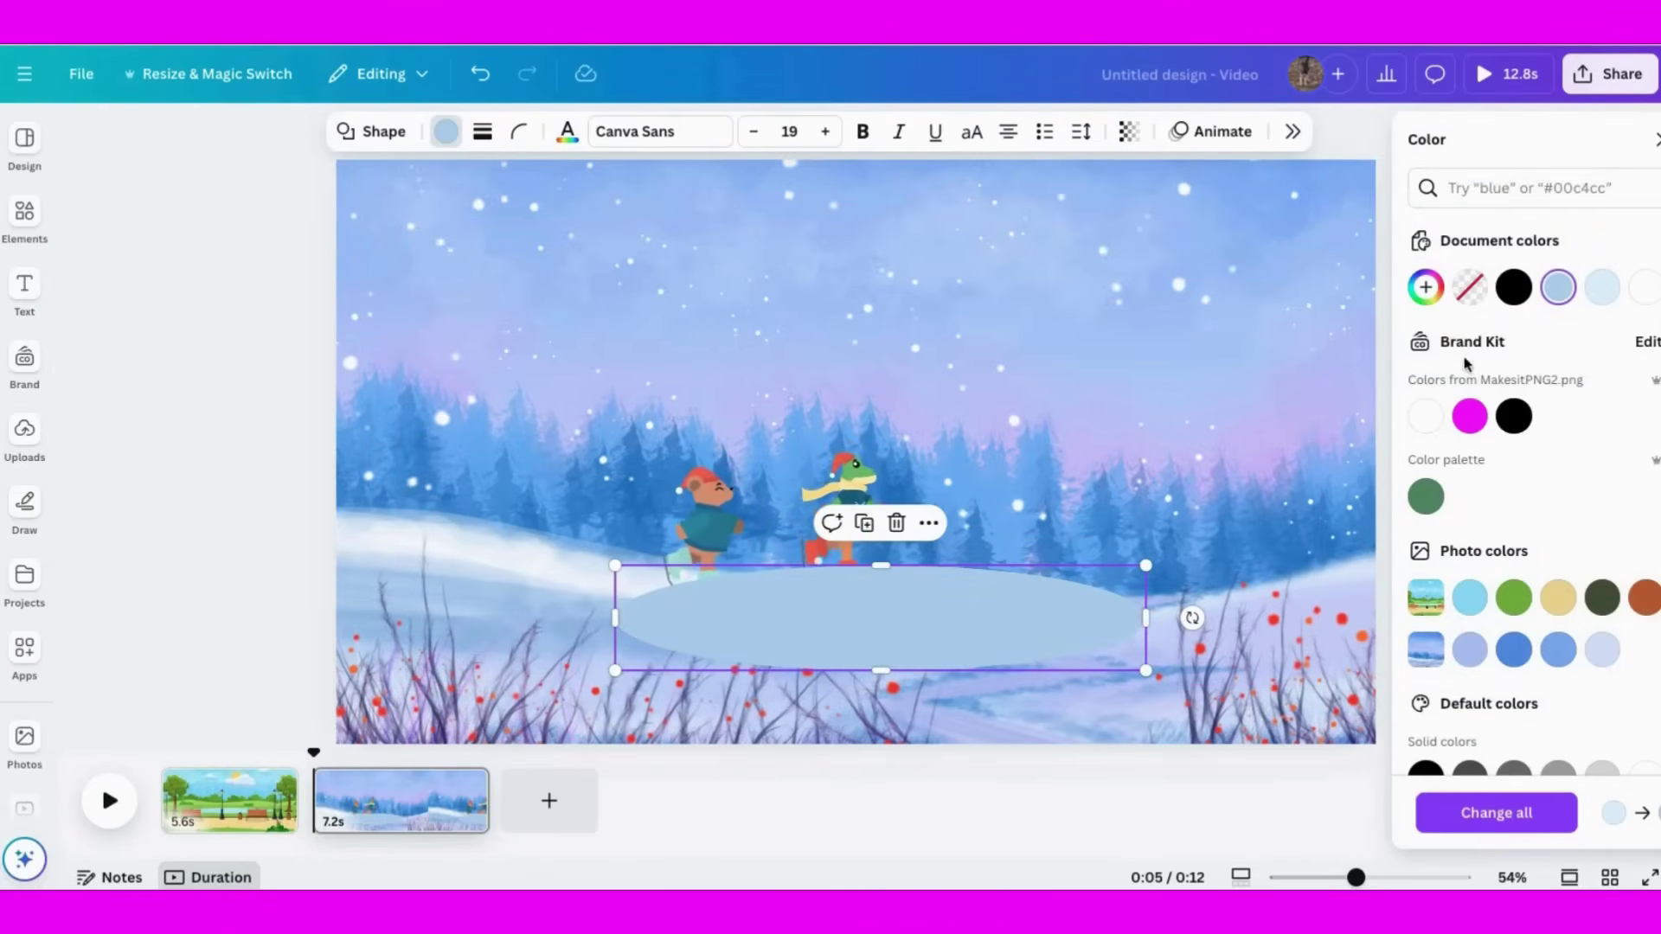
pyautogui.click(188, 465)
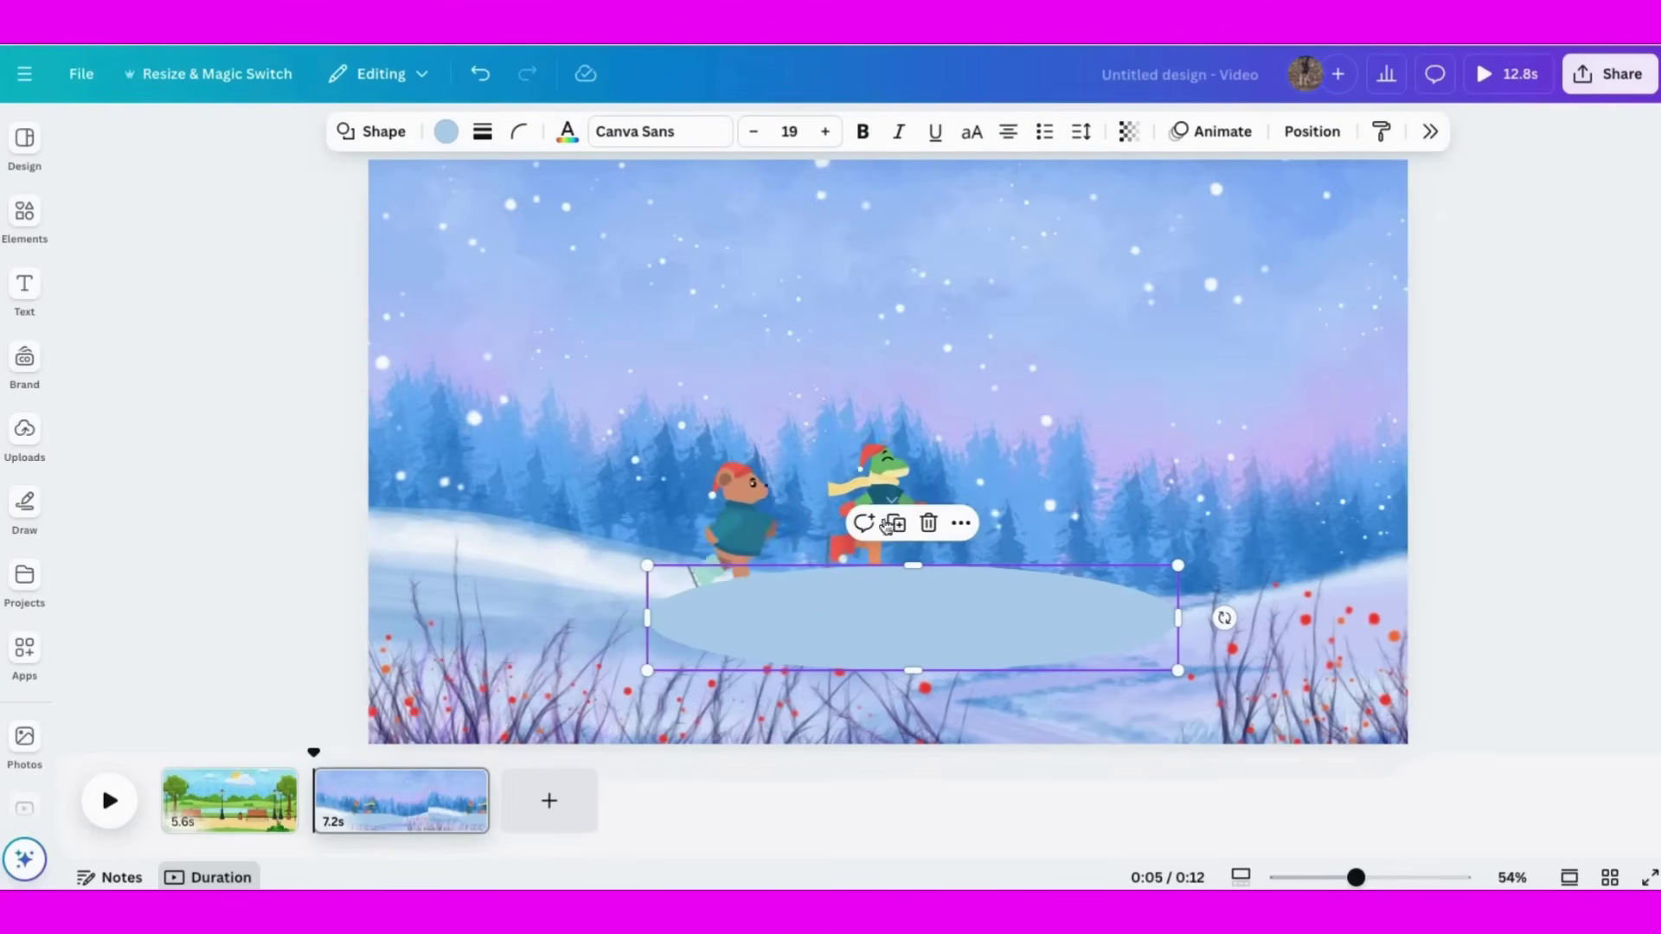
pyautogui.click(1306, 132)
pyautogui.moveTo(1546, 329); pyautogui.dragTo(1546, 441)
pyautogui.click(269, 441)
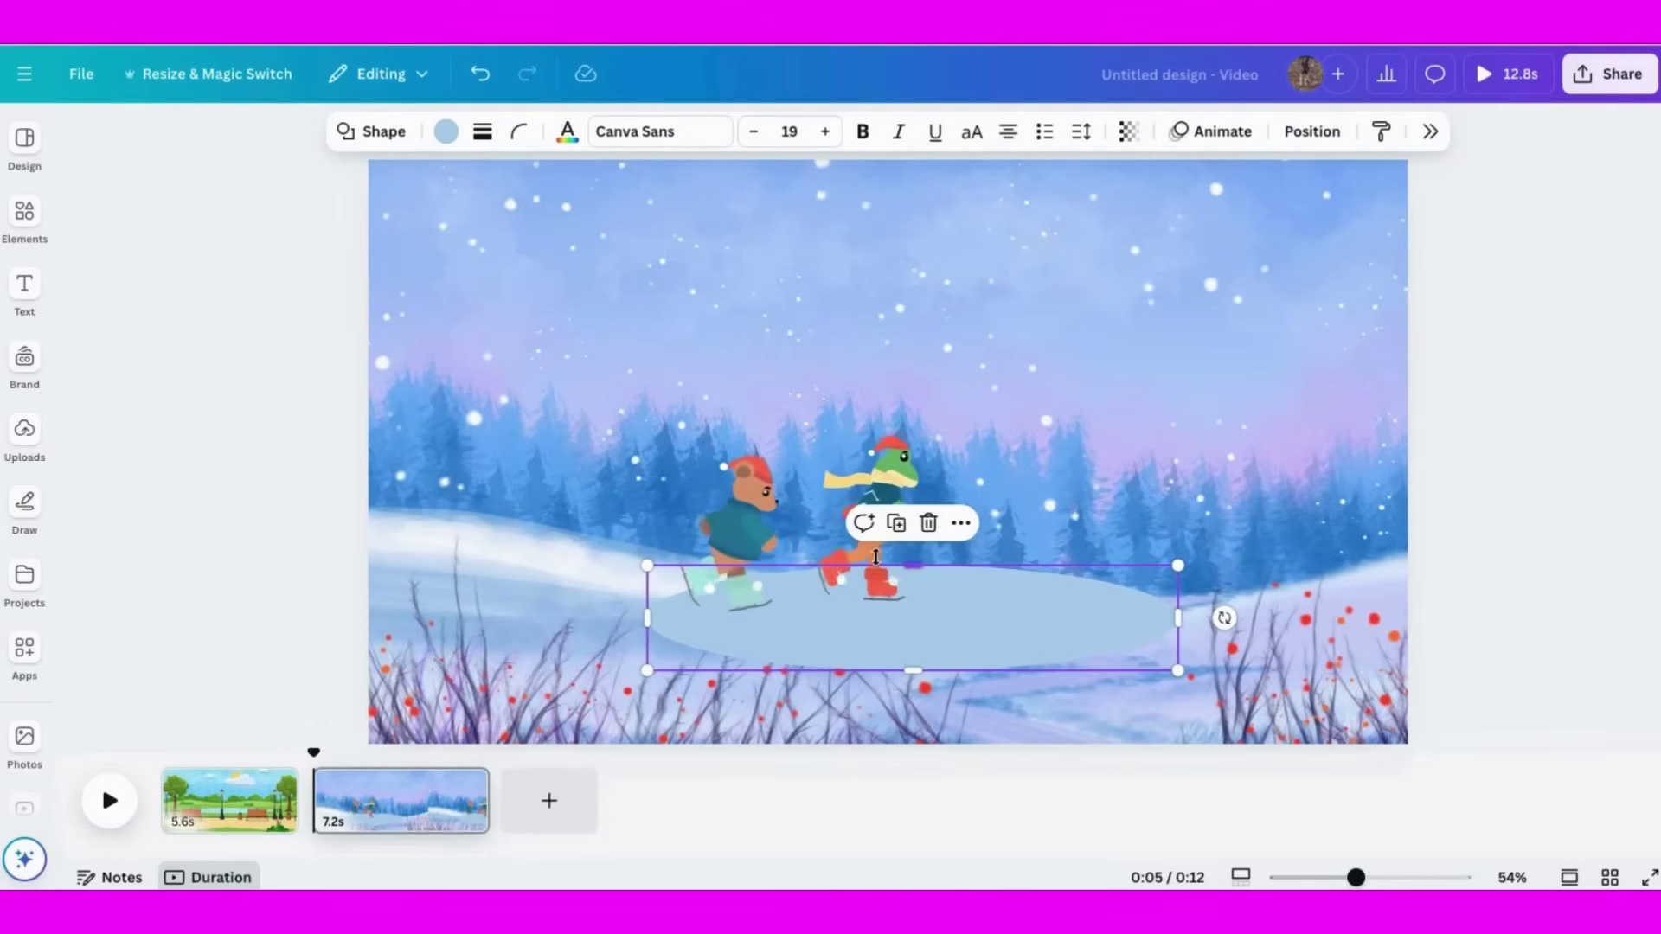
pyautogui.click(574, 415)
pyautogui.moveTo(908, 520); pyautogui.dragTo(1060, 569)
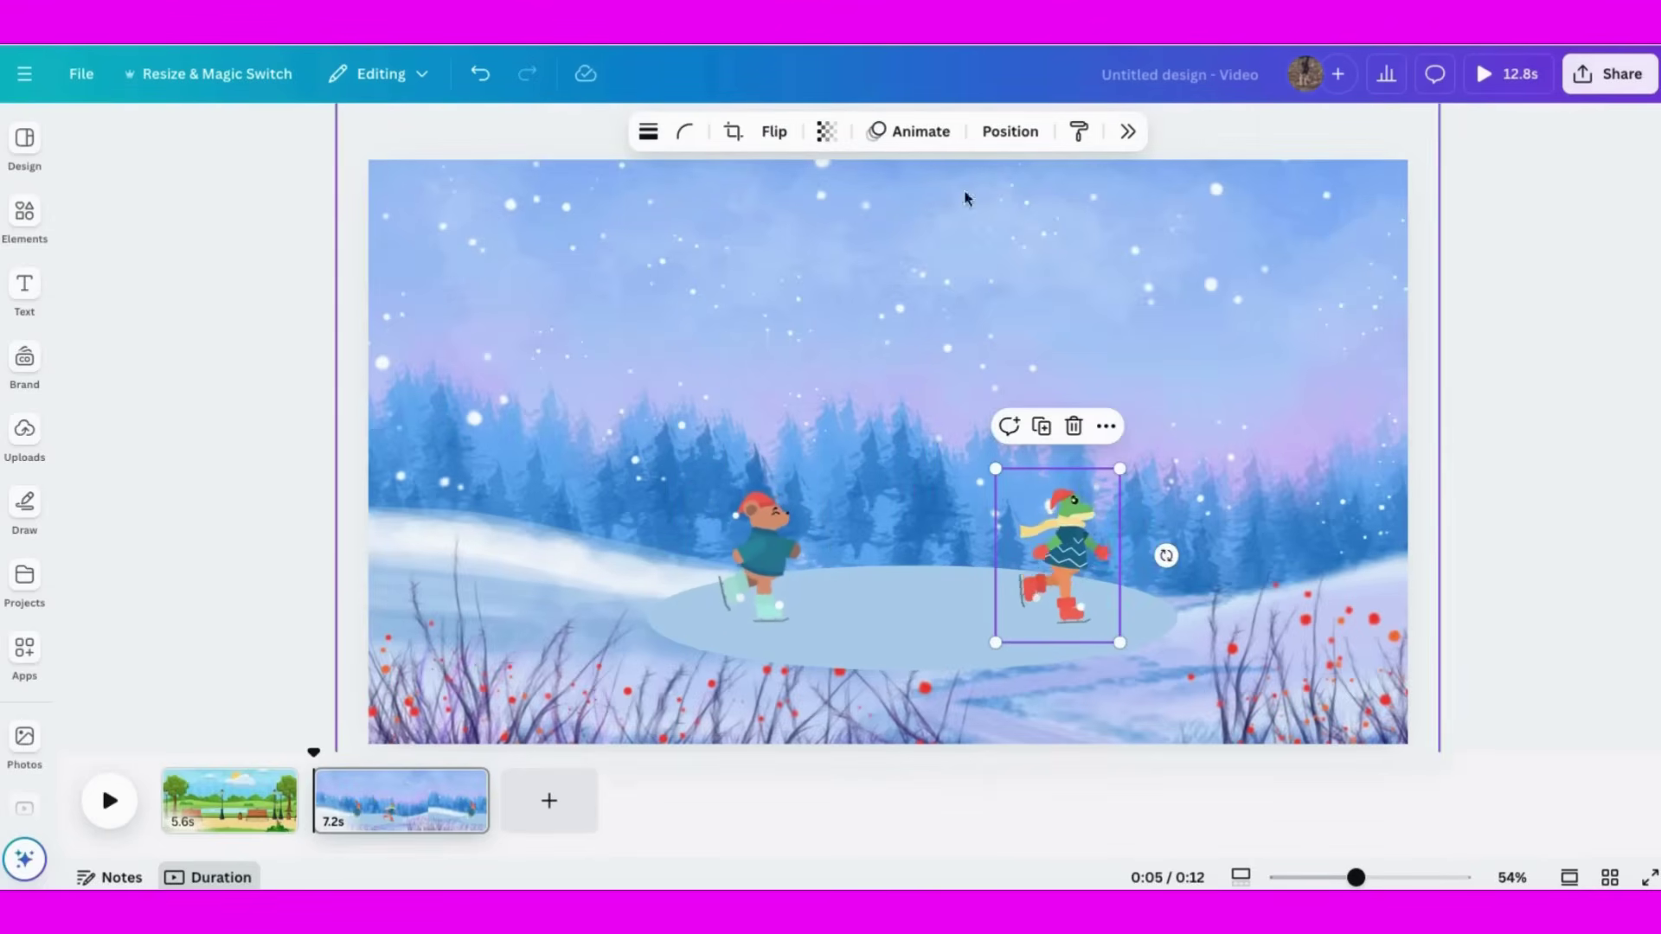
# Step: Flip the frog skater horizontally to face the bear and nudge it slightly right
pyautogui.click(775, 134)
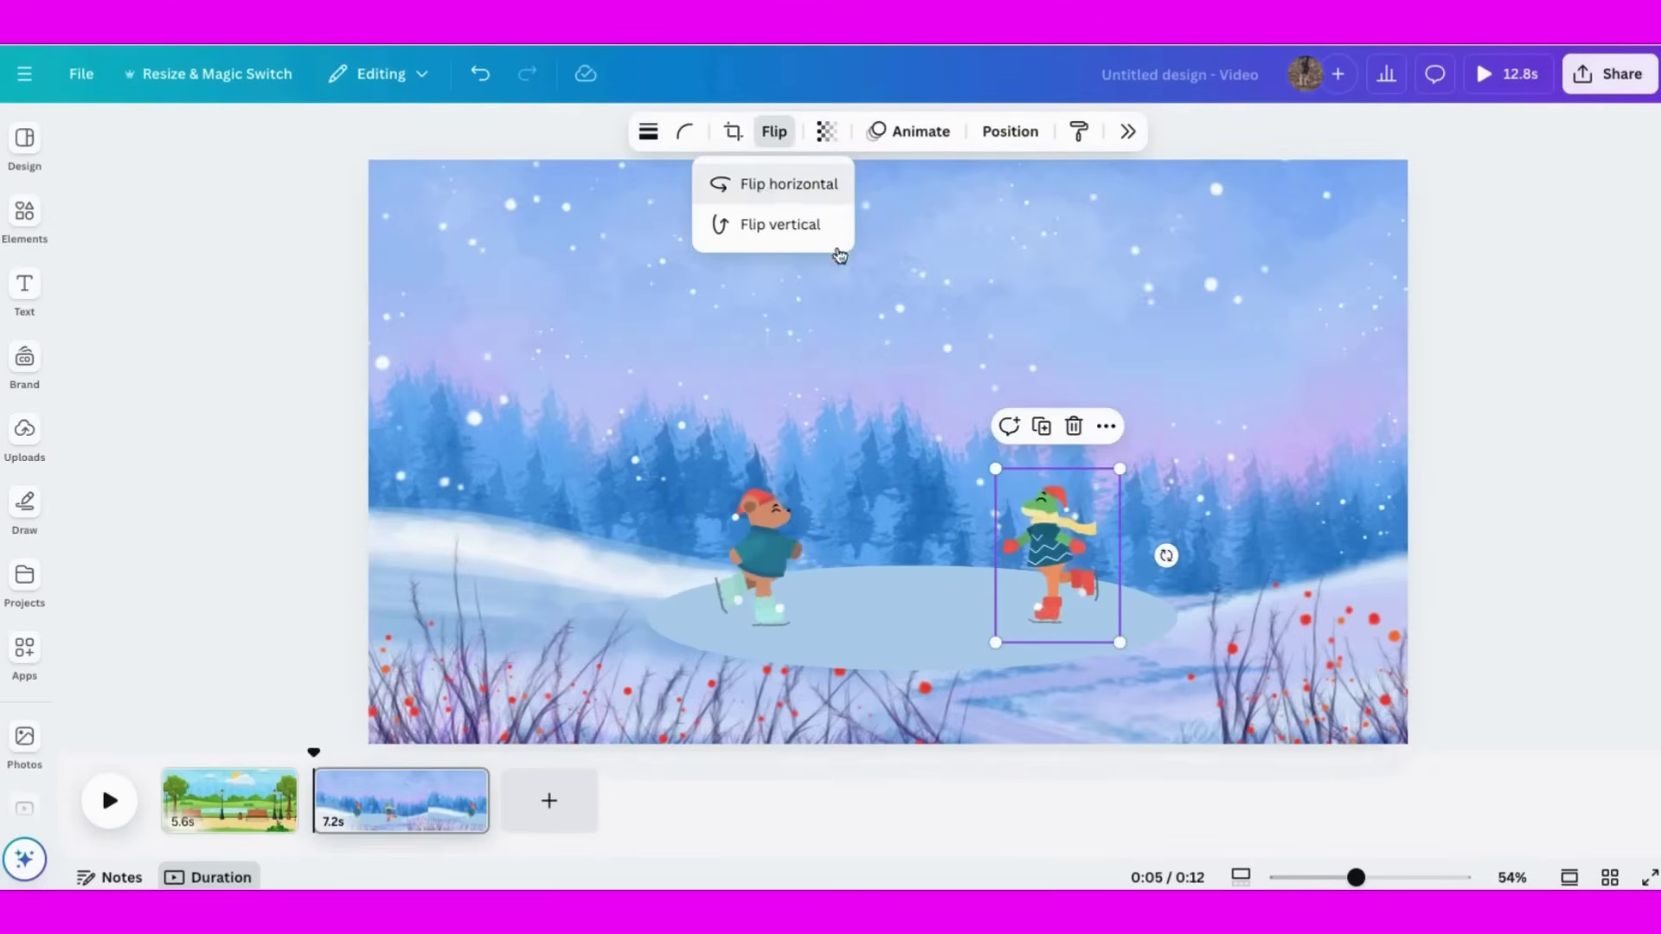
pyautogui.moveTo(1061, 571); pyautogui.dragTo(1084, 571)
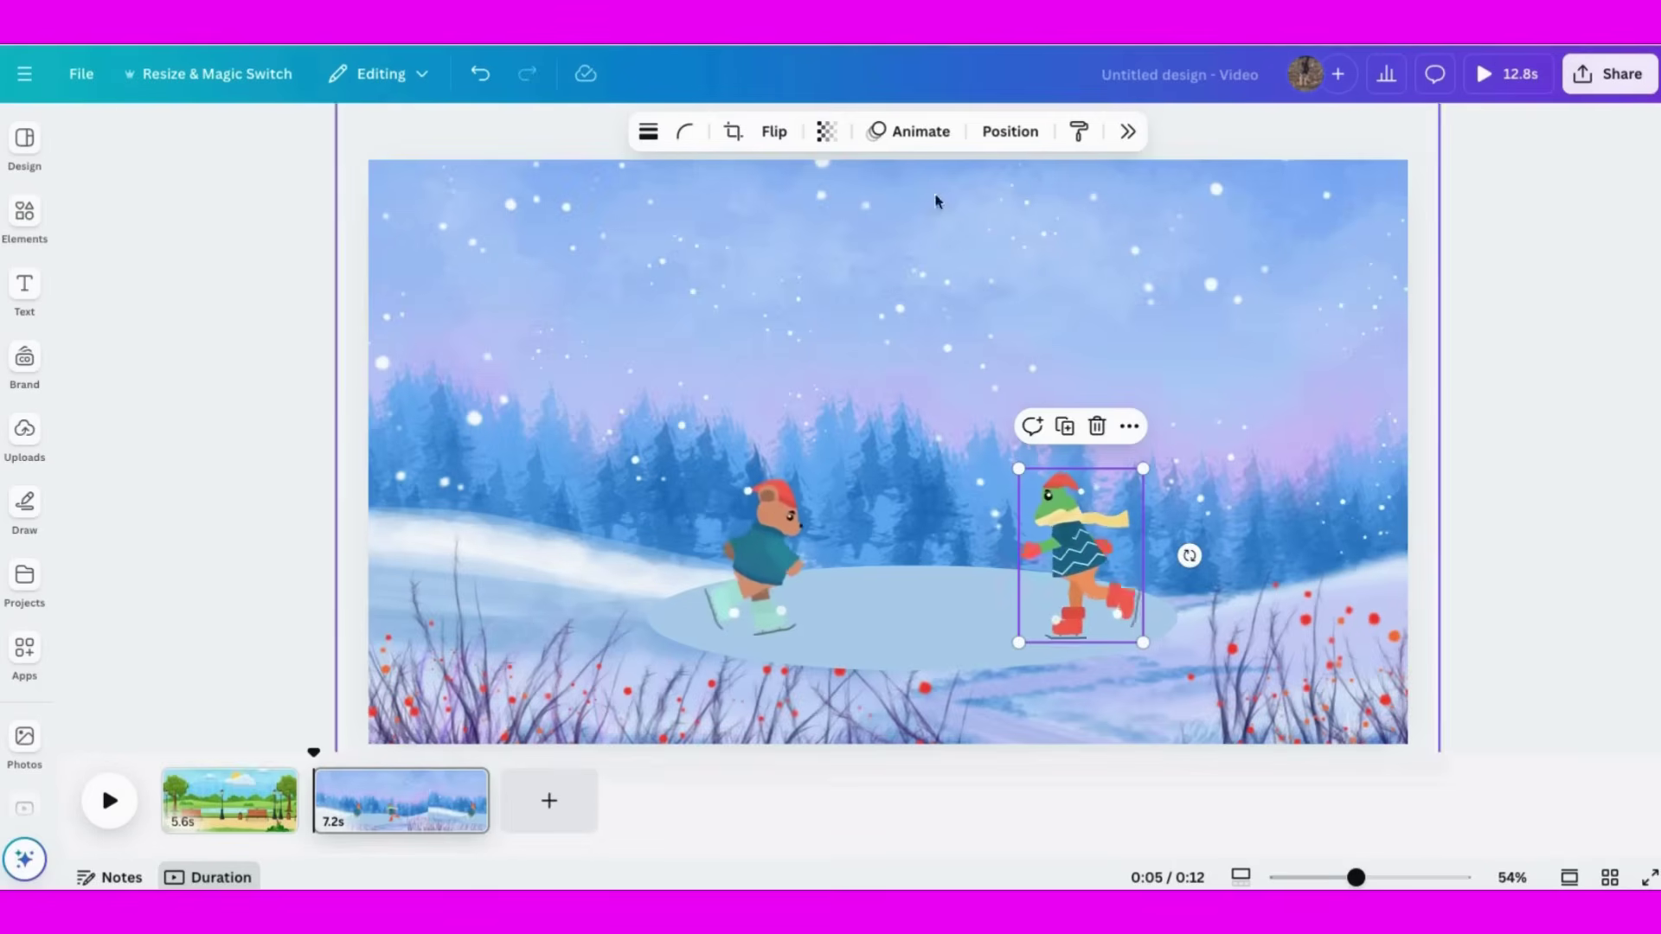
# Step: Record a custom motion path gliding the frog skater left toward the bear
pyautogui.click(910, 132)
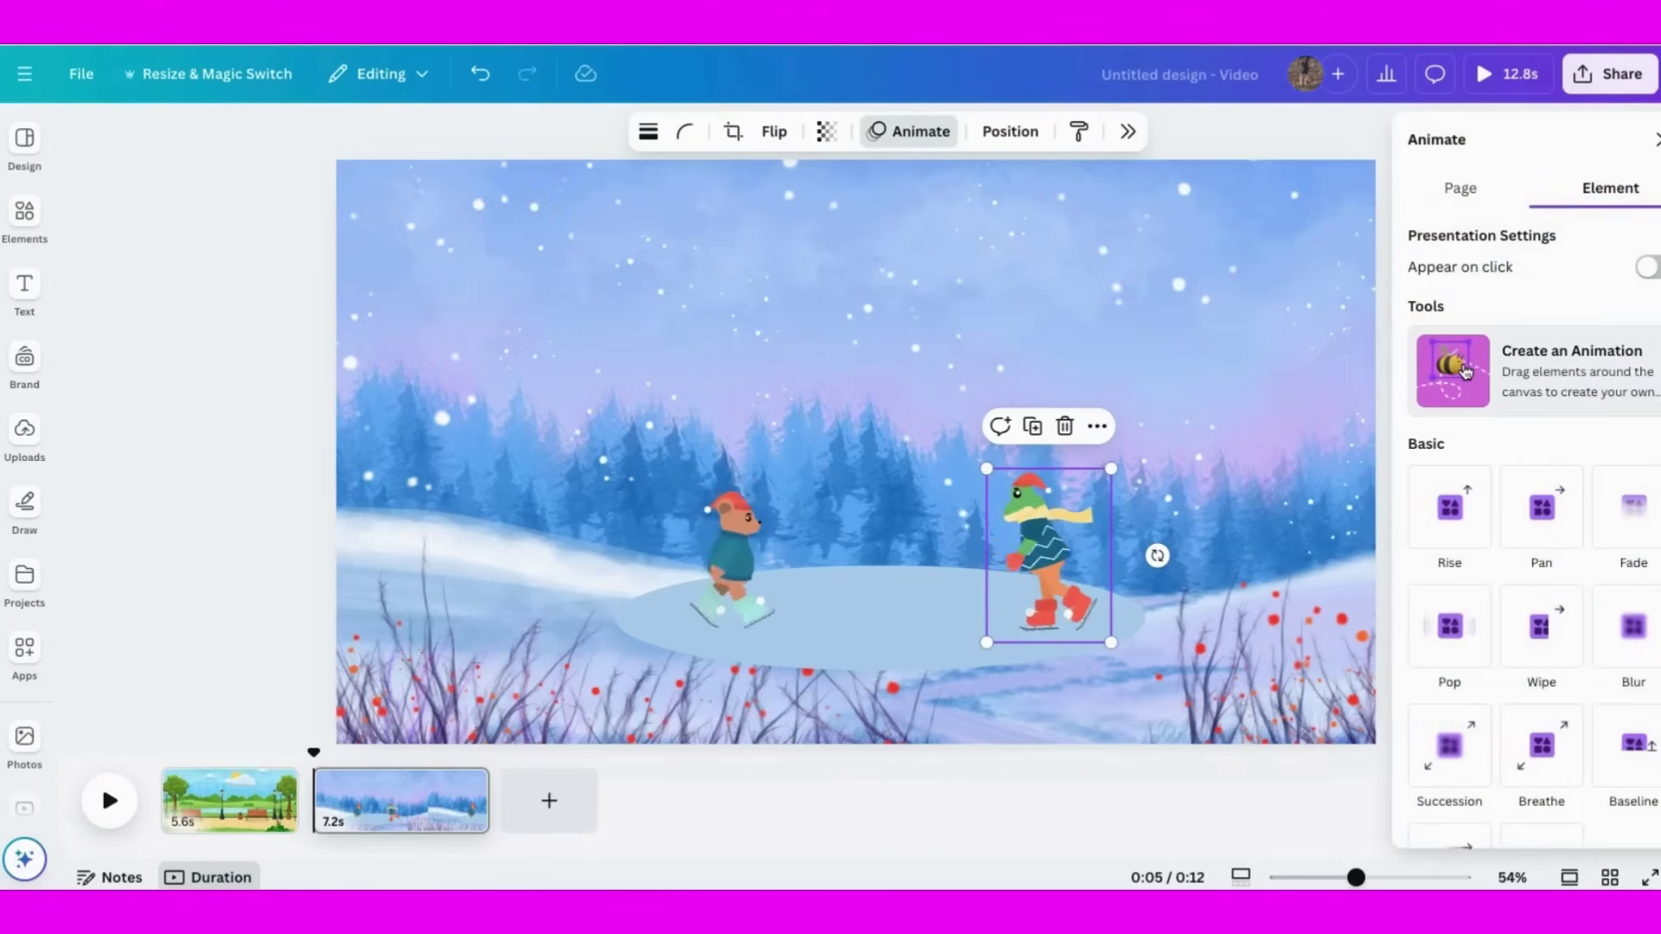
pyautogui.click(1465, 372)
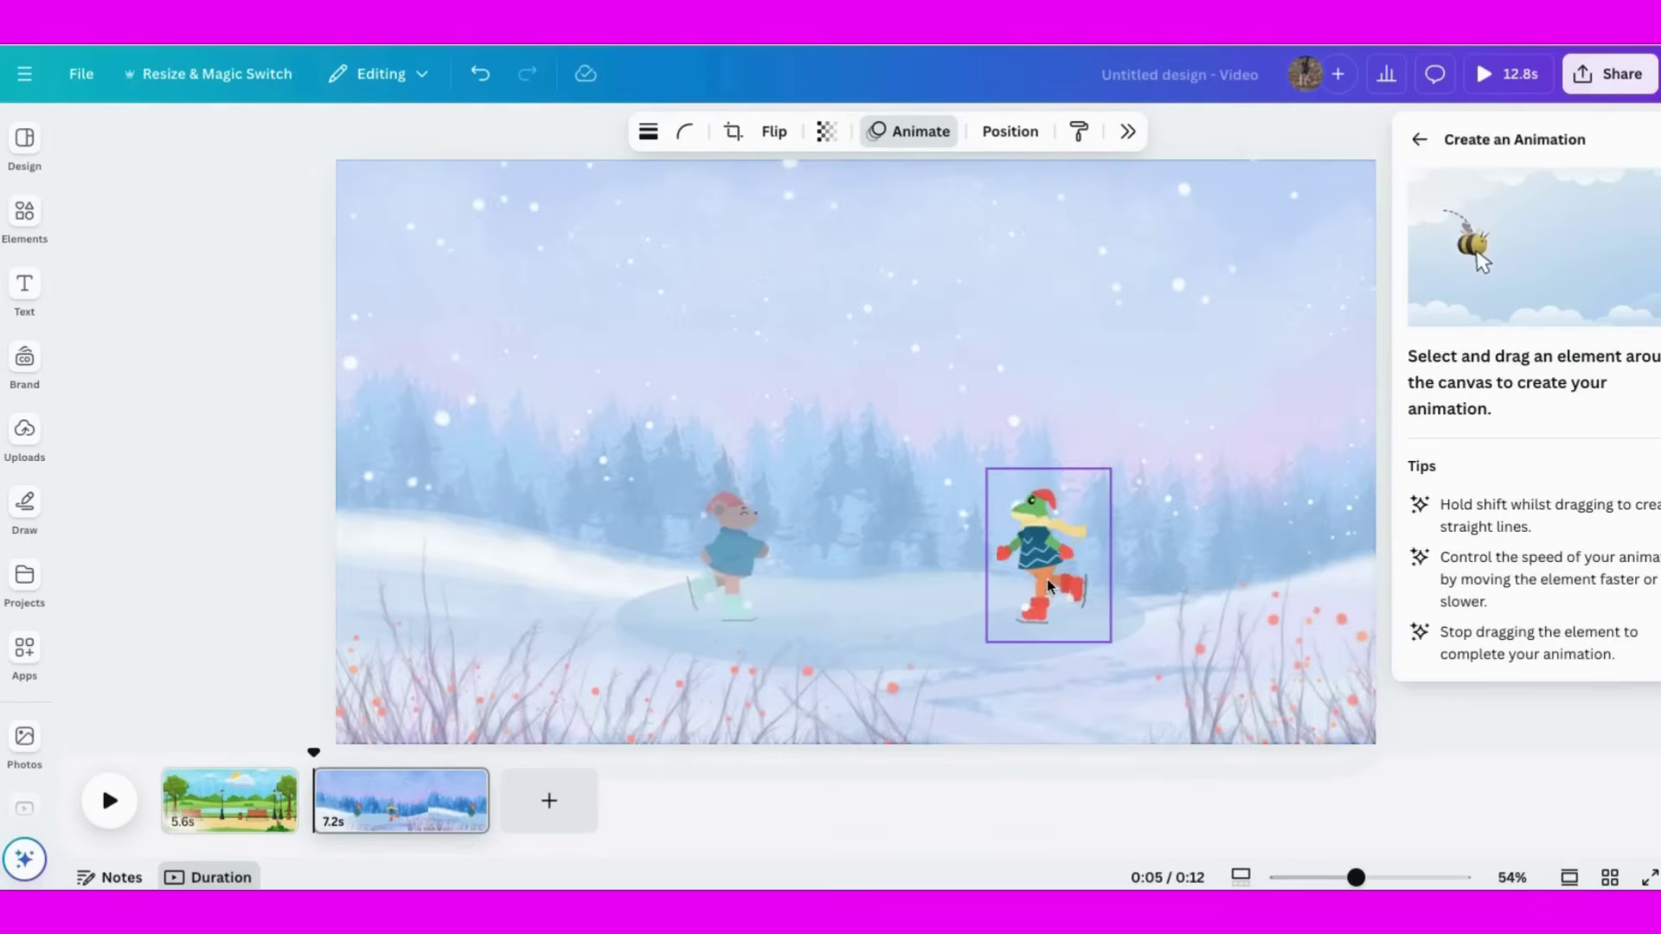
pyautogui.moveTo(1029, 577)
pyautogui.mouseDown()
pyautogui.moveTo(715, 604)
pyautogui.moveTo(853, 622)
pyautogui.moveTo(945, 586)
pyautogui.moveTo(1048, 593)
pyautogui.mouseUp()
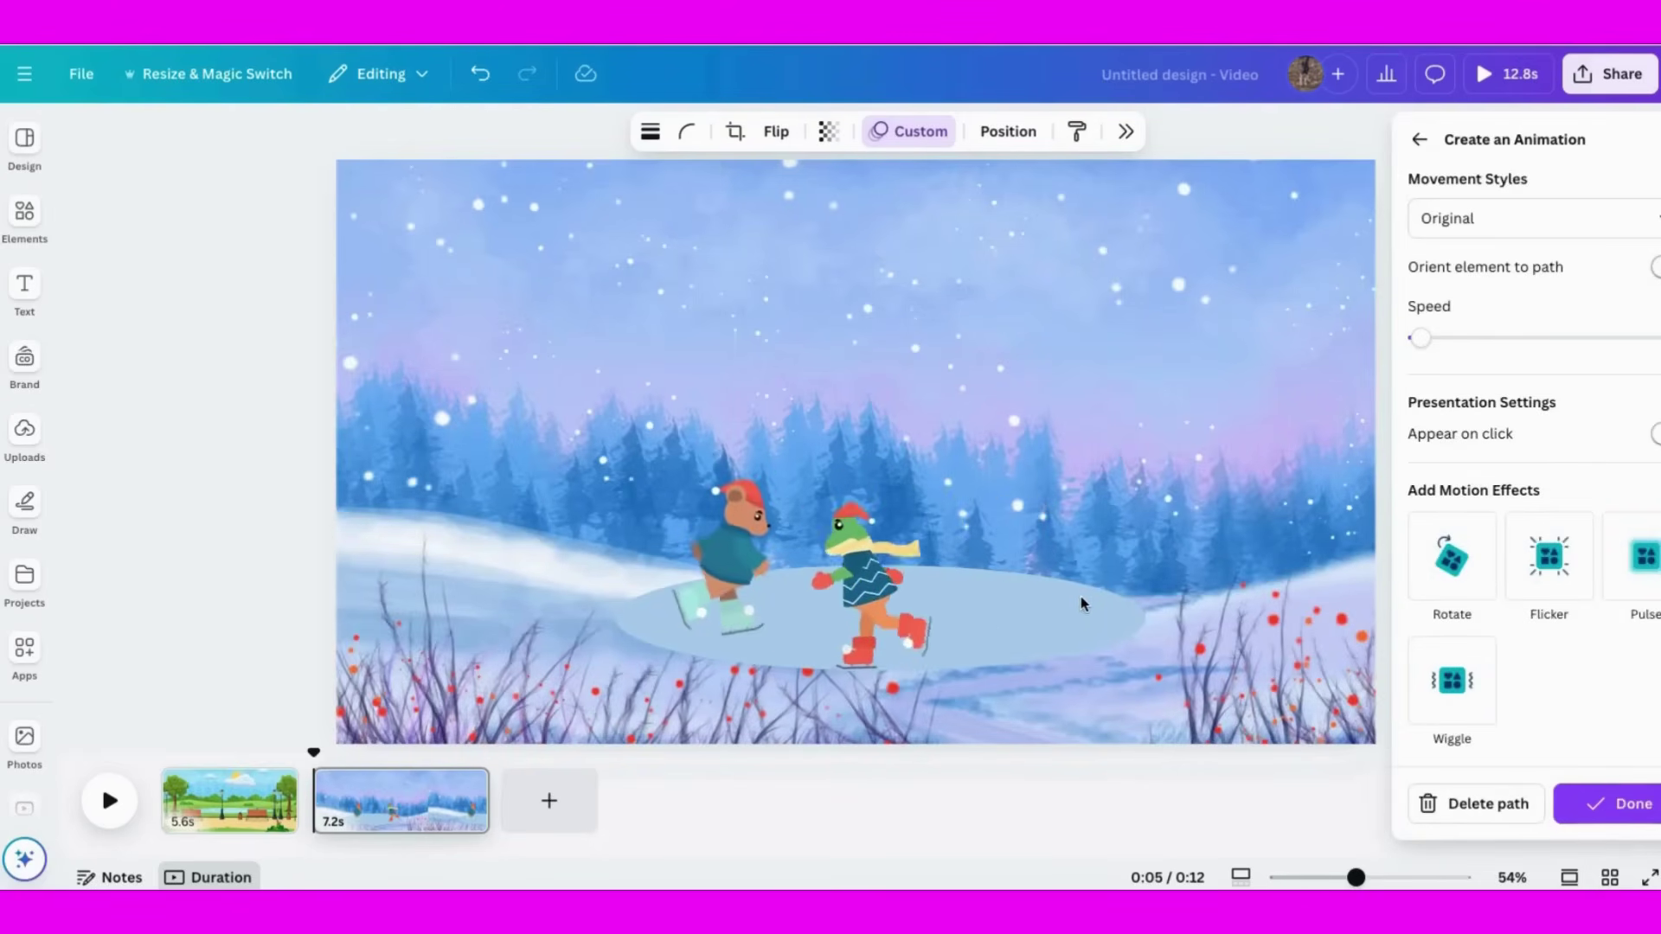
# Step: Widen the ice oval and lower it slightly
pyautogui.click(796, 664)
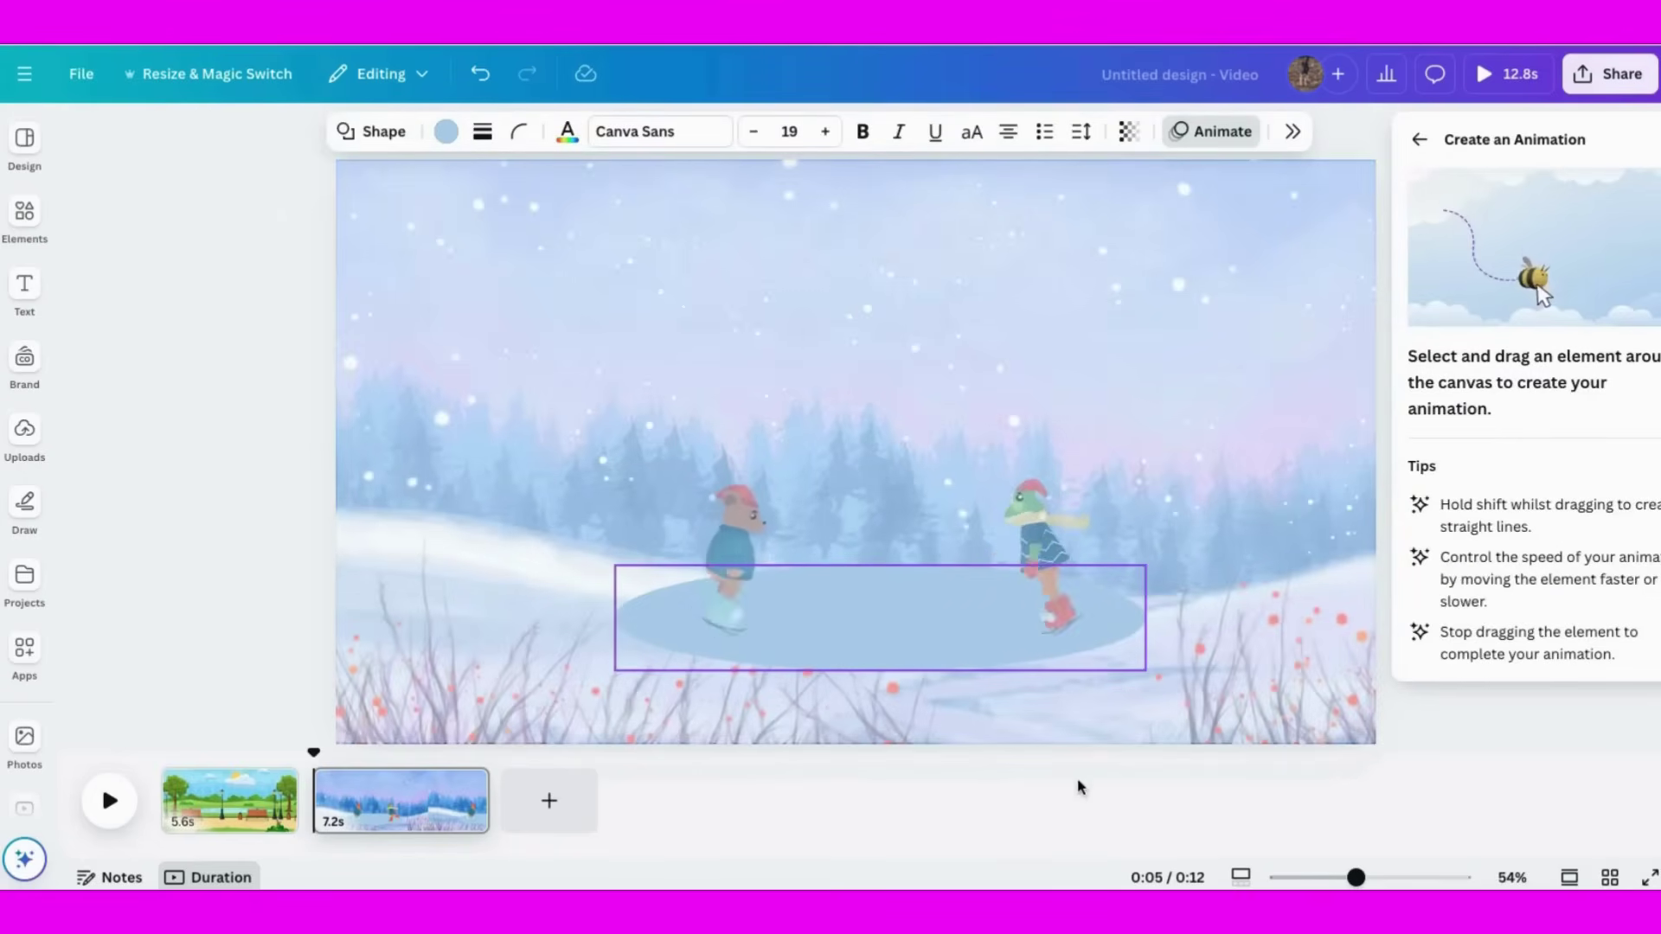
pyautogui.click(252, 548)
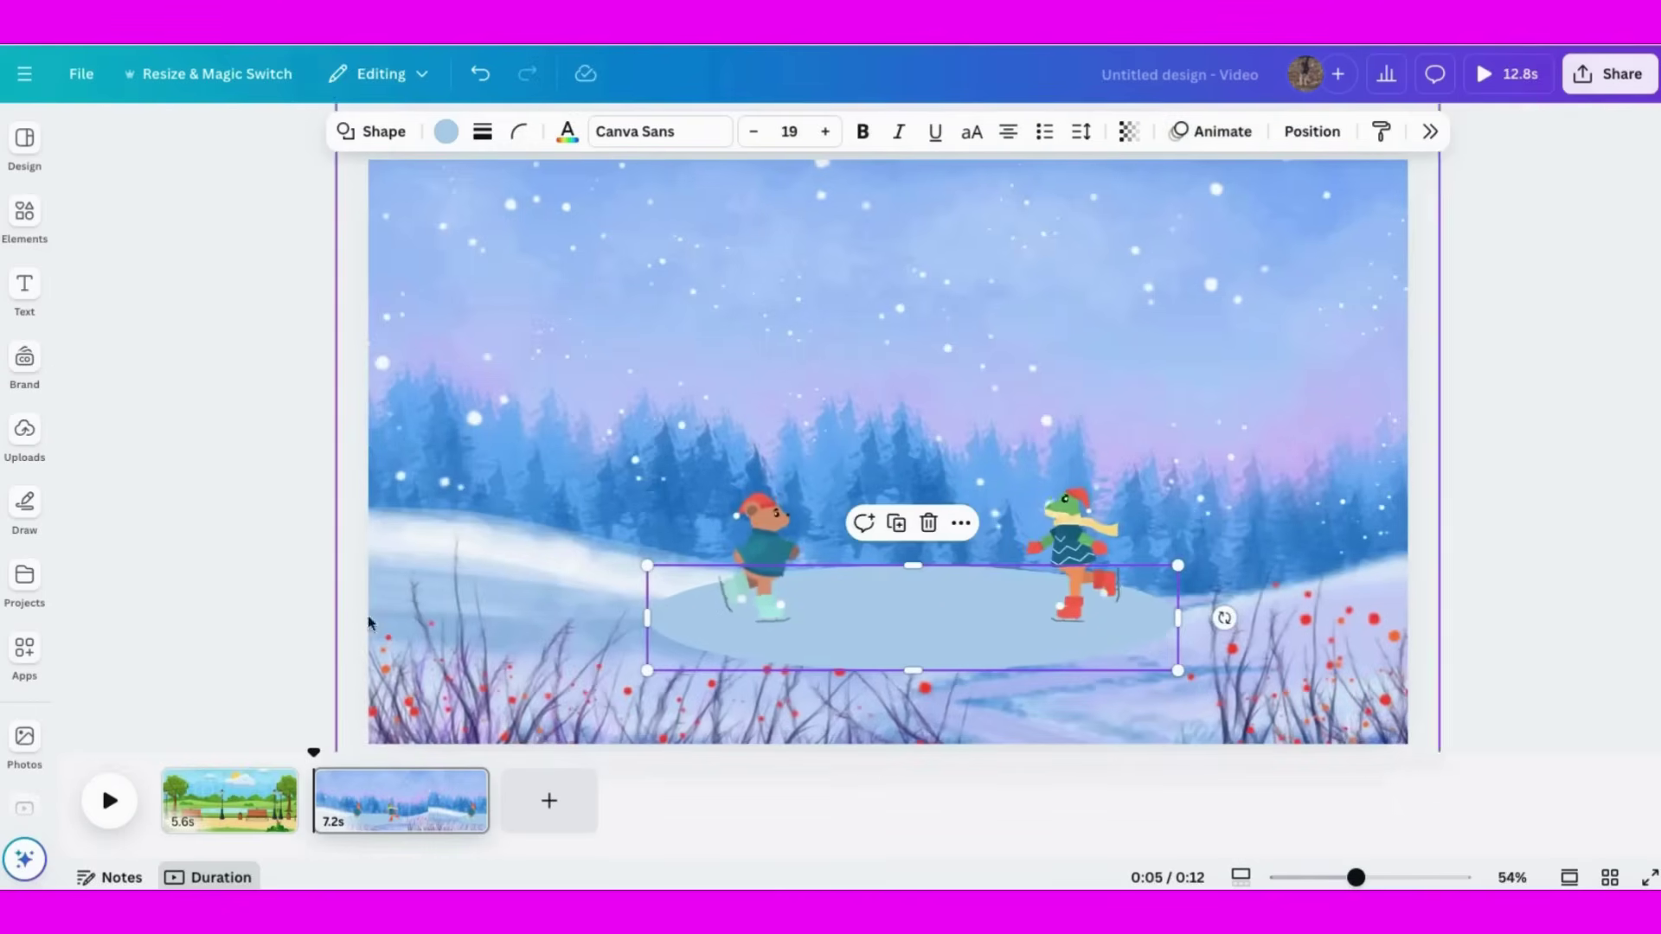
pyautogui.moveTo(644, 563); pyautogui.dragTo(622, 563)
pyautogui.moveTo(915, 630); pyautogui.dragTo(908, 642)
# Step: Record a custom looping motion path carrying the bear skater around the rink
pyautogui.click(759, 562)
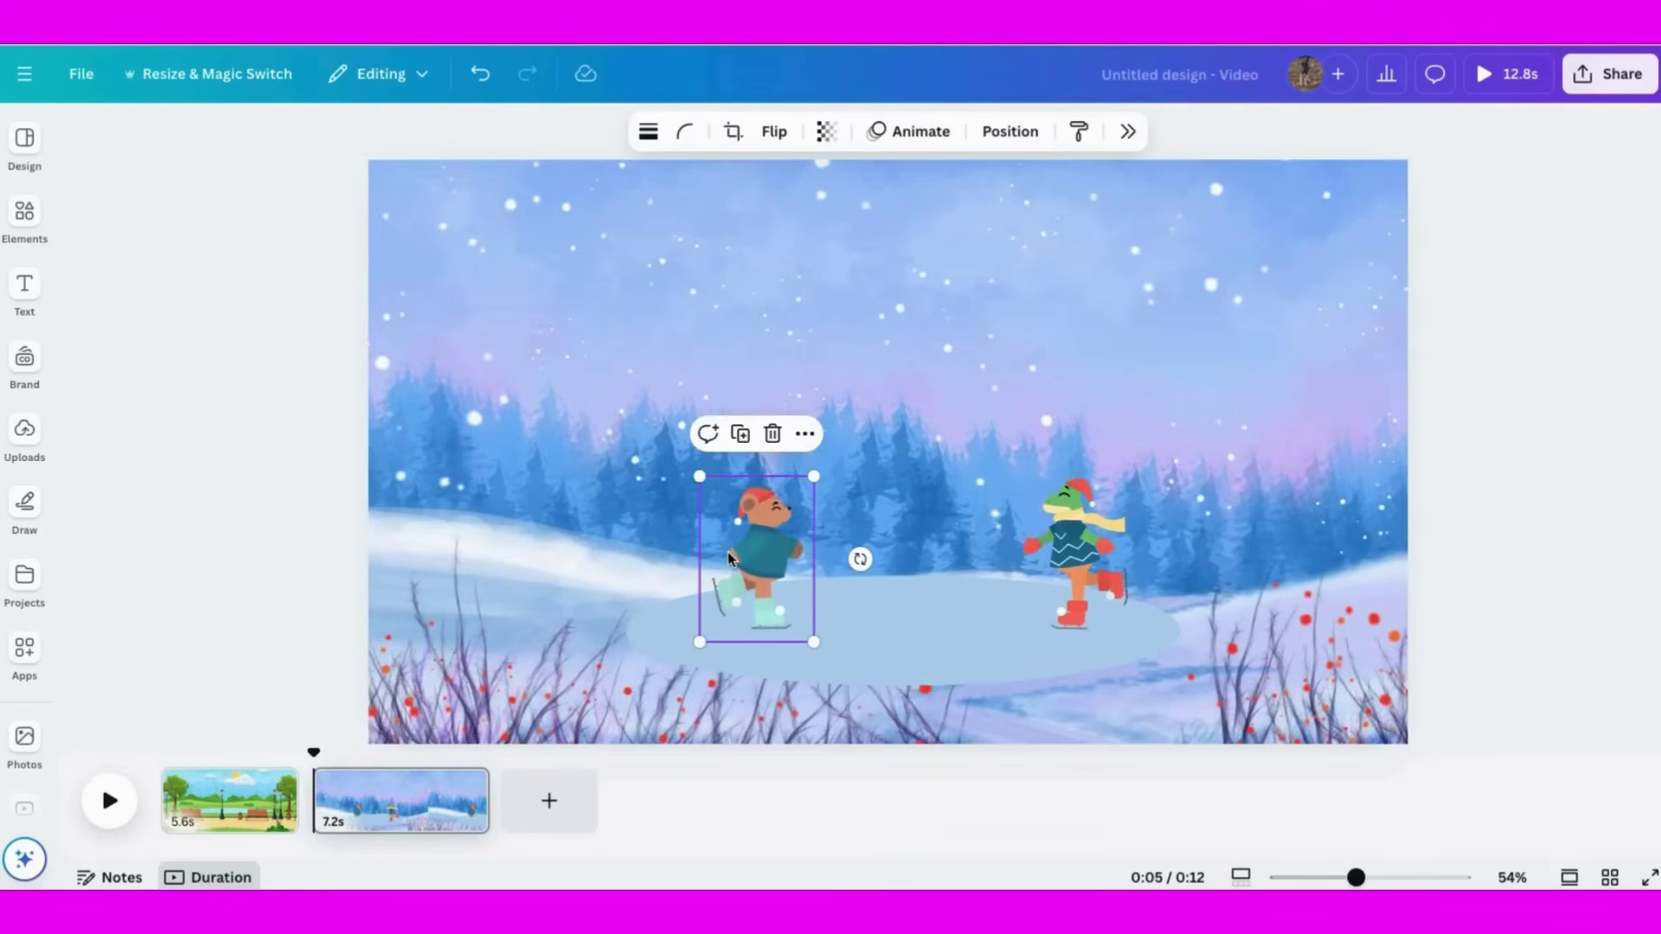
pyautogui.click(917, 131)
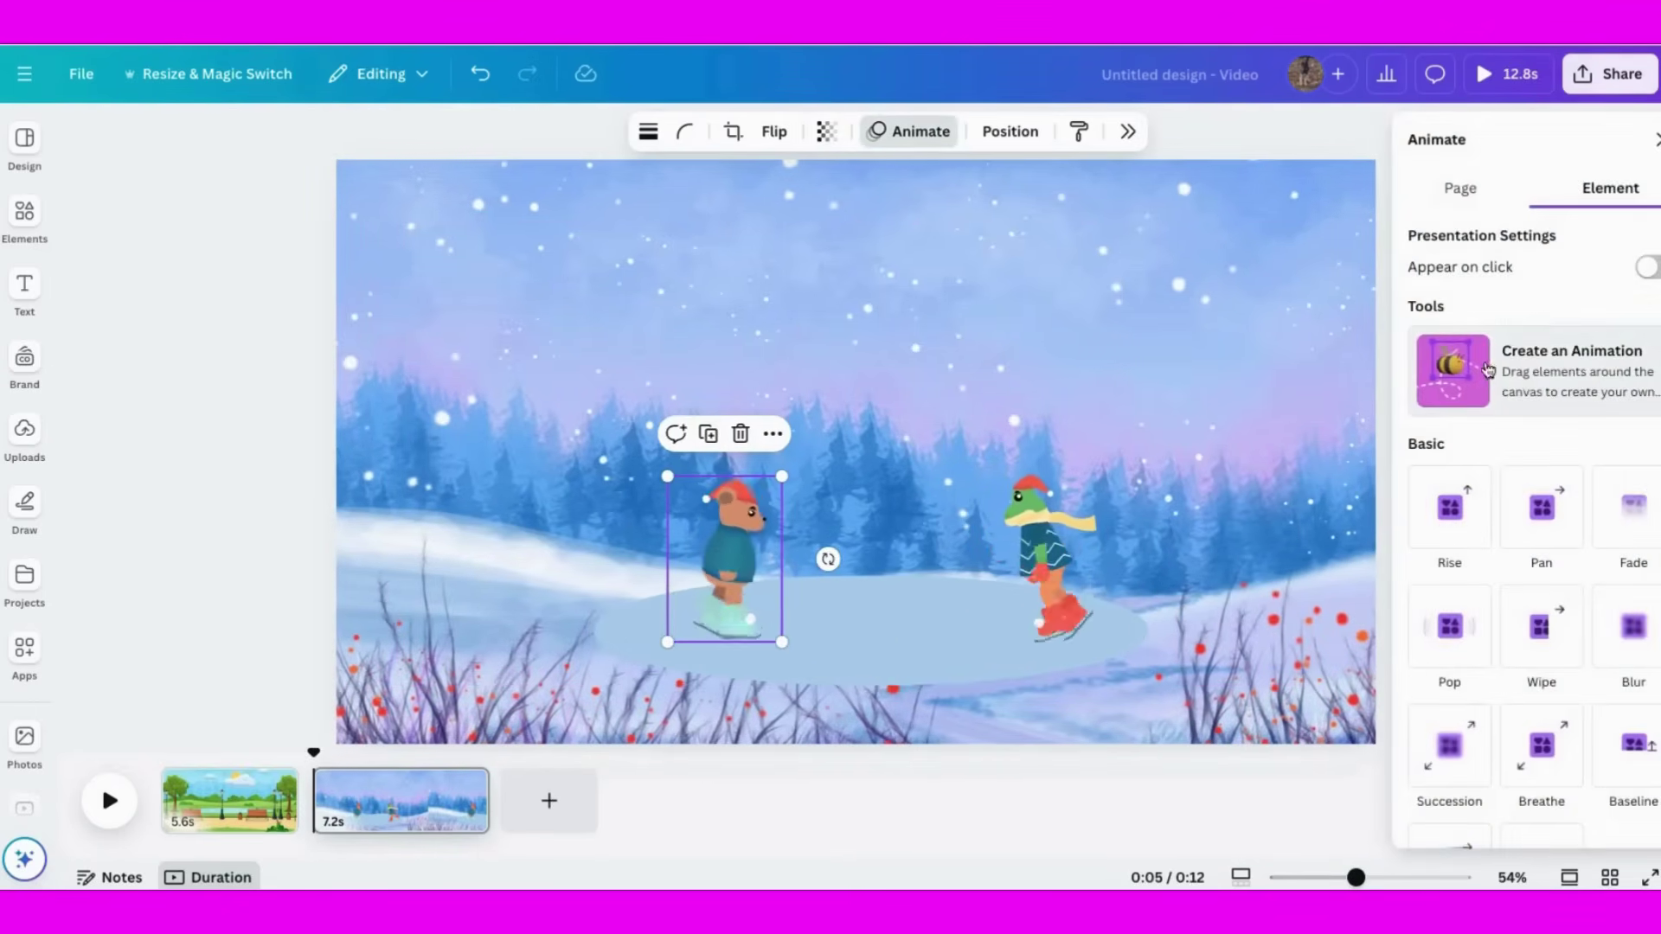
pyautogui.click(1460, 368)
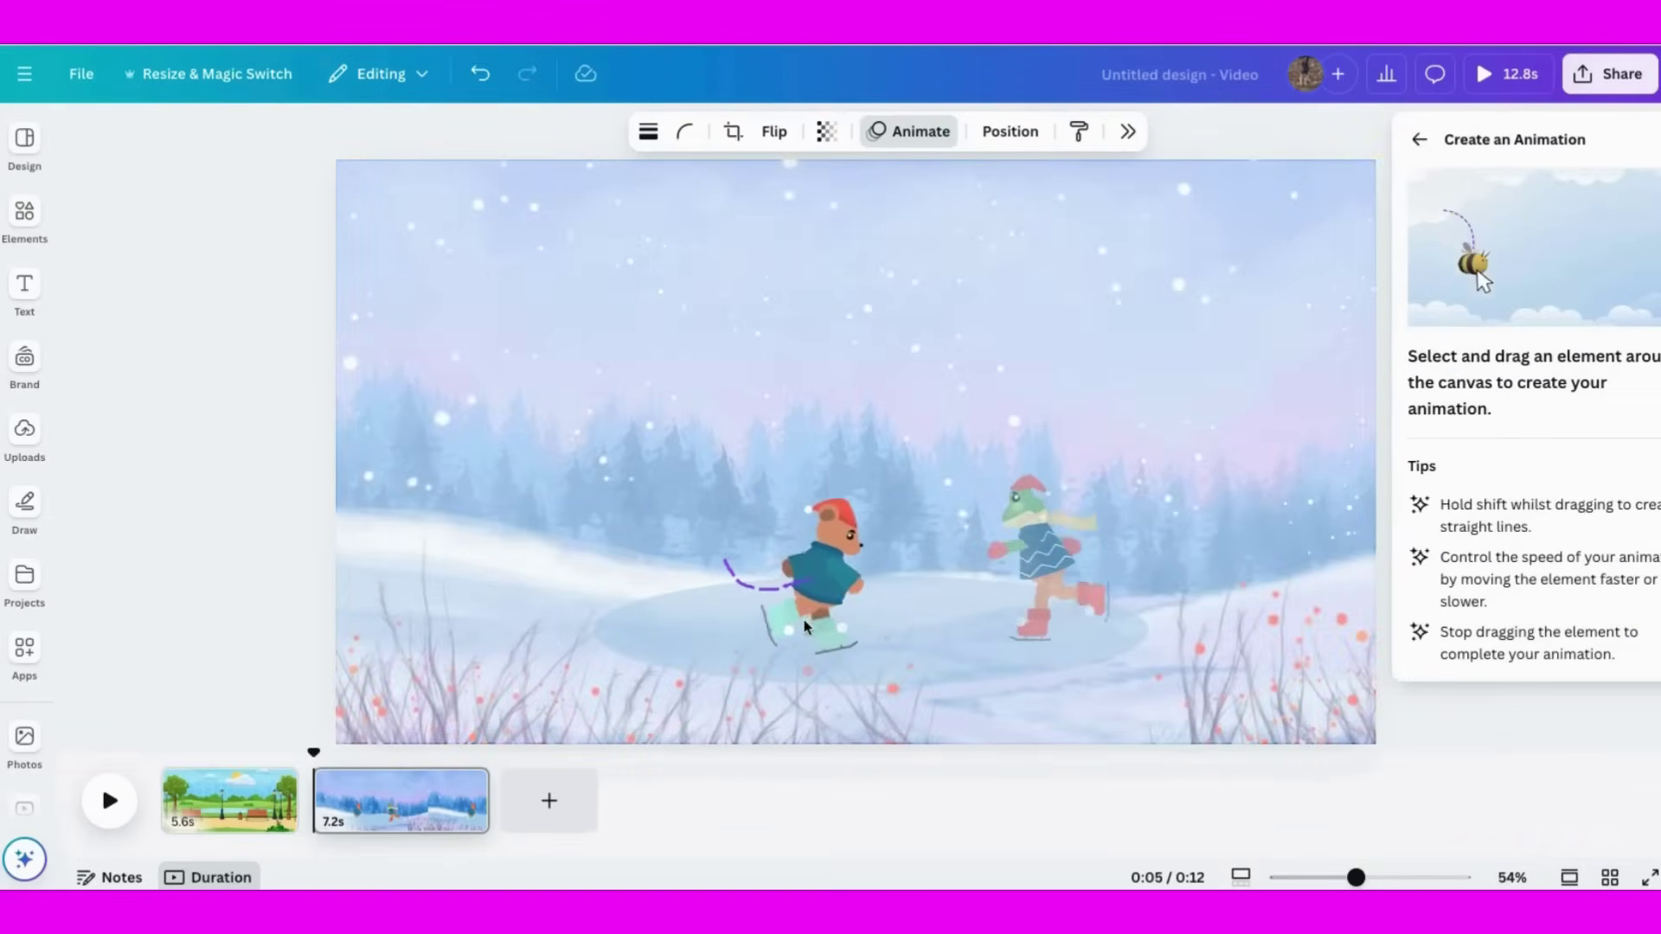
pyautogui.moveTo(809, 625)
pyautogui.mouseDown()
pyautogui.moveTo(883, 607)
pyautogui.moveTo(924, 618)
pyautogui.moveTo(925, 635)
pyautogui.moveTo(627, 621)
pyautogui.moveTo(706, 651)
pyautogui.mouseUp()
pyautogui.moveTo(804, 618)
pyautogui.mouseDown()
pyautogui.moveTo(910, 640)
pyautogui.moveTo(683, 627)
pyautogui.mouseUp()
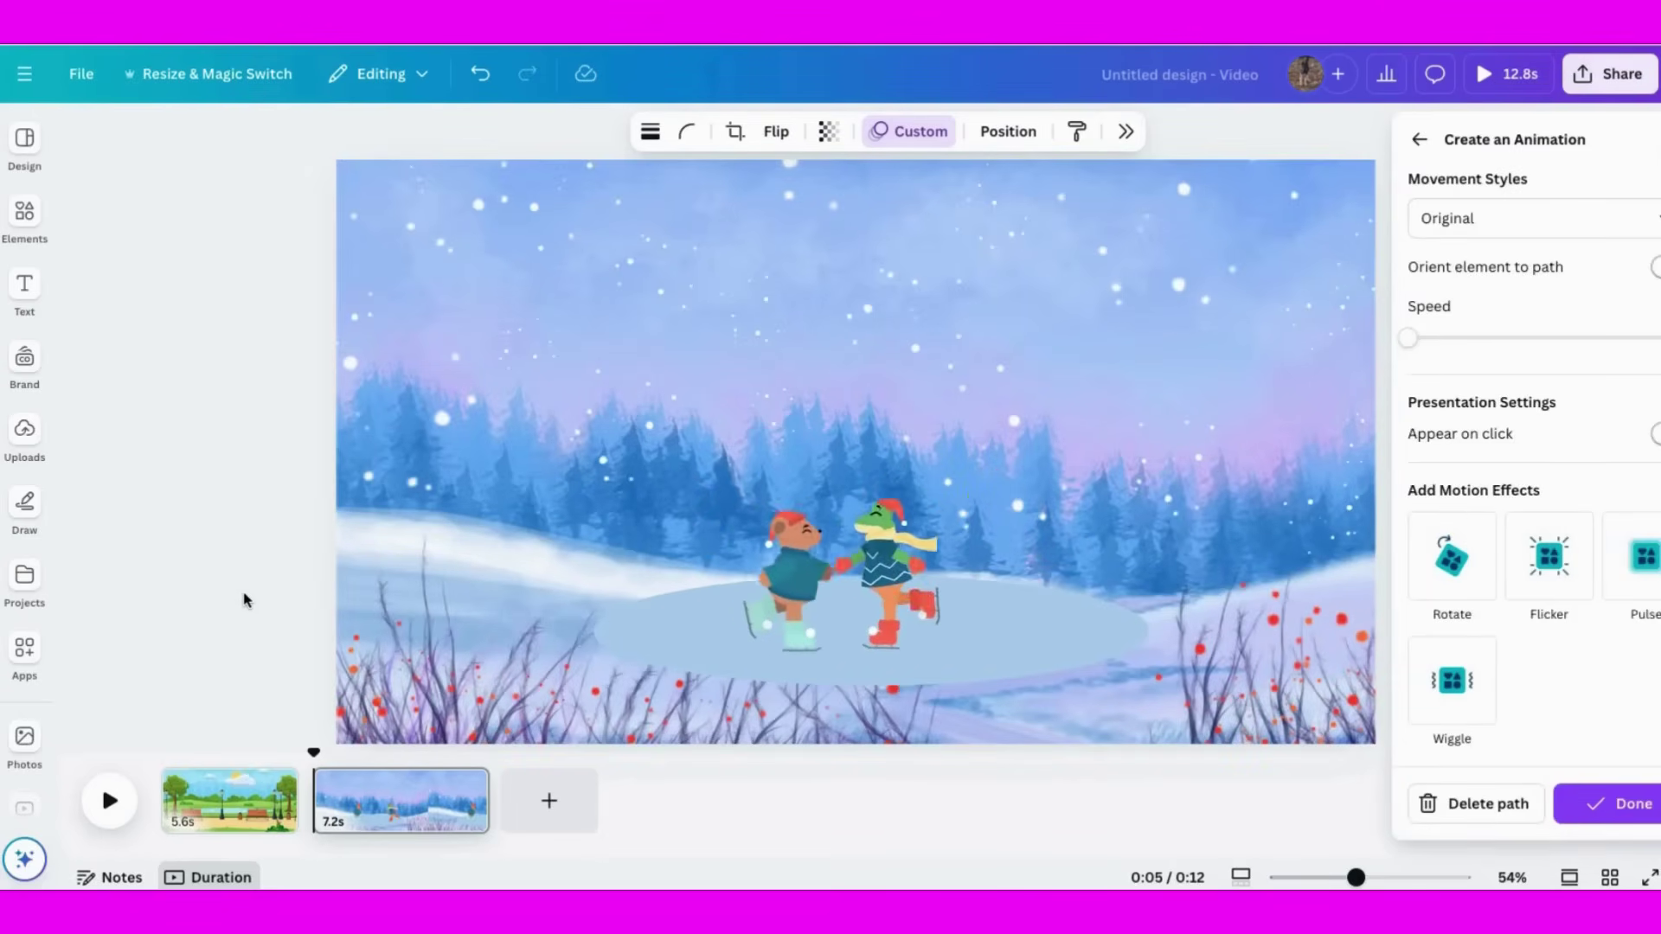
pyautogui.click(1620, 804)
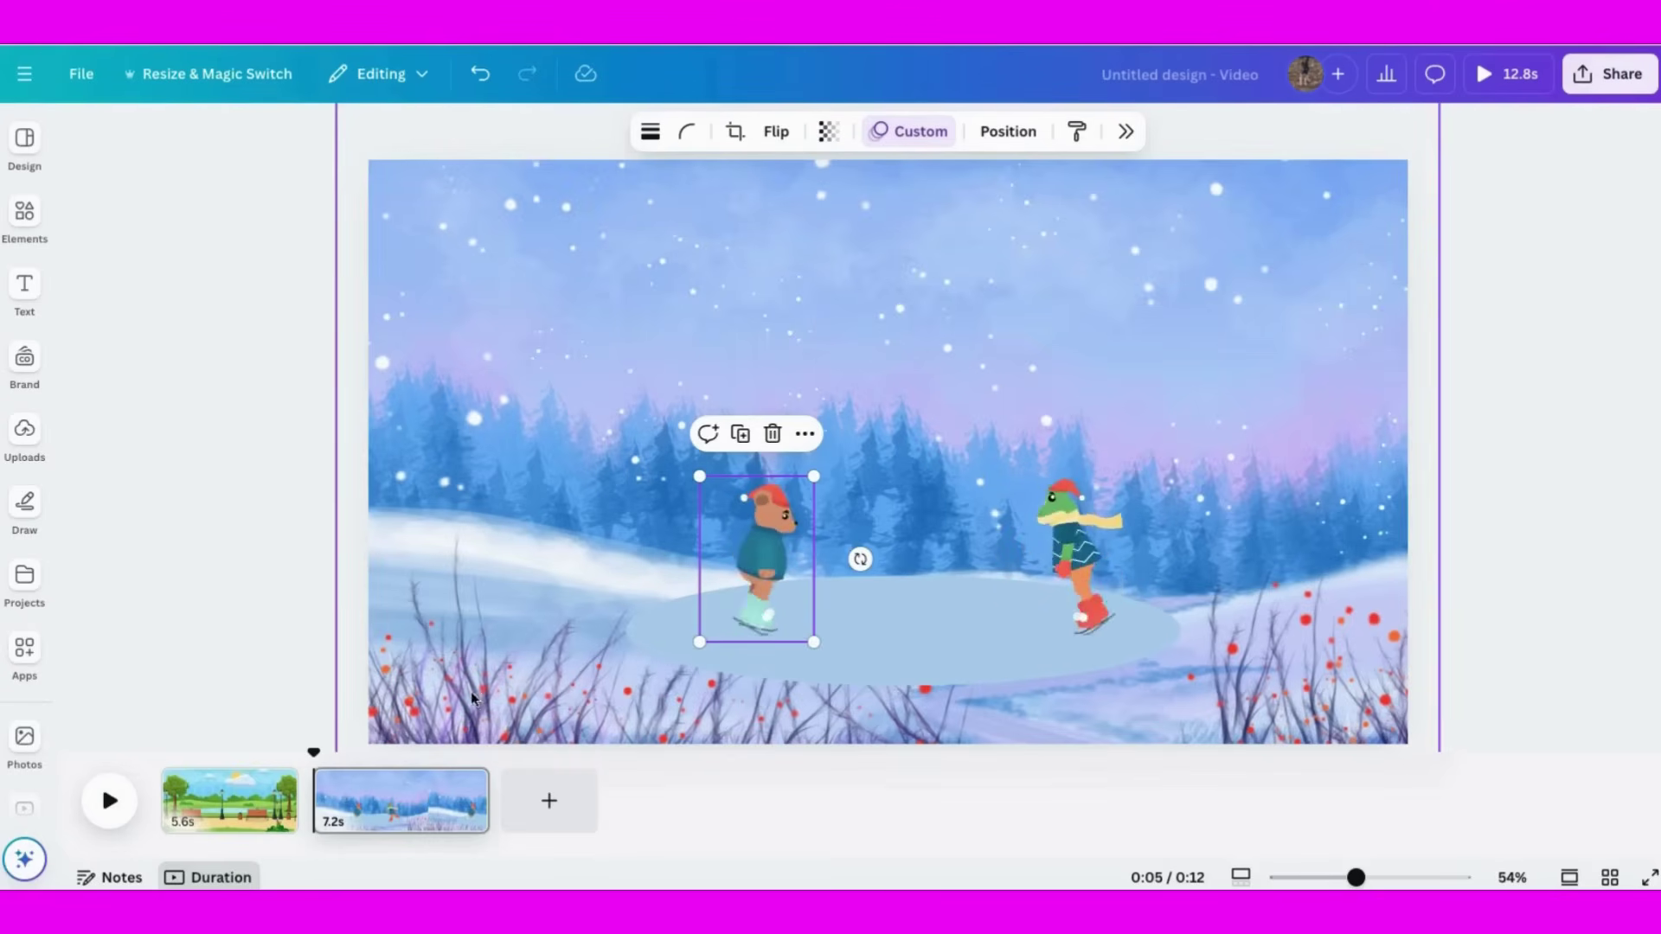
# Step: Search Graphics for 'winter plants' and place a frosty fern at the scene's lower left
pyautogui.click(25, 143)
pyautogui.click(24, 216)
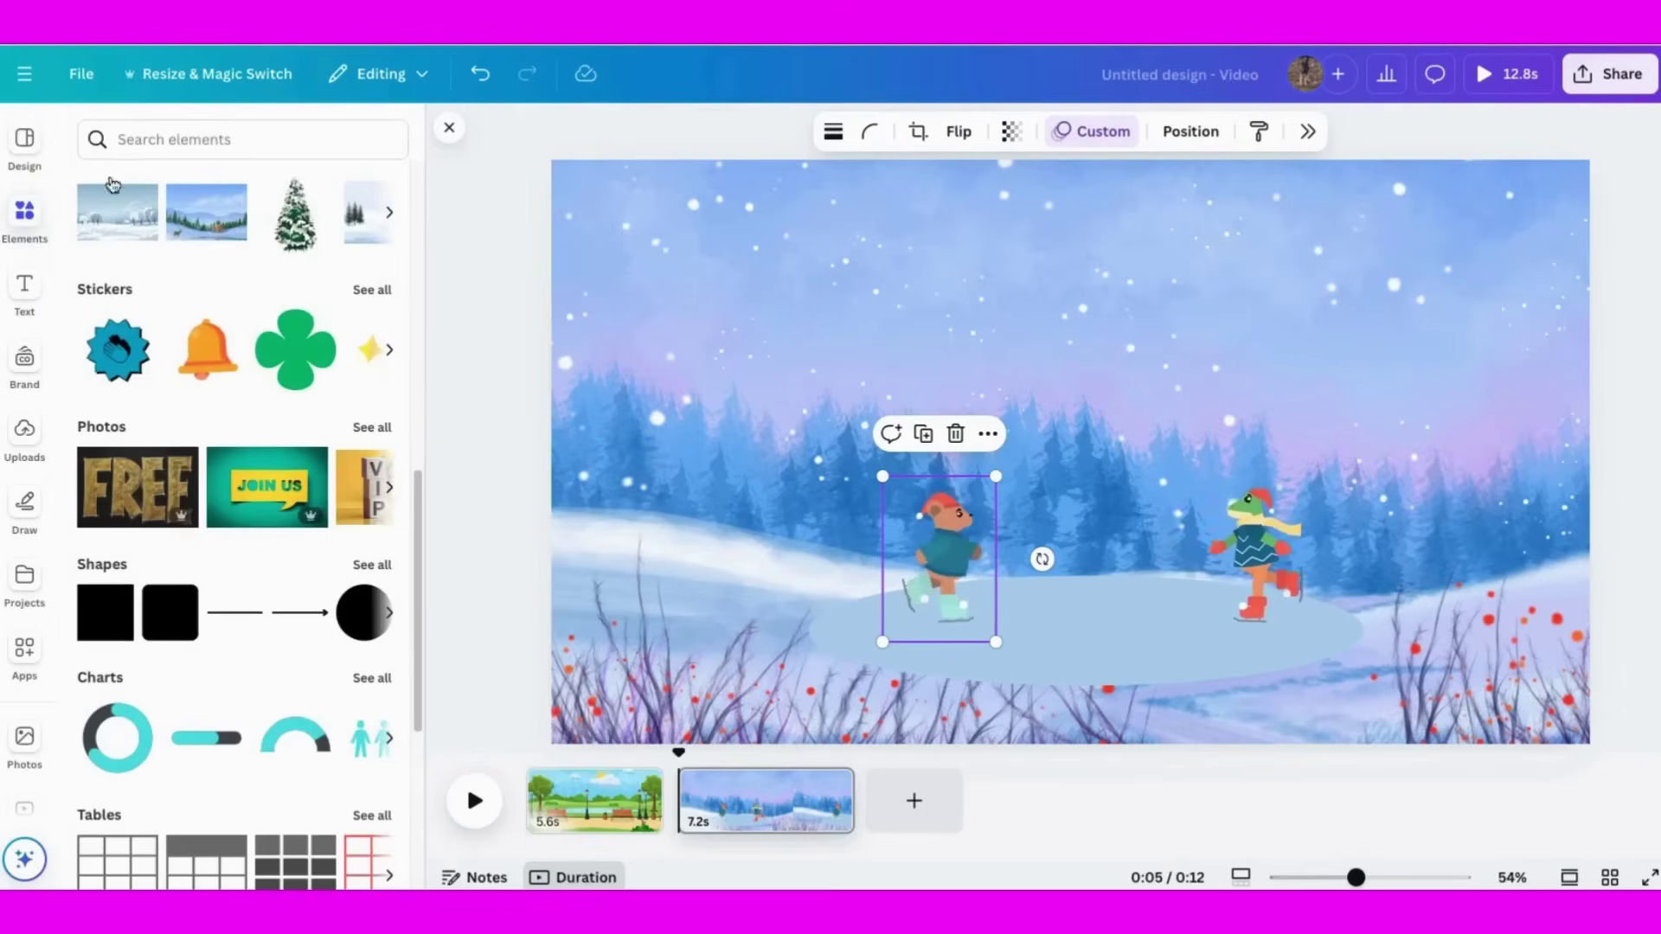
pyautogui.click(173, 142)
pyautogui.write('winter')
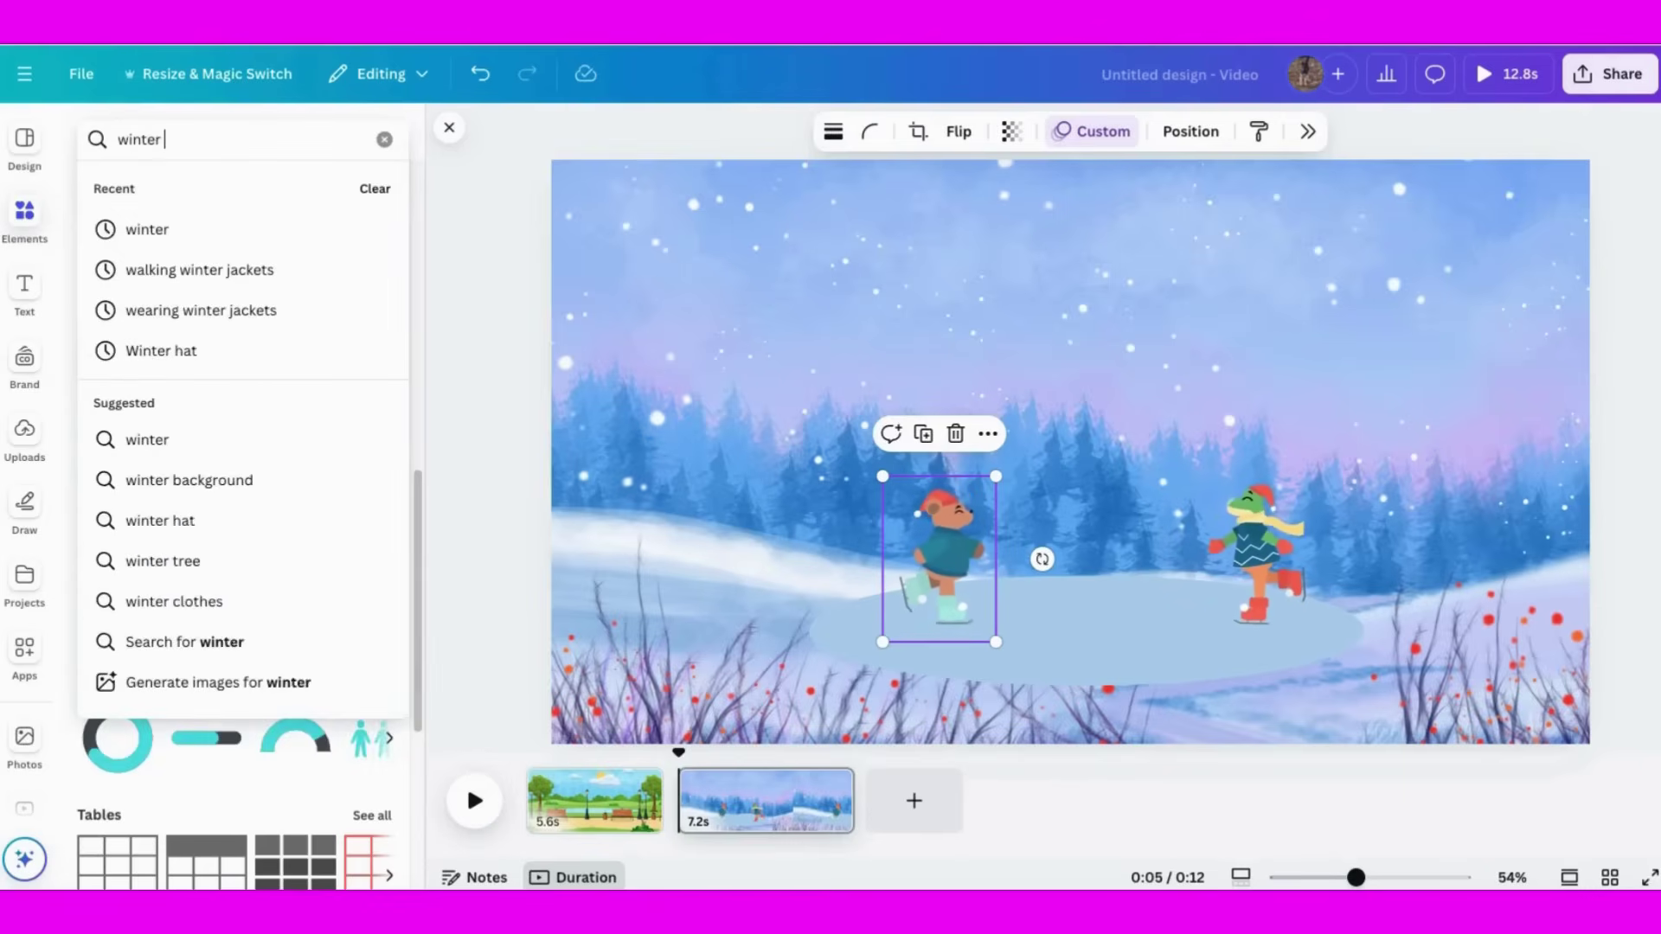
pyautogui.write('plants')
pyautogui.press('Return')
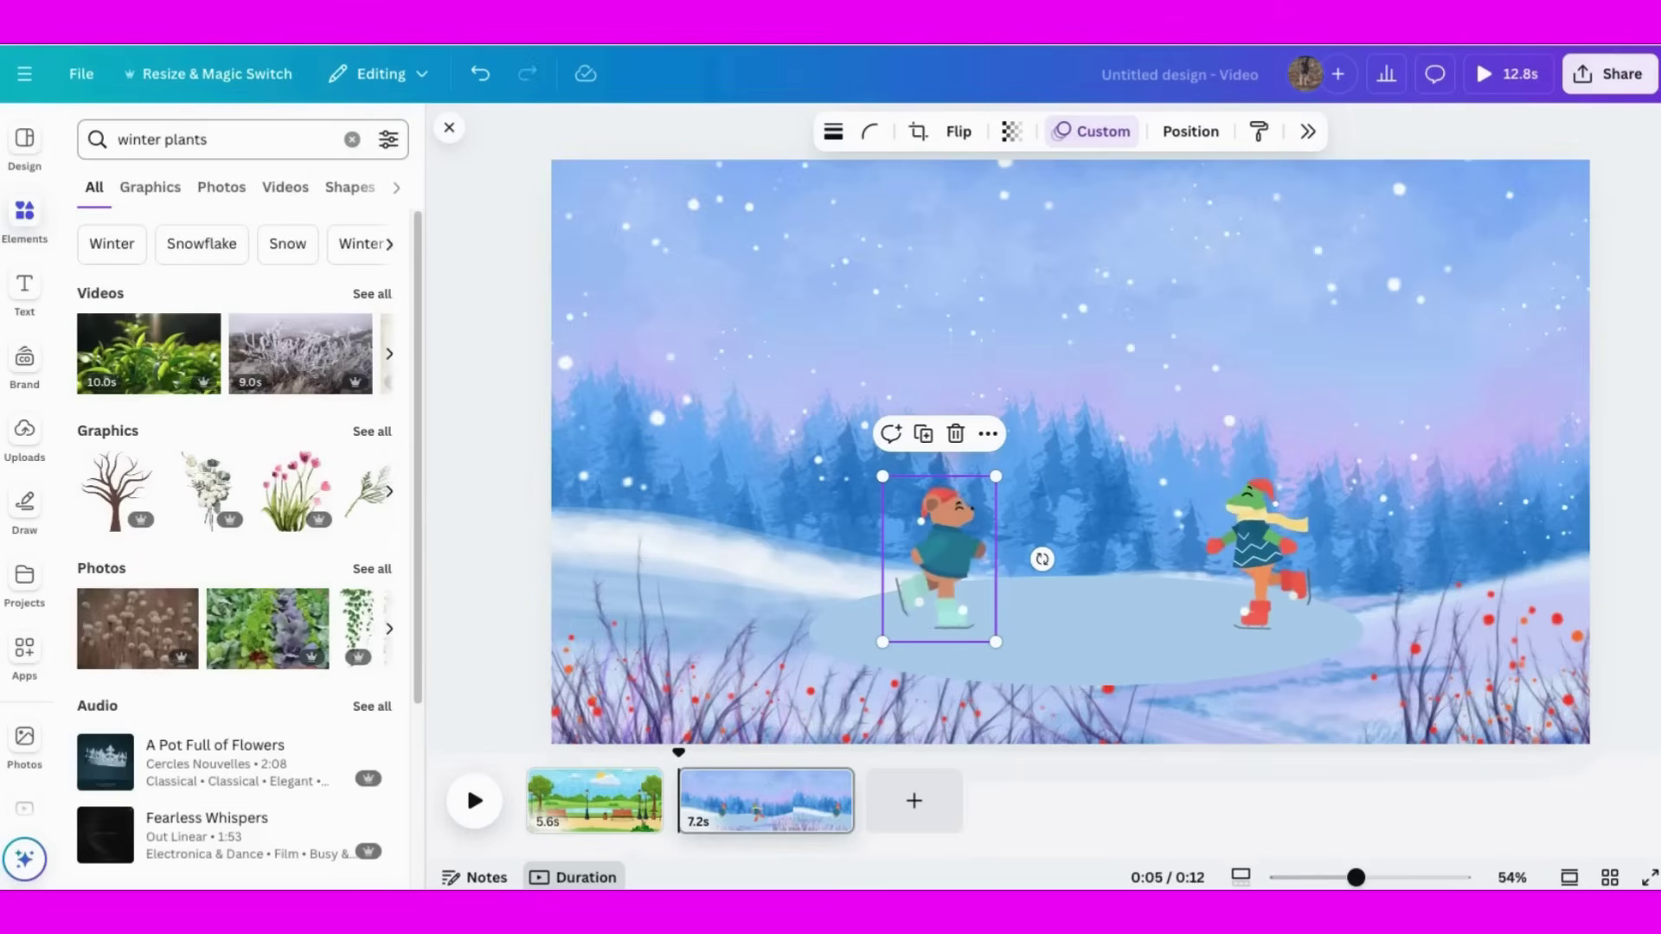
pyautogui.click(150, 198)
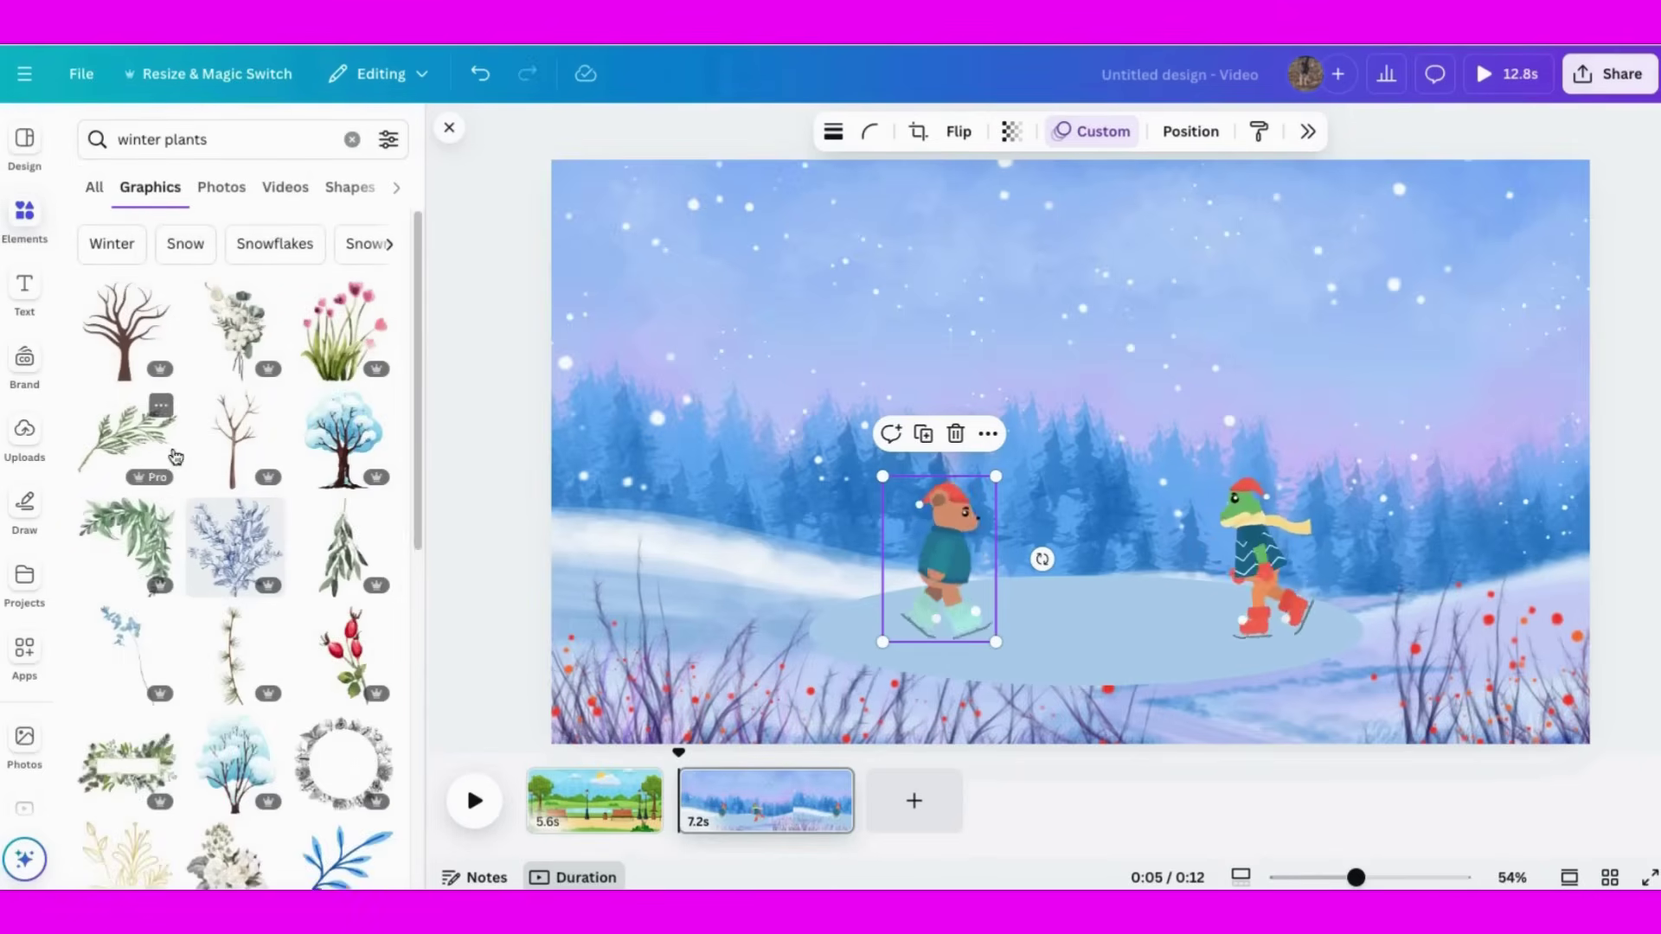
pyautogui.scroll(-5, 212, 590)
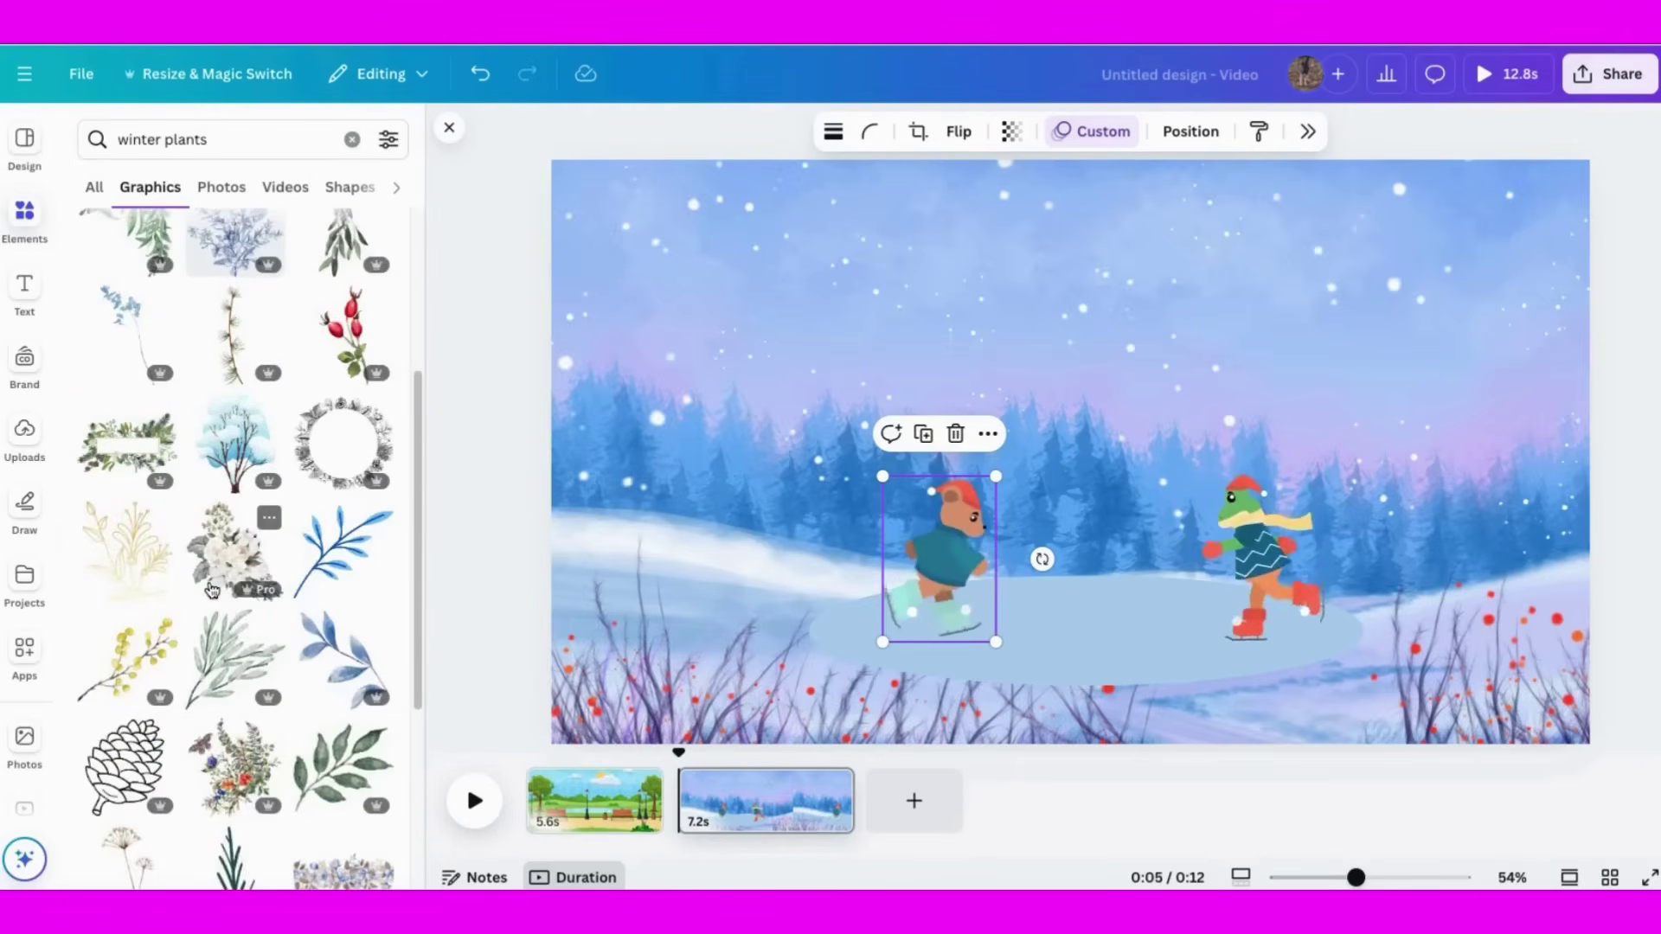
pyautogui.scroll(-1, 216, 587)
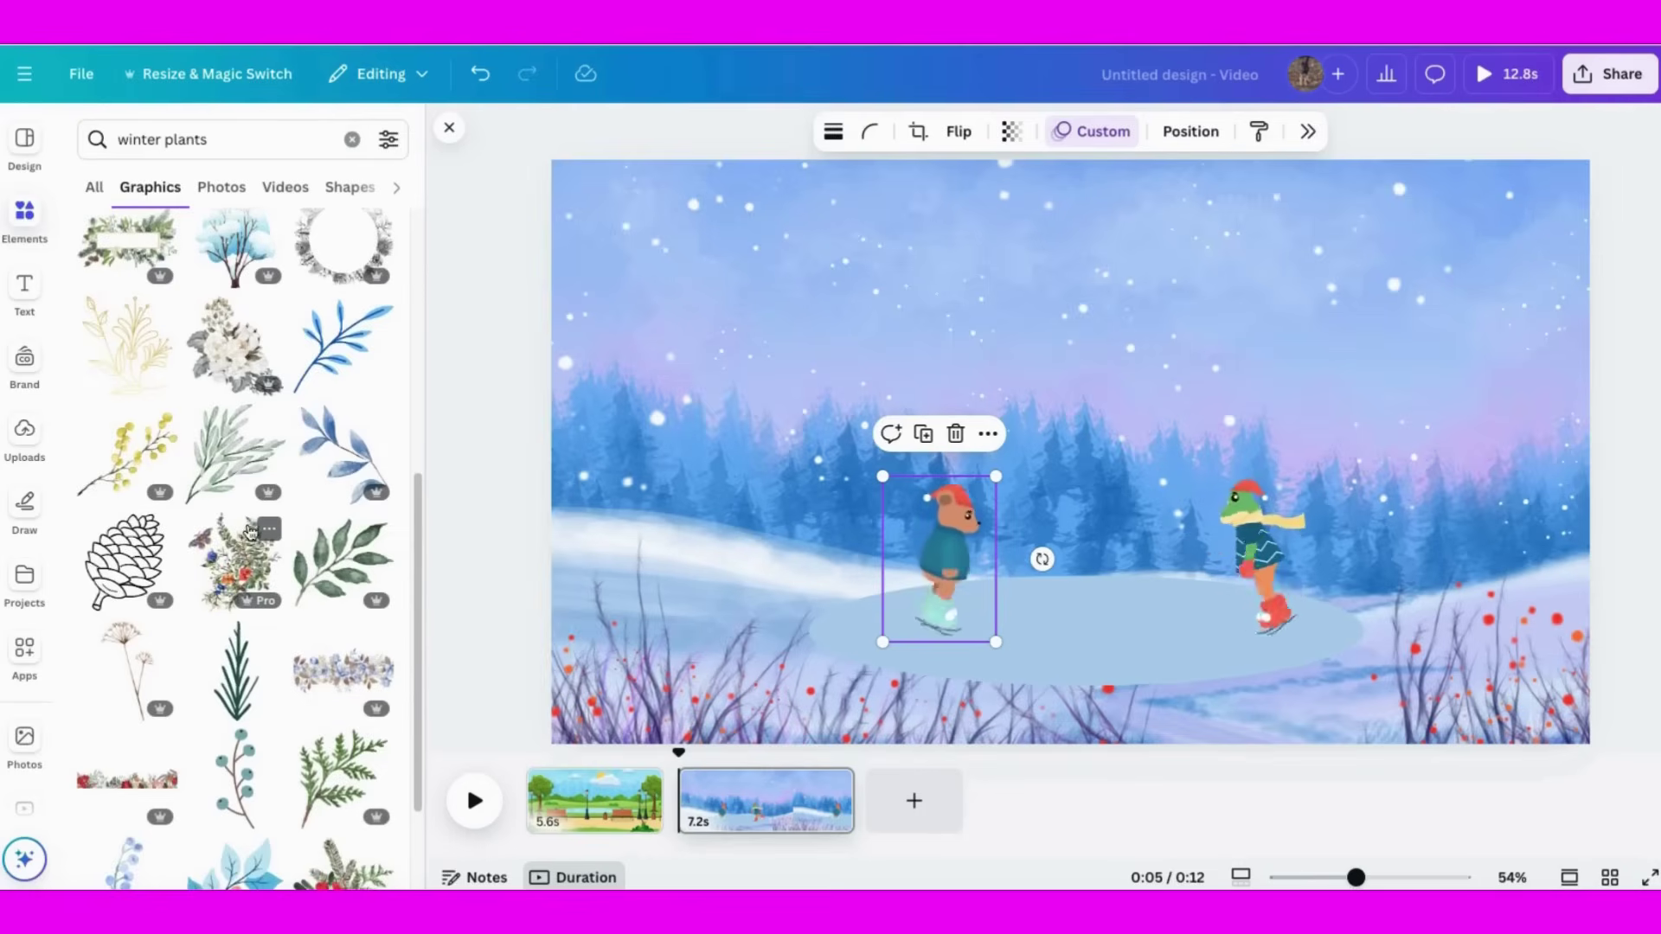
pyautogui.scroll(-4, 212, 614)
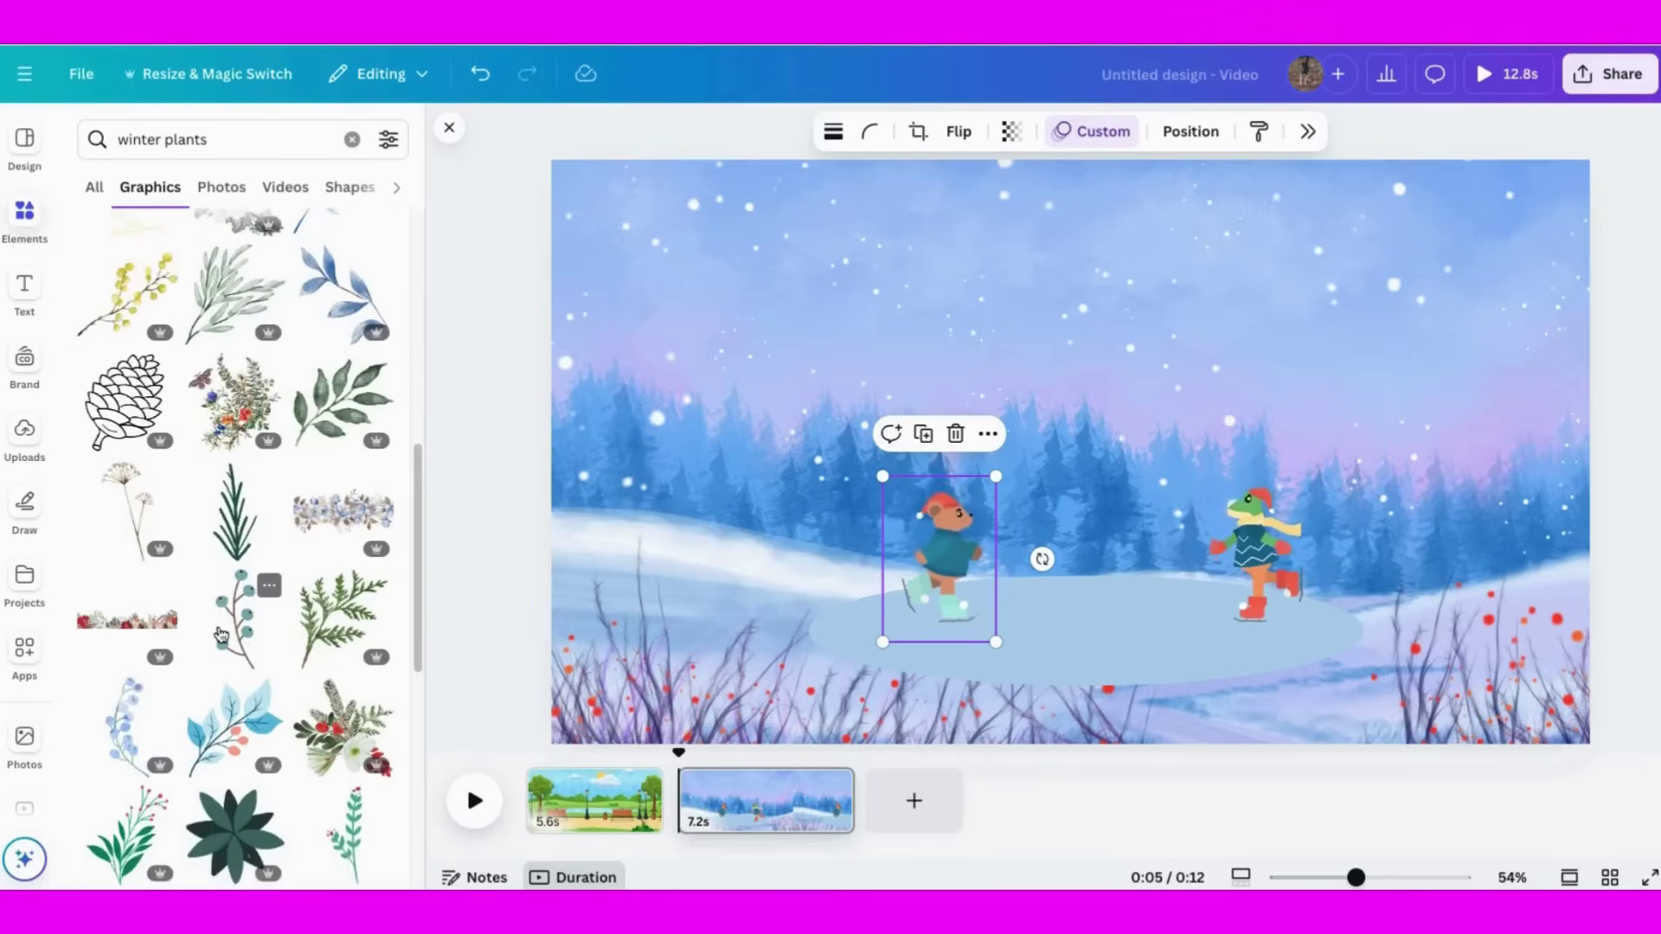
pyautogui.scroll(-5, 220, 634)
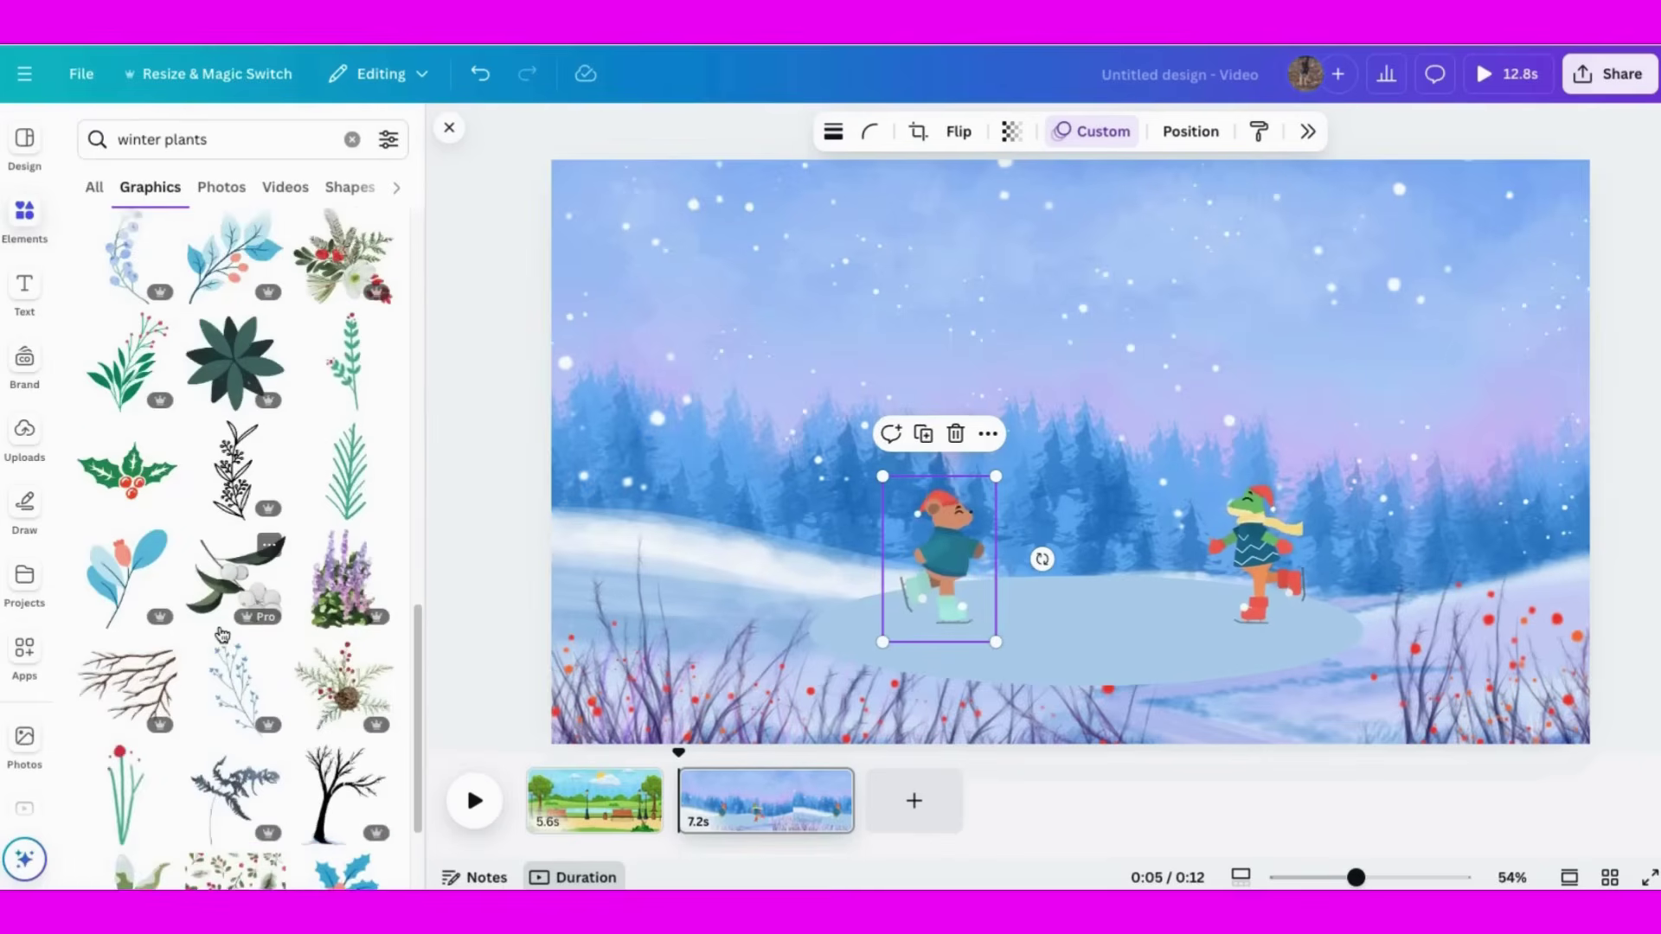
pyautogui.scroll(-1, 221, 634)
pyautogui.moveTo(221, 634); pyautogui.dragTo(828, 679)
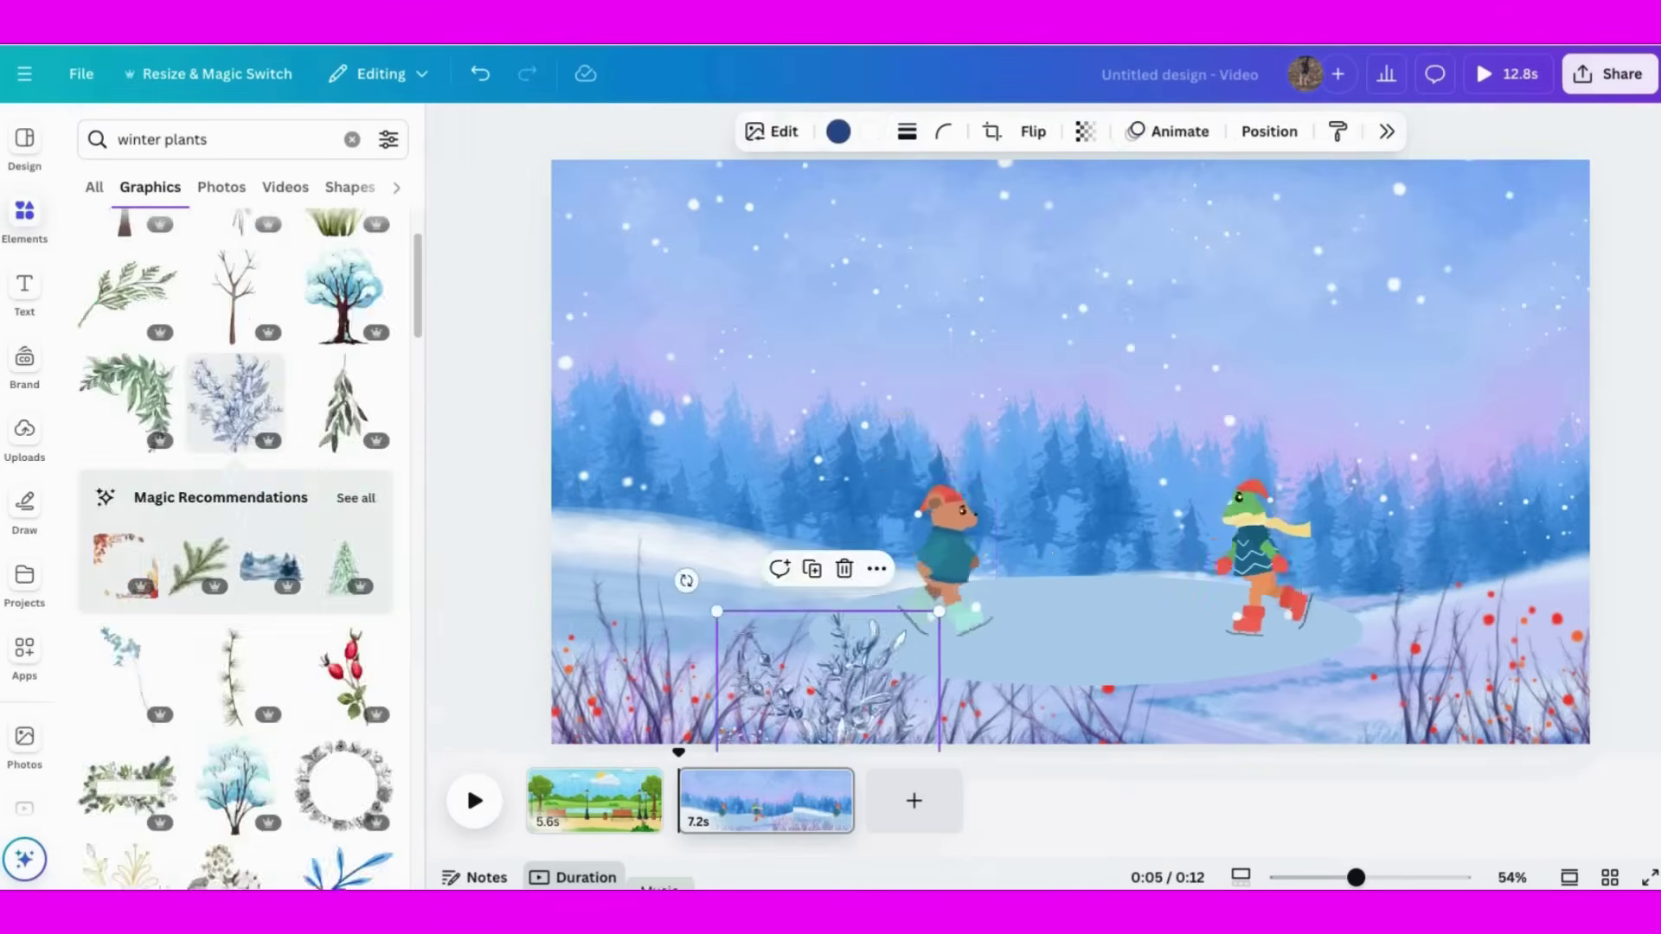
# Step: Add a second fern at lower right and duplicate ferns along the bottom edge
pyautogui.click(235, 402)
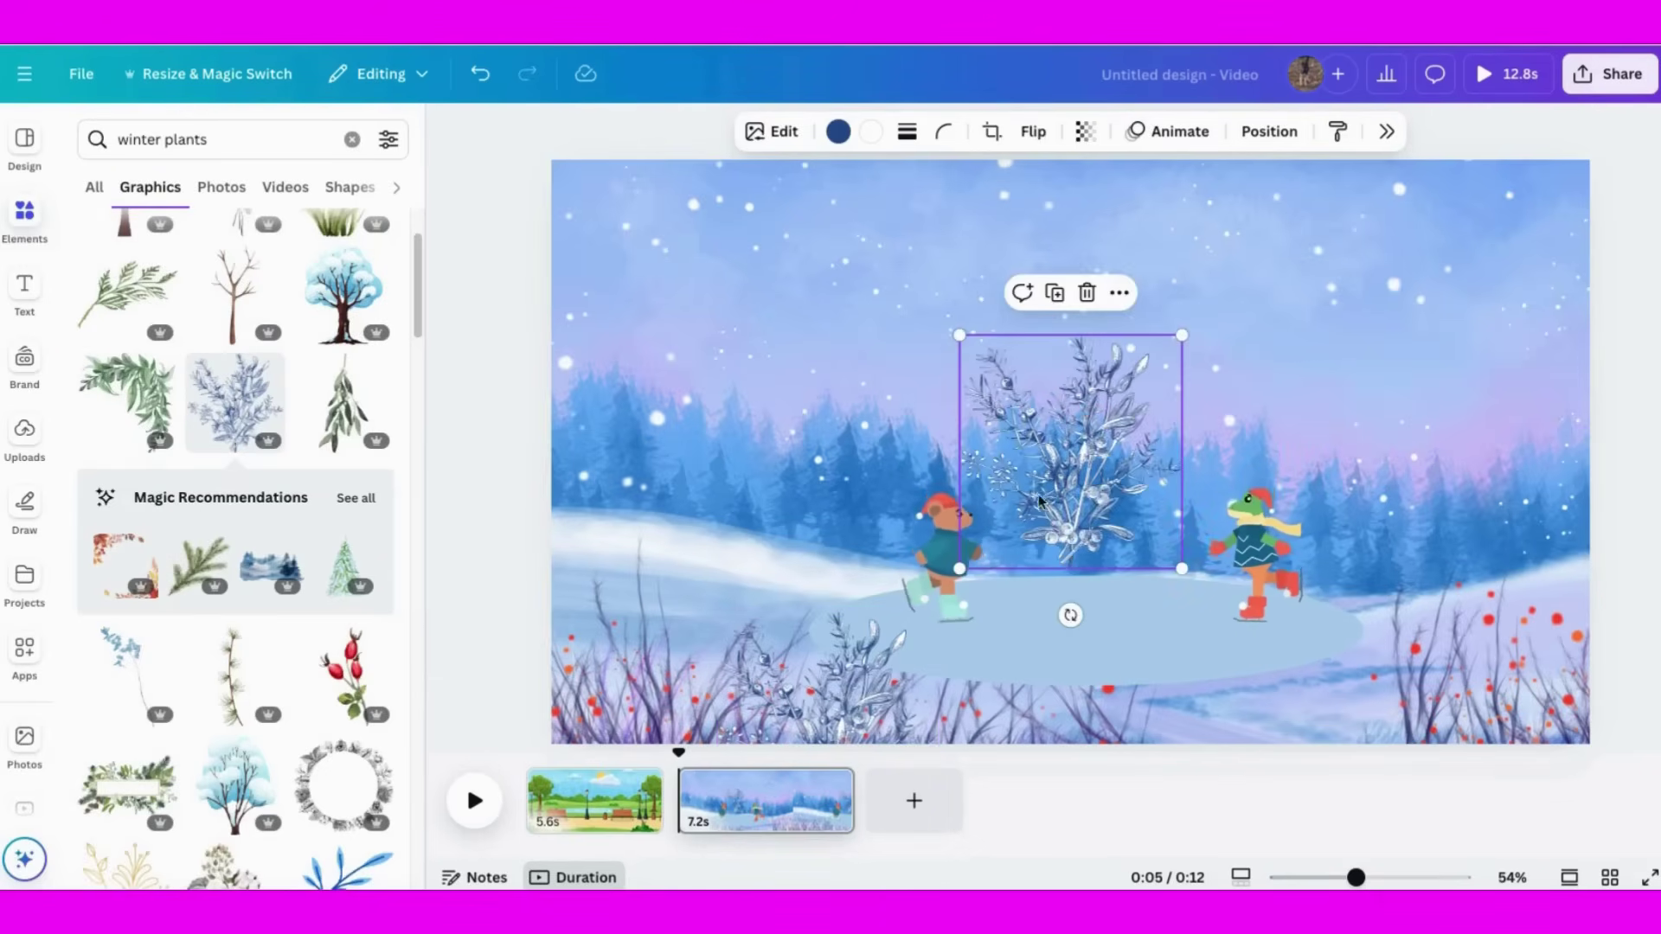
pyautogui.moveTo(1110, 486); pyautogui.dragTo(1354, 772)
pyautogui.click(803, 694)
pyautogui.rightClick(802, 695)
pyautogui.click(915, 451)
pyautogui.moveTo(853, 712); pyautogui.dragTo(1104, 725)
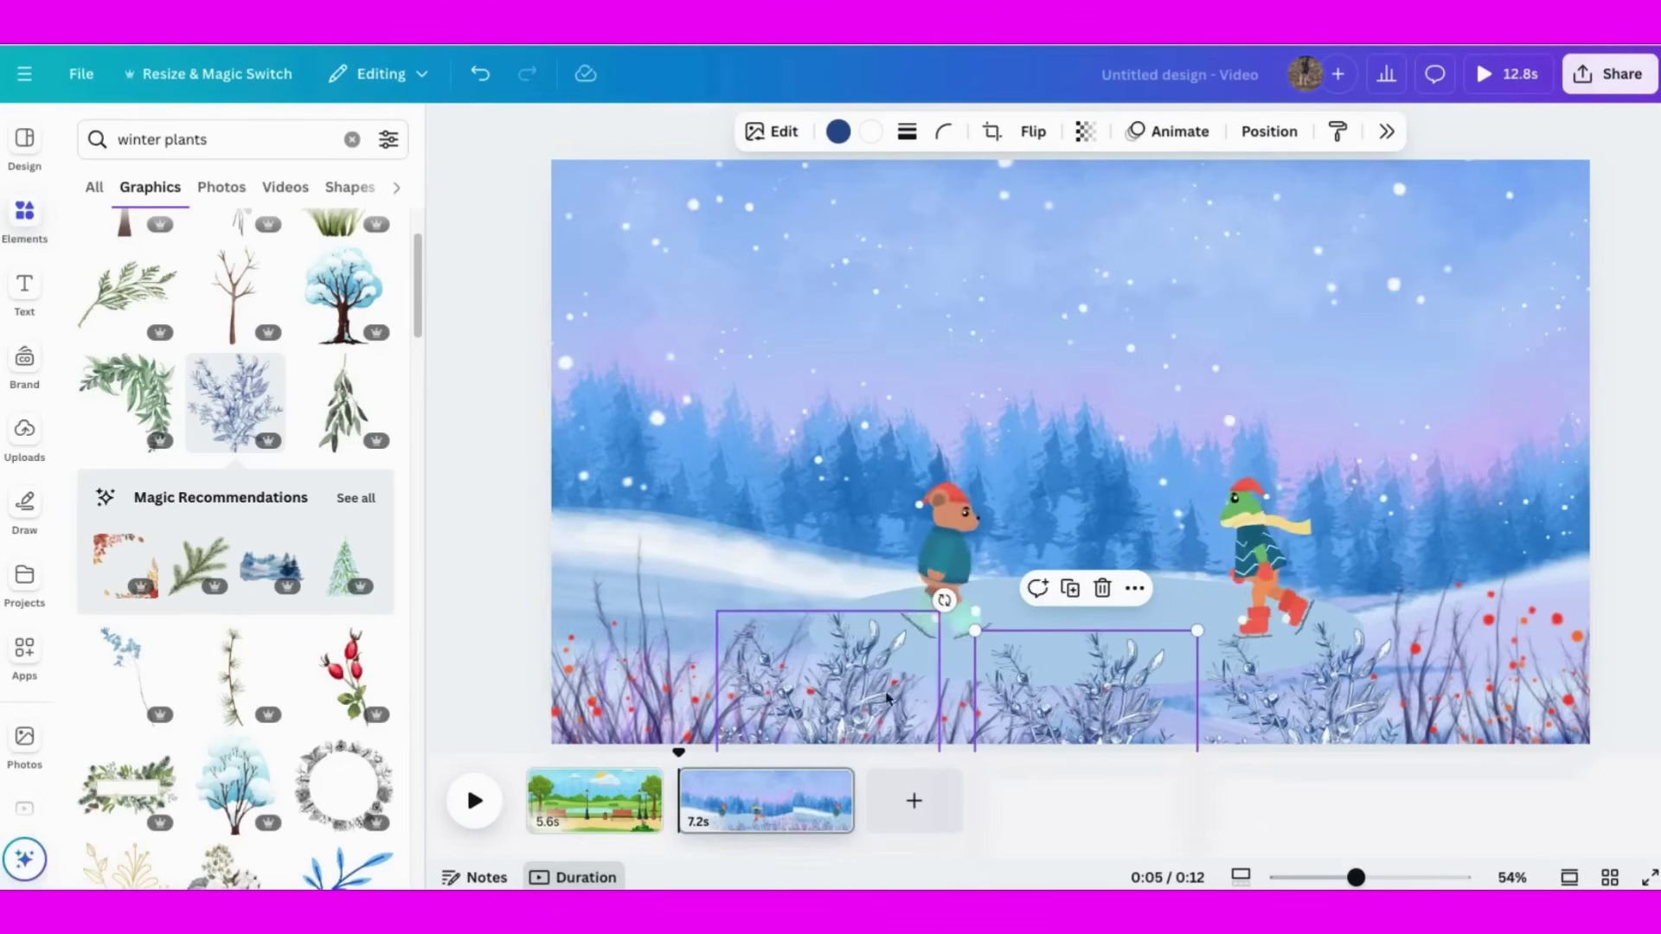
pyautogui.rightClick(1022, 696)
pyautogui.click(1117, 447)
pyautogui.moveTo(1388, 679); pyautogui.dragTo(1220, 677)
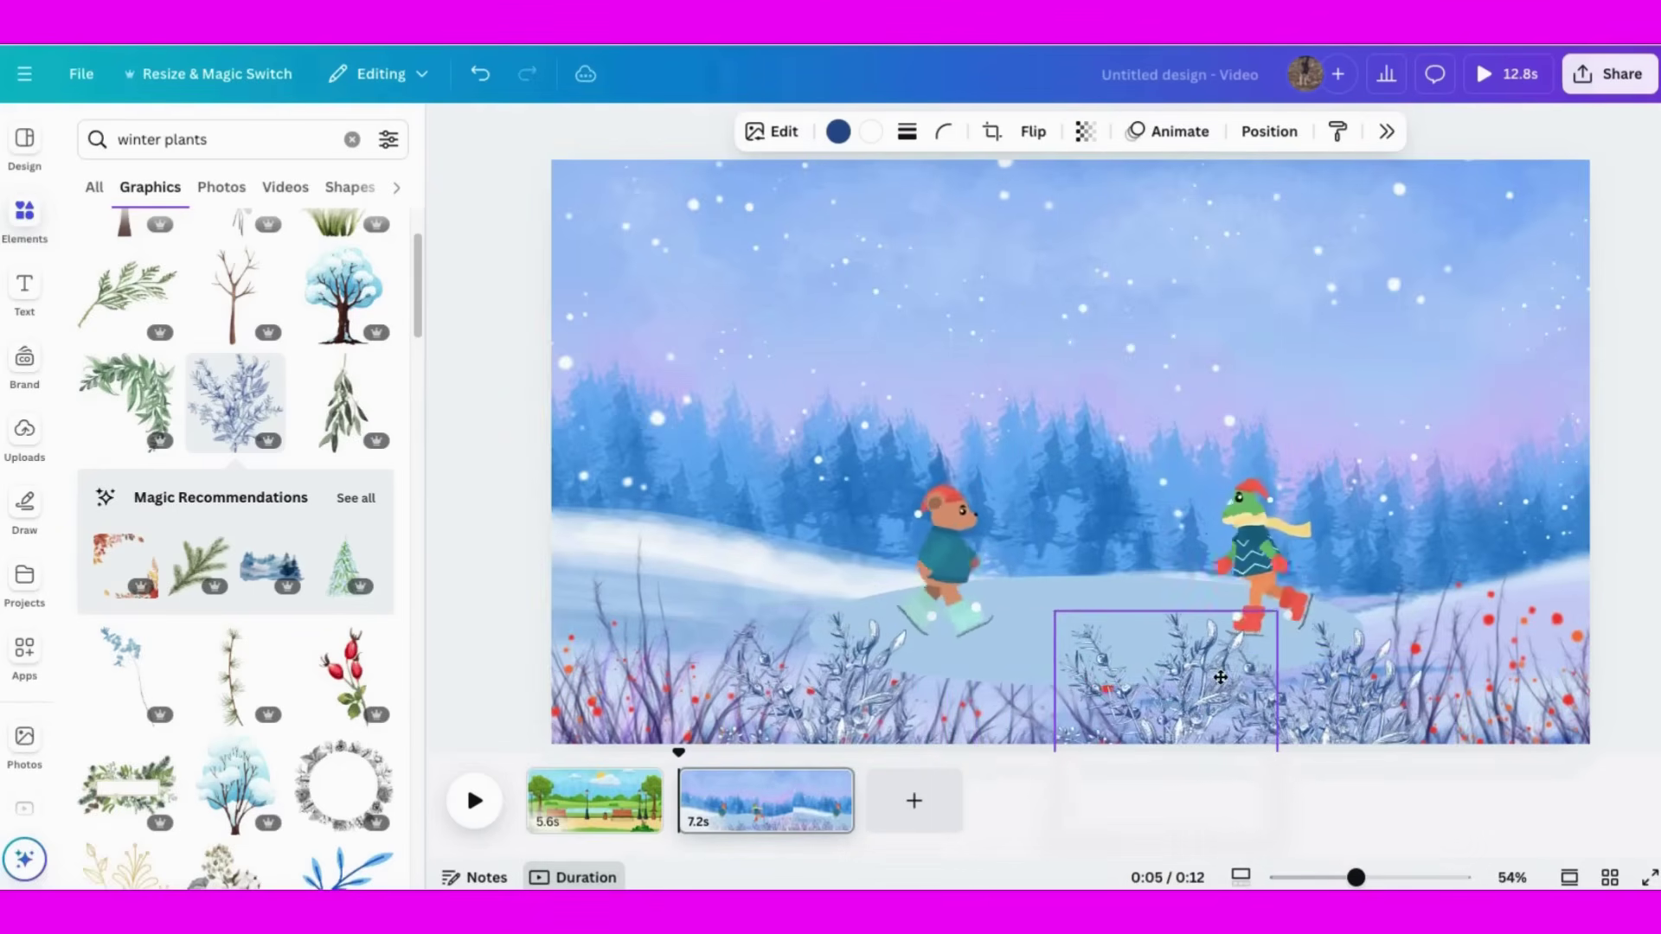
pyautogui.rightClick(1111, 697)
pyautogui.click(1192, 449)
pyautogui.moveTo(1116, 692); pyautogui.dragTo(930, 704)
pyautogui.click(506, 594)
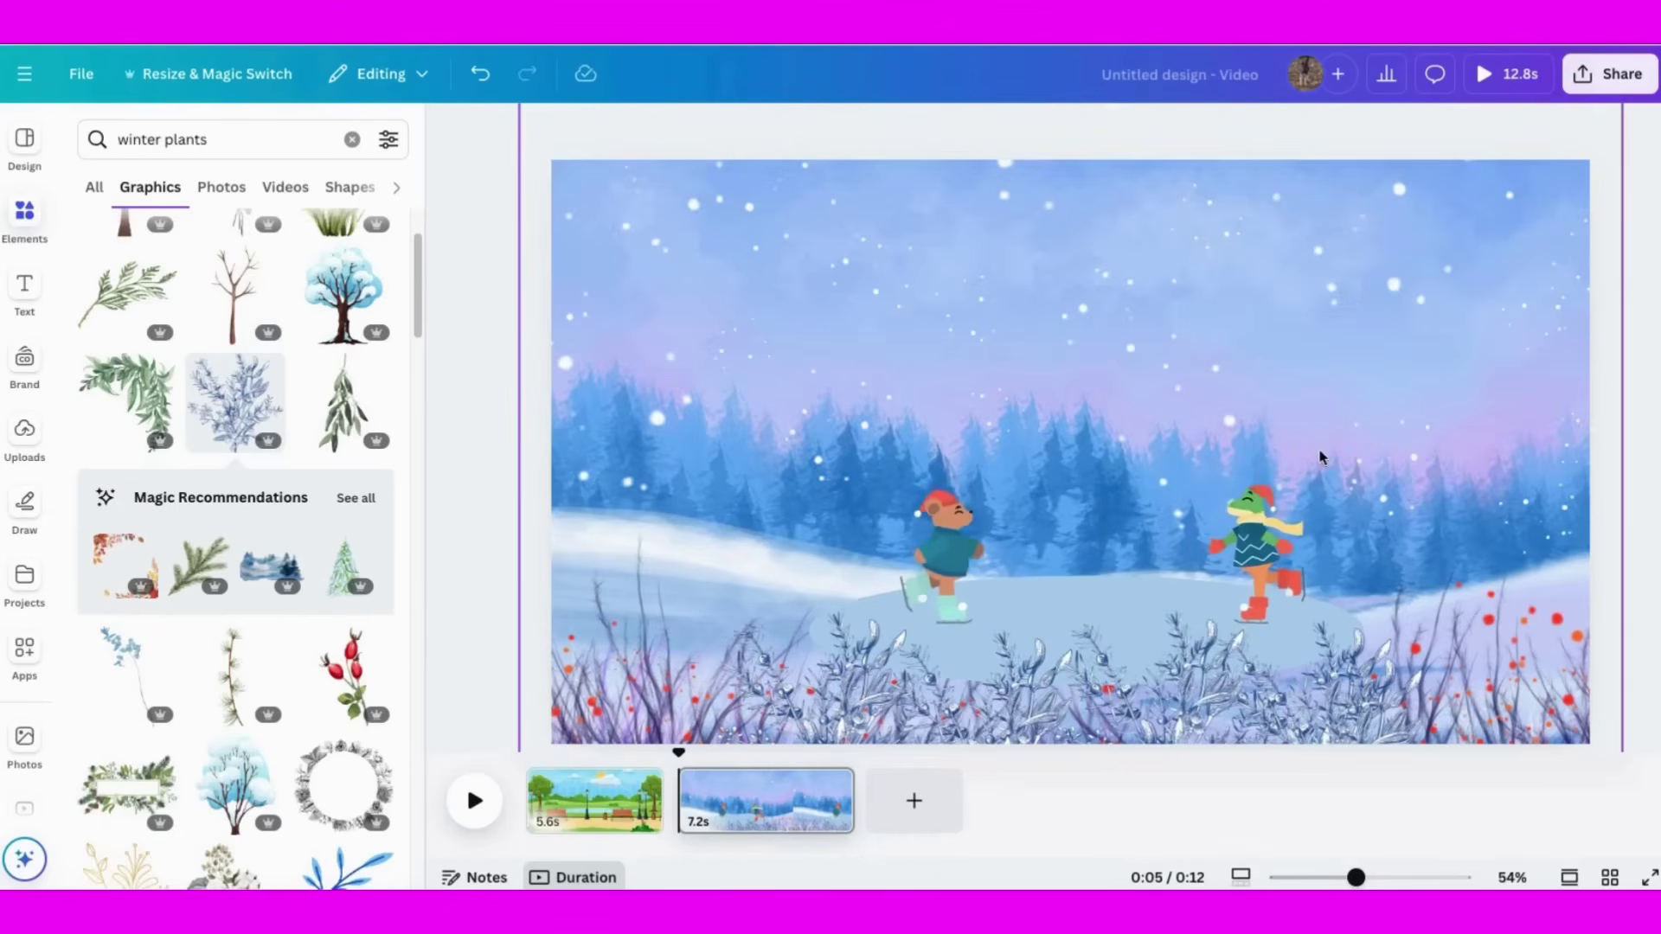
# Step: Add an animated 'snow' overlay and stretch it to fill the whole page
pyautogui.click(206, 134)
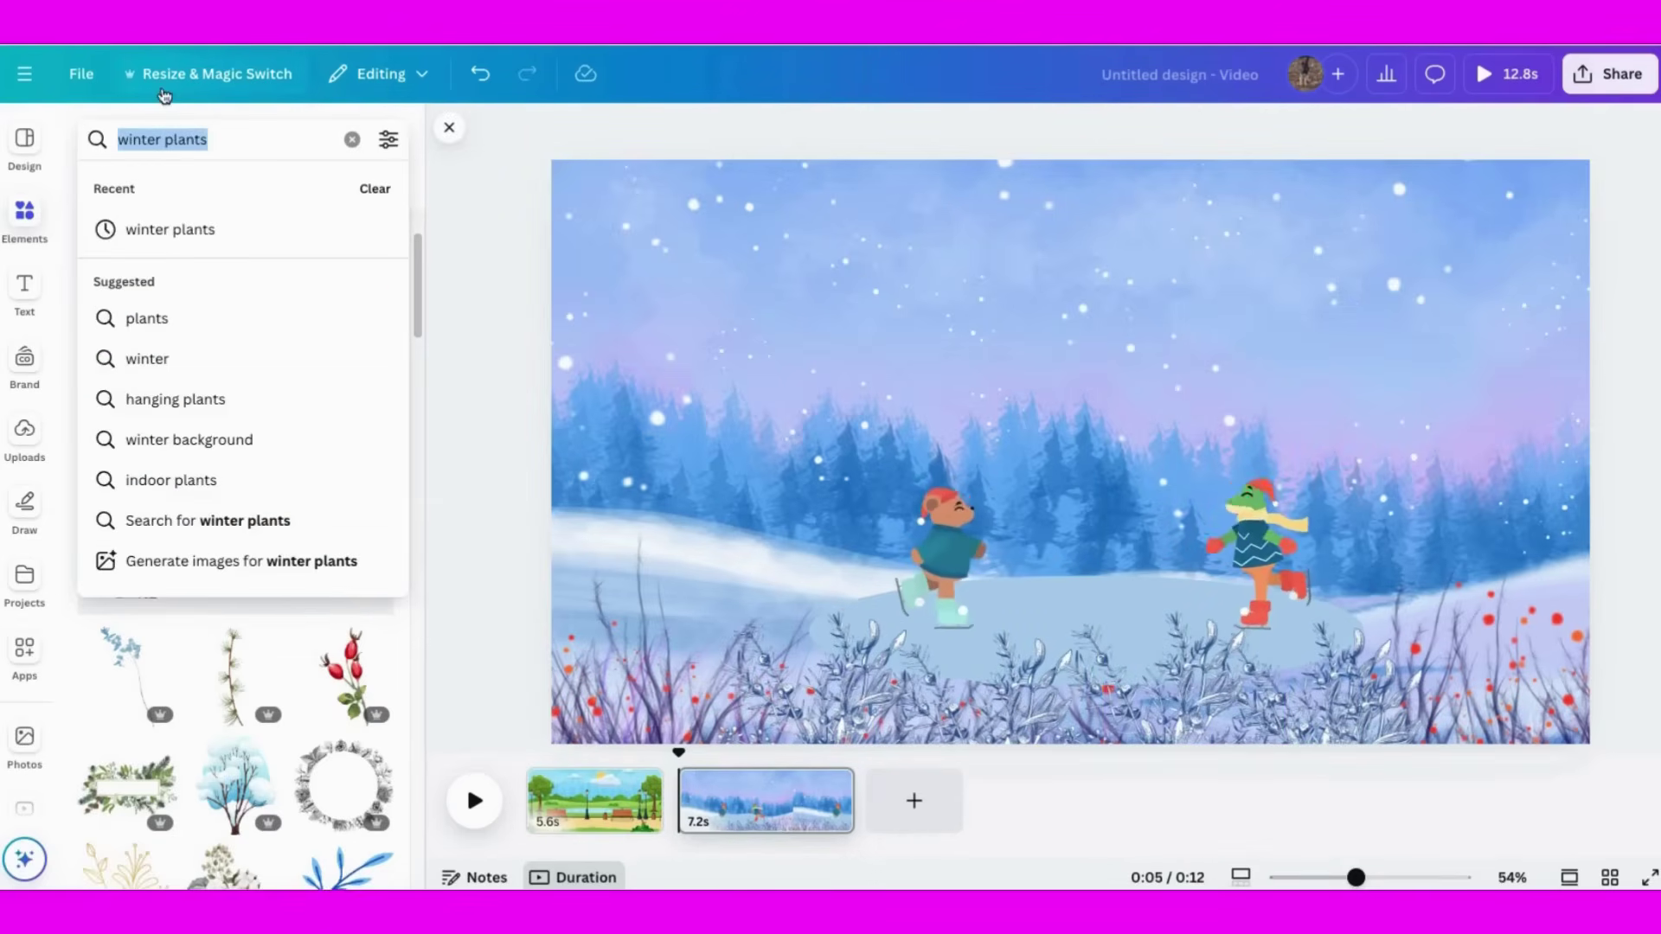
pyautogui.write('snow')
pyautogui.press('Return')
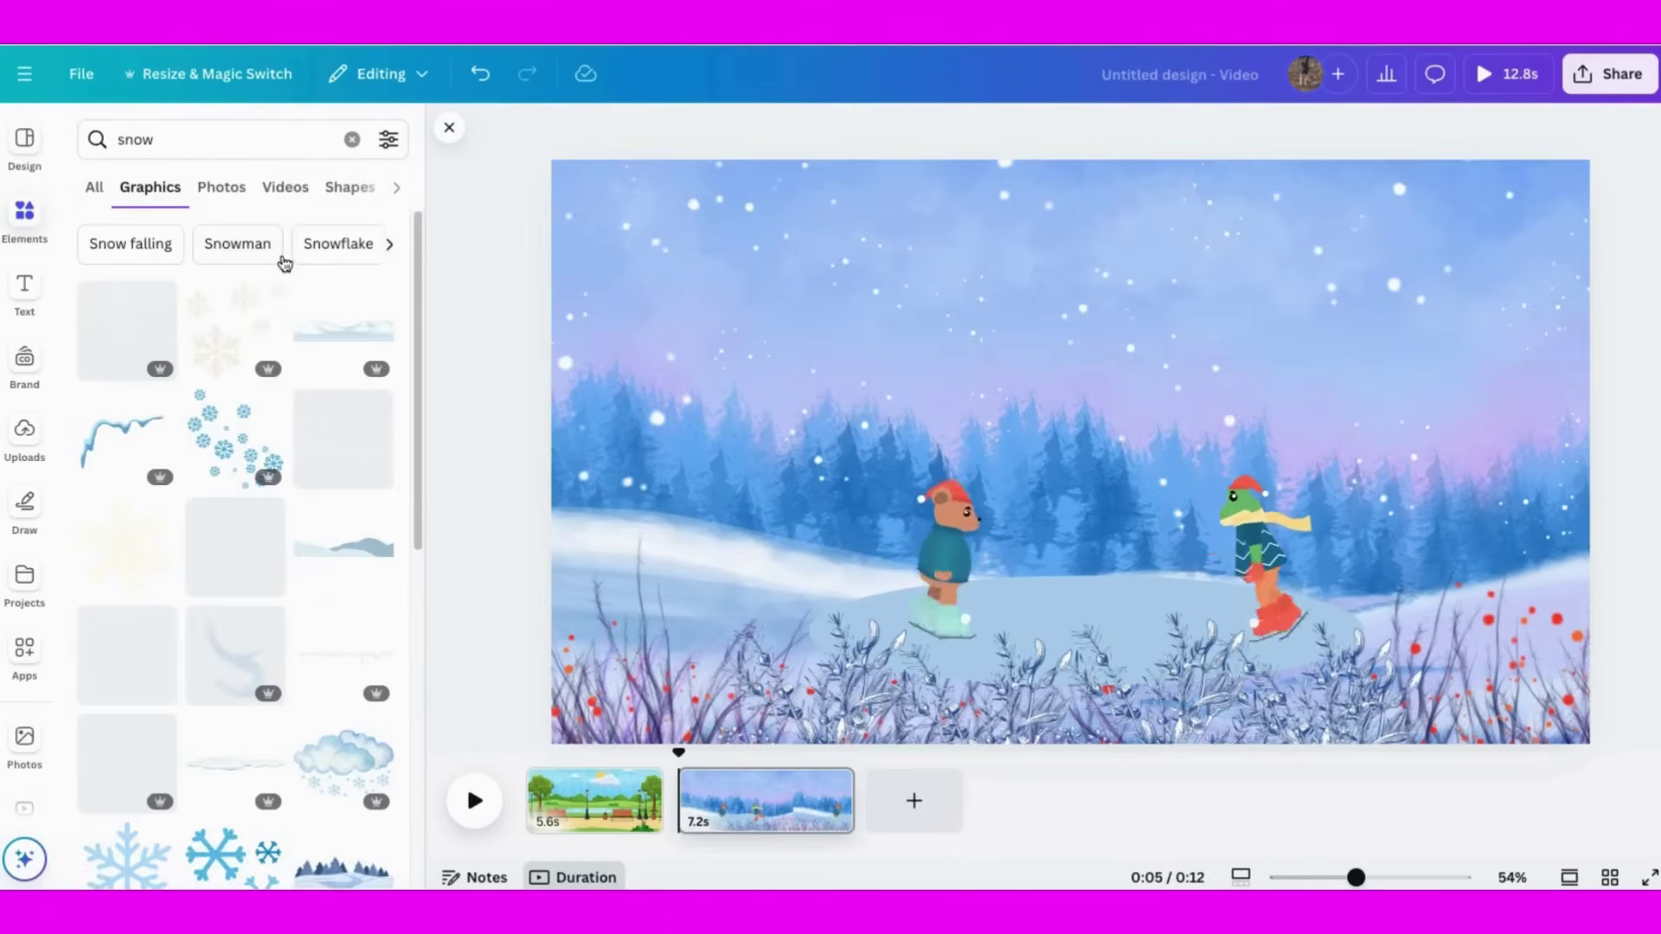
pyautogui.click(389, 139)
pyautogui.click(141, 528)
pyautogui.click(183, 796)
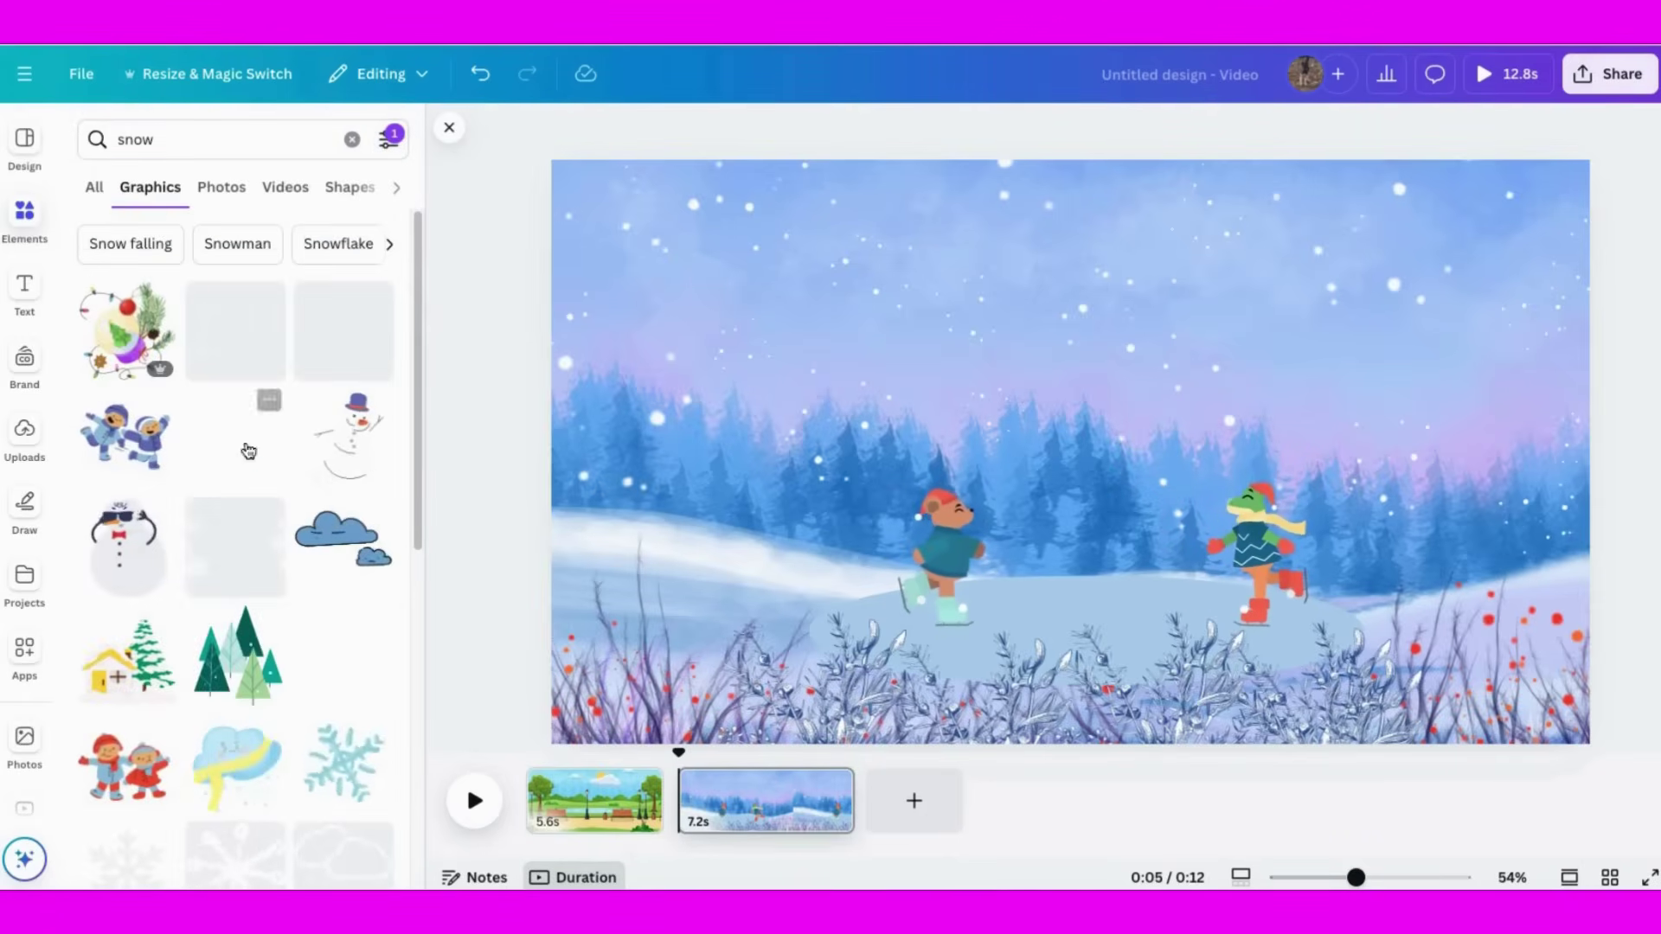
pyautogui.click(238, 326)
pyautogui.moveTo(659, 215); pyautogui.dragTo(709, 268)
pyautogui.moveTo(1440, 649); pyautogui.dragTo(1465, 651)
# Step: Set the snow overlay's transparency to 53 and preview the skating scene
pyautogui.click(1193, 132)
pyautogui.click(1193, 131)
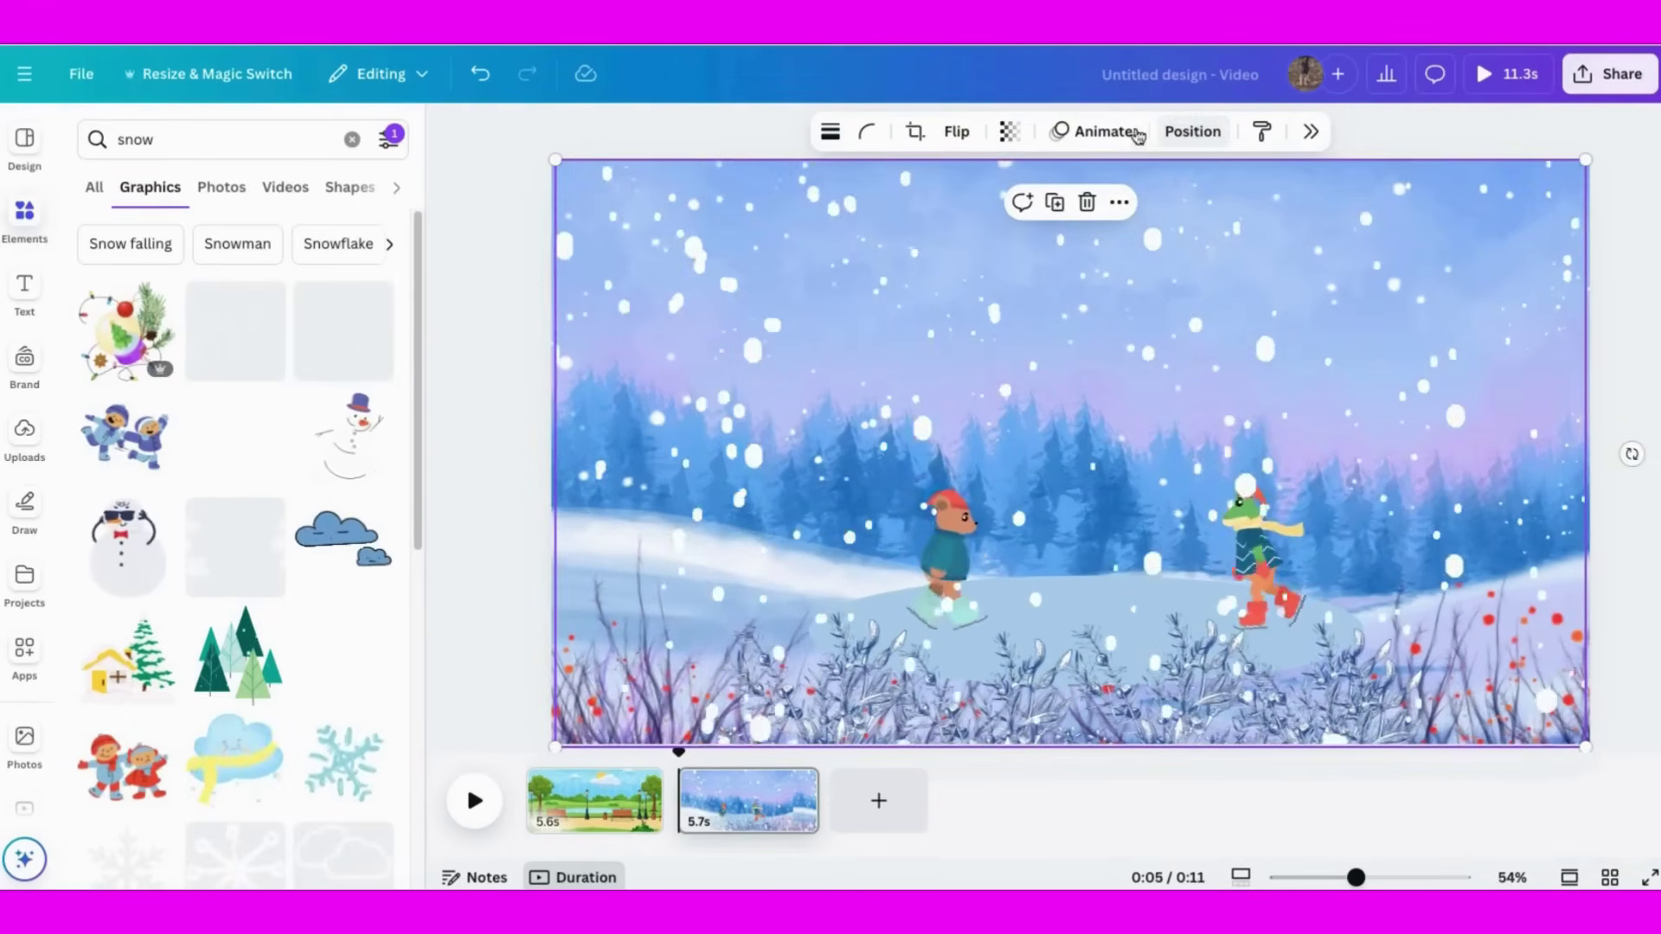
pyautogui.click(1013, 132)
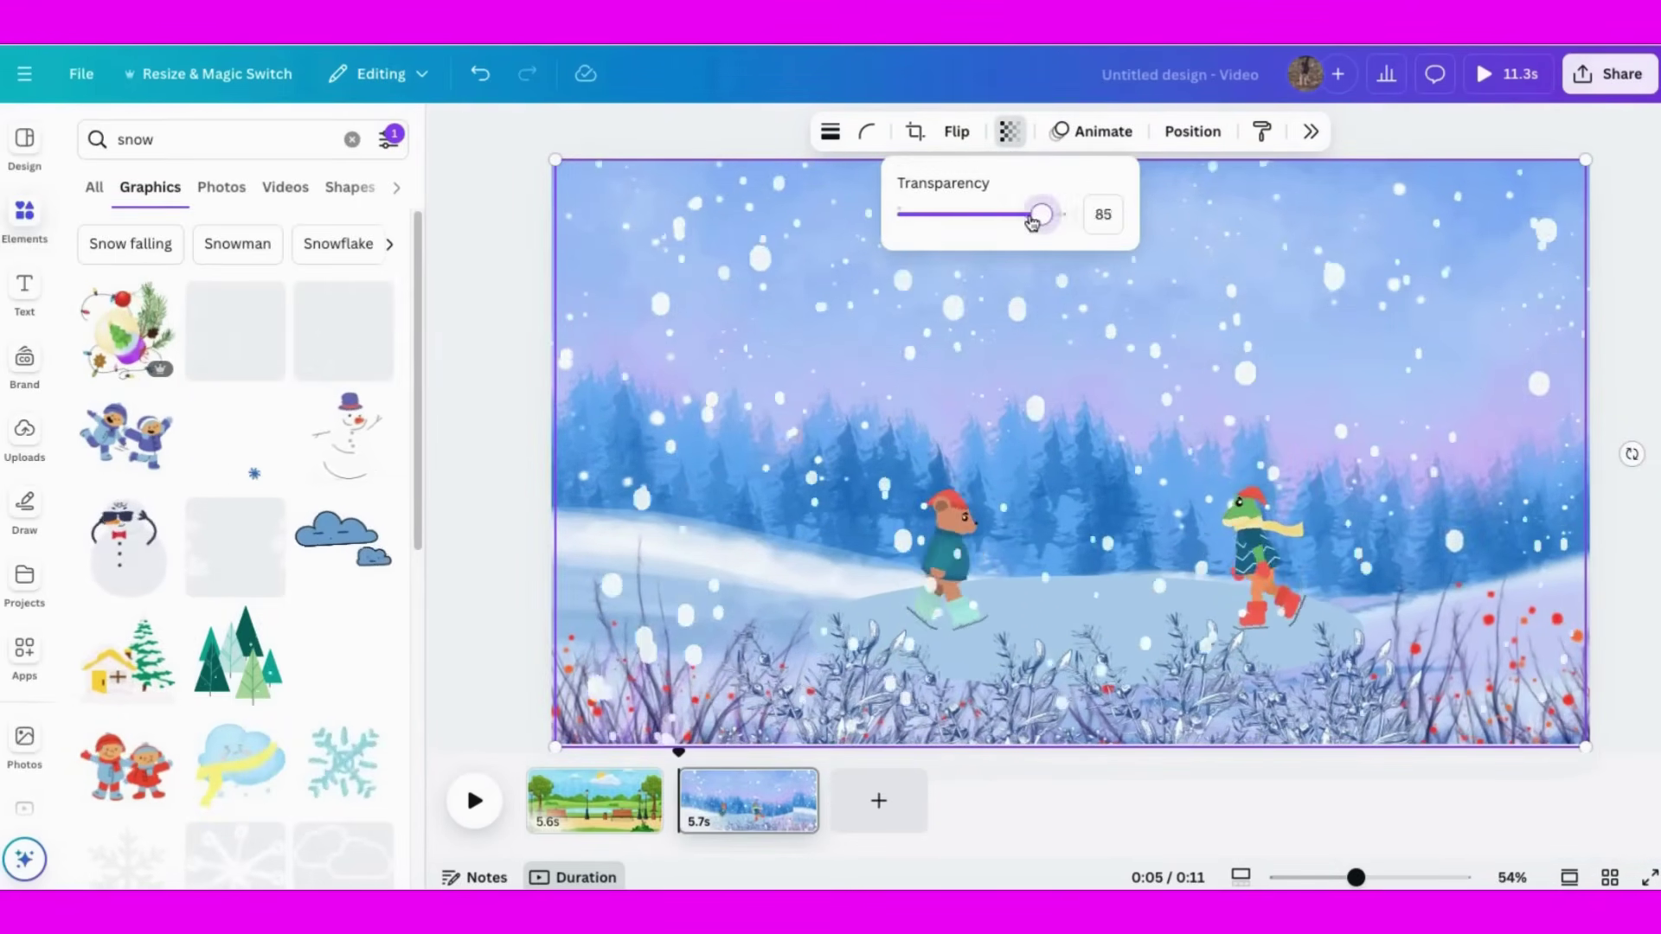
pyautogui.moveTo(1031, 223)
pyautogui.mouseDown()
pyautogui.moveTo(979, 221)
pyautogui.moveTo(1029, 232)
pyautogui.mouseUp()
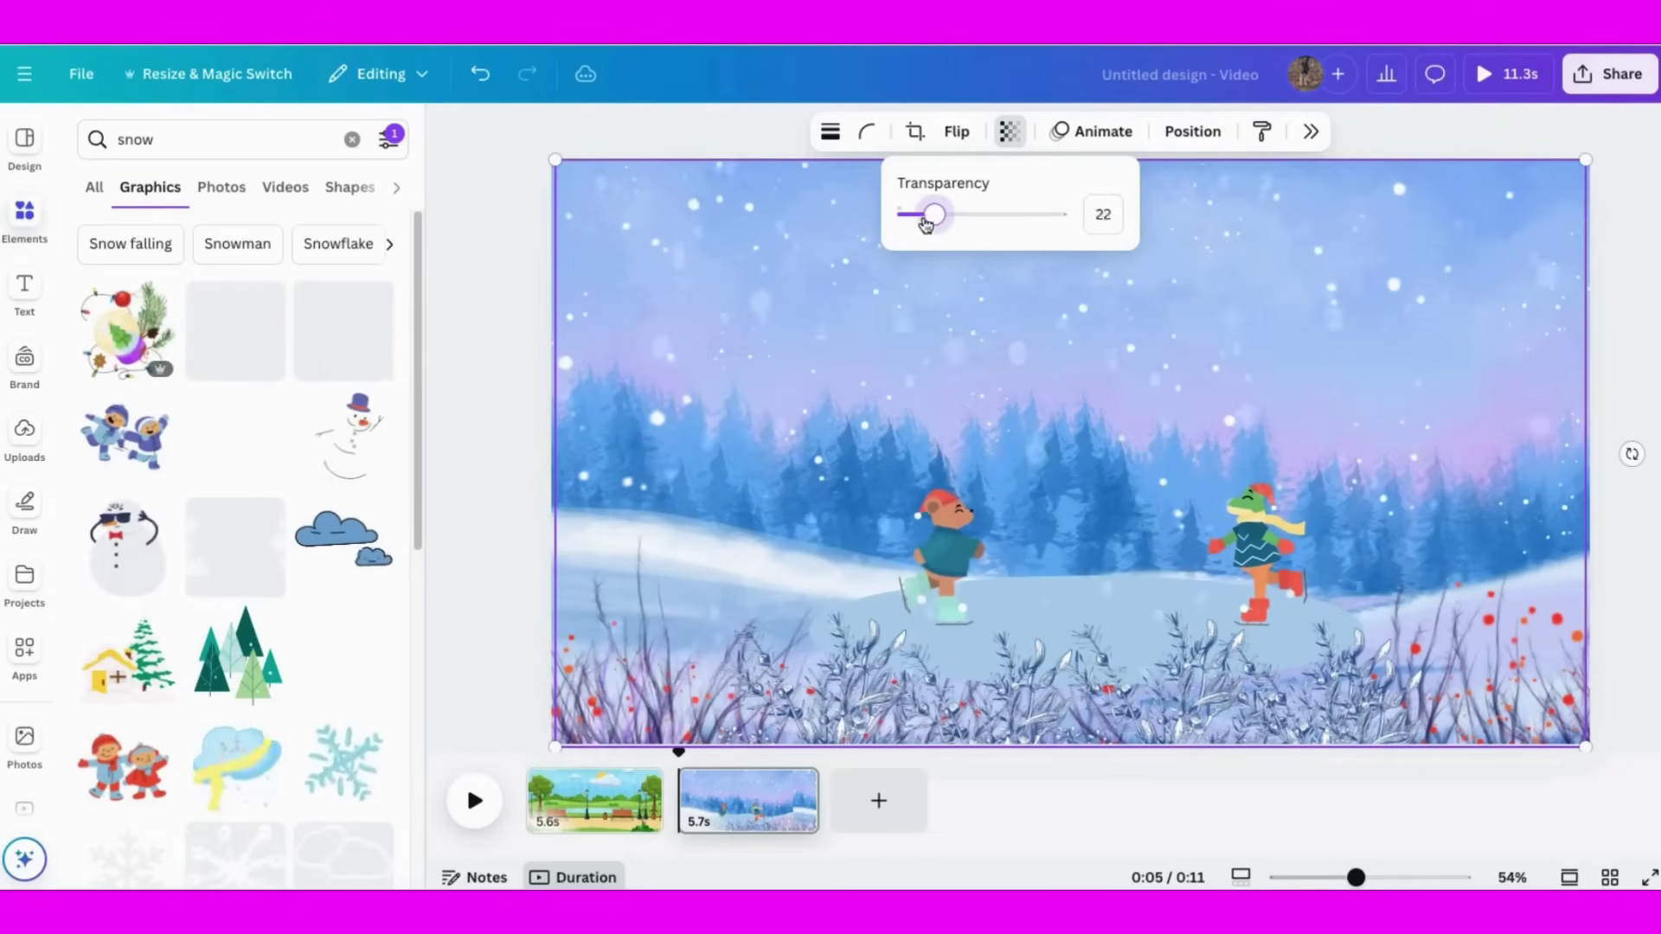
pyautogui.moveTo(965, 239); pyautogui.dragTo(1007, 229)
pyautogui.click(570, 276)
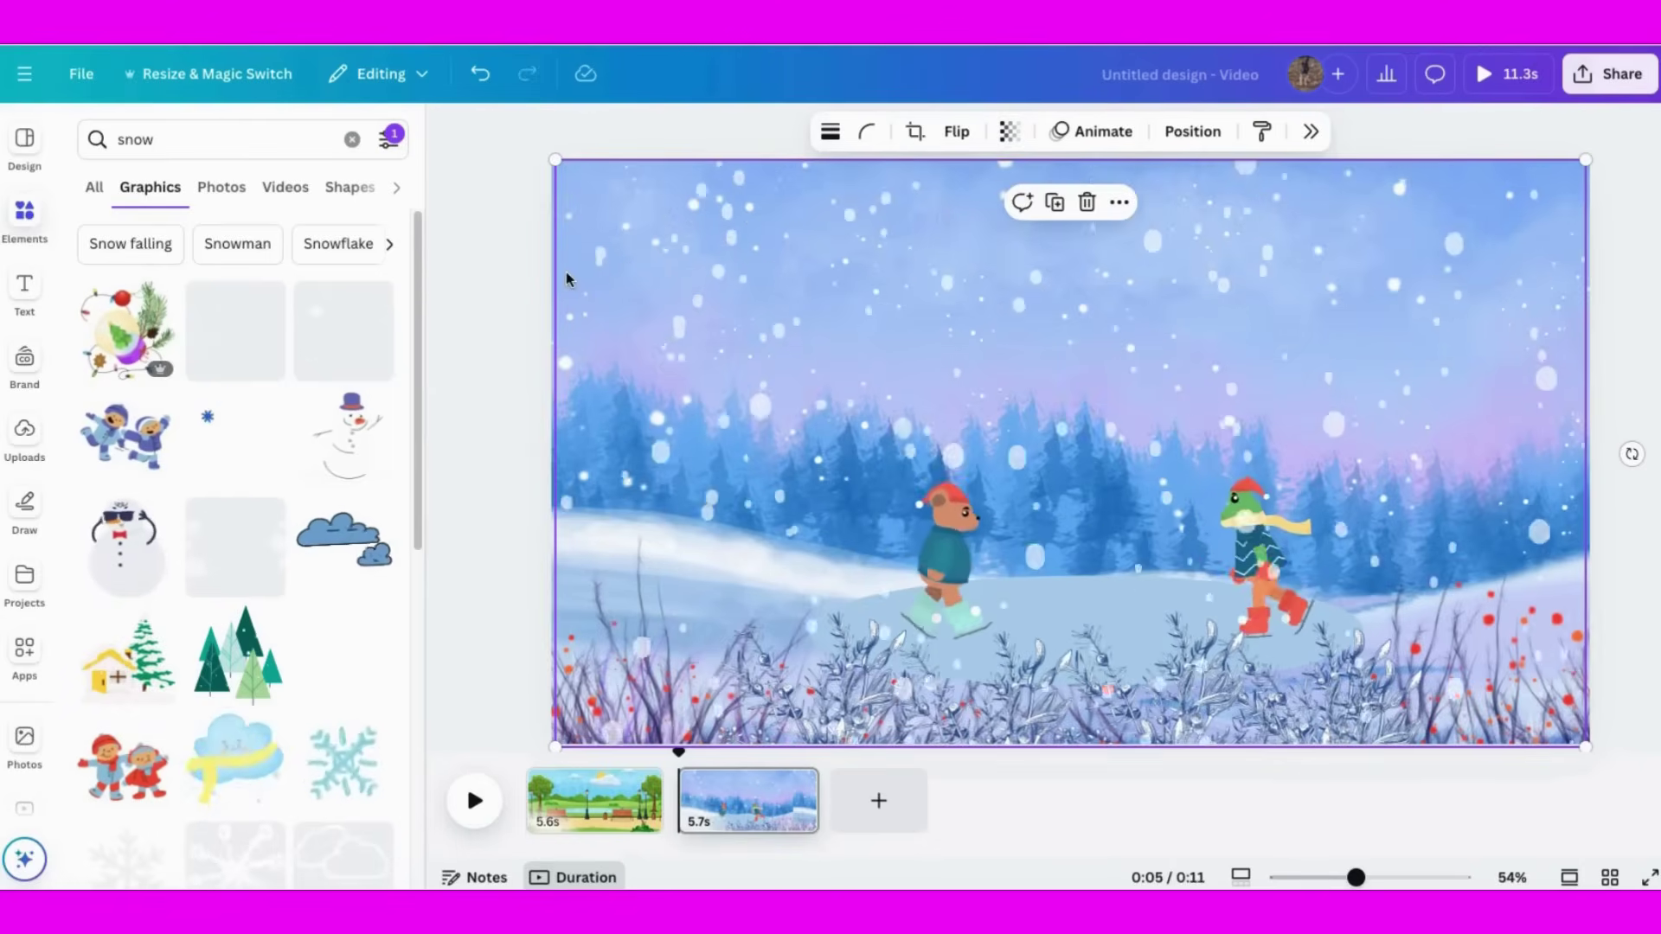
pyautogui.click(474, 800)
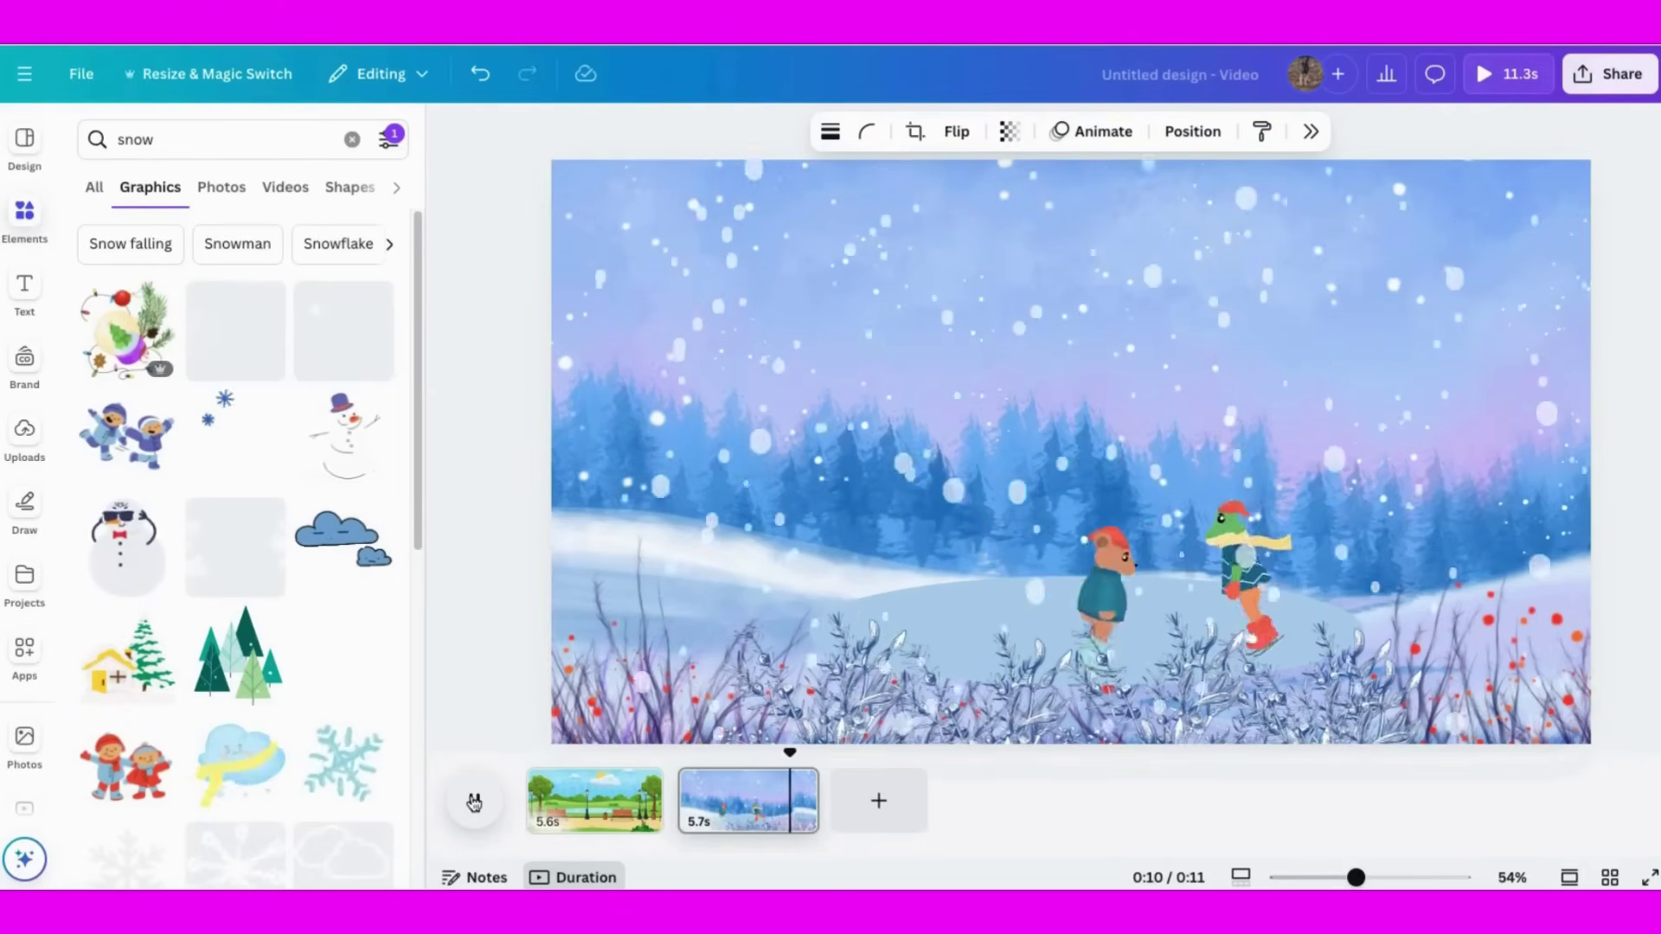
# Step: Add a third page covered by the tree-and-rolling-hills graphic from a 'landscape' search
pyautogui.click(878, 804)
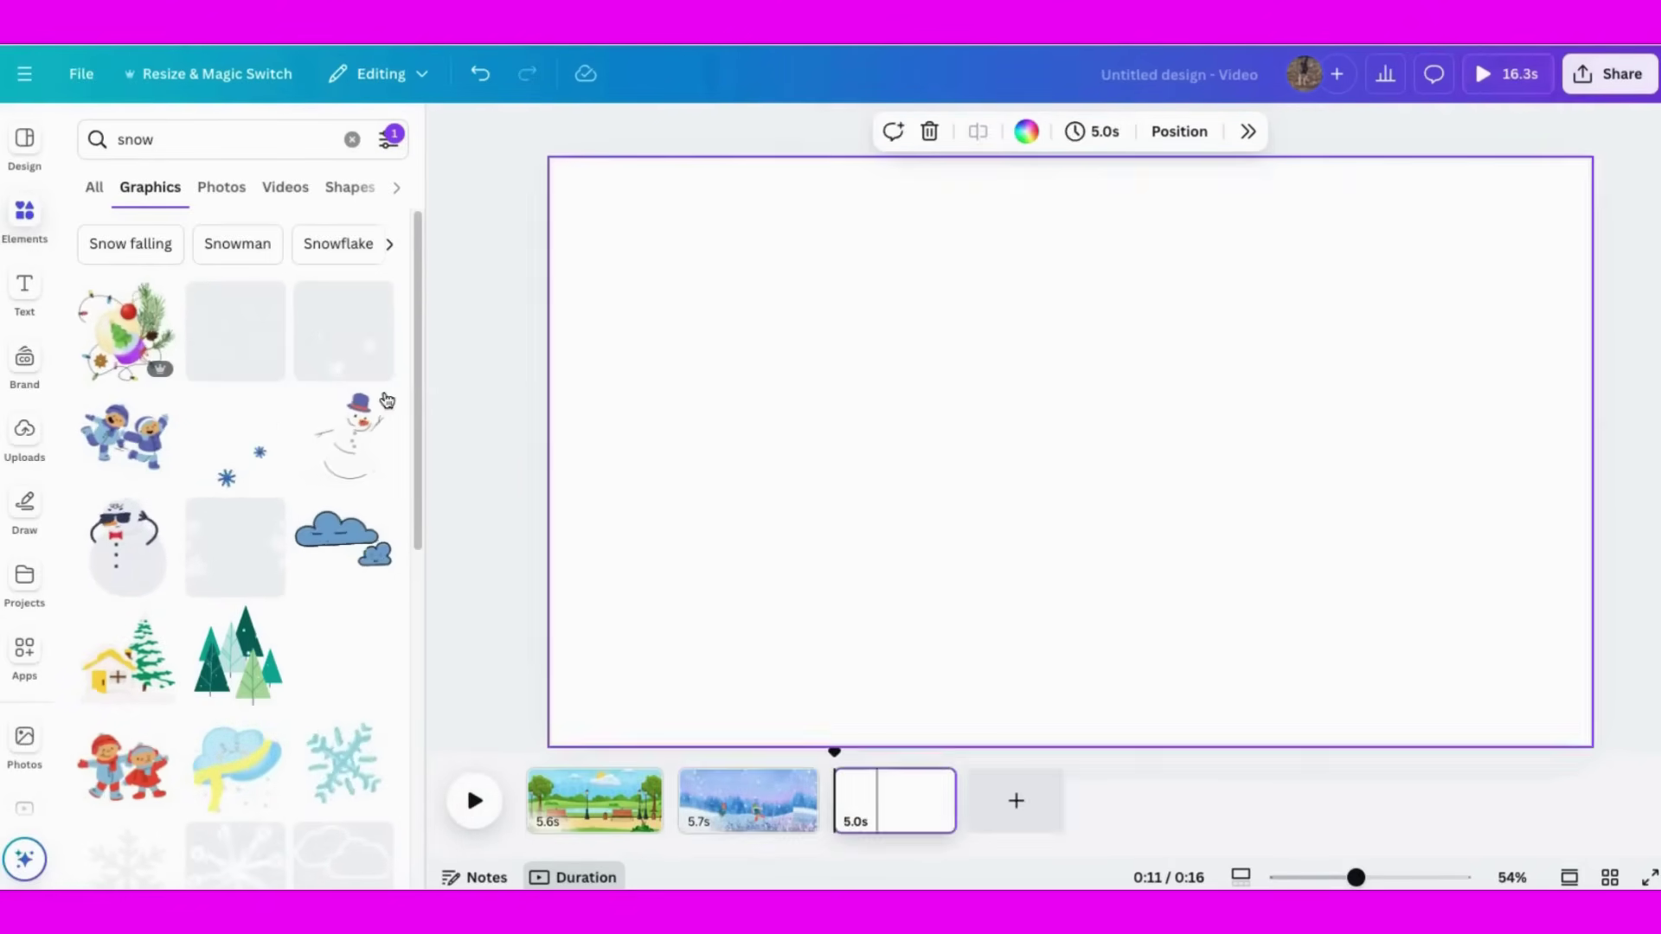
pyautogui.click(351, 139)
pyautogui.write('landscape')
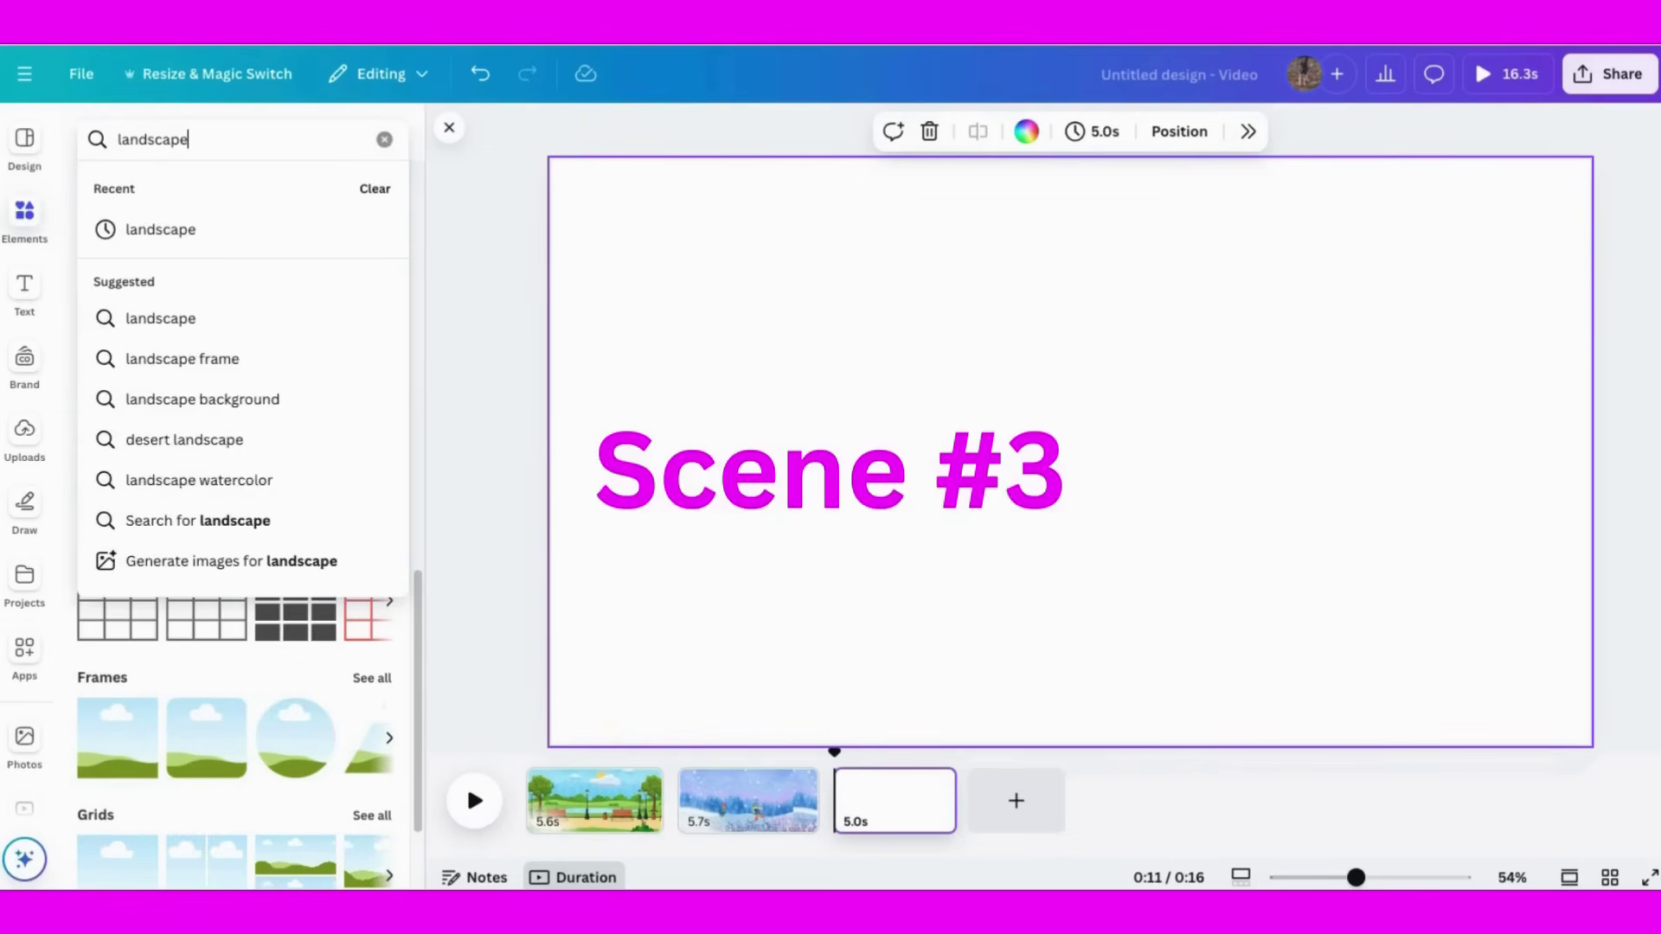
pyautogui.press('Return')
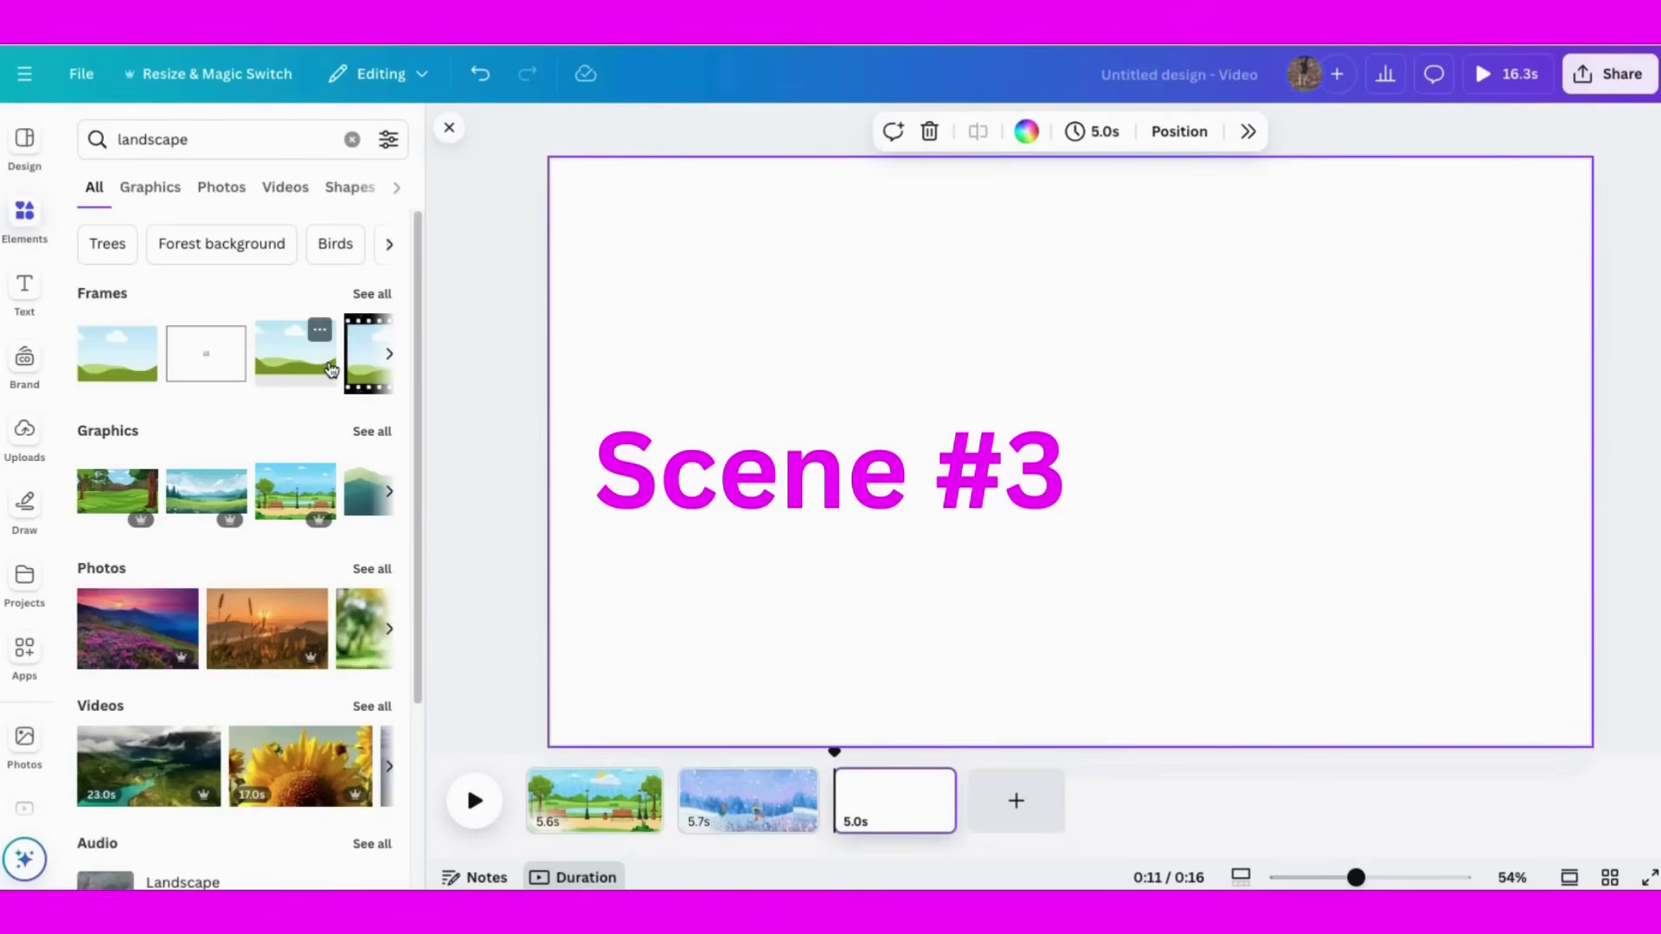
pyautogui.click(376, 425)
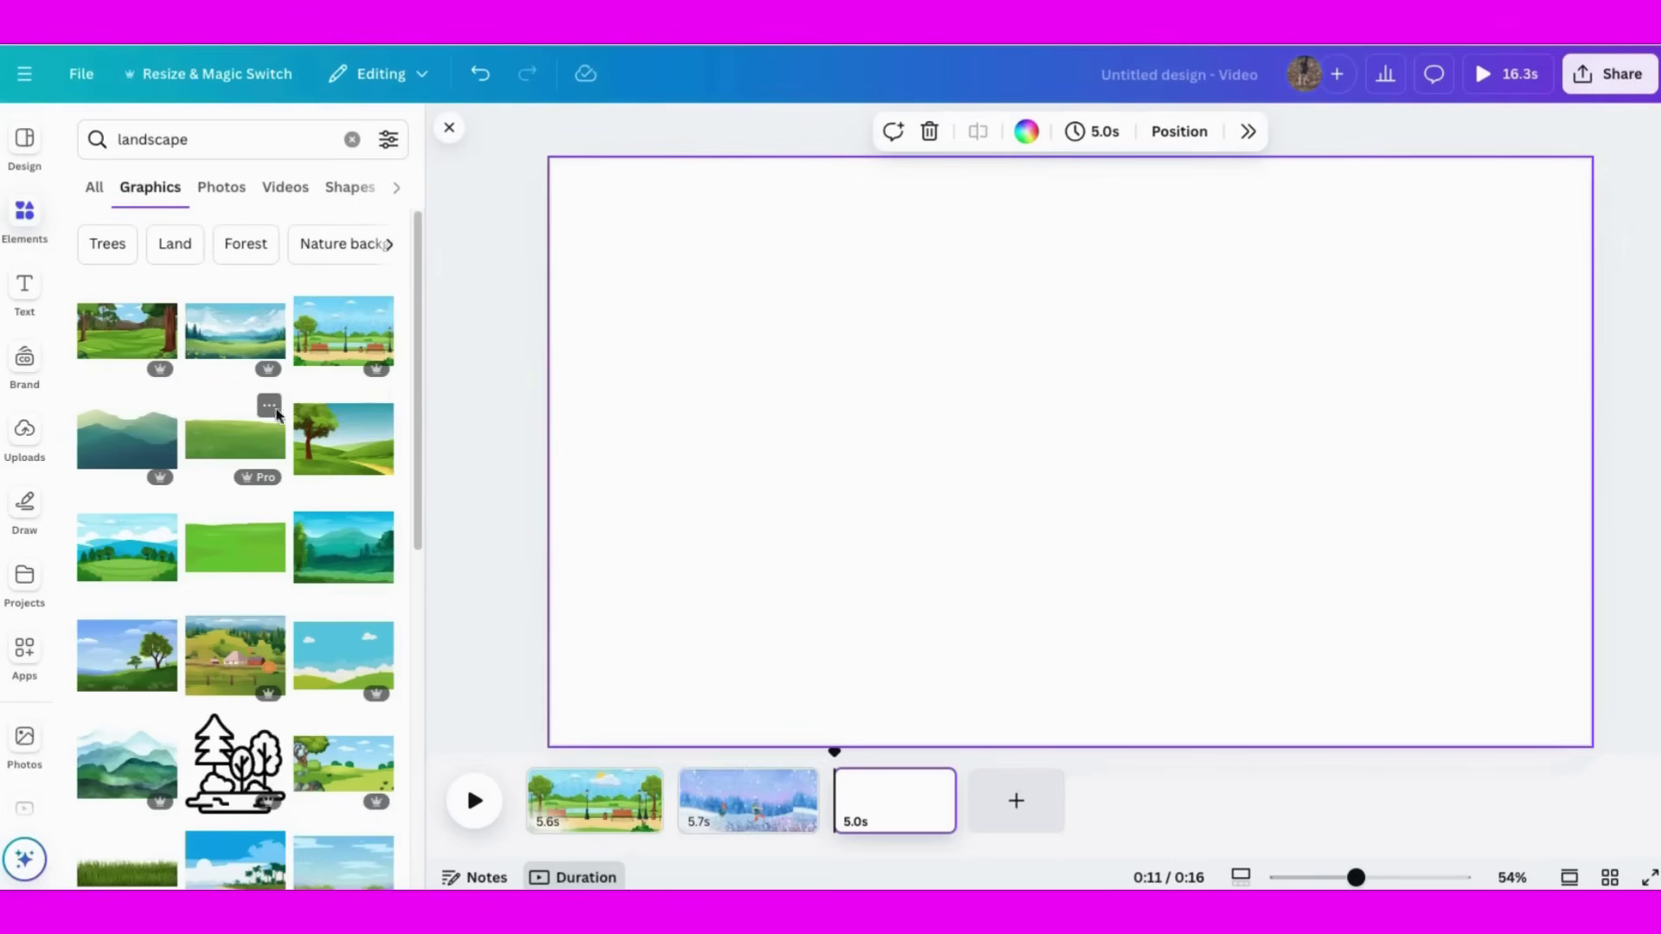
pyautogui.click(325, 422)
pyautogui.moveTo(731, 686); pyautogui.dragTo(475, 826)
pyautogui.moveTo(789, 548); pyautogui.dragTo(979, 445)
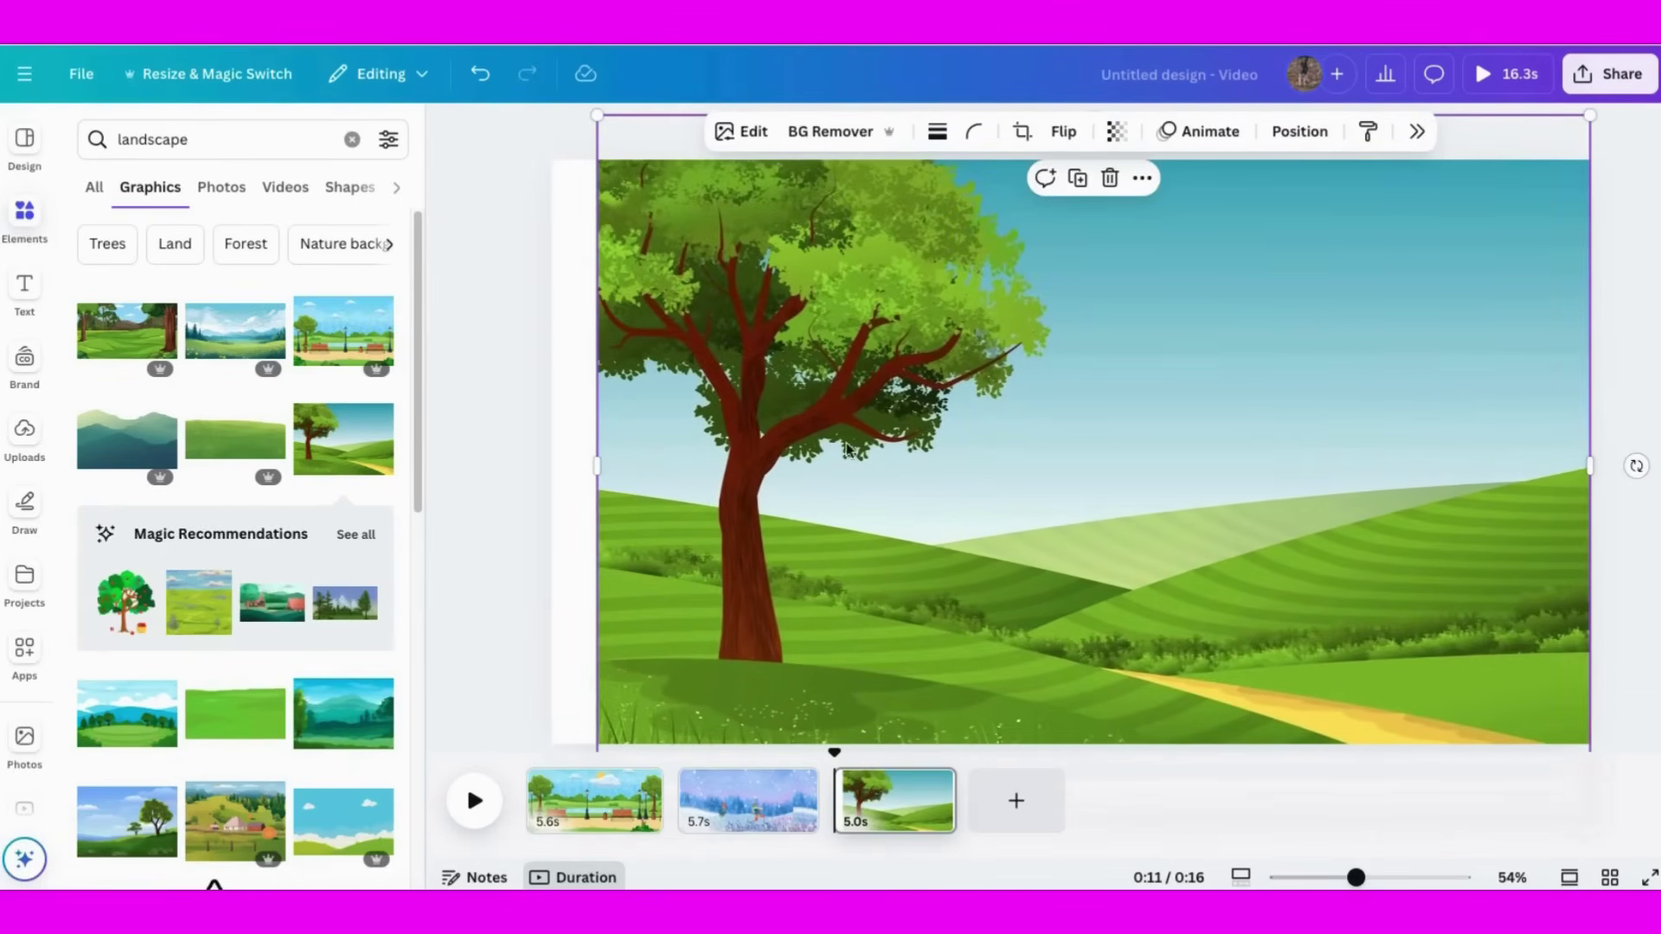
pyautogui.moveTo(603, 465); pyautogui.dragTo(545, 464)
pyautogui.moveTo(720, 481); pyautogui.dragTo(698, 475)
pyautogui.click(488, 474)
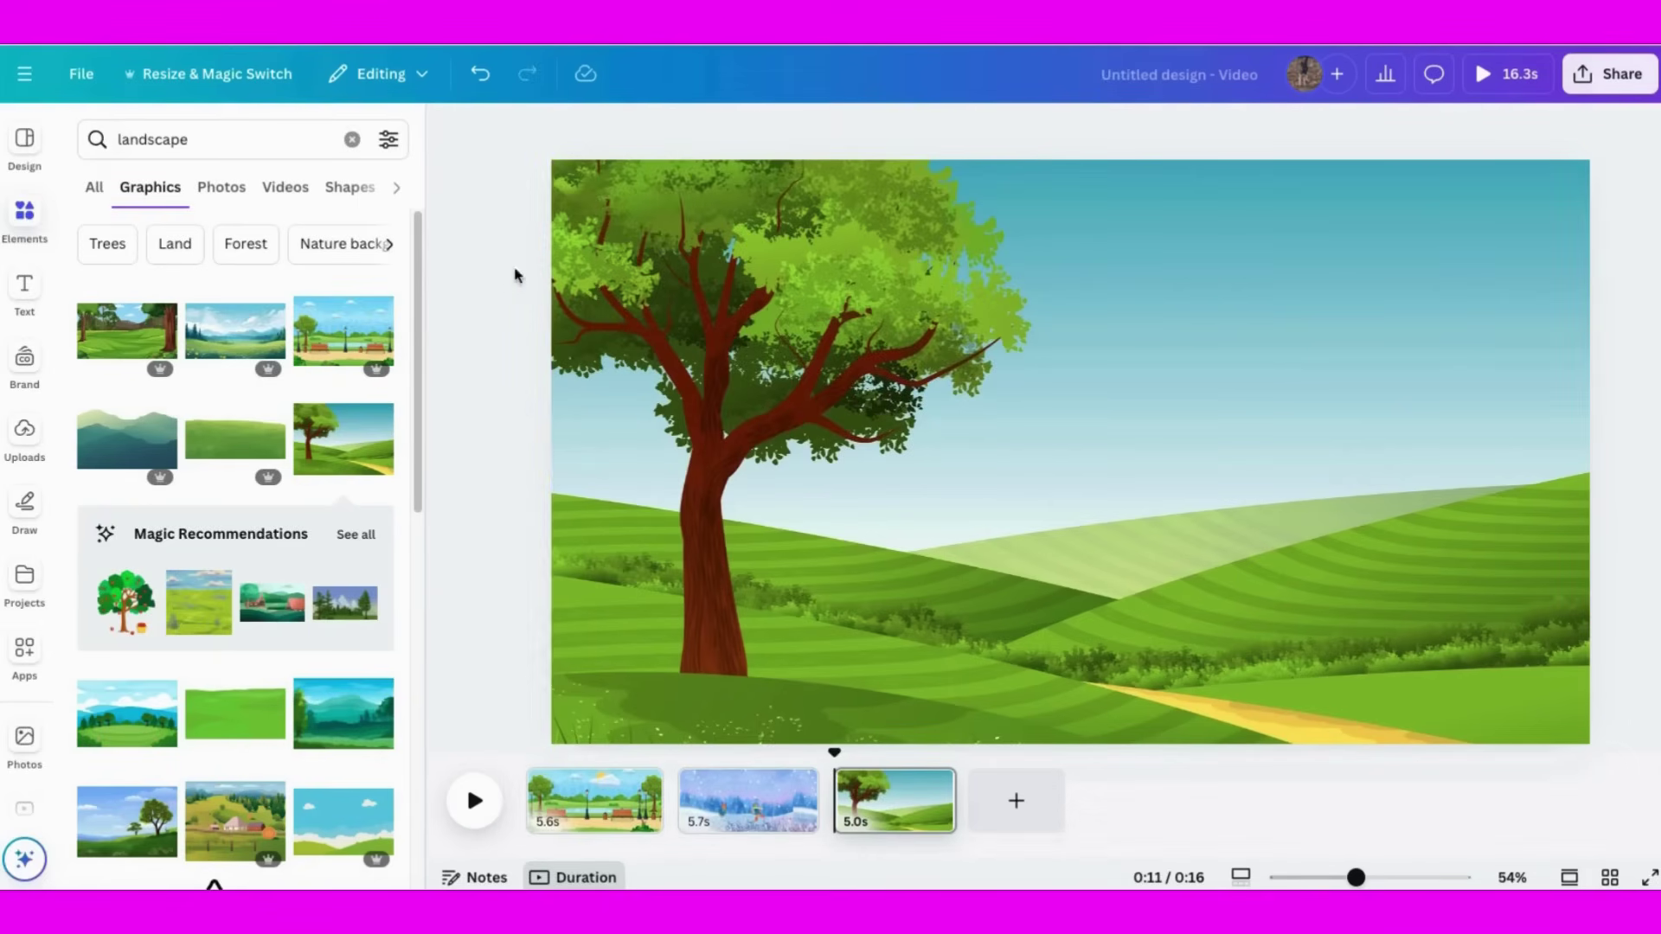
# Step: Add a small bird graphic from a 'birds' search to the top-right sky
pyautogui.click(202, 139)
pyautogui.write('birds')
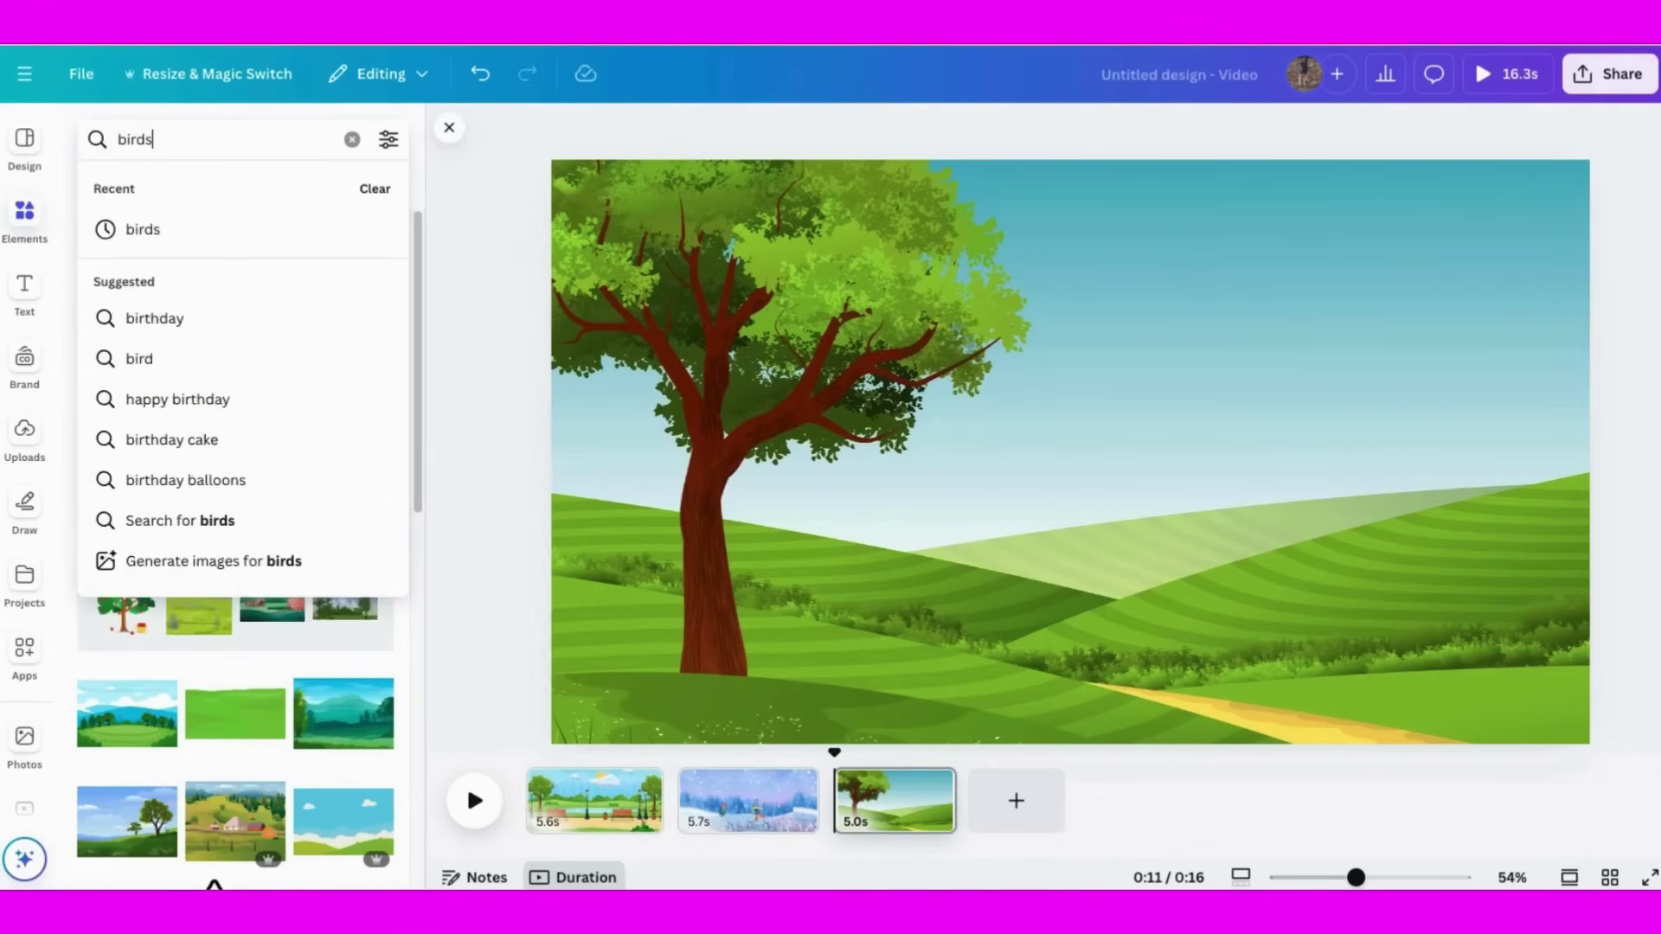
pyautogui.press('Return')
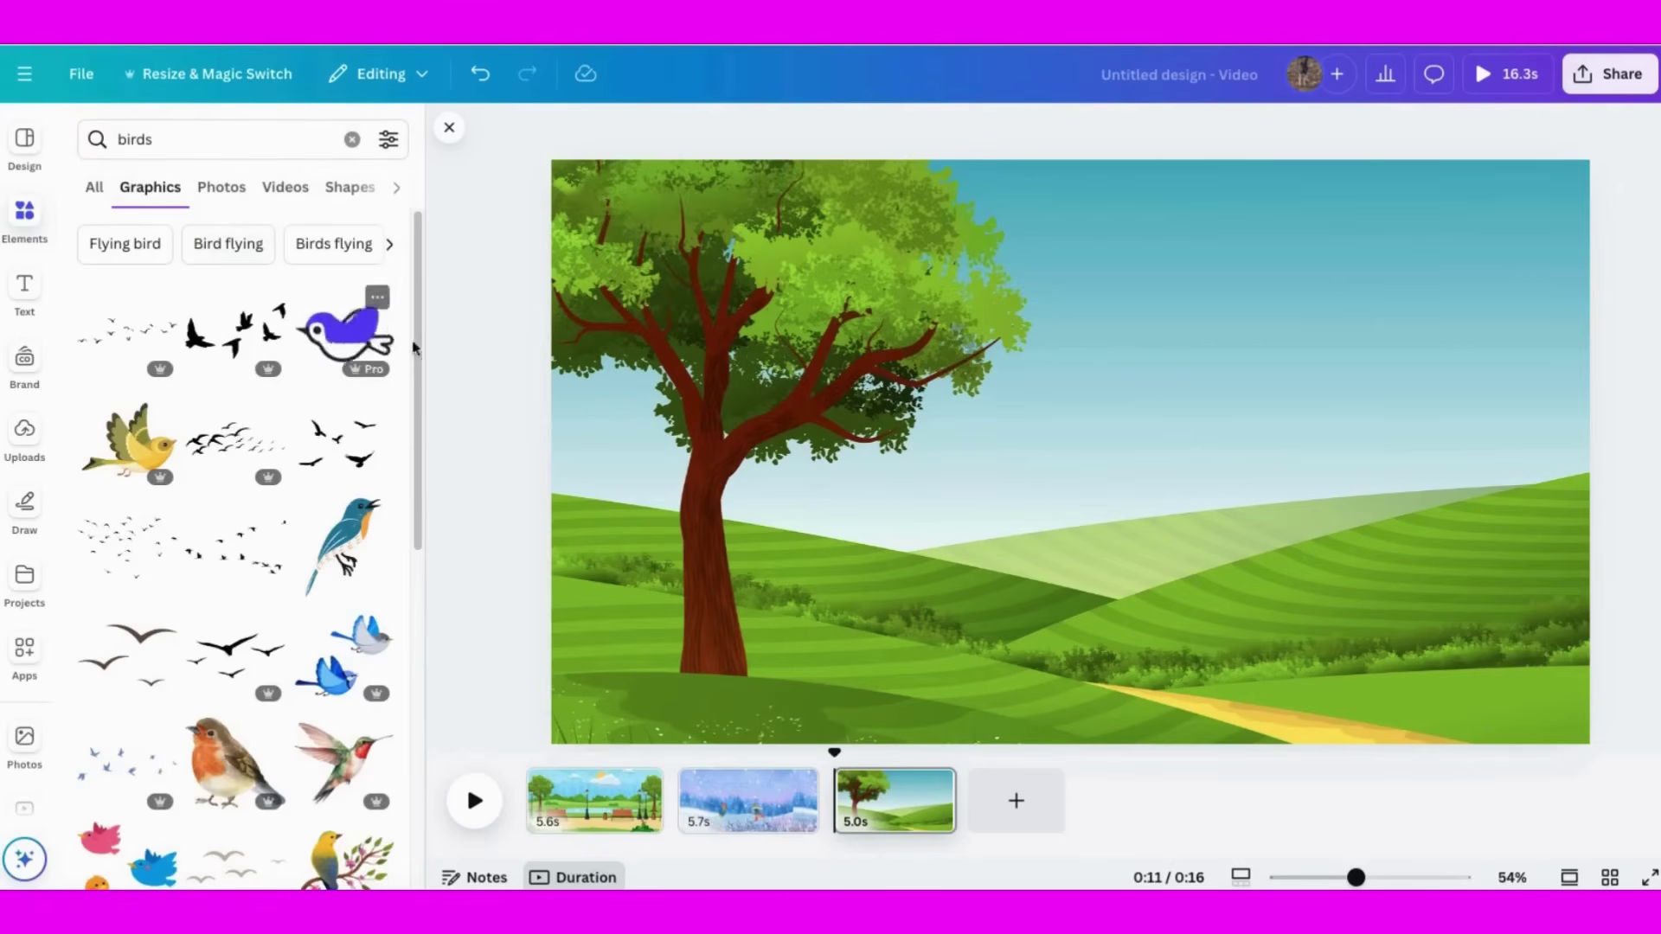
pyautogui.click(346, 329)
pyautogui.moveTo(1305, 216); pyautogui.dragTo(880, 578)
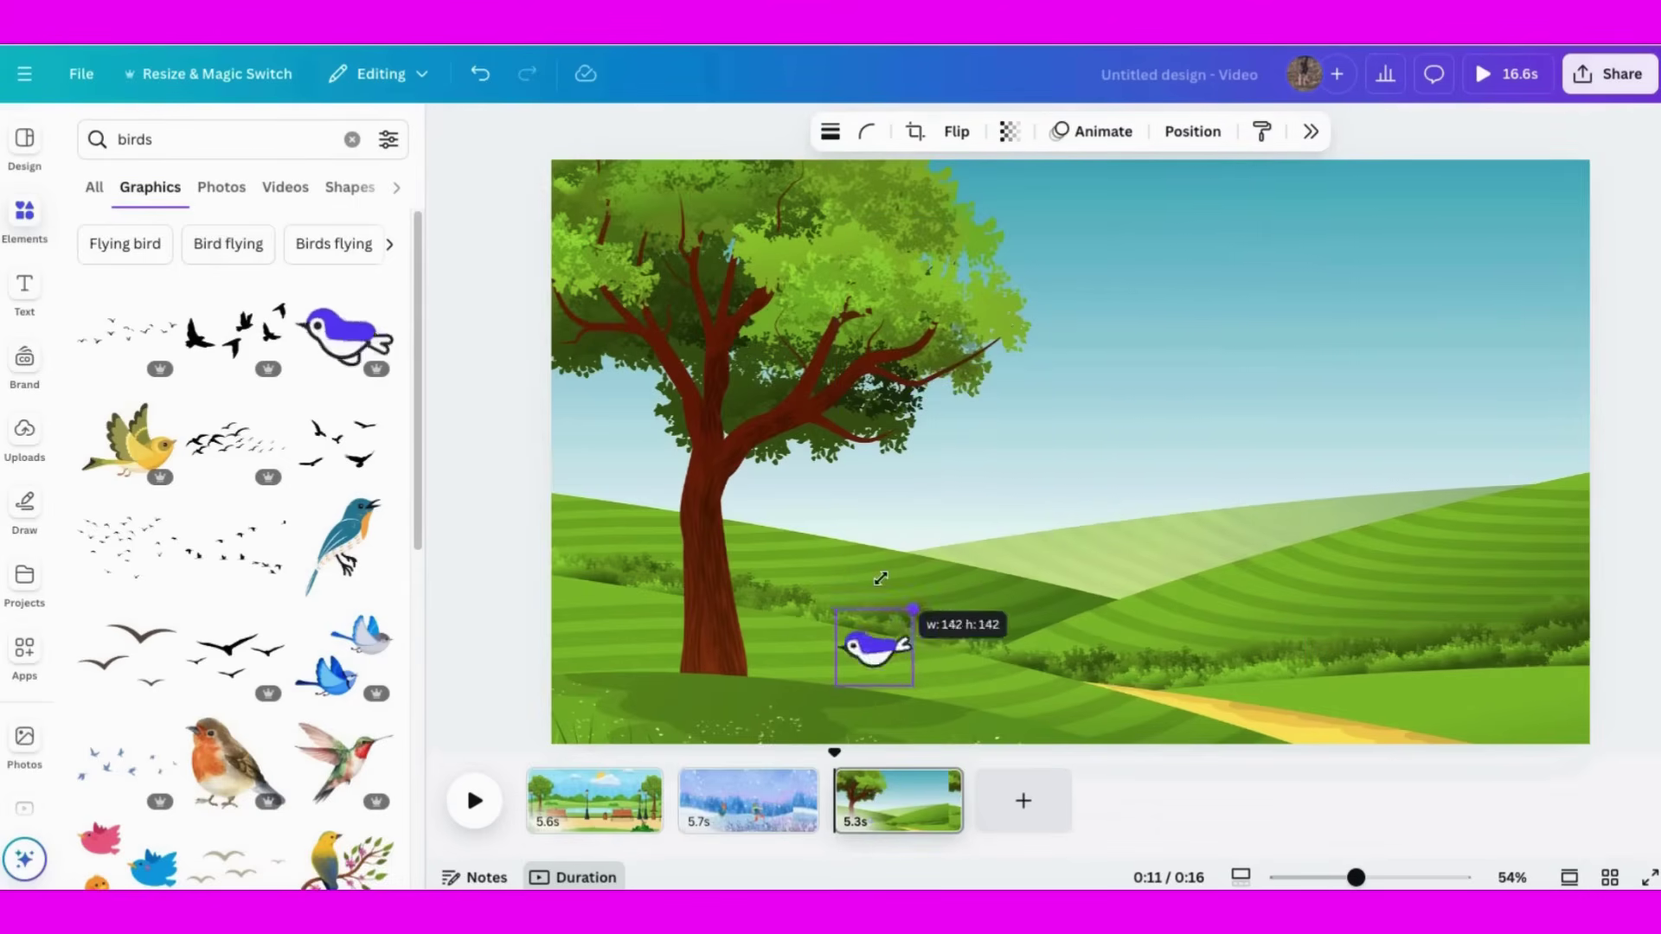
pyautogui.moveTo(871, 650); pyautogui.dragTo(1519, 217)
# Step: Give the bird a custom flight path across the sky to the tree
pyautogui.click(1138, 135)
pyautogui.click(1441, 374)
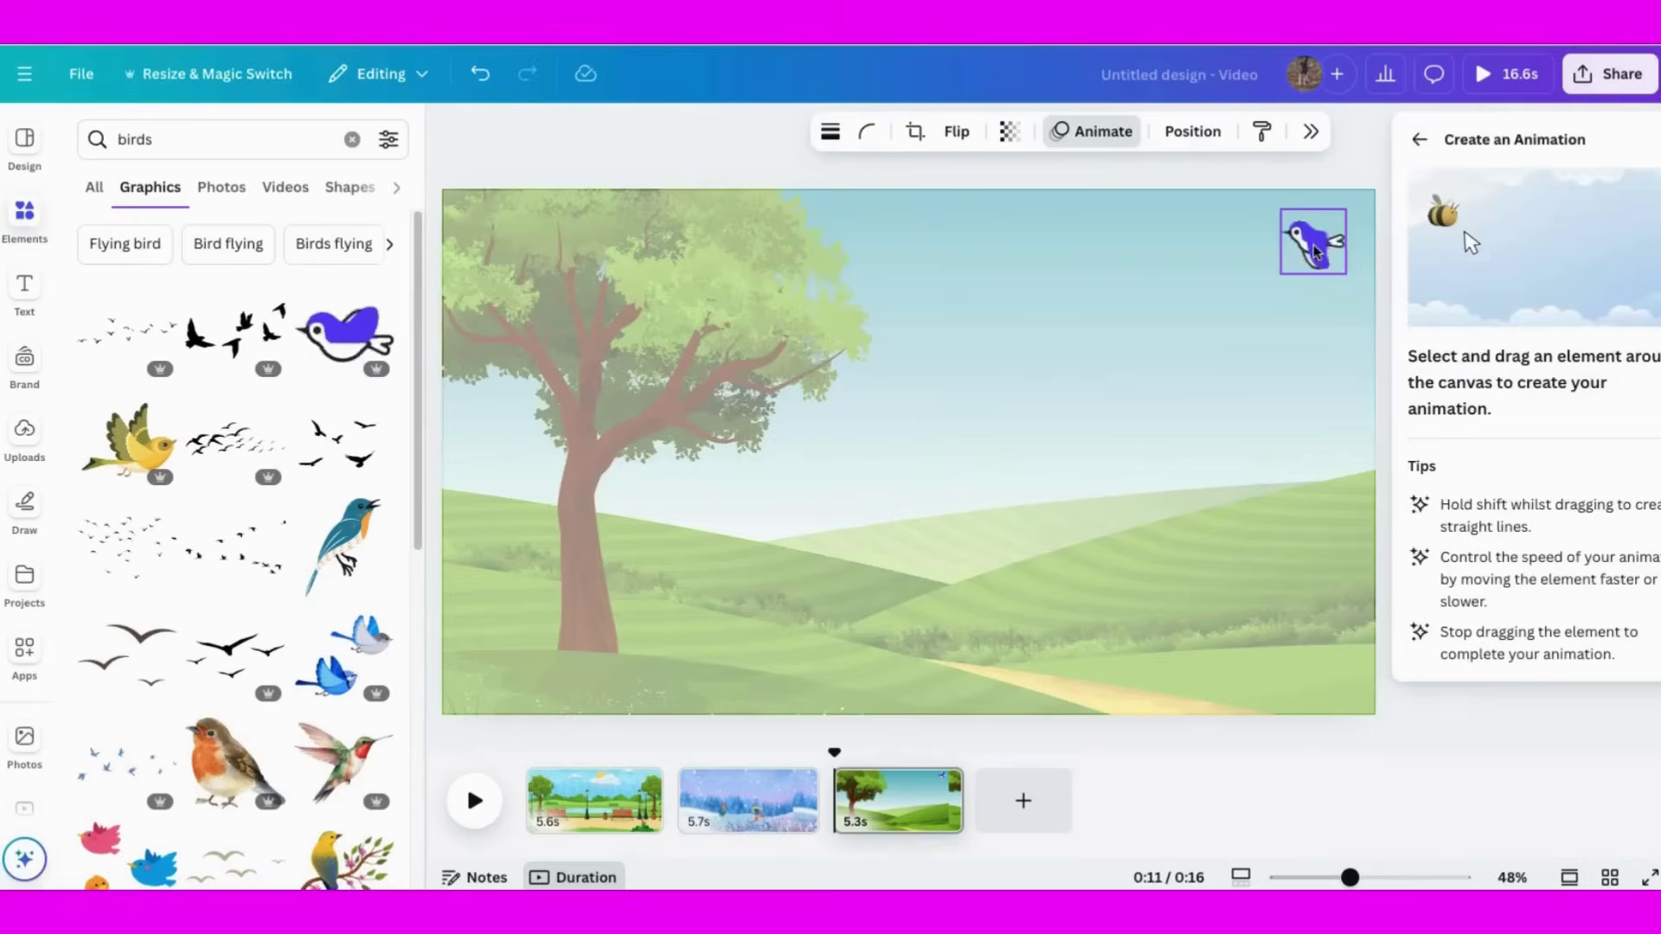
pyautogui.moveTo(1231, 259)
pyautogui.mouseDown()
pyautogui.moveTo(1063, 280)
pyautogui.moveTo(909, 252)
pyautogui.moveTo(767, 271)
pyautogui.mouseUp()
pyautogui.moveTo(547, 263); pyautogui.dragTo(538, 262)
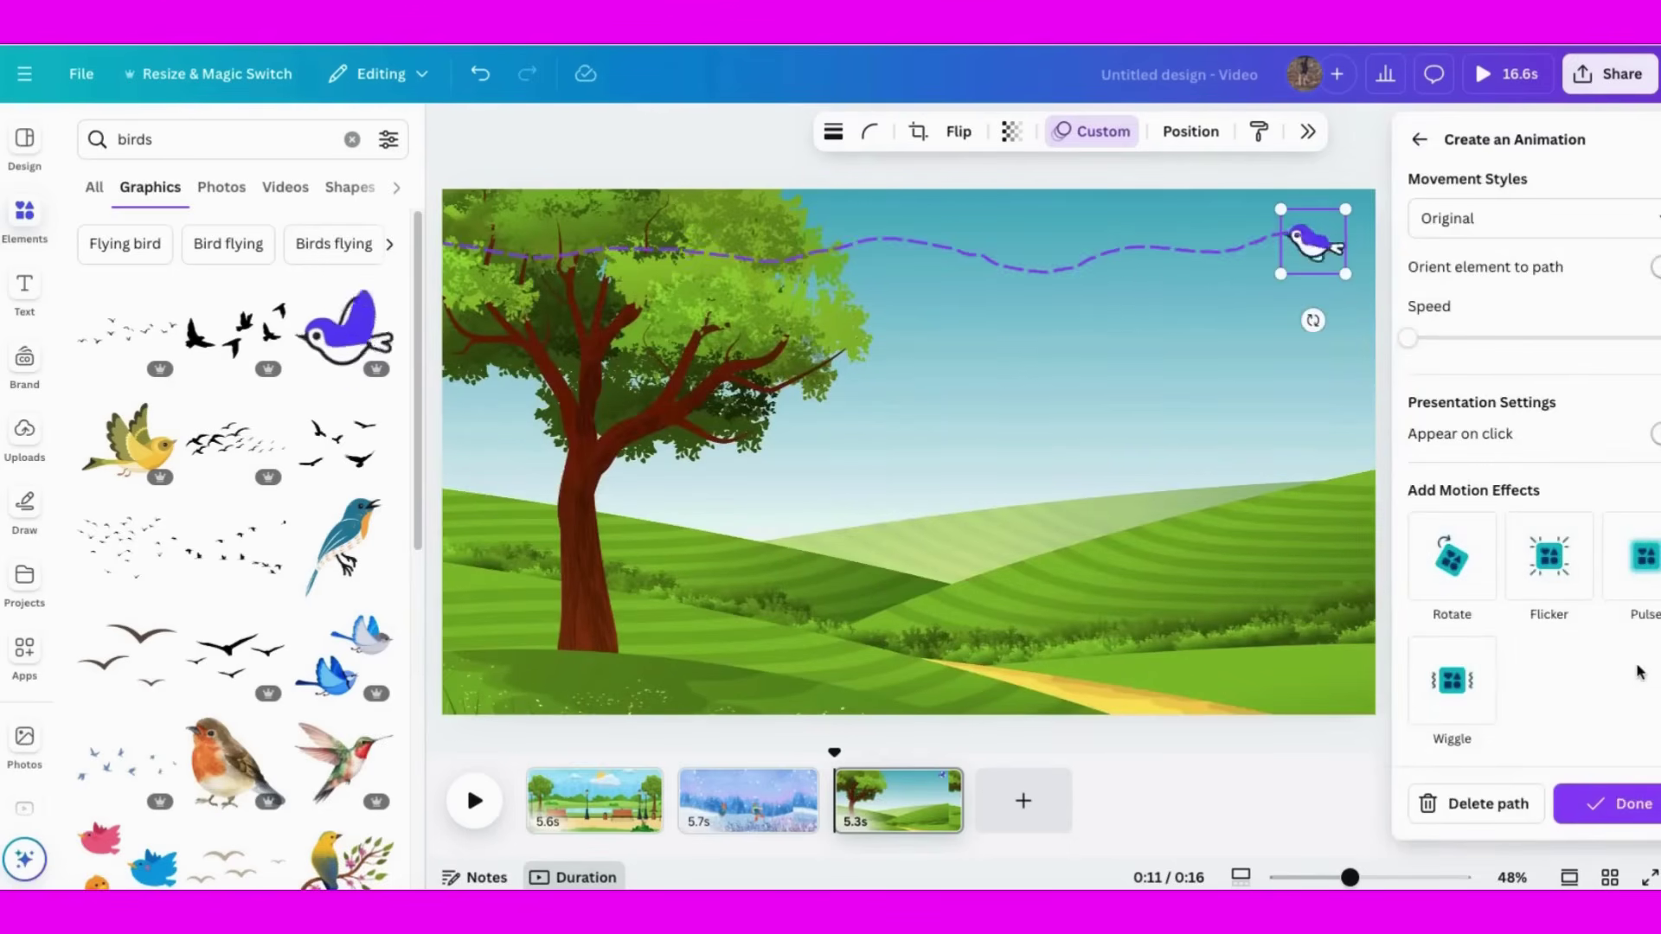
pyautogui.click(1427, 339)
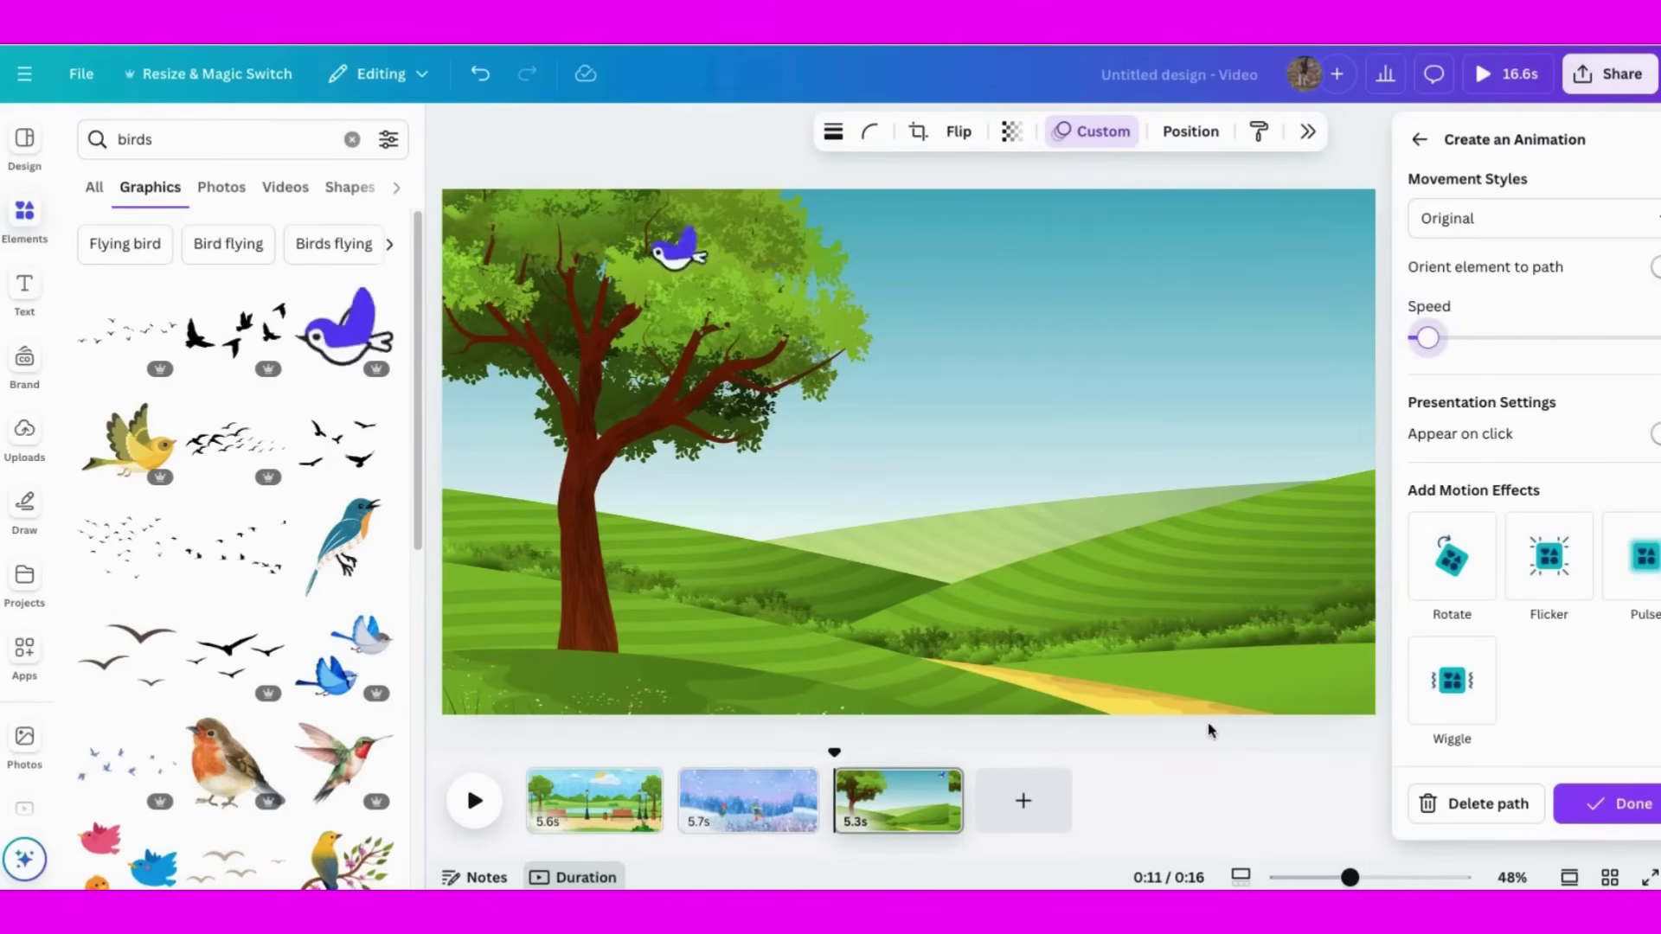
pyautogui.click(1628, 812)
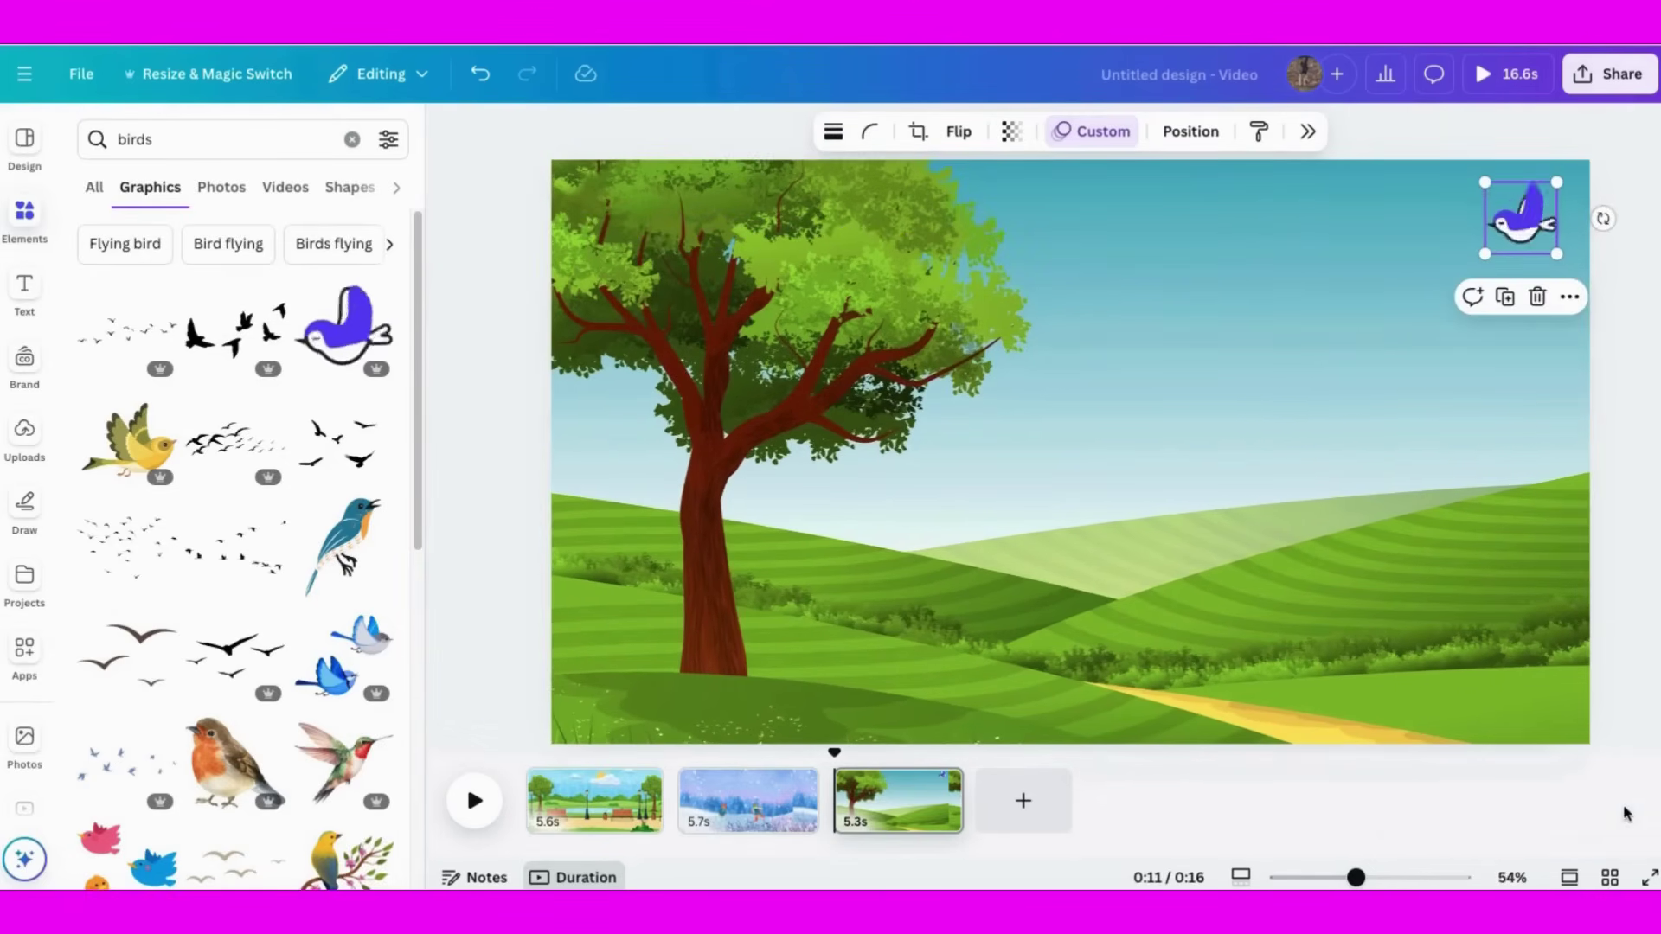
# Step: Place a small quail in the grass and a duplicate beside the tree trunk
pyautogui.scroll(-5, 301, 593)
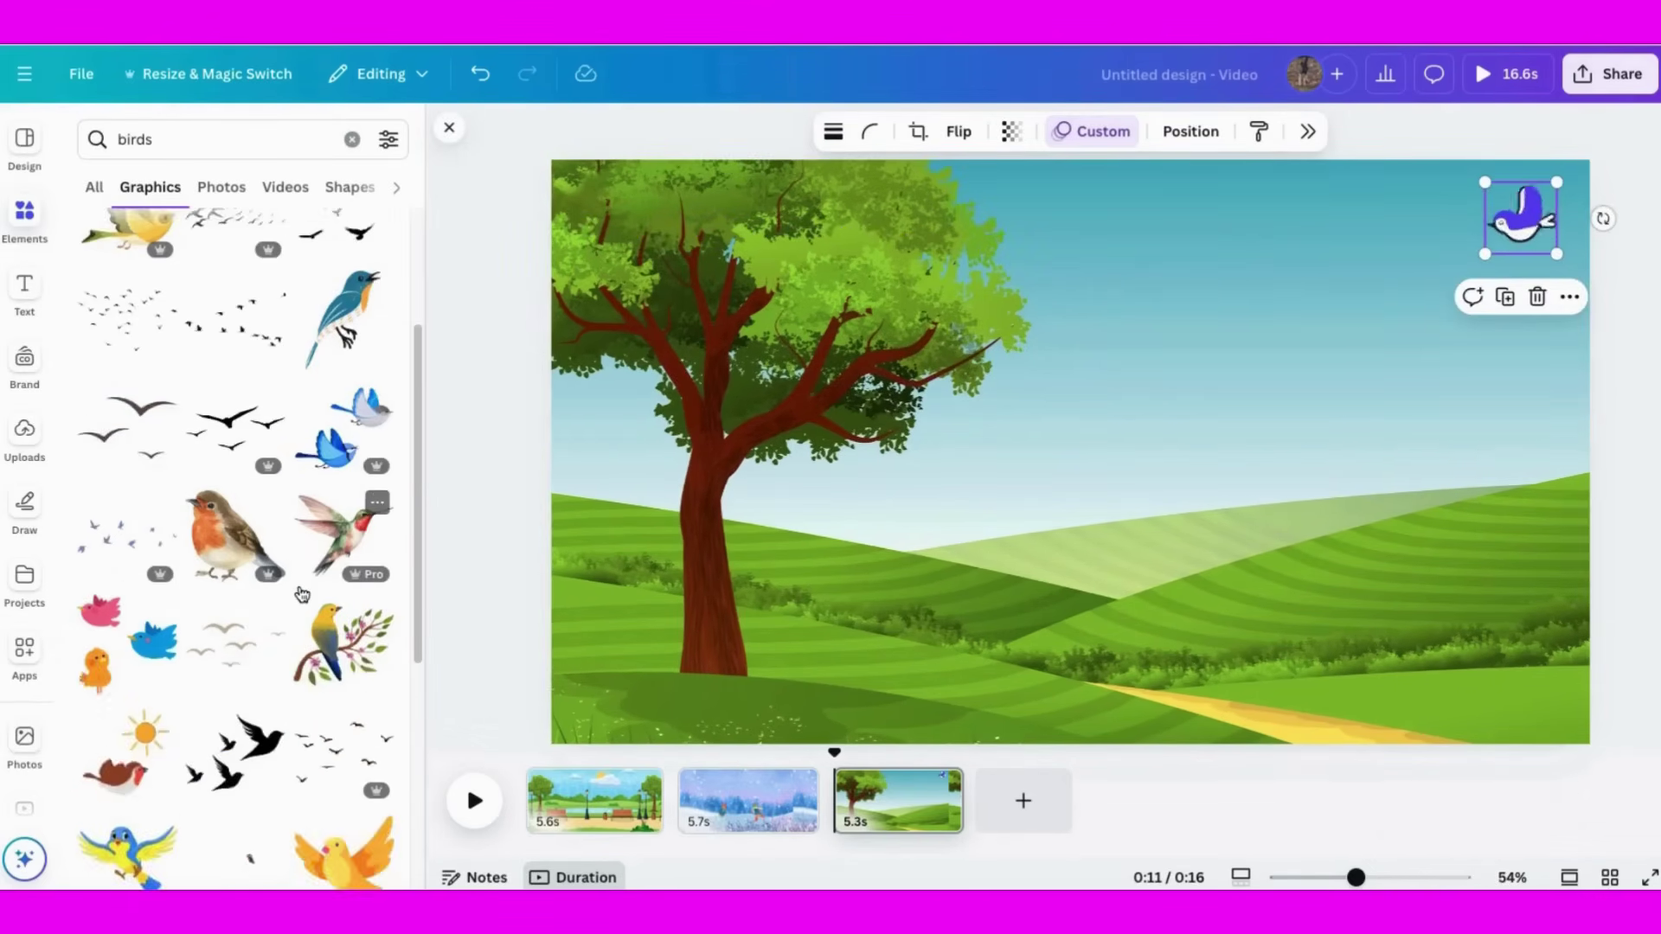
pyautogui.scroll(-10, 302, 594)
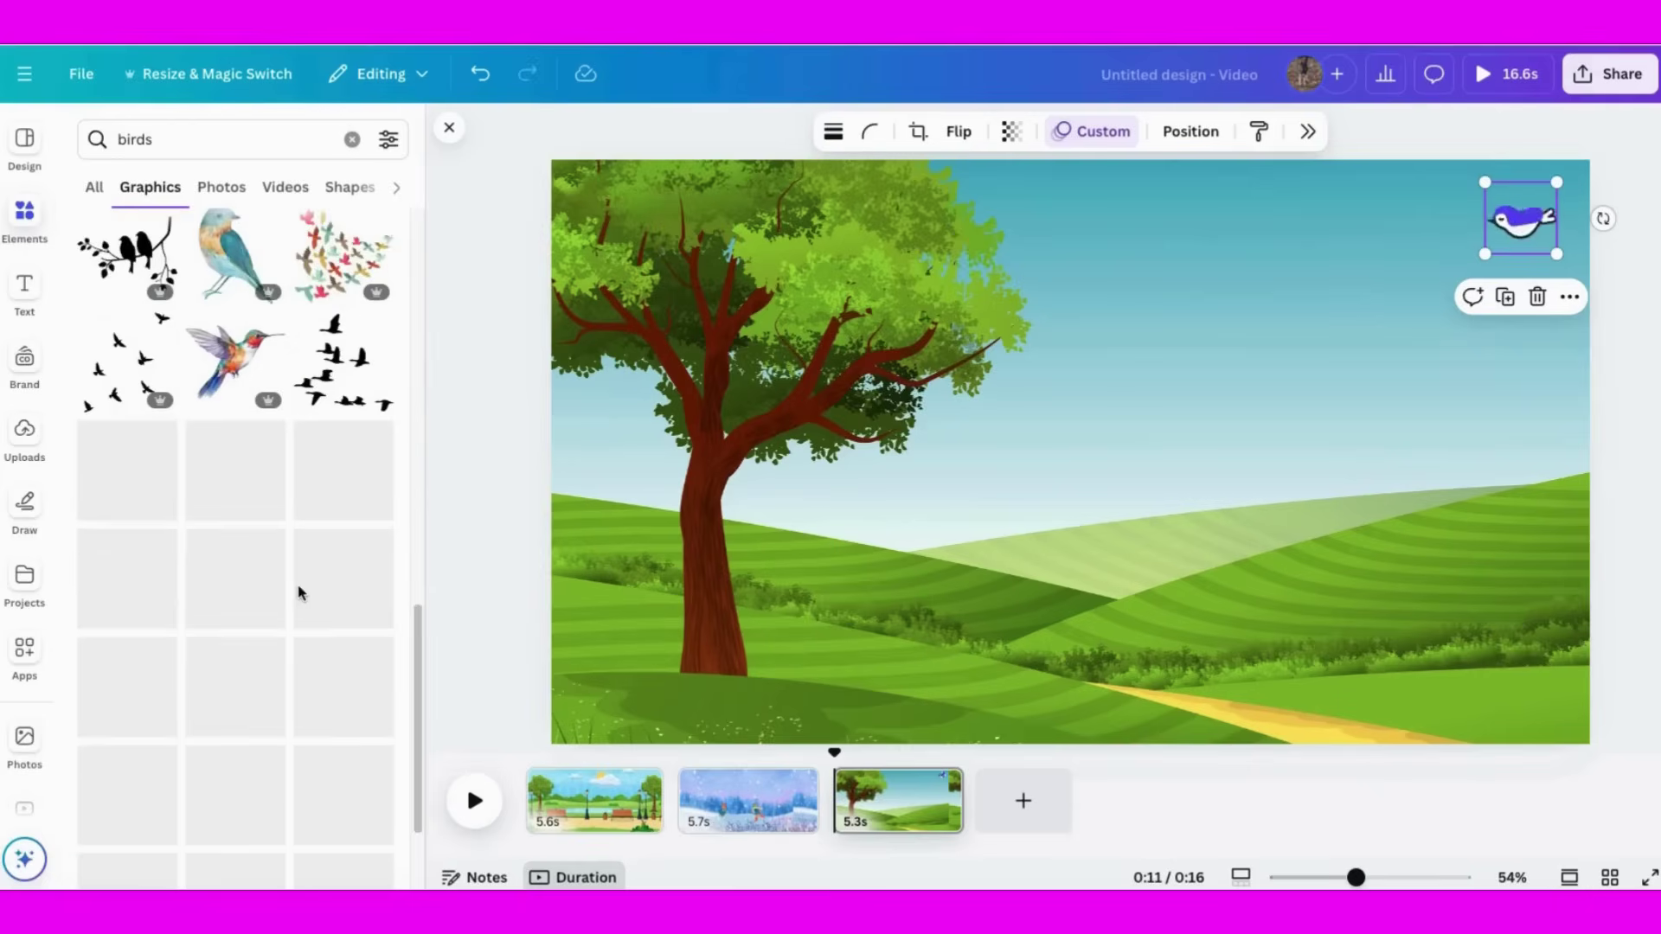
pyautogui.click(241, 468)
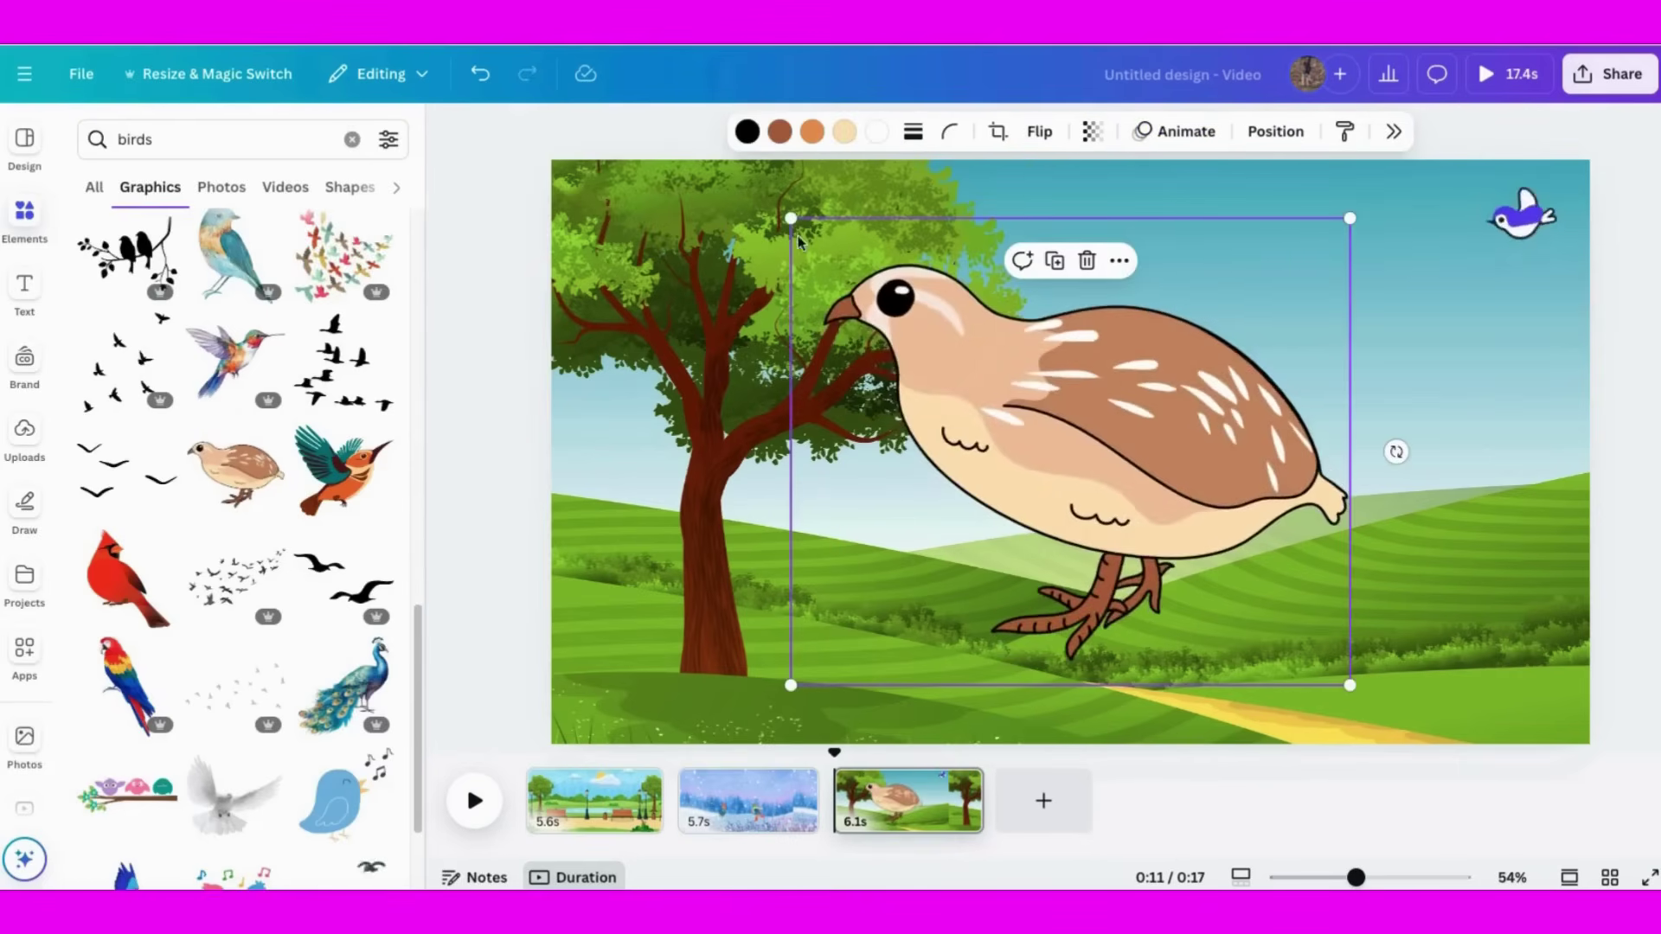
pyautogui.moveTo(789, 215); pyautogui.dragTo(784, 654)
pyautogui.rightClick(804, 655)
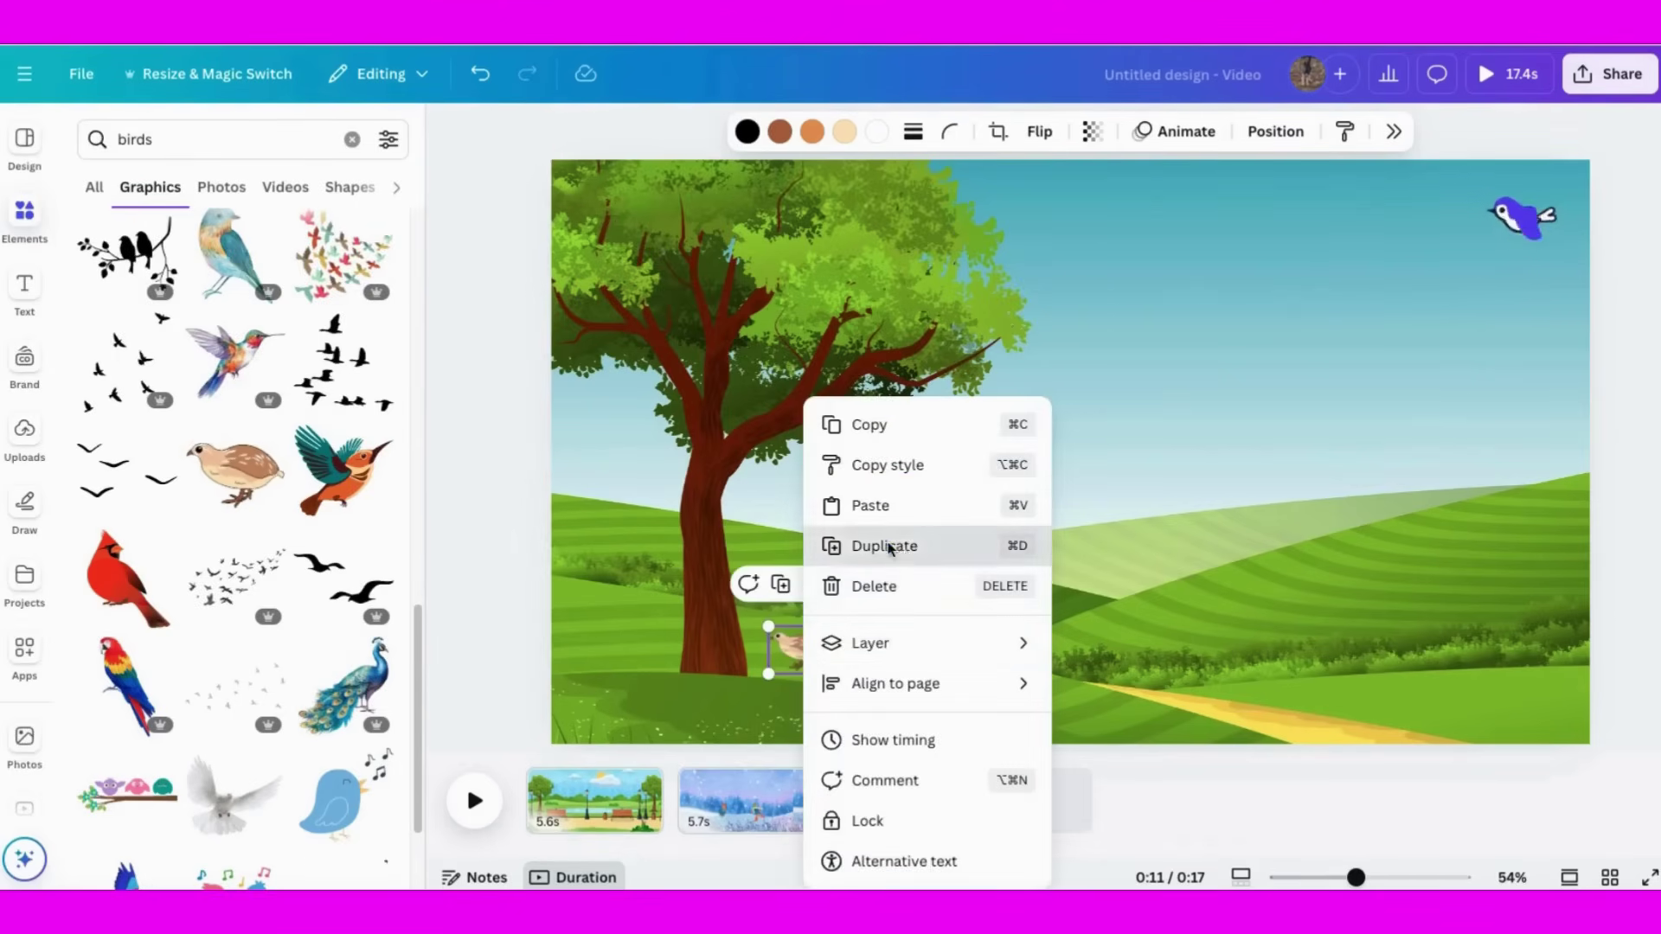
pyautogui.click(891, 541)
pyautogui.moveTo(800, 655); pyautogui.dragTo(724, 679)
pyautogui.click(499, 682)
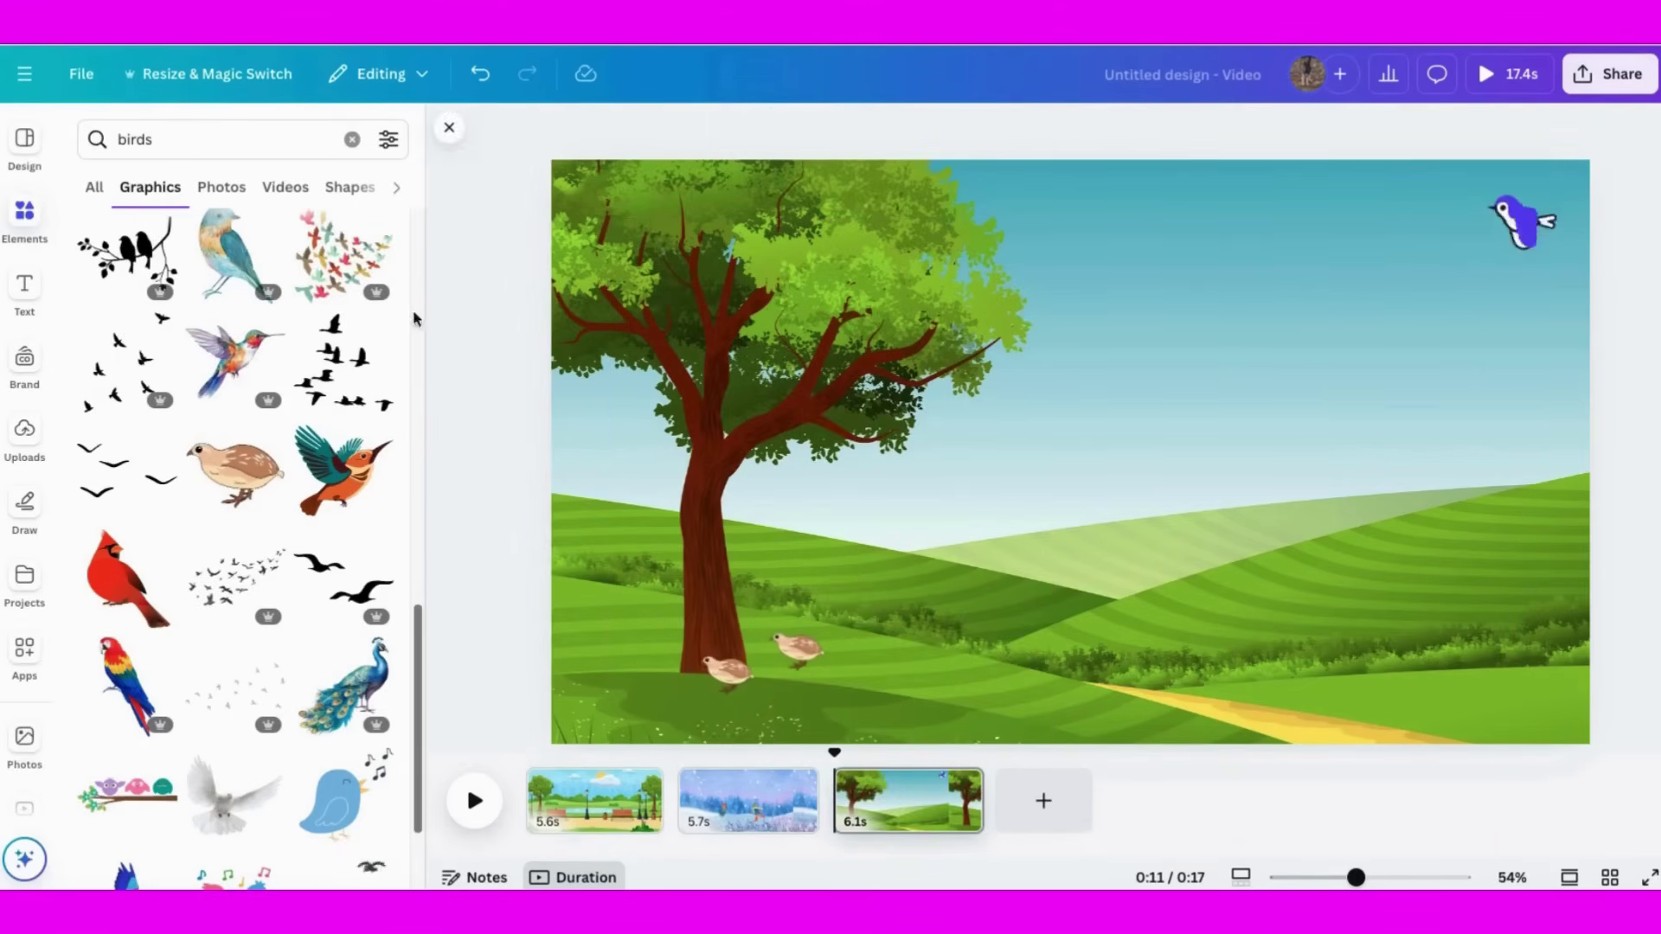
# Step: Add rain graphics over the left and right halves of the scene and group them
pyautogui.click(288, 153)
pyautogui.write('rain')
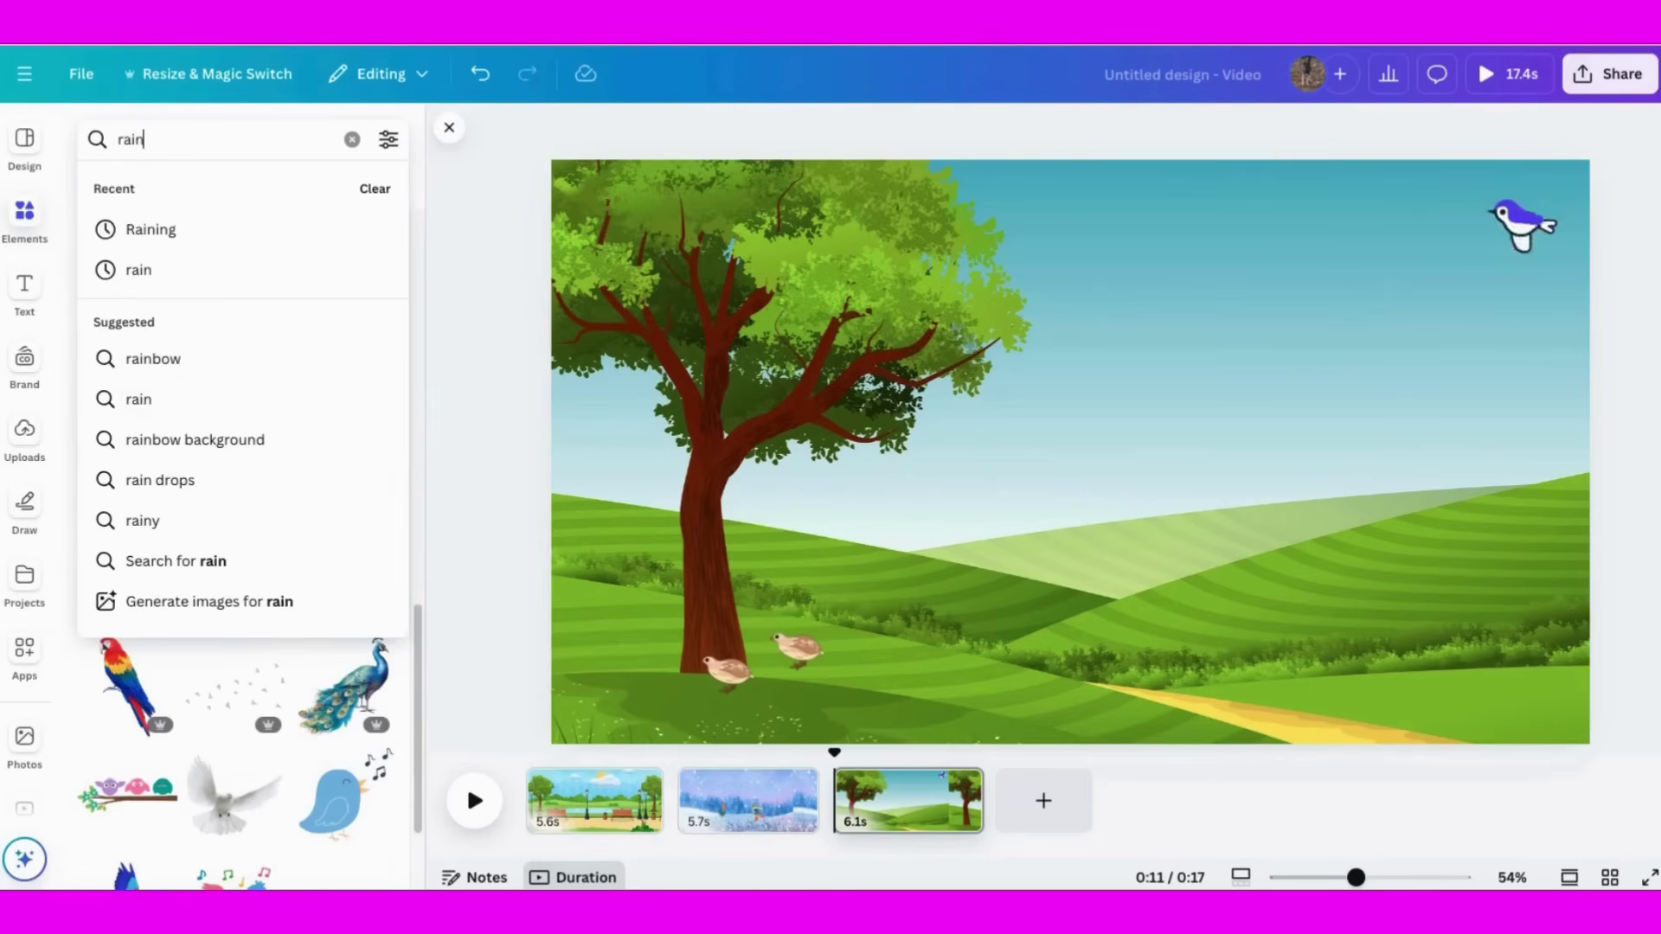
pyautogui.click(156, 271)
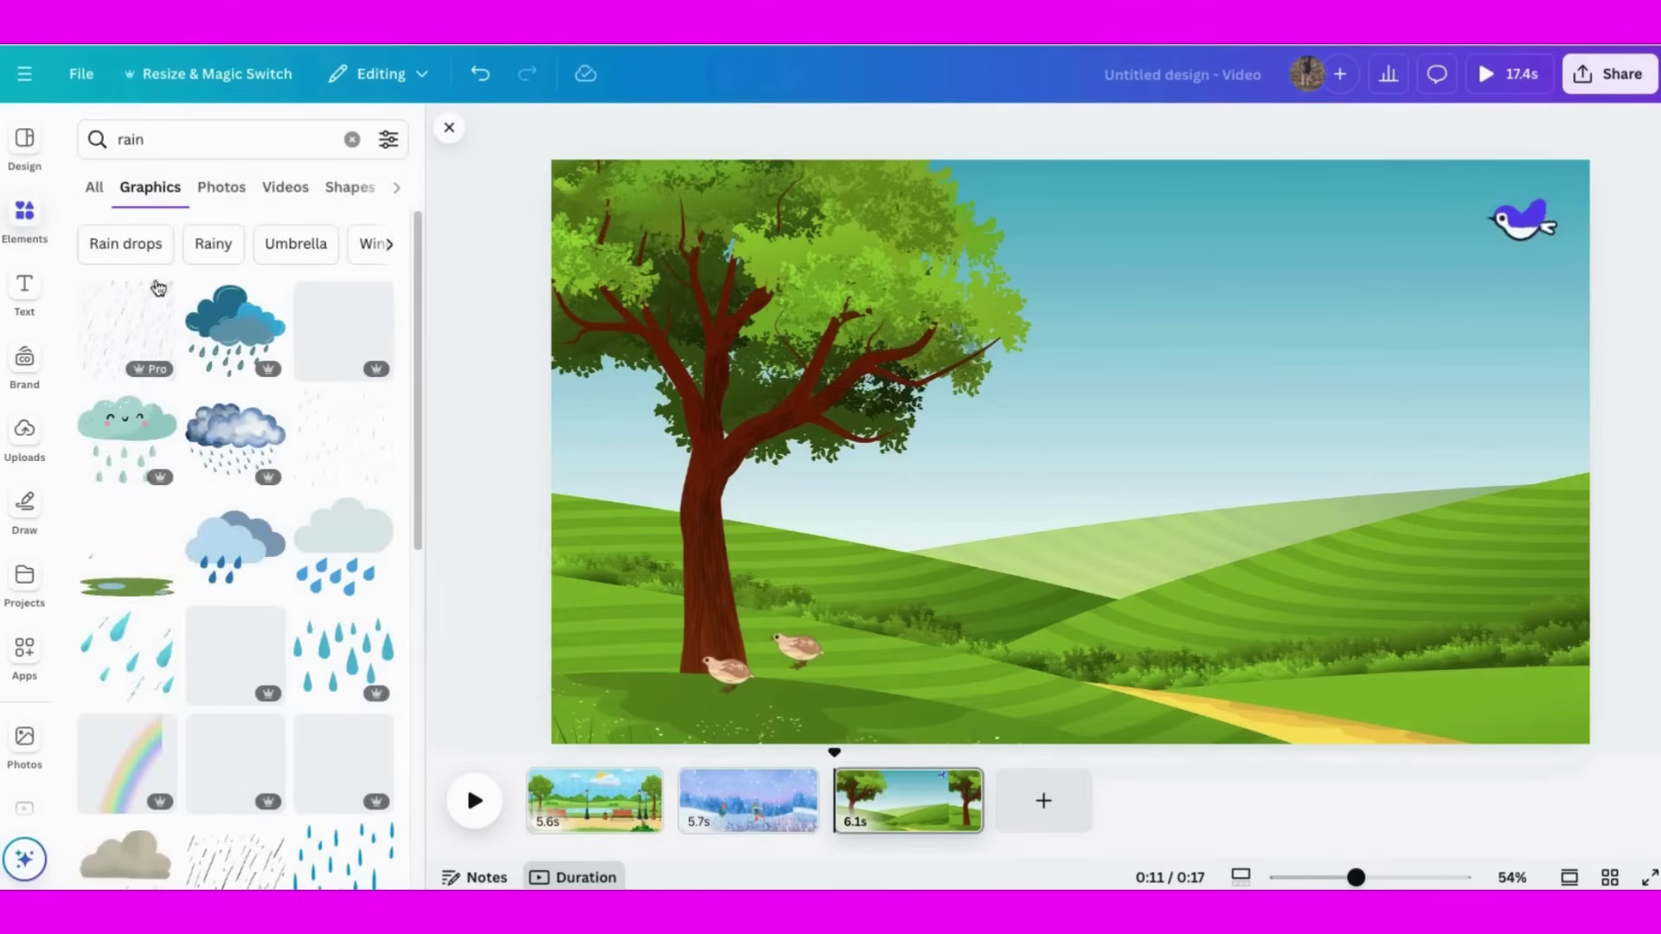
pyautogui.click(90, 304)
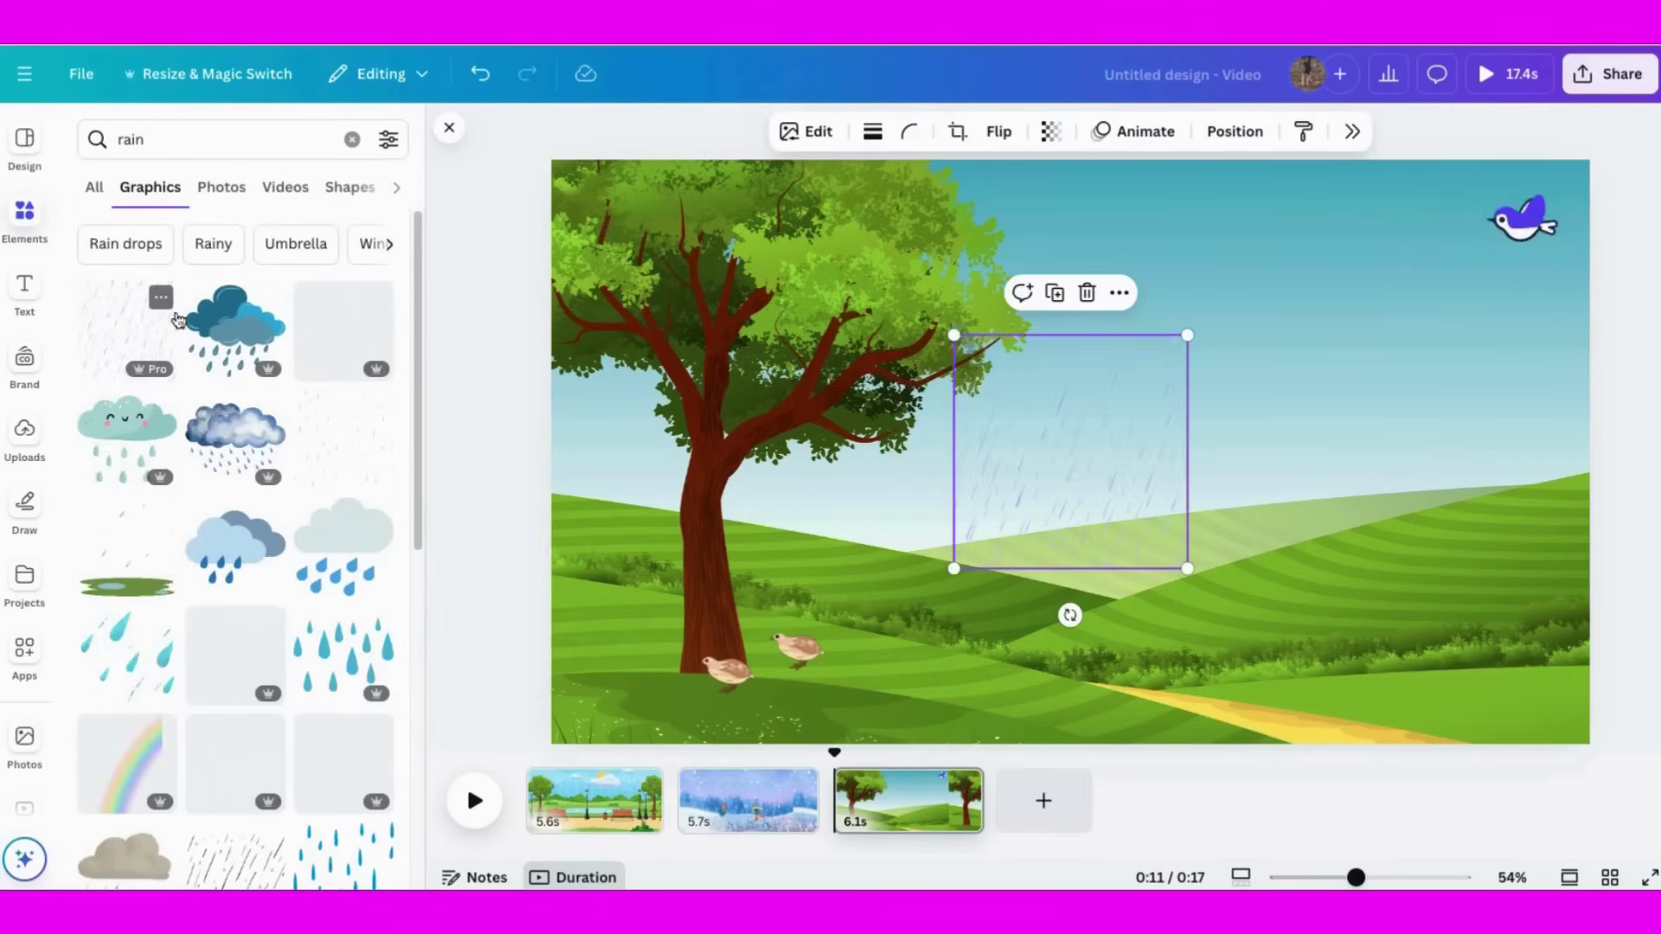
pyautogui.click(1088, 294)
pyautogui.click(355, 333)
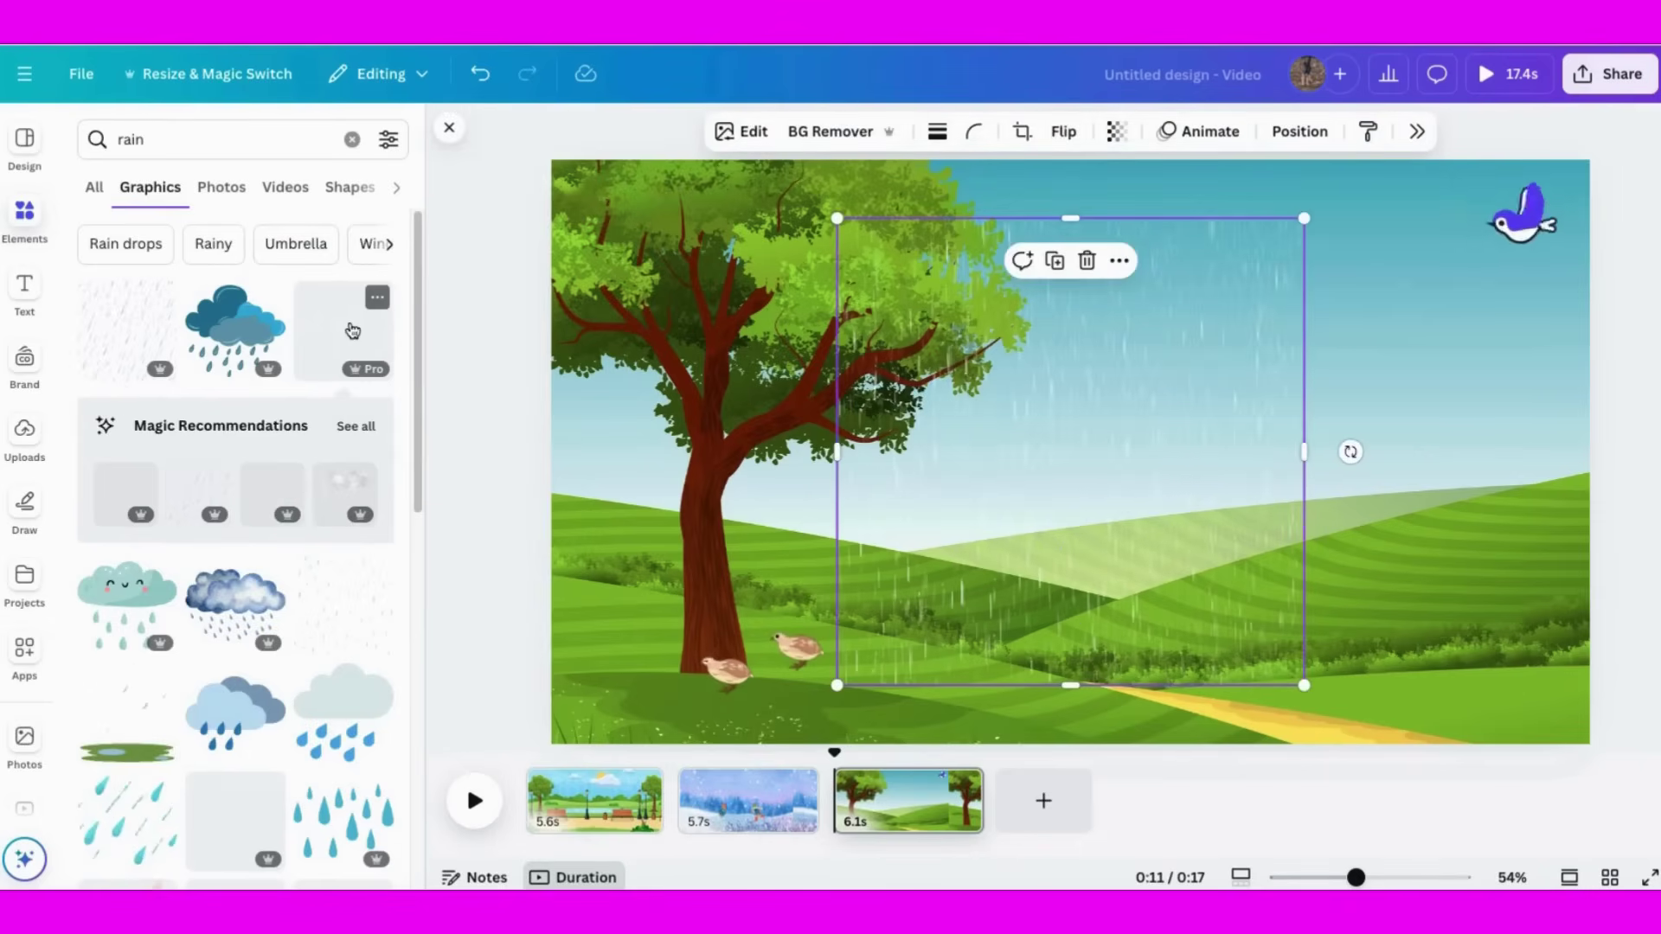
pyautogui.moveTo(838, 216); pyautogui.dragTo(517, 84)
pyautogui.moveTo(895, 373); pyautogui.dragTo(837, 373)
pyautogui.moveTo(1009, 340); pyautogui.dragTo(1455, 372)
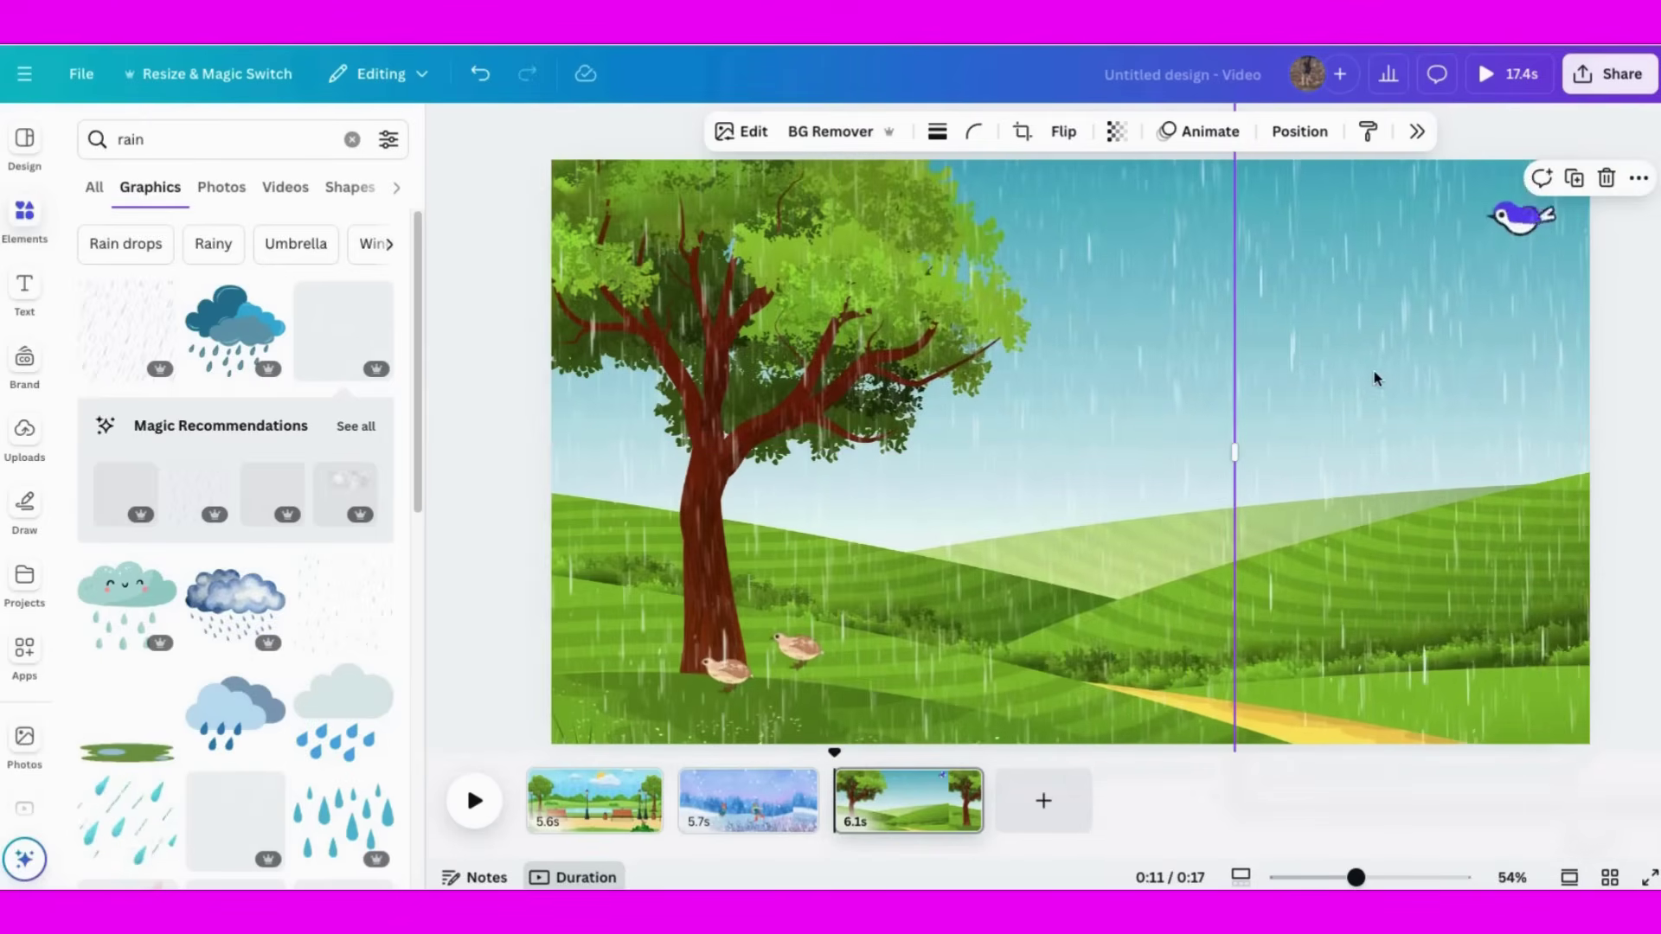
pyautogui.keyDown('shift'); pyautogui.click(1093, 356); pyautogui.keyUp('shift')
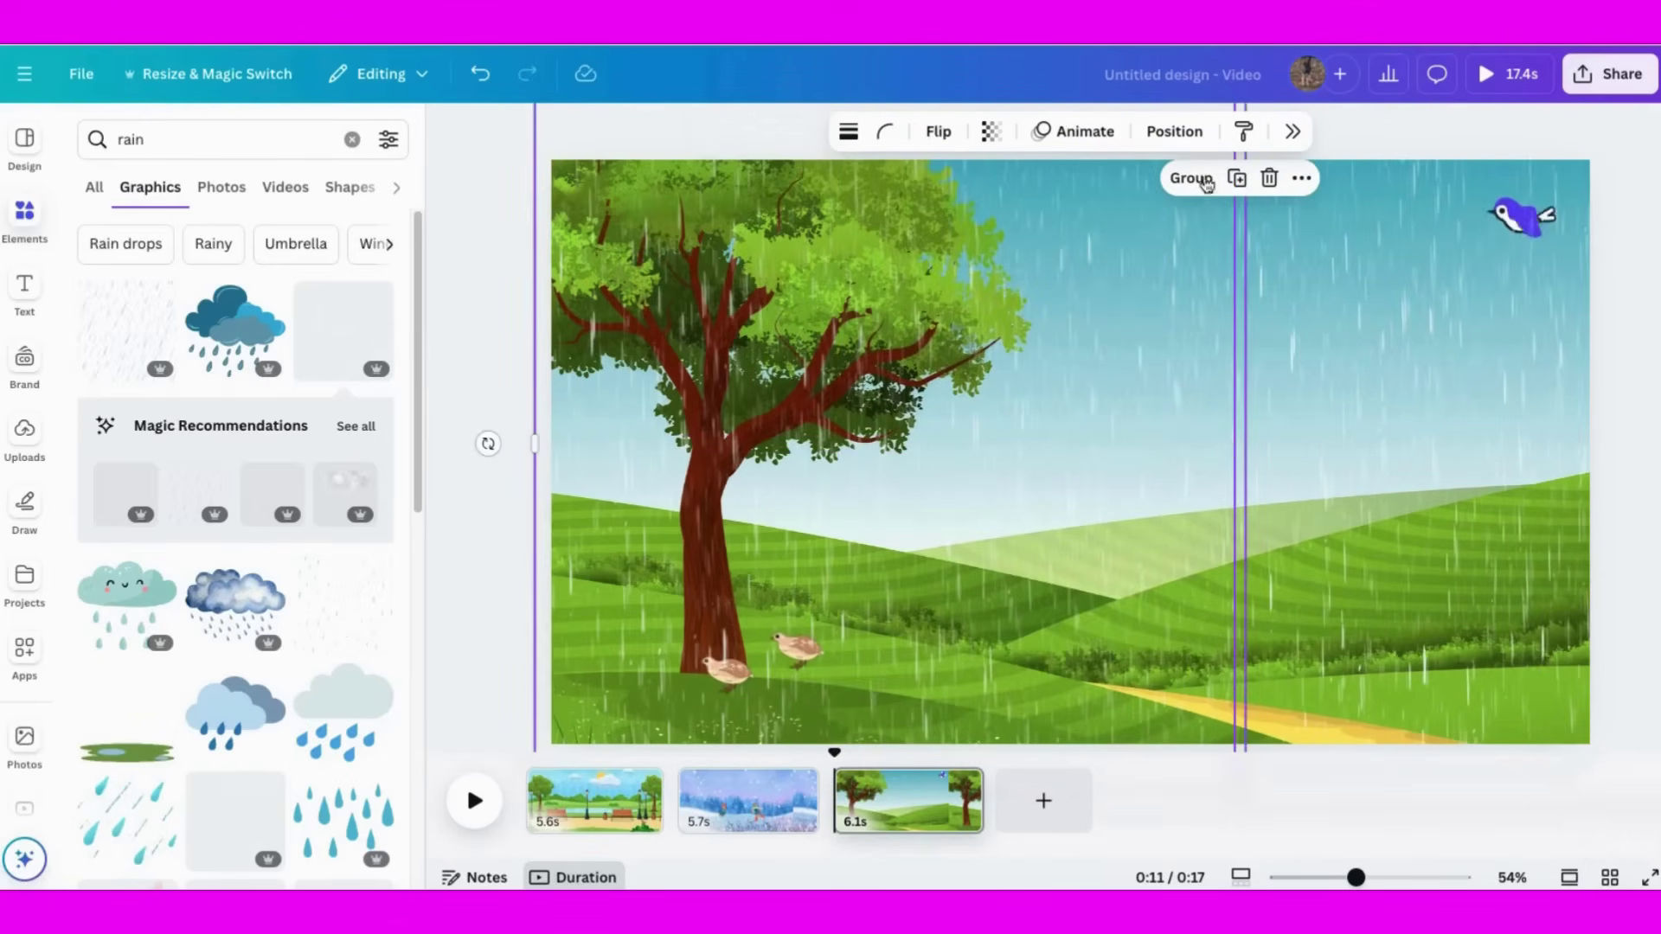
pyautogui.click(1203, 180)
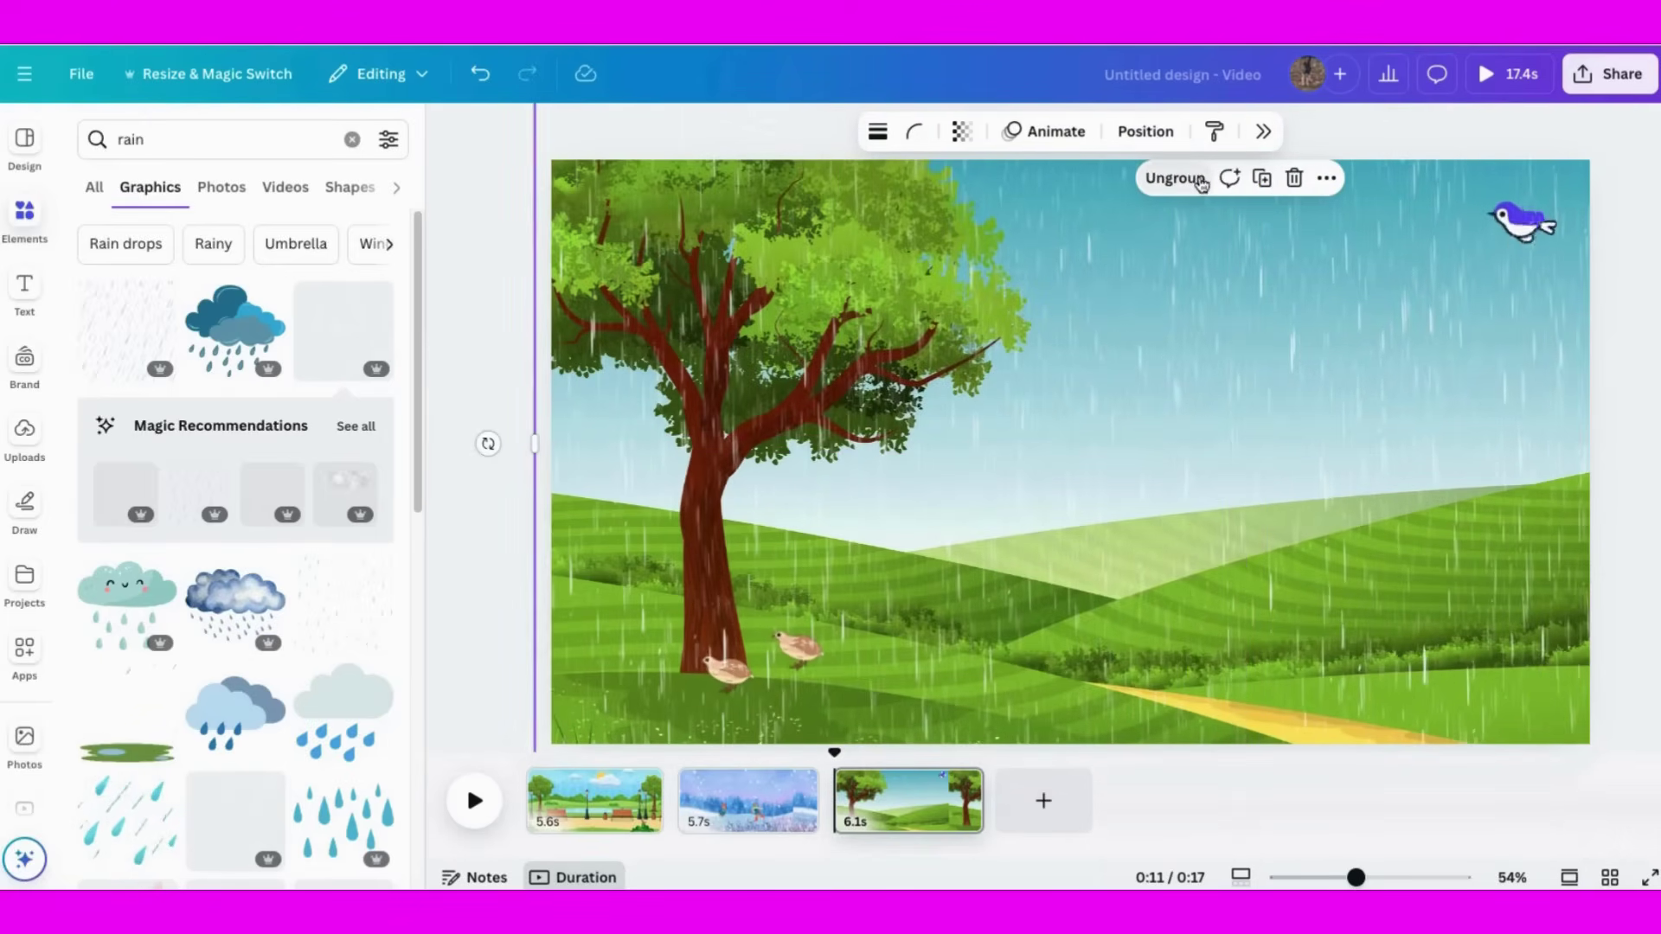
# Step: Try a Flicker animation on the rain, remove it, and delete the left rain group
pyautogui.click(1054, 132)
pyautogui.scroll(-6, 1570, 622)
pyautogui.scroll(-2, 1573, 621)
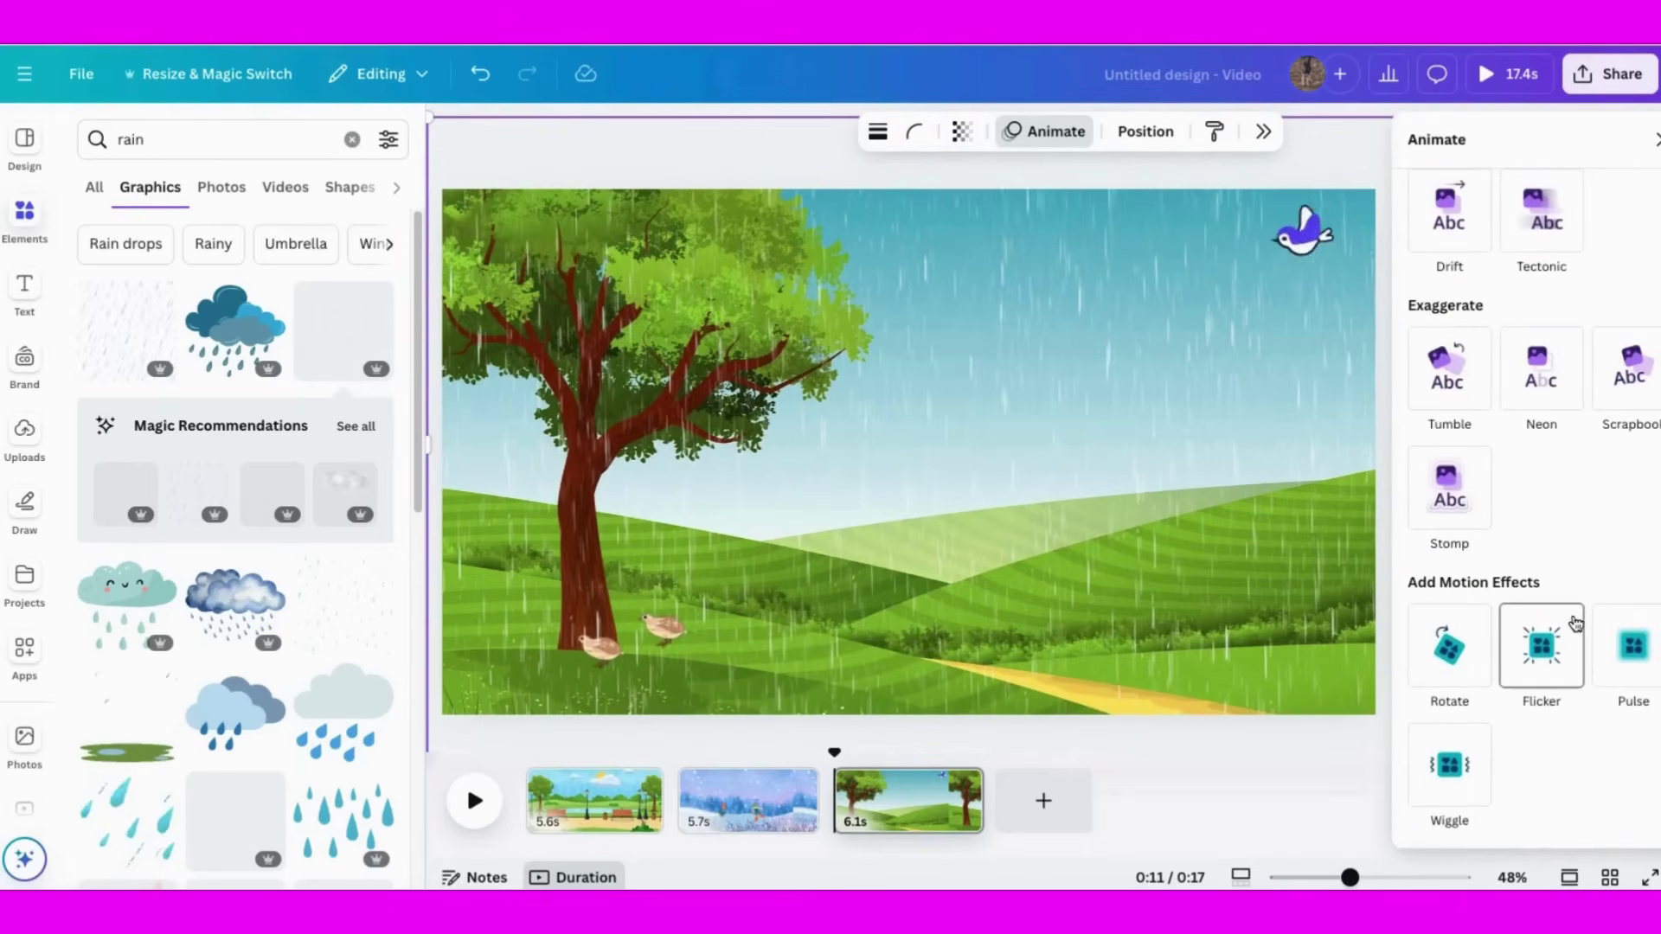
pyautogui.click(1539, 658)
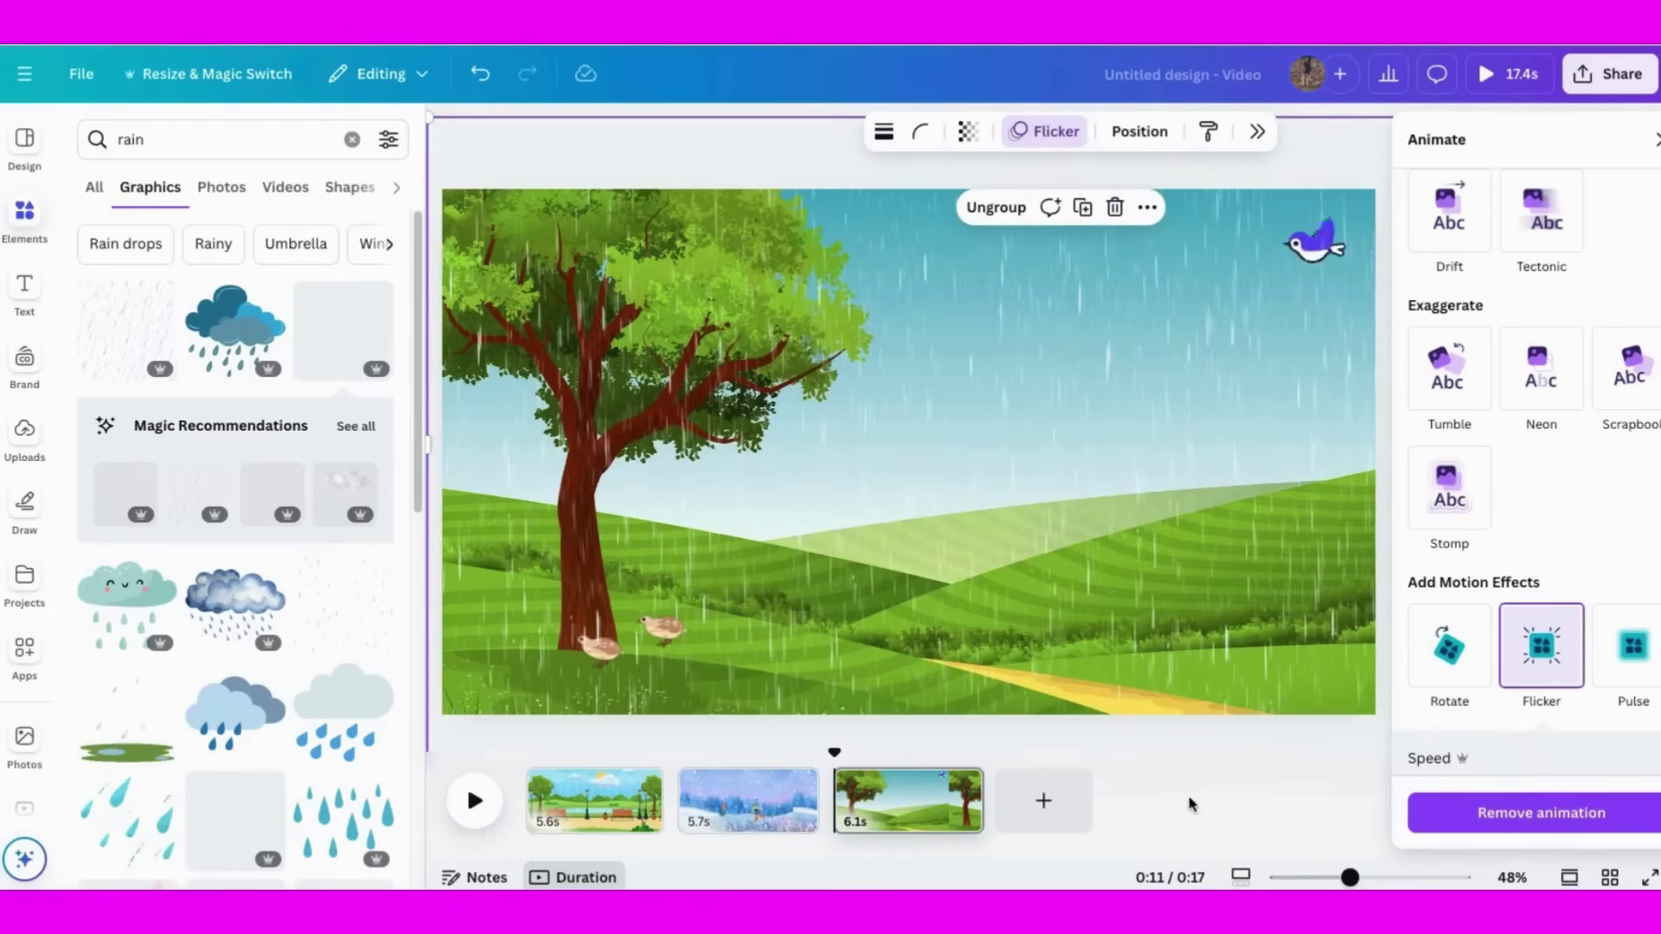
pyautogui.click(474, 800)
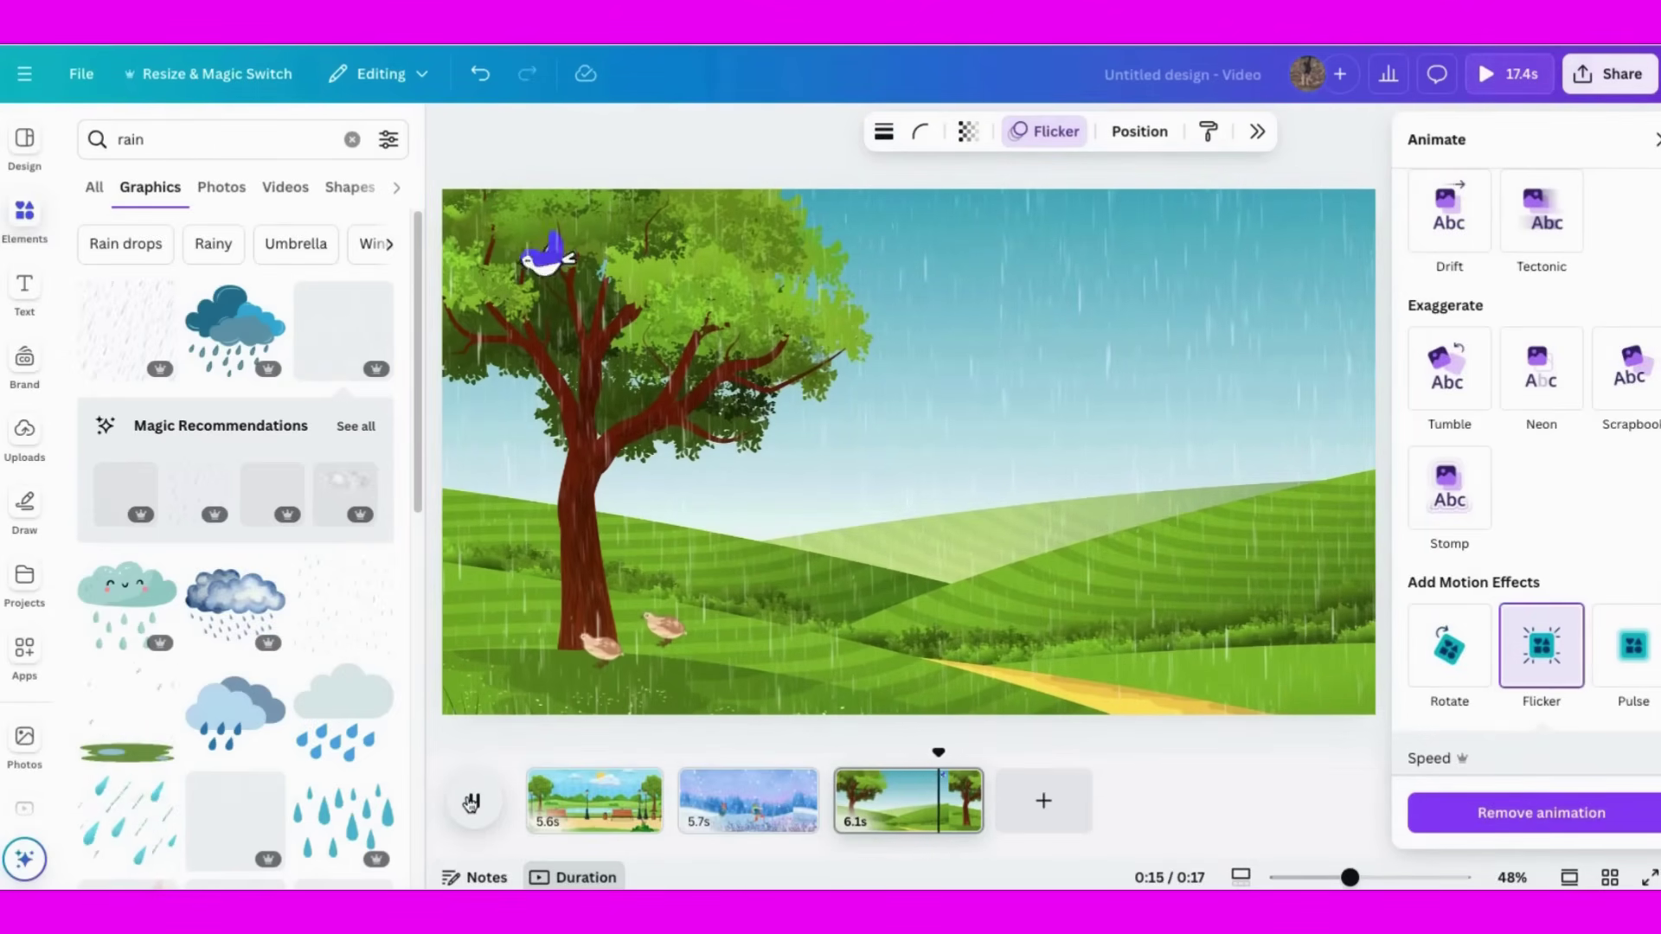
pyautogui.click(1505, 828)
pyautogui.press('Escape')
pyautogui.click(700, 322)
pyautogui.click(990, 179)
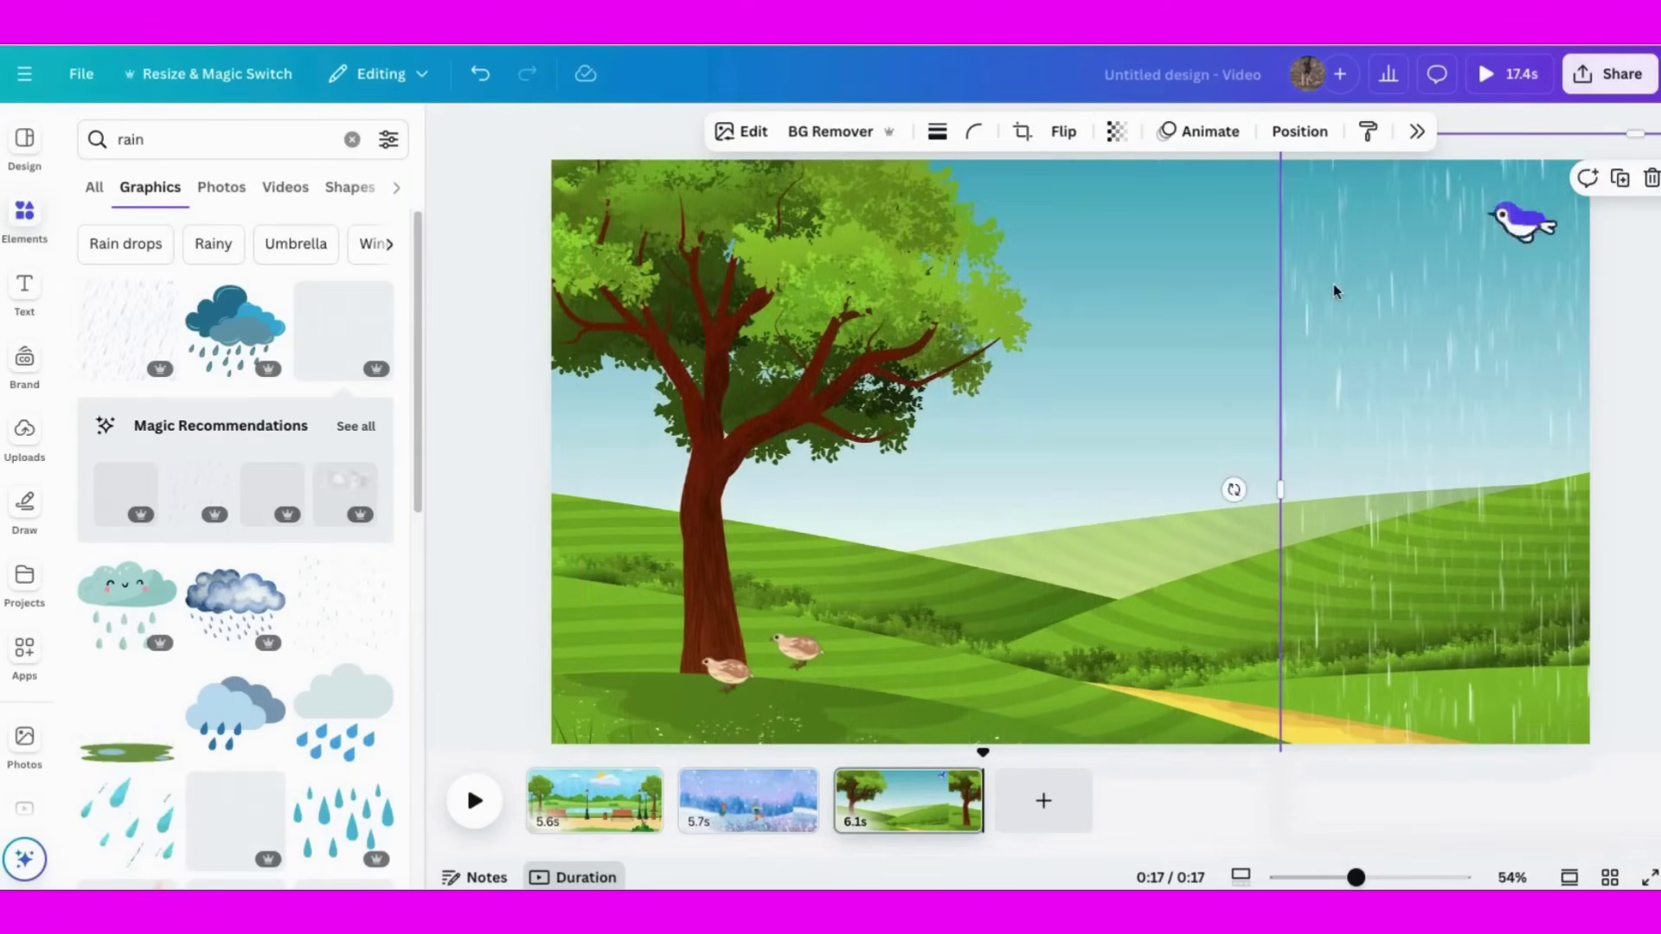
# Step: Delete the remaining rain graphic and search stock Videos for 'rain'
pyautogui.press('Delete')
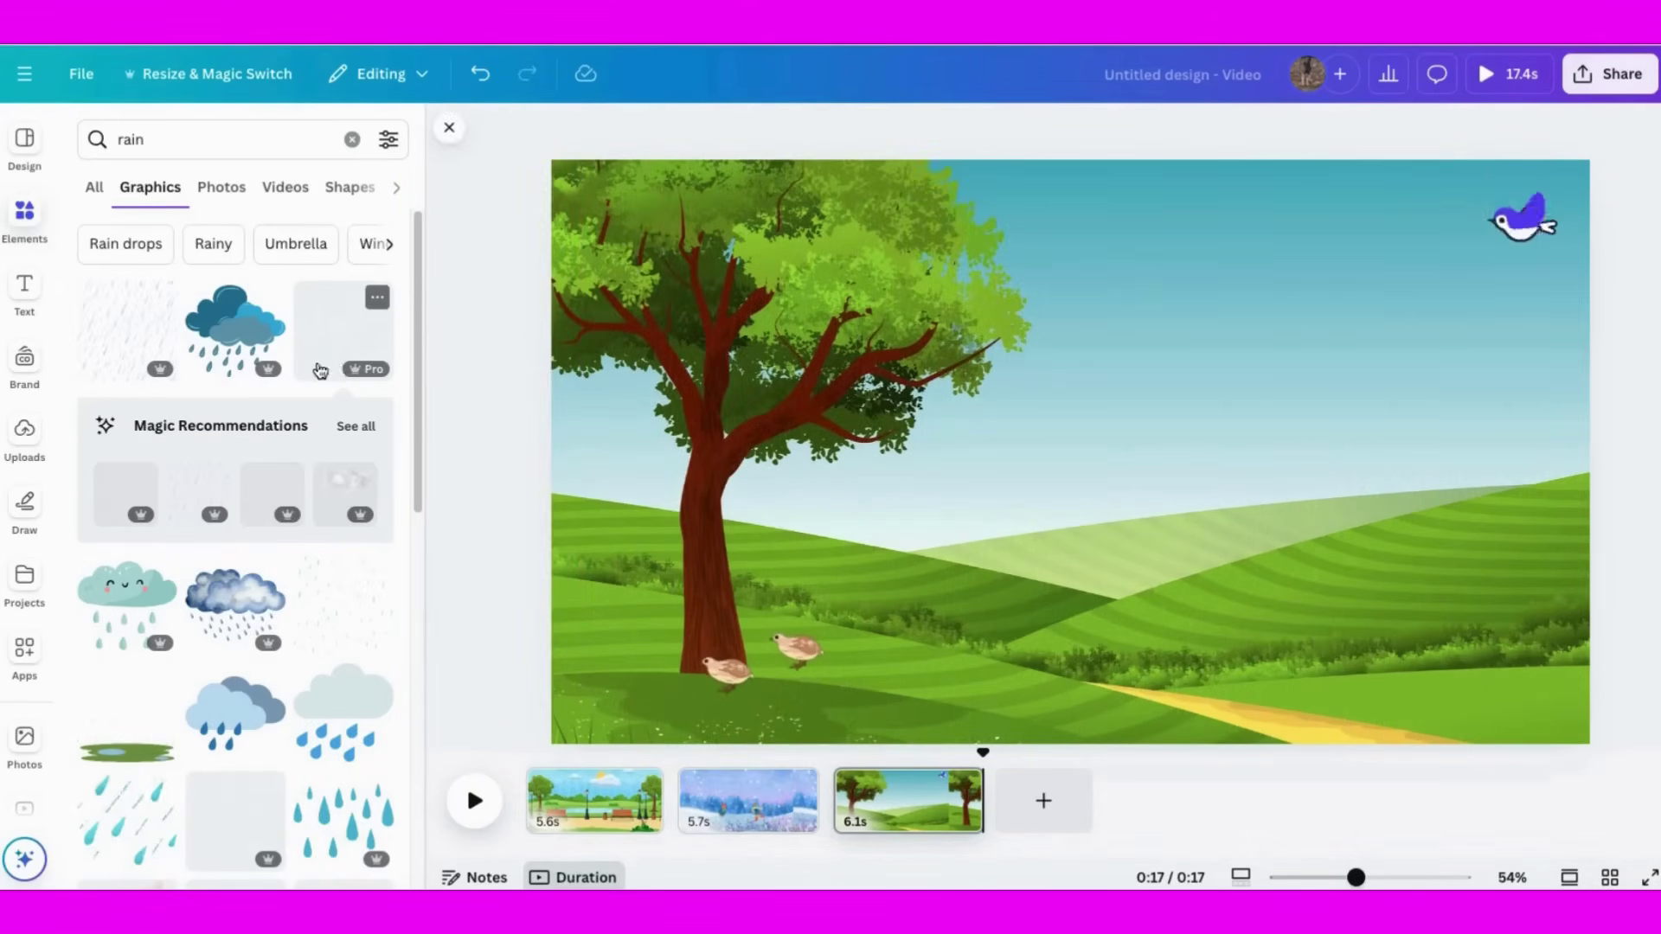
pyautogui.scroll(-3, 49, 363)
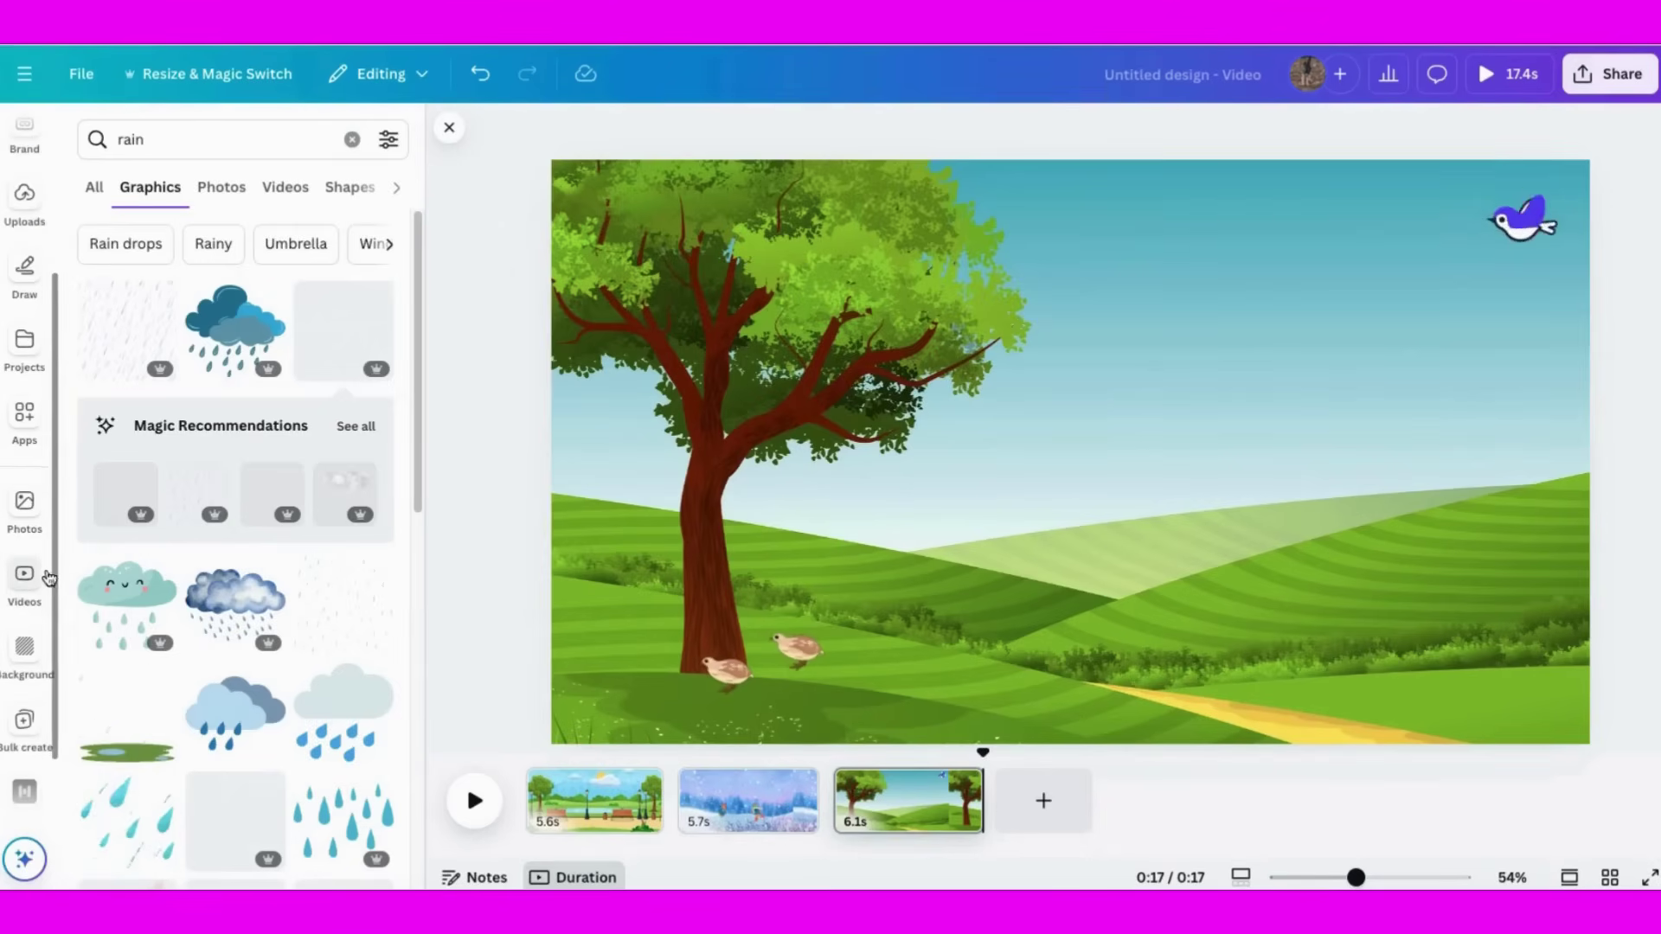
pyautogui.click(48, 577)
pyautogui.click(125, 138)
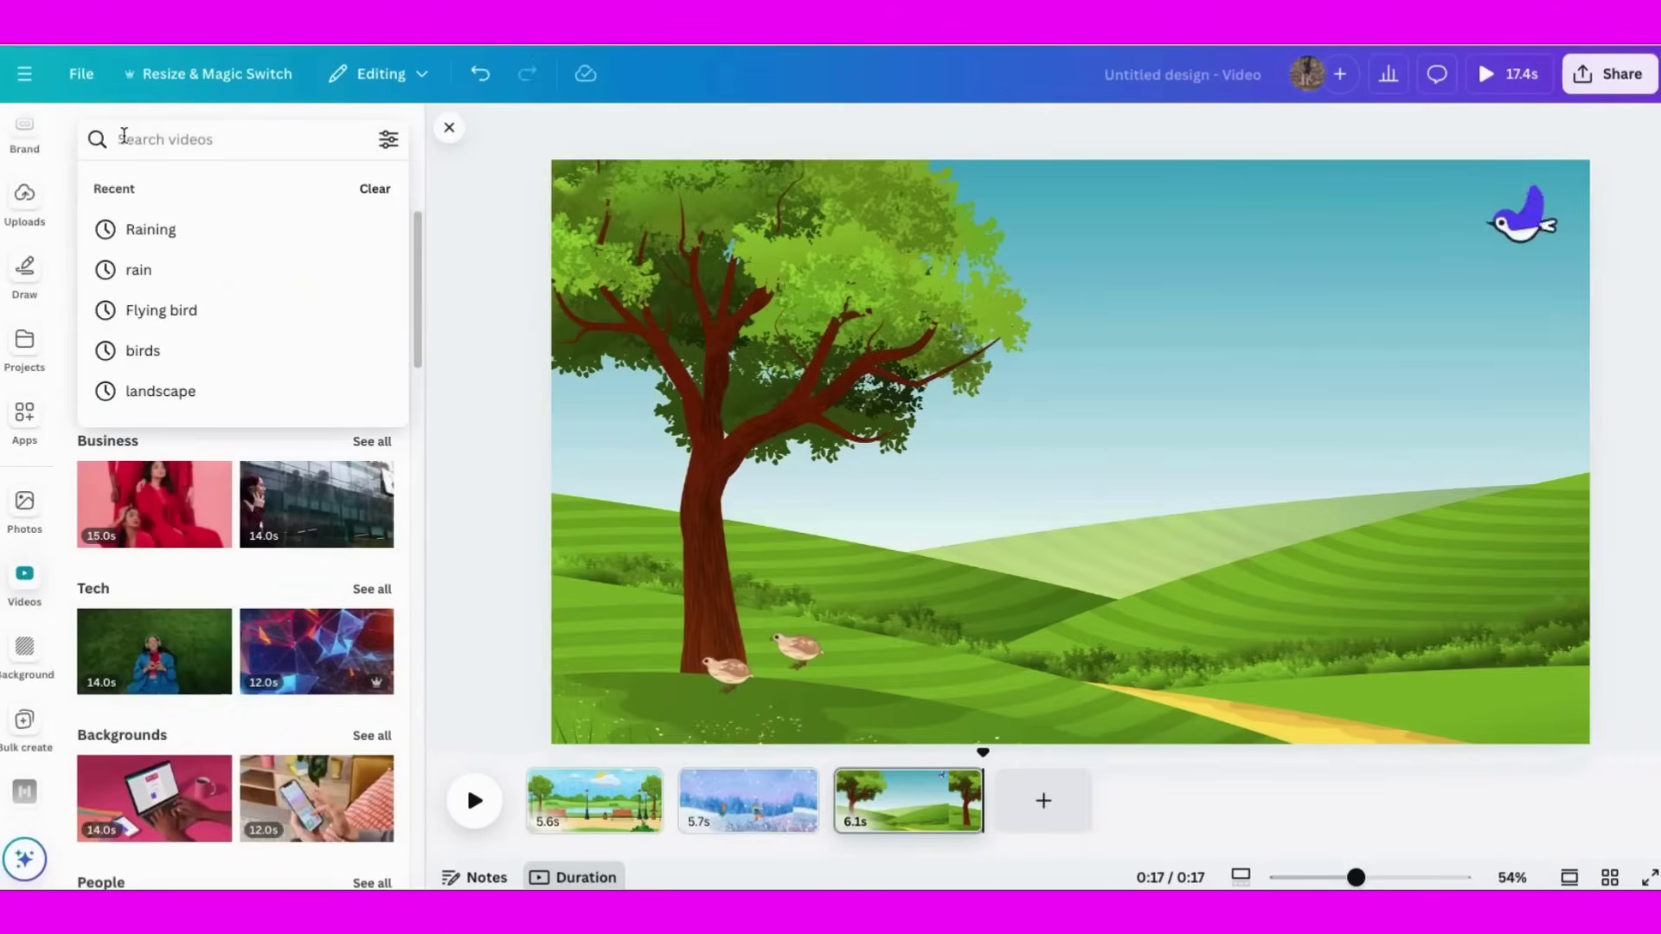
pyautogui.write('rain')
pyautogui.press('Return')
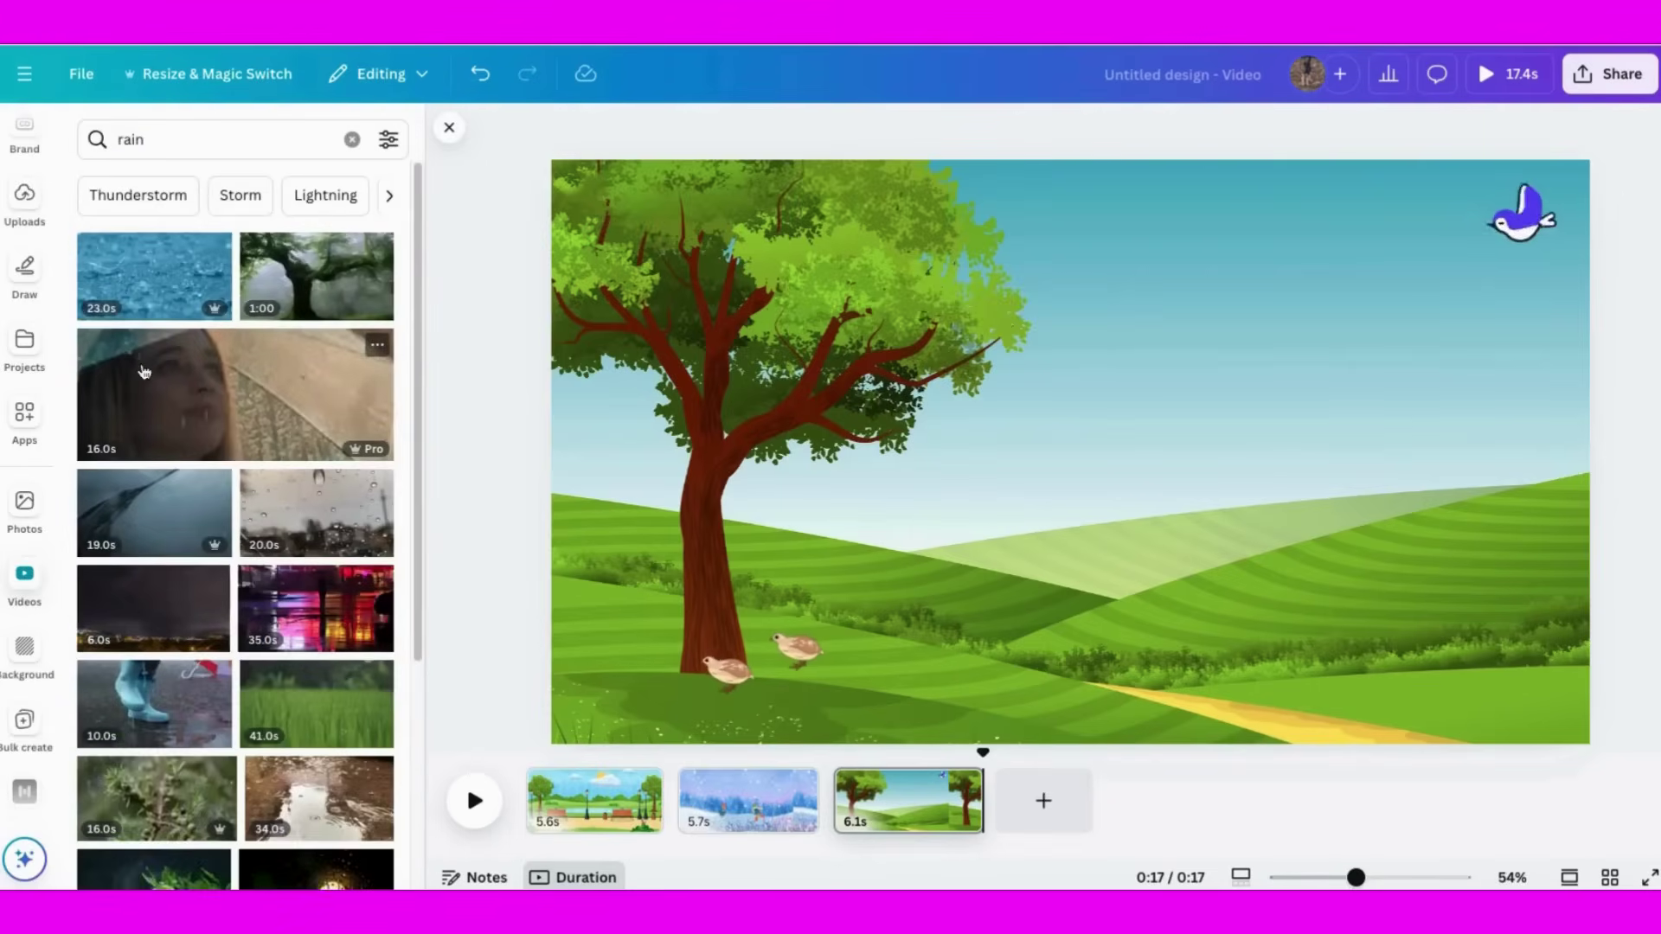
# Step: Add a 'Raining' video clip and stretch it to cover the whole page
pyautogui.scroll(-4, 249, 533)
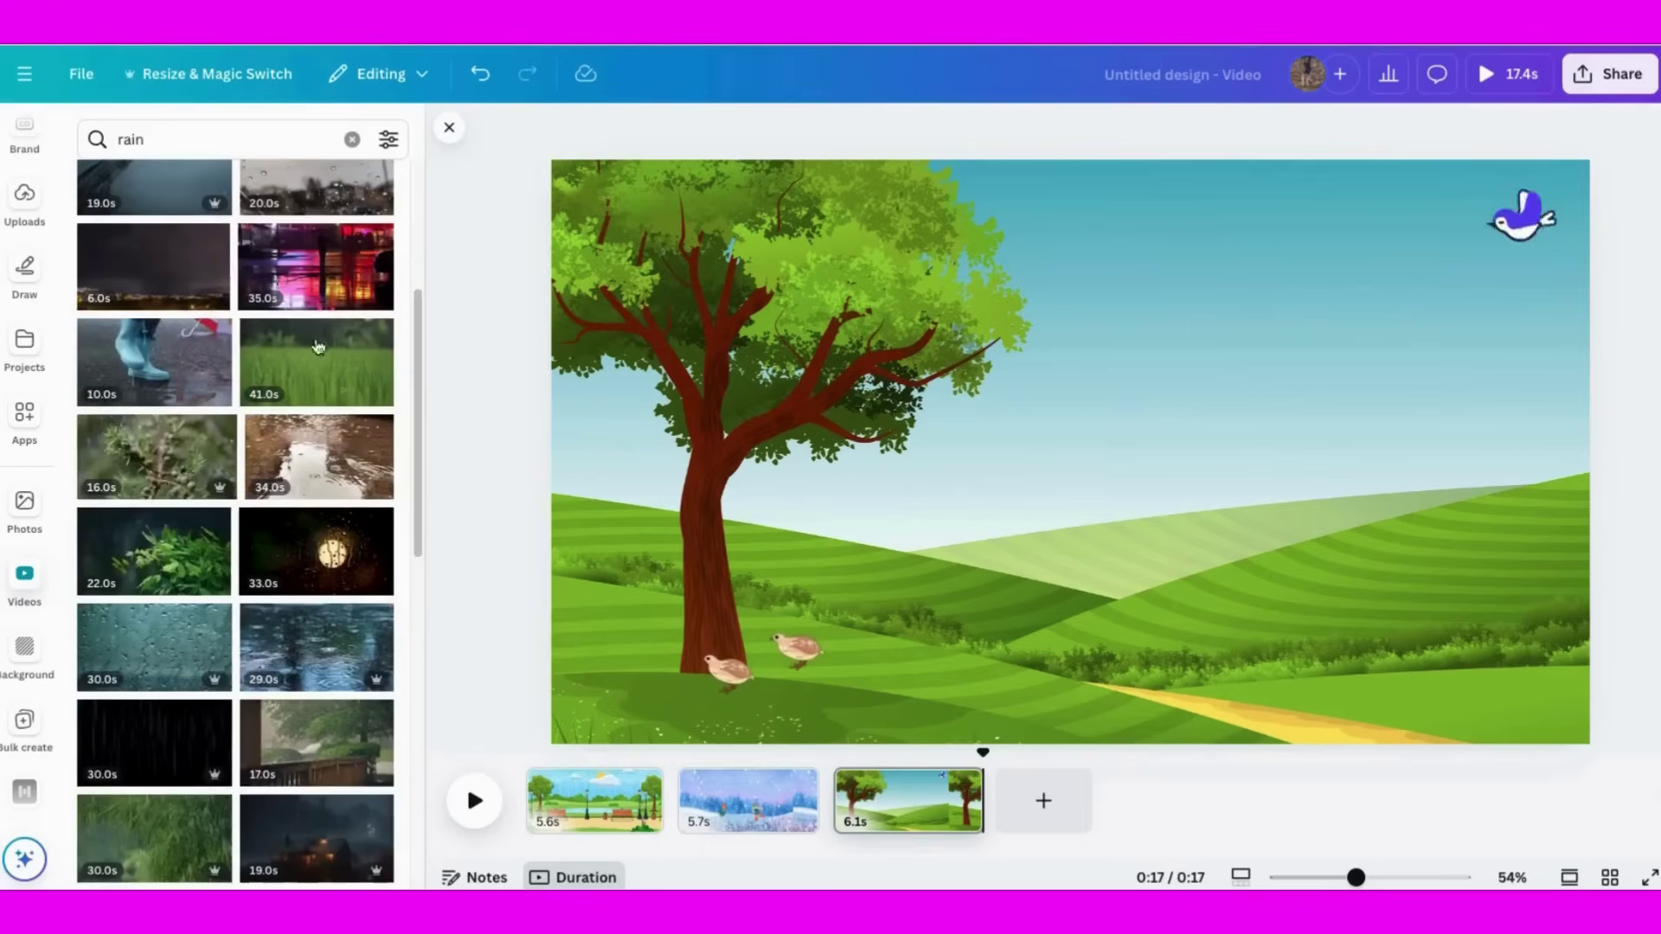
pyautogui.scroll(4, 356, 184)
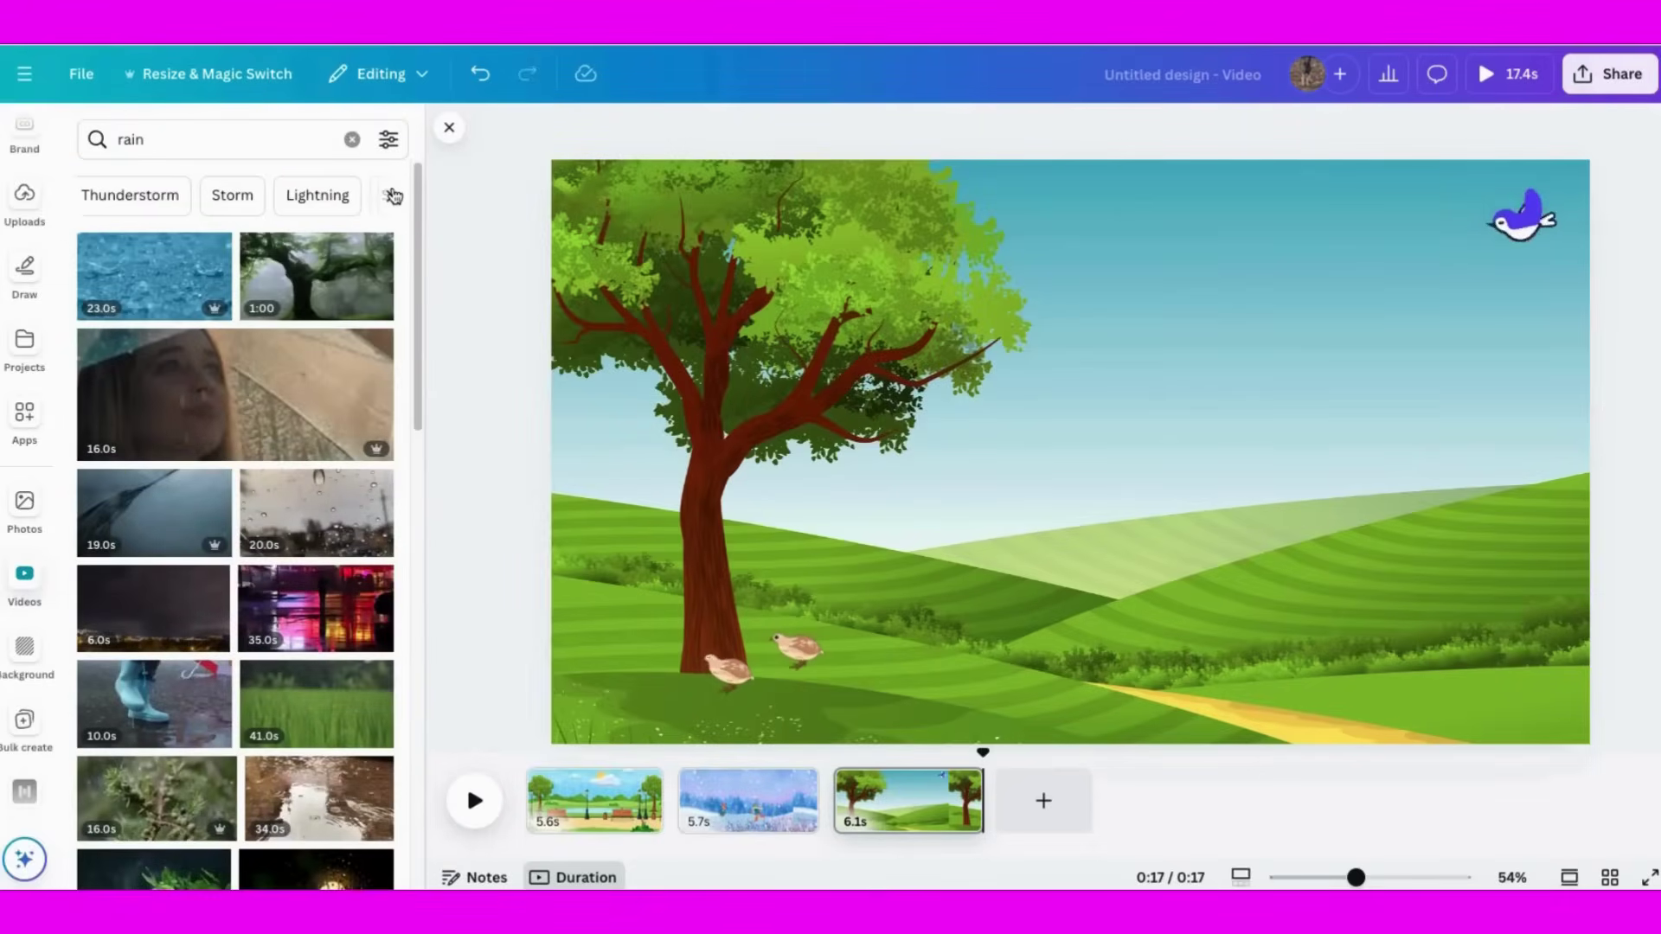
pyautogui.click(205, 199)
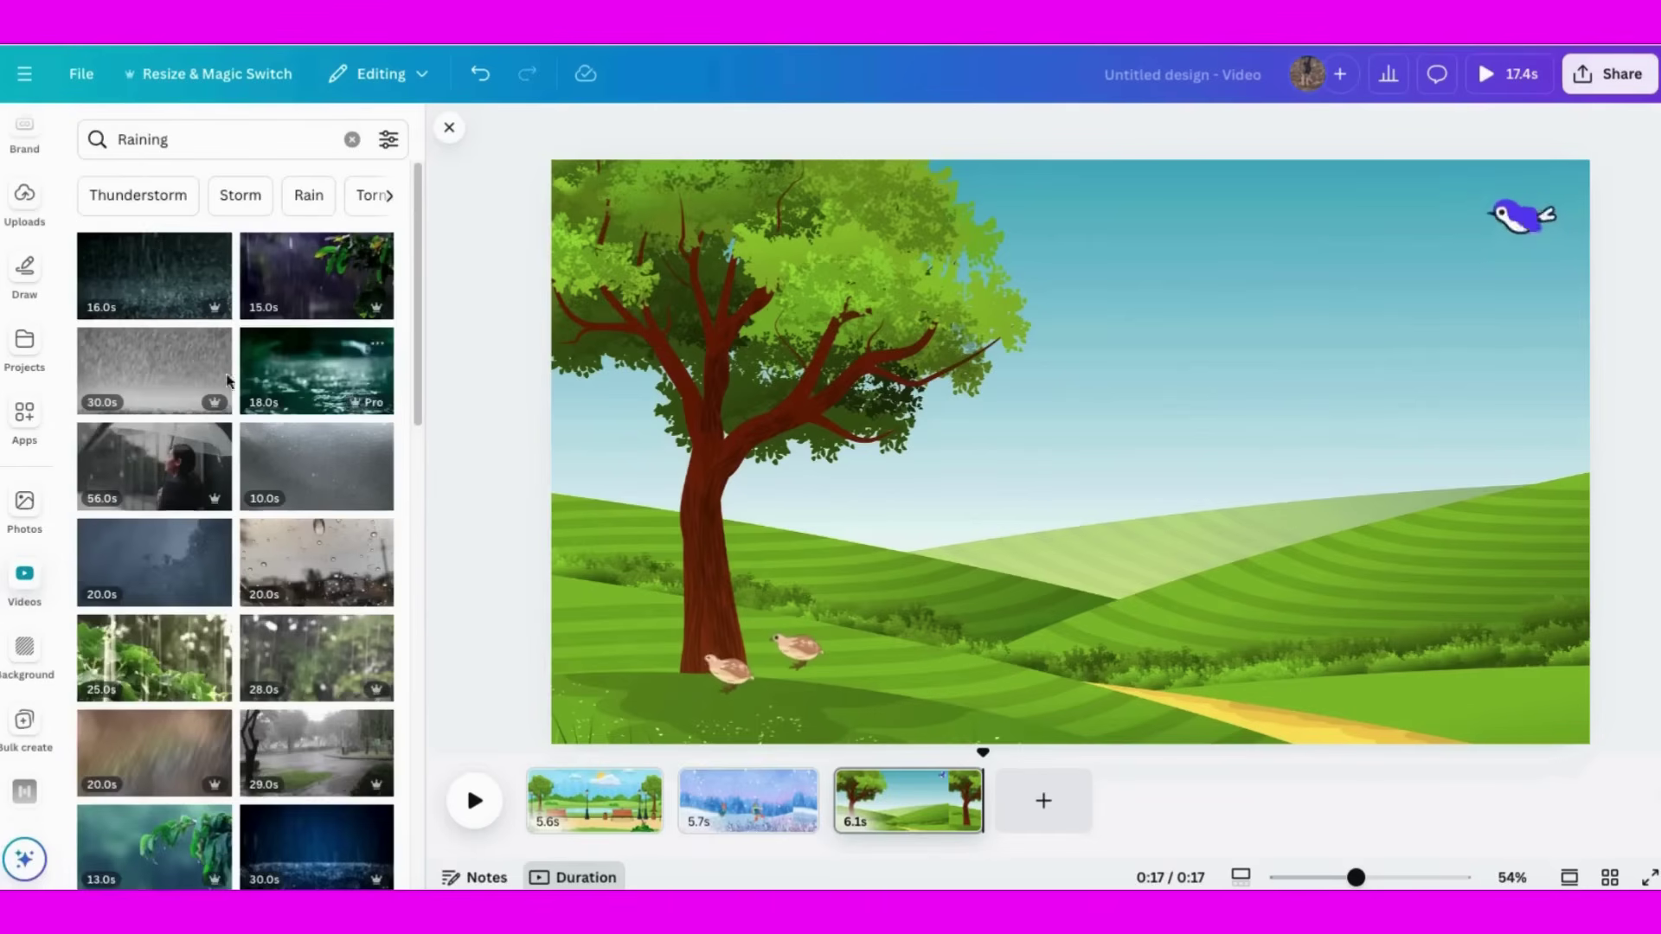
pyautogui.click(141, 267)
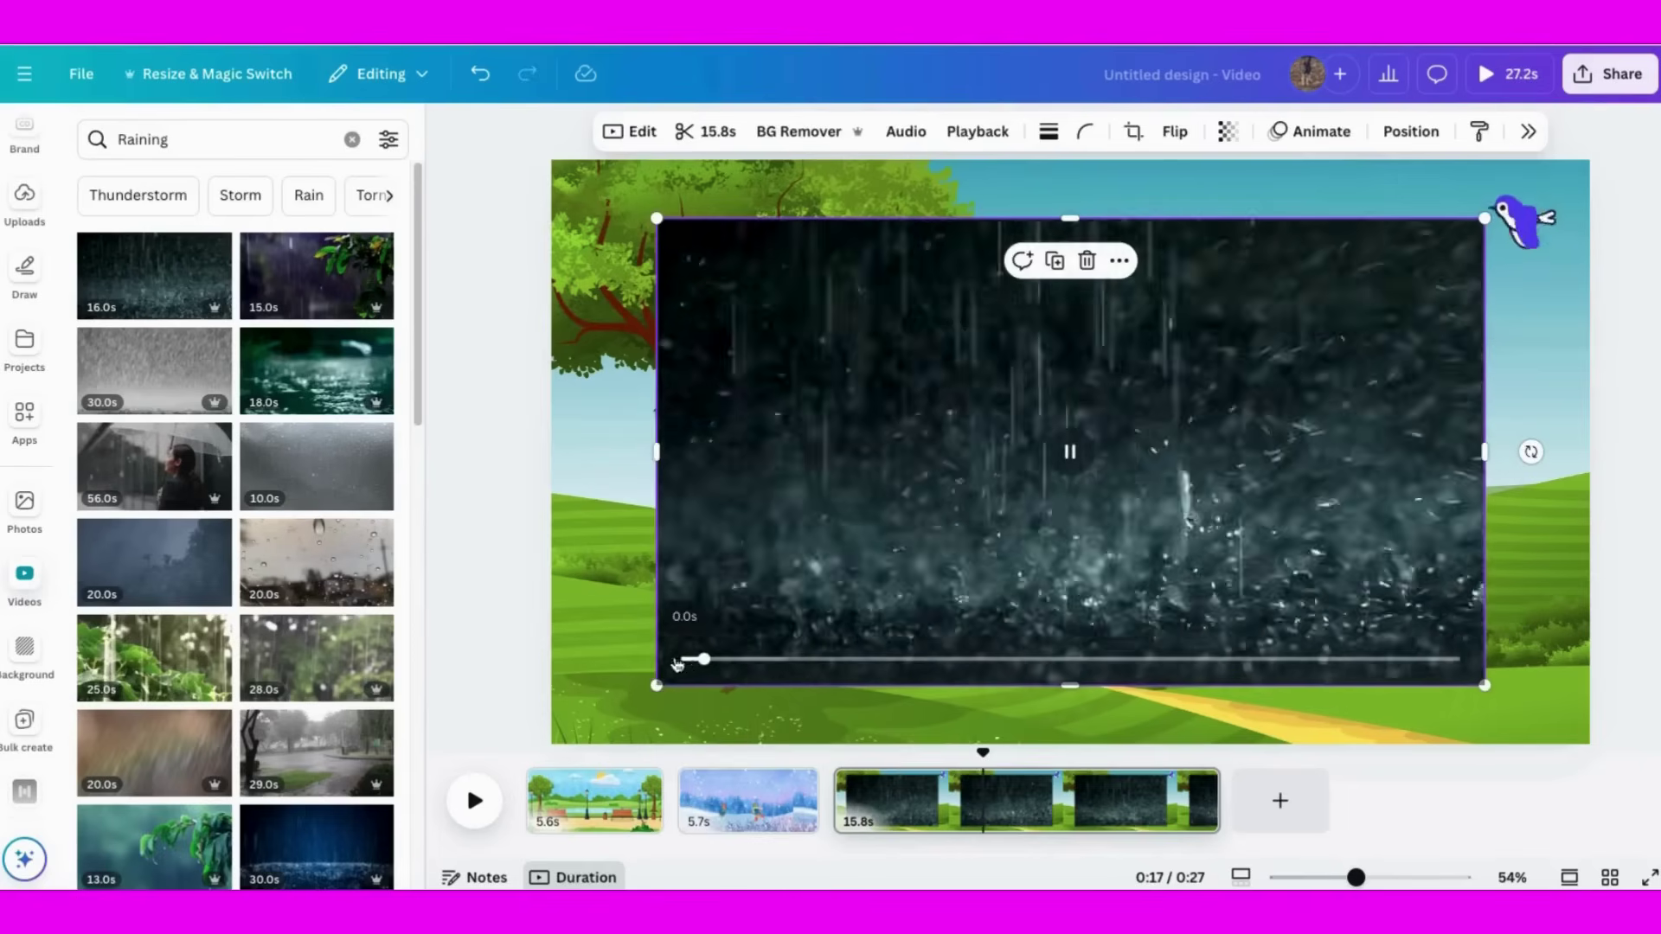
pyautogui.moveTo(657, 690); pyautogui.dragTo(519, 829)
pyautogui.moveTo(831, 519)
pyautogui.mouseDown()
pyautogui.moveTo(858, 551)
pyautogui.moveTo(863, 527)
pyautogui.moveTo(839, 540)
pyautogui.mouseUp()
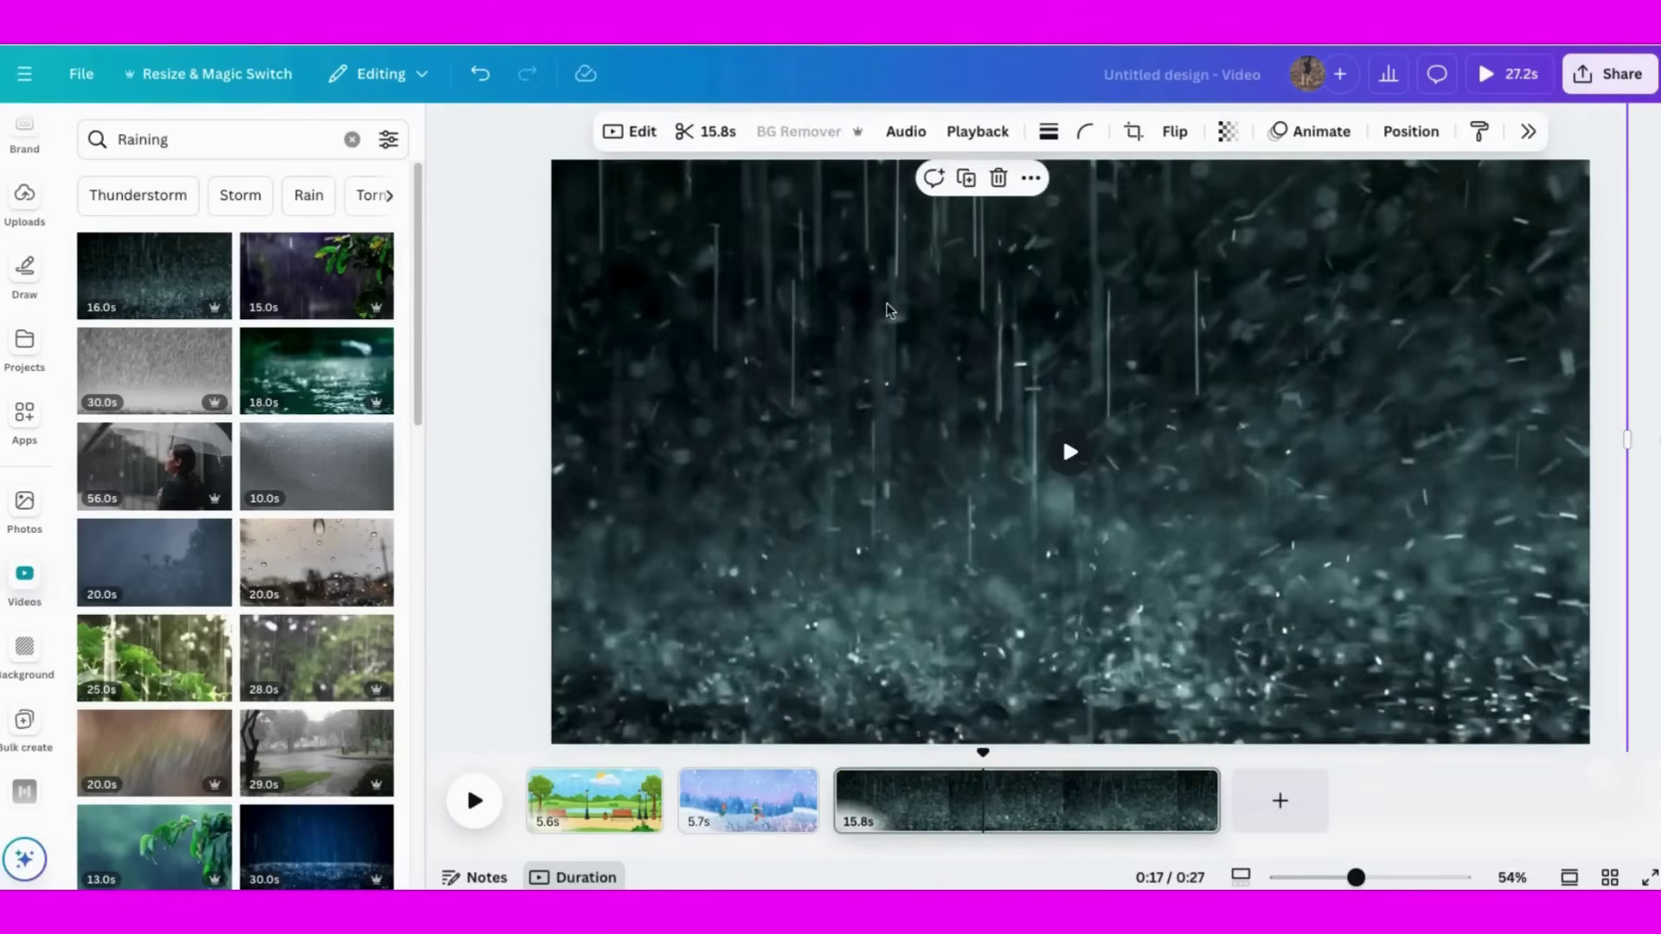
# Step: Set the rain video's transparency to about 20, trim the third scene to 6.1s, and preview
pyautogui.click(1228, 130)
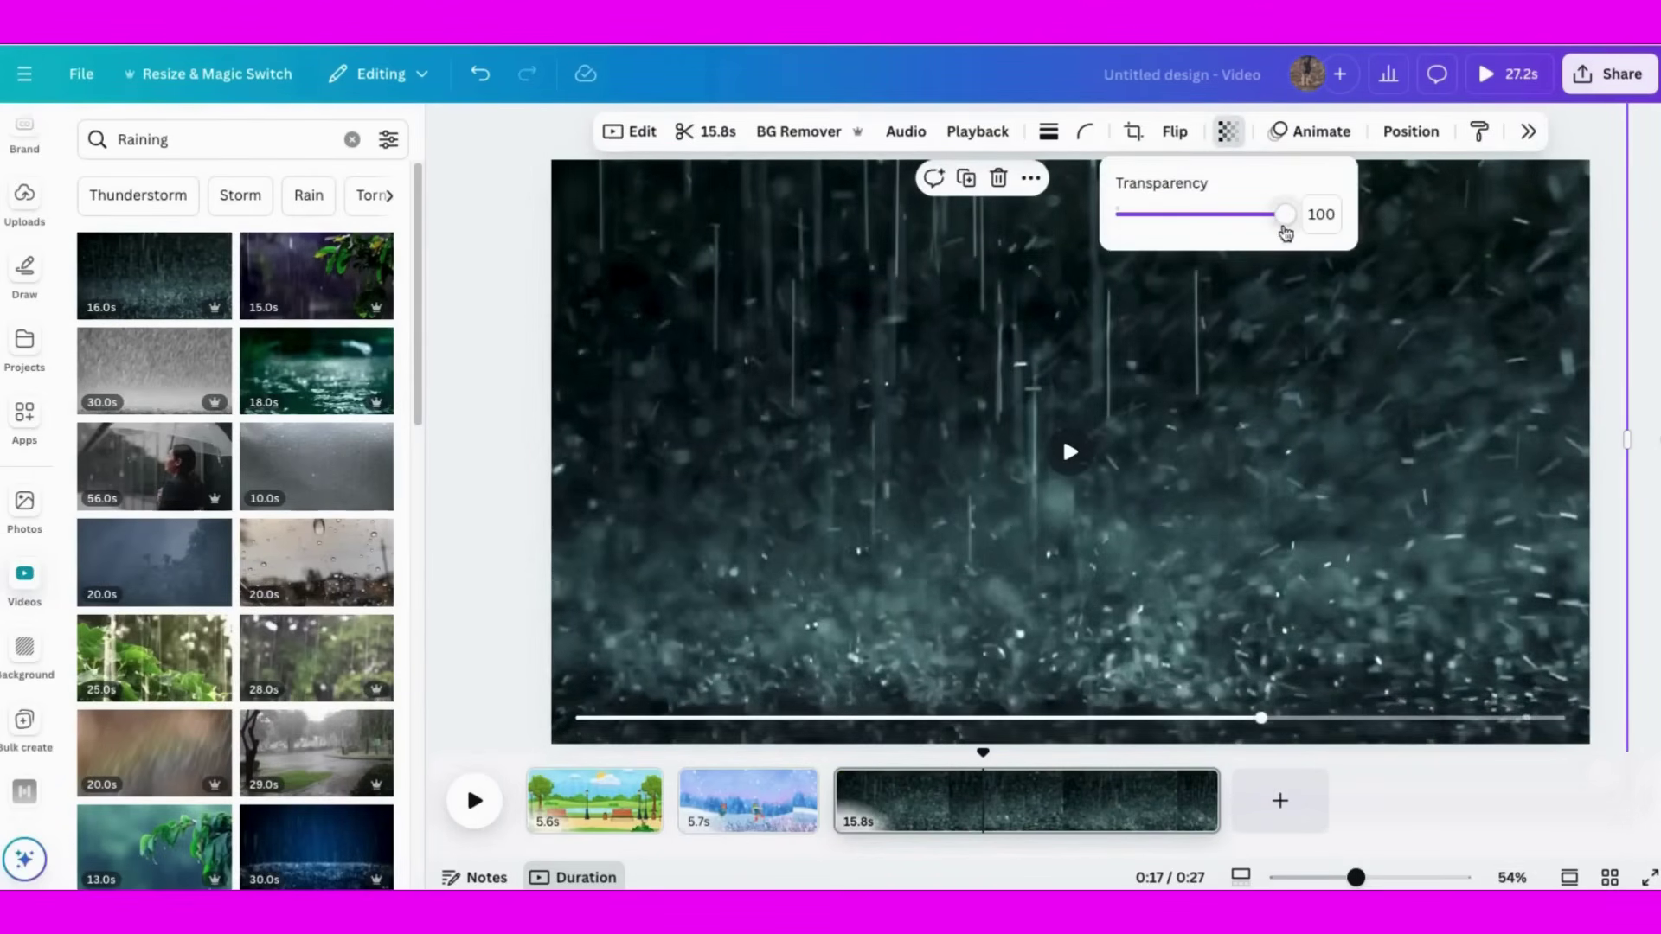
pyautogui.moveTo(1283, 214); pyautogui.dragTo(1150, 218)
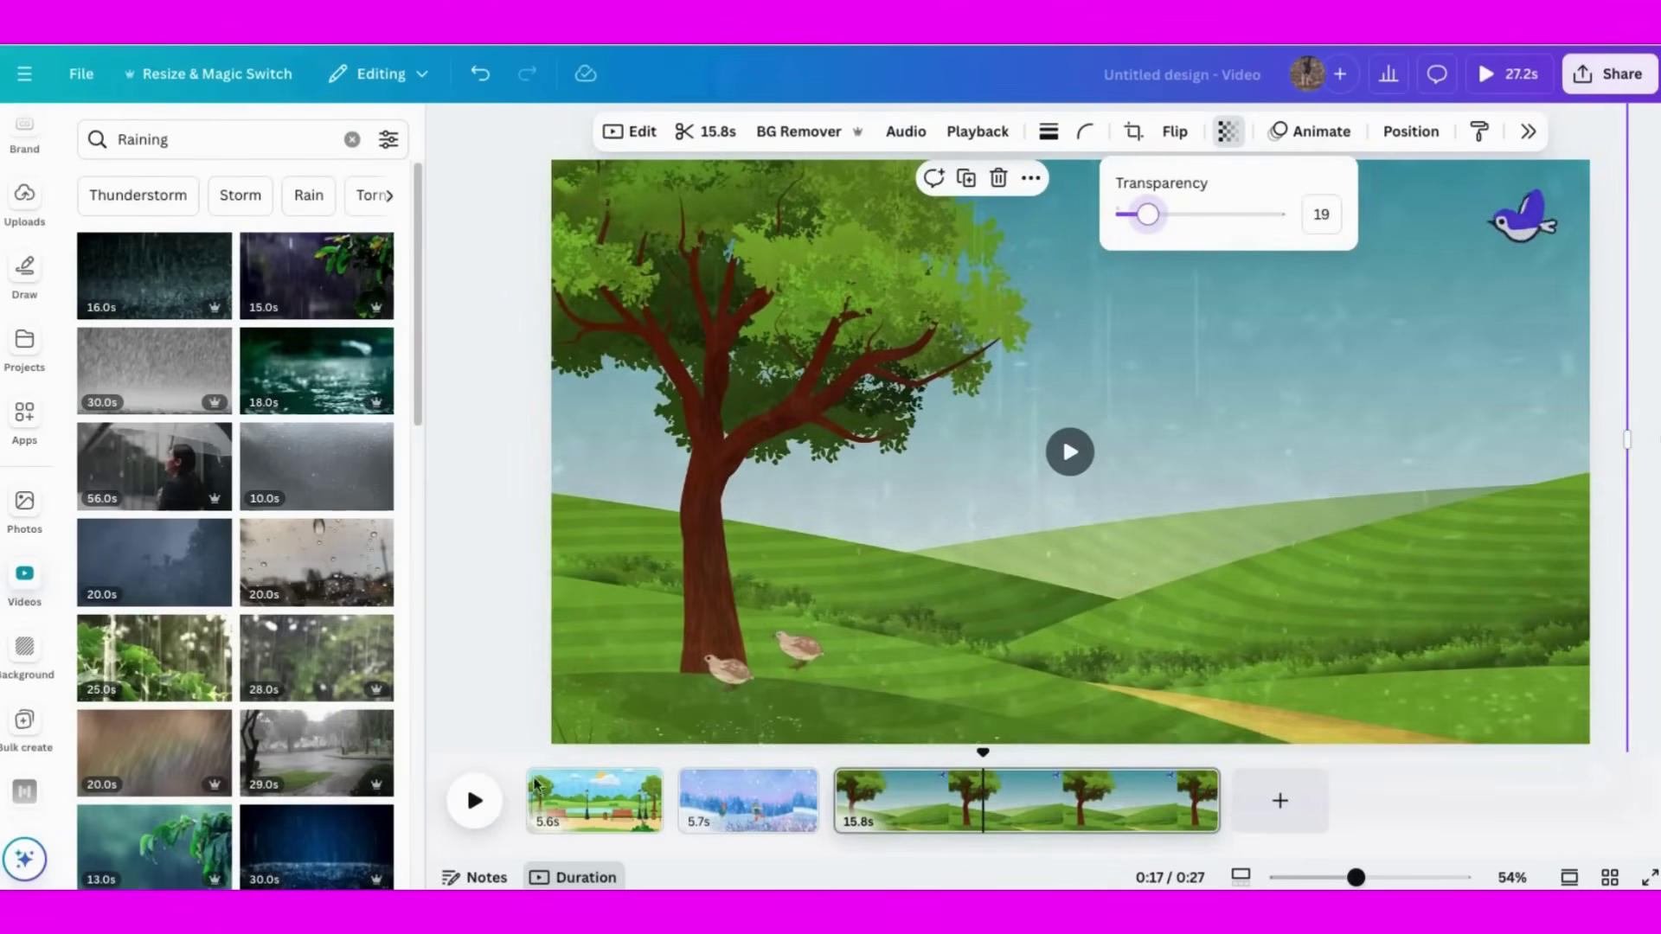
pyautogui.click(593, 547)
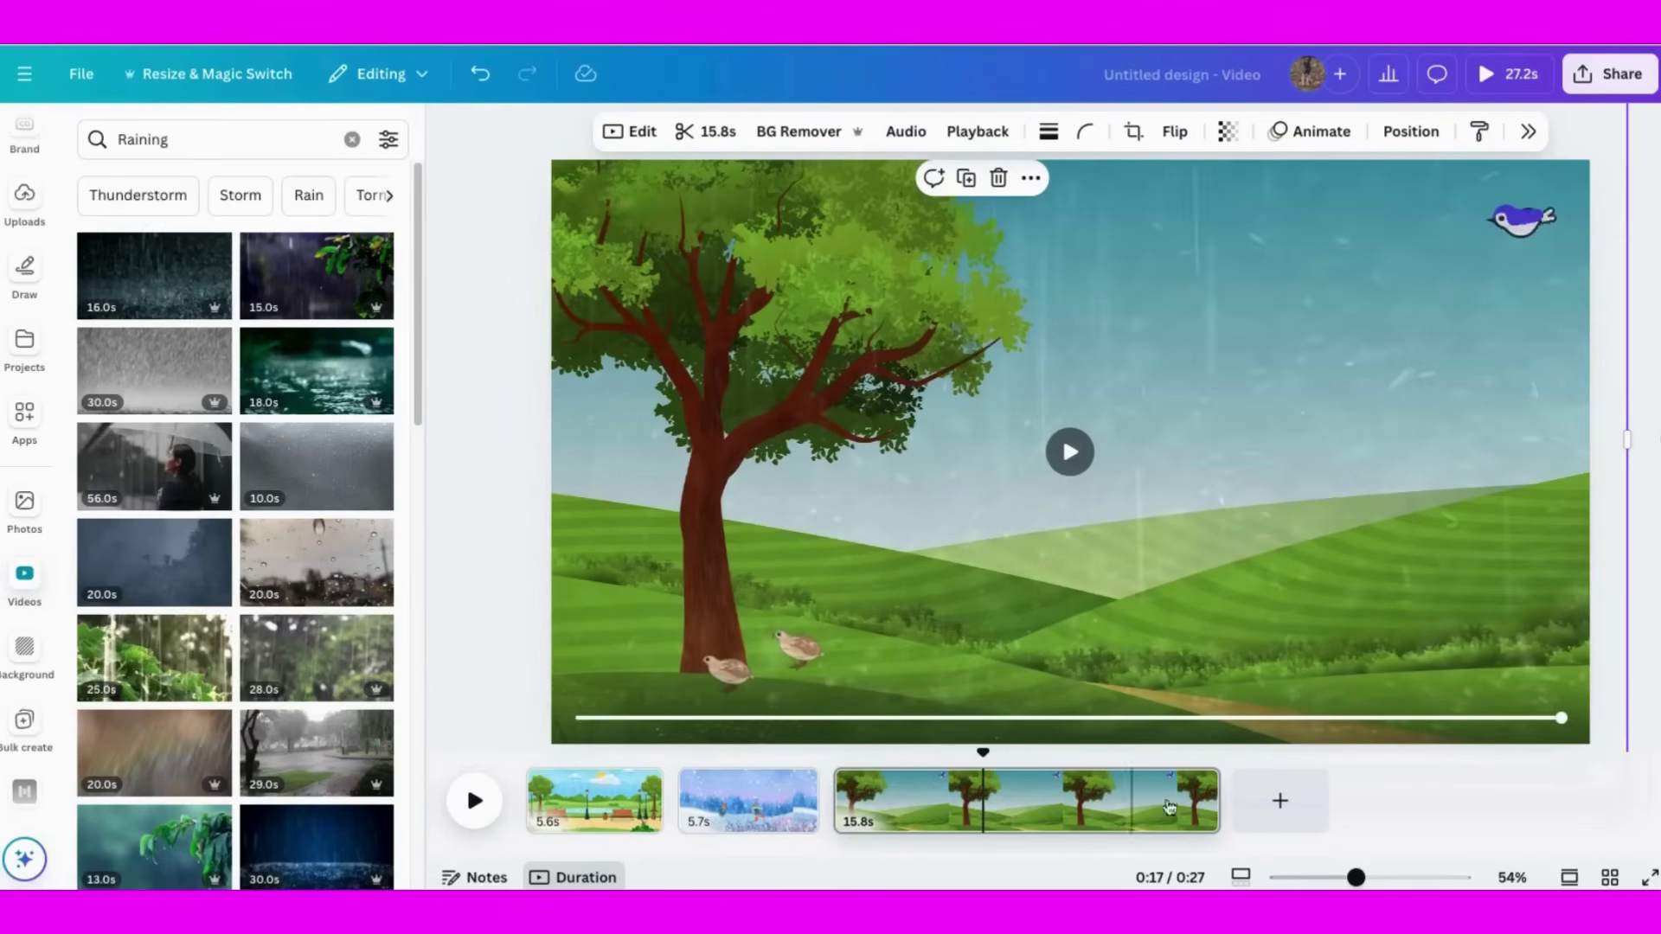
pyautogui.moveTo(1219, 812); pyautogui.dragTo(982, 752)
pyautogui.click(473, 801)
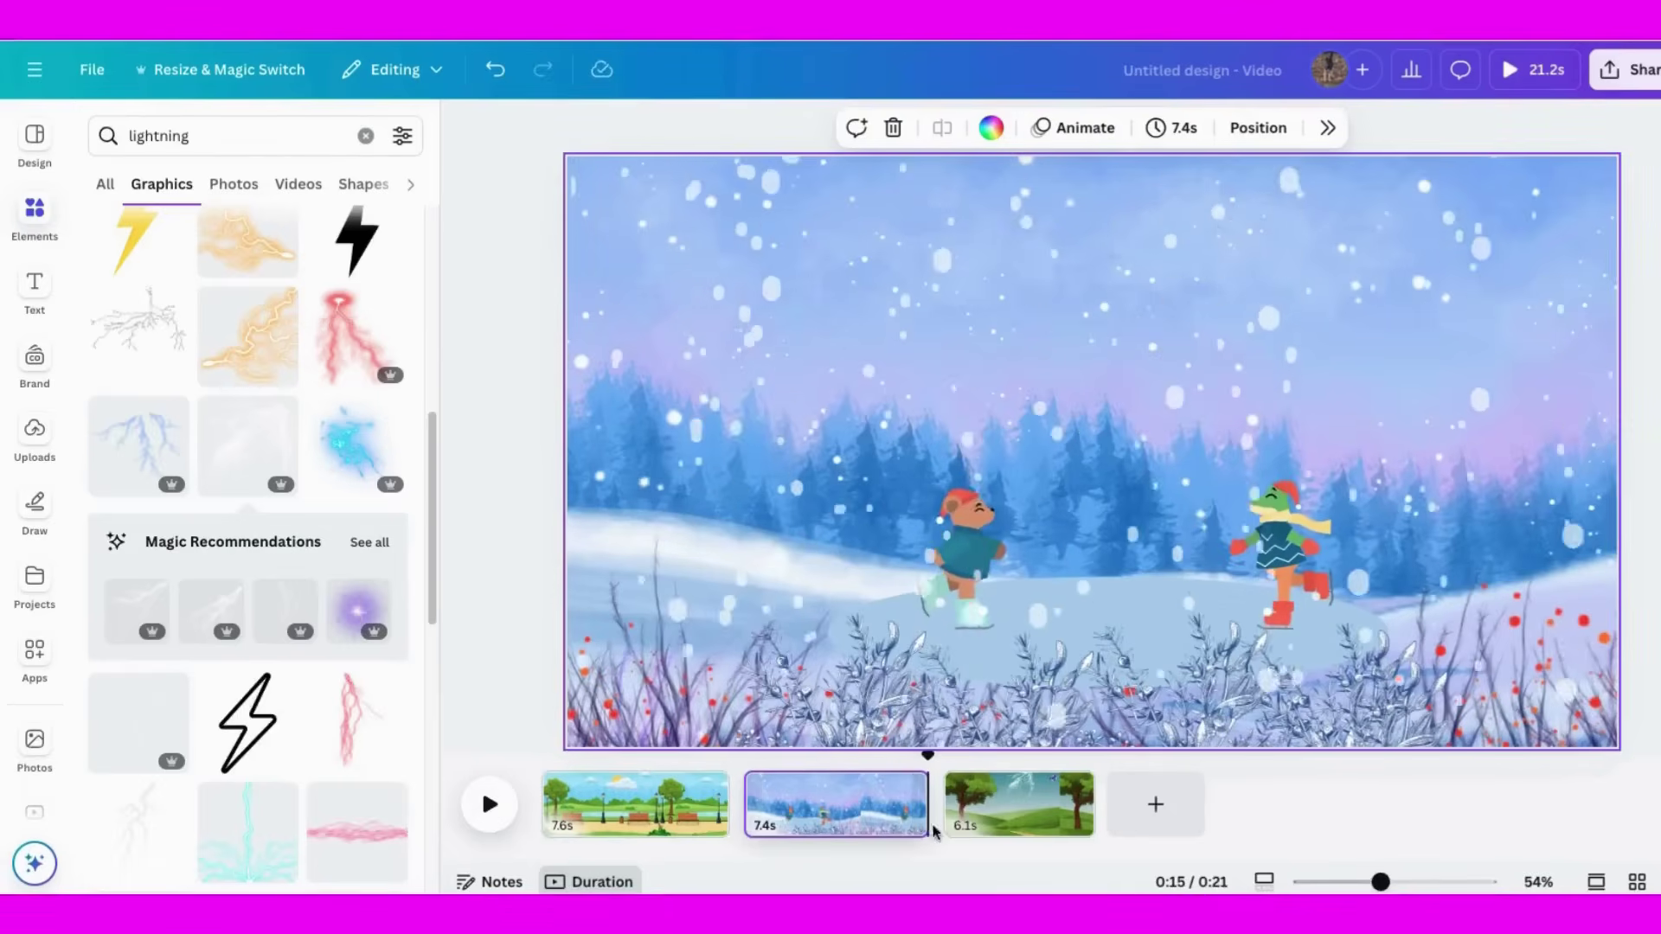
# Step: Lengthen the third scene to about 6.9s and preview Dissolve for the park-to-snow cut
pyautogui.moveTo(1092, 804); pyautogui.dragTo(1107, 823)
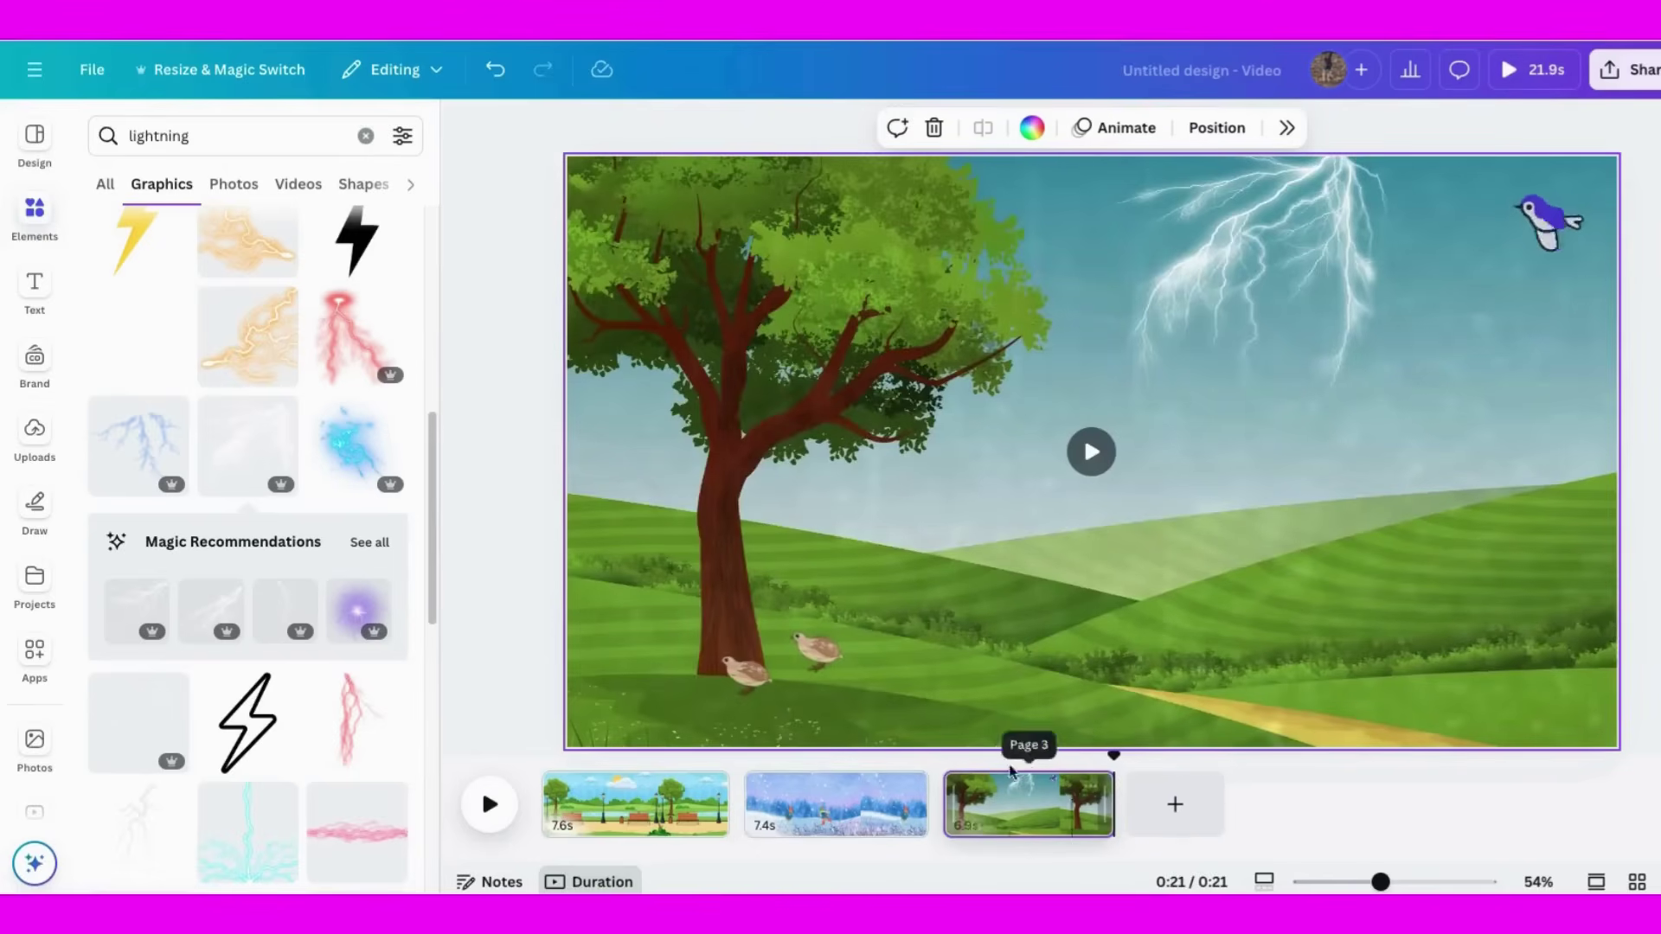
pyautogui.click(747, 822)
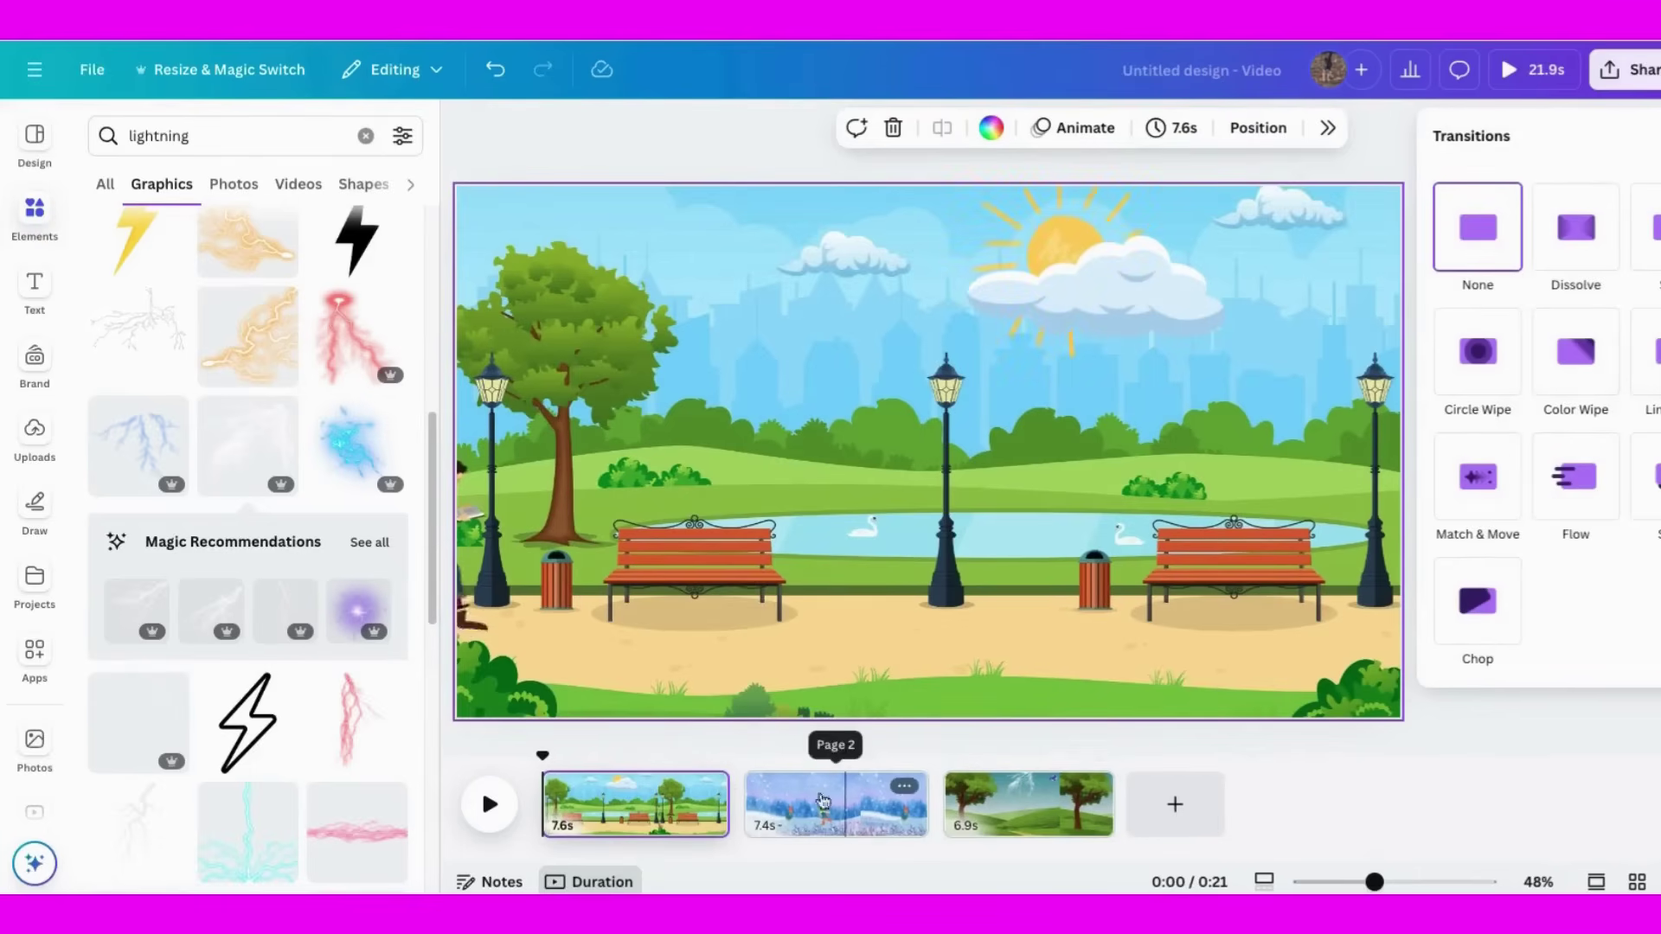
pyautogui.click(1592, 243)
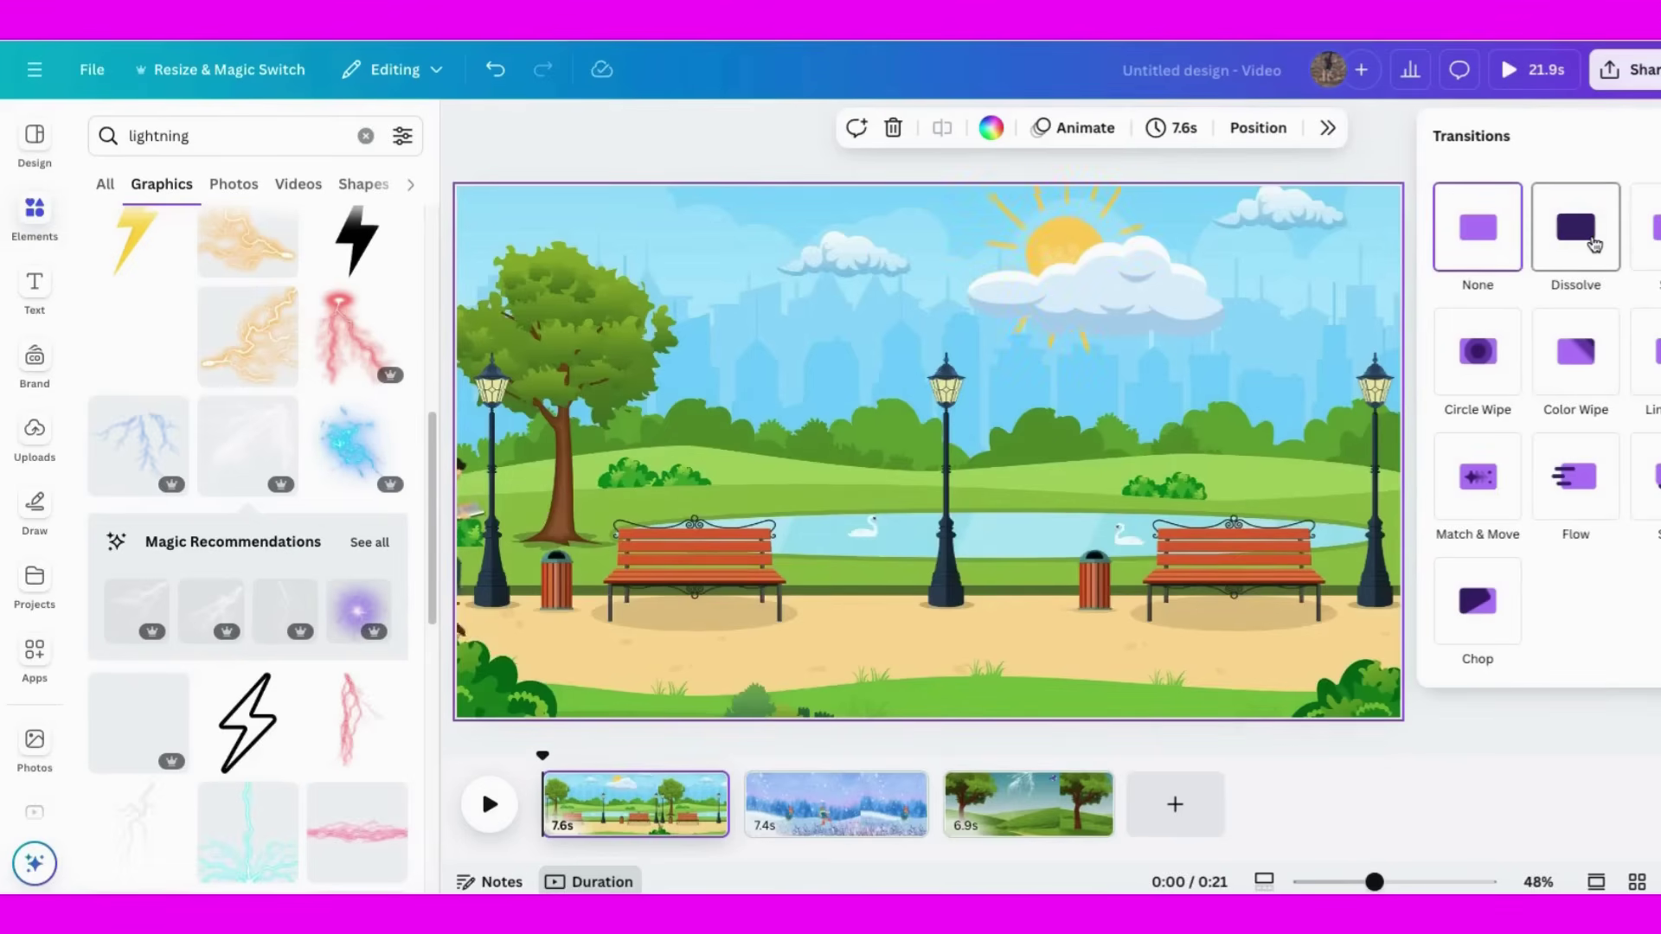
pyautogui.moveTo(749, 823)
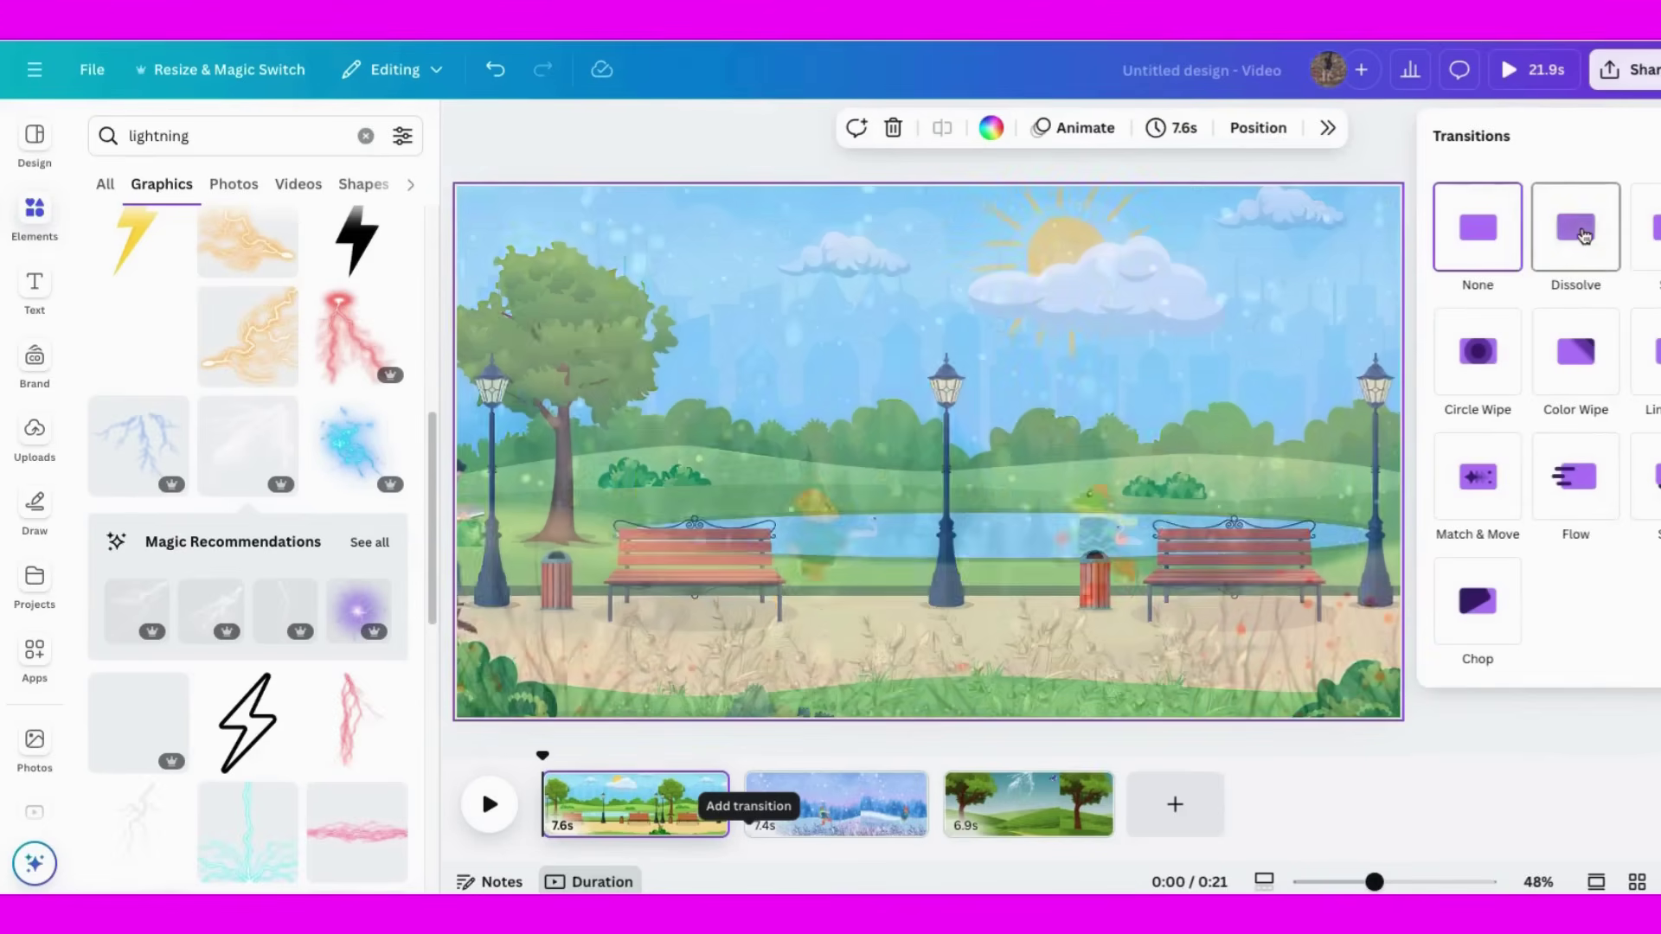
# Step: Add a longer Dissolve from park to snow, and a longer rightward Slide from snow to meadow
pyautogui.click(1582, 233)
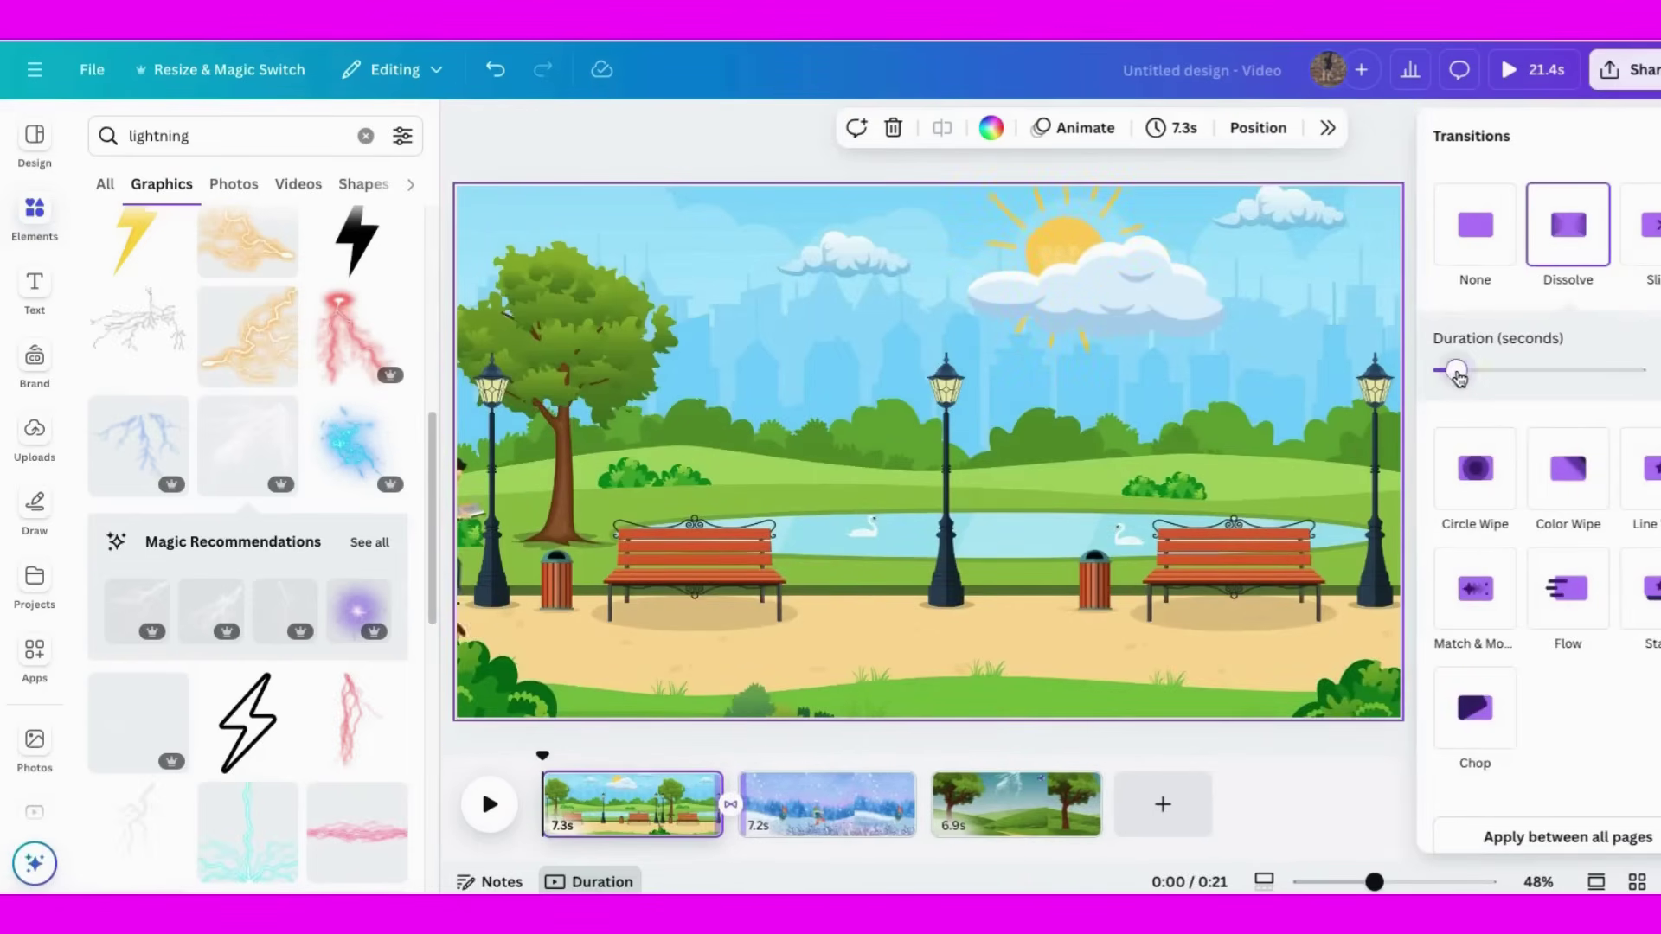
pyautogui.moveTo(1457, 370); pyautogui.dragTo(1486, 372)
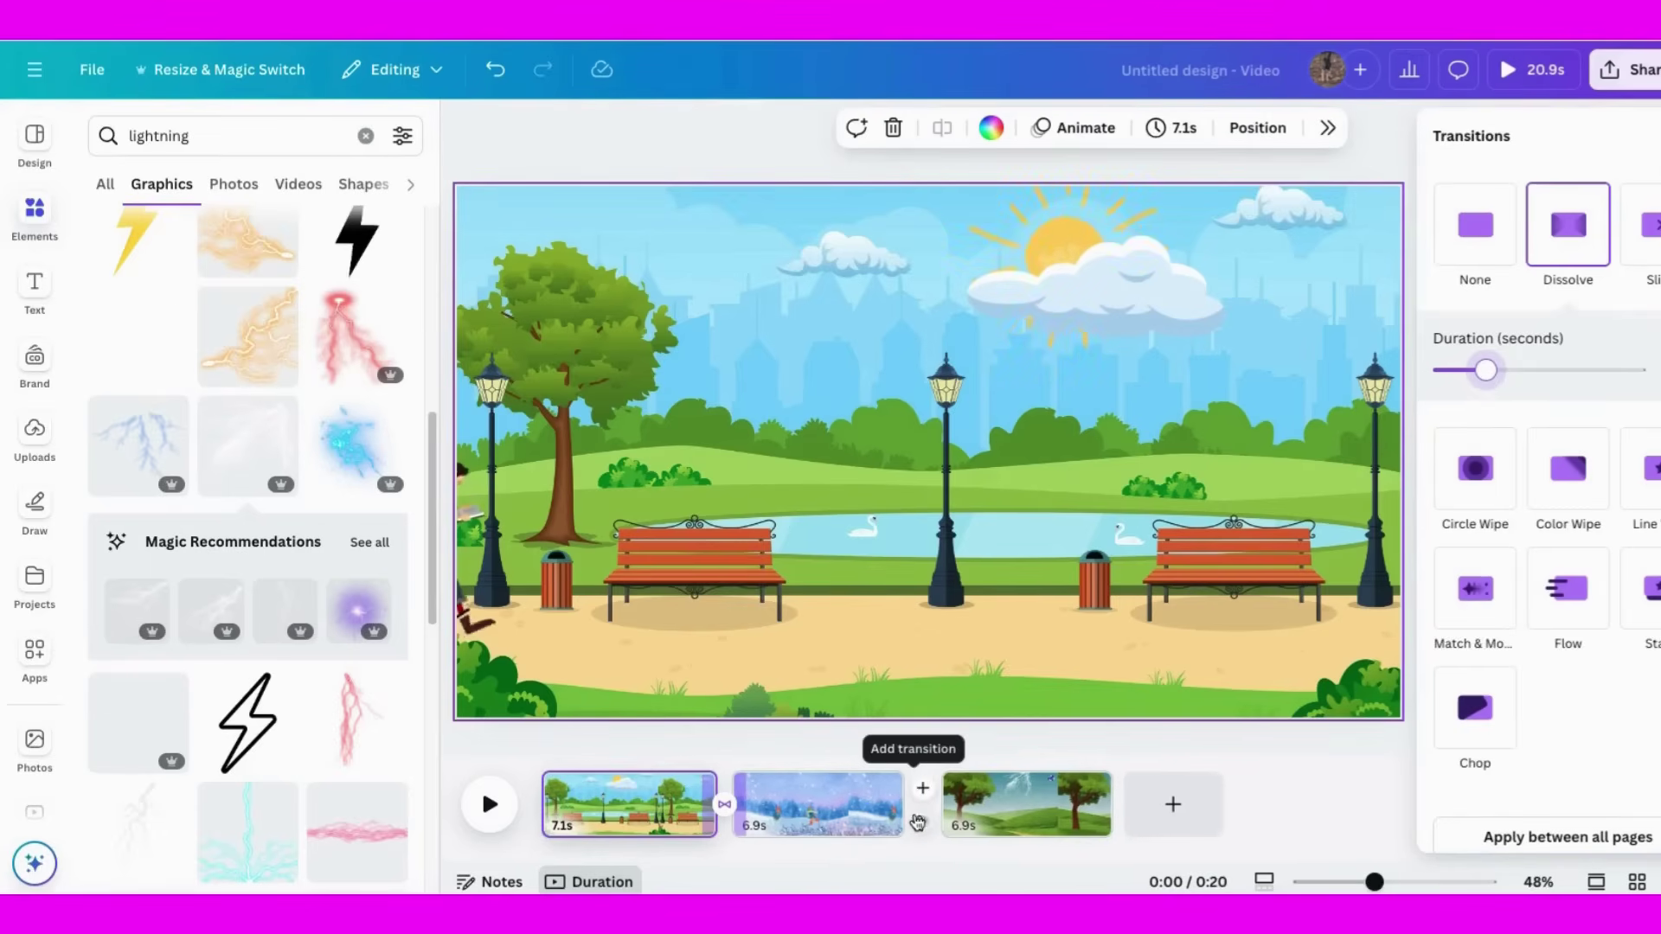
pyautogui.click(924, 823)
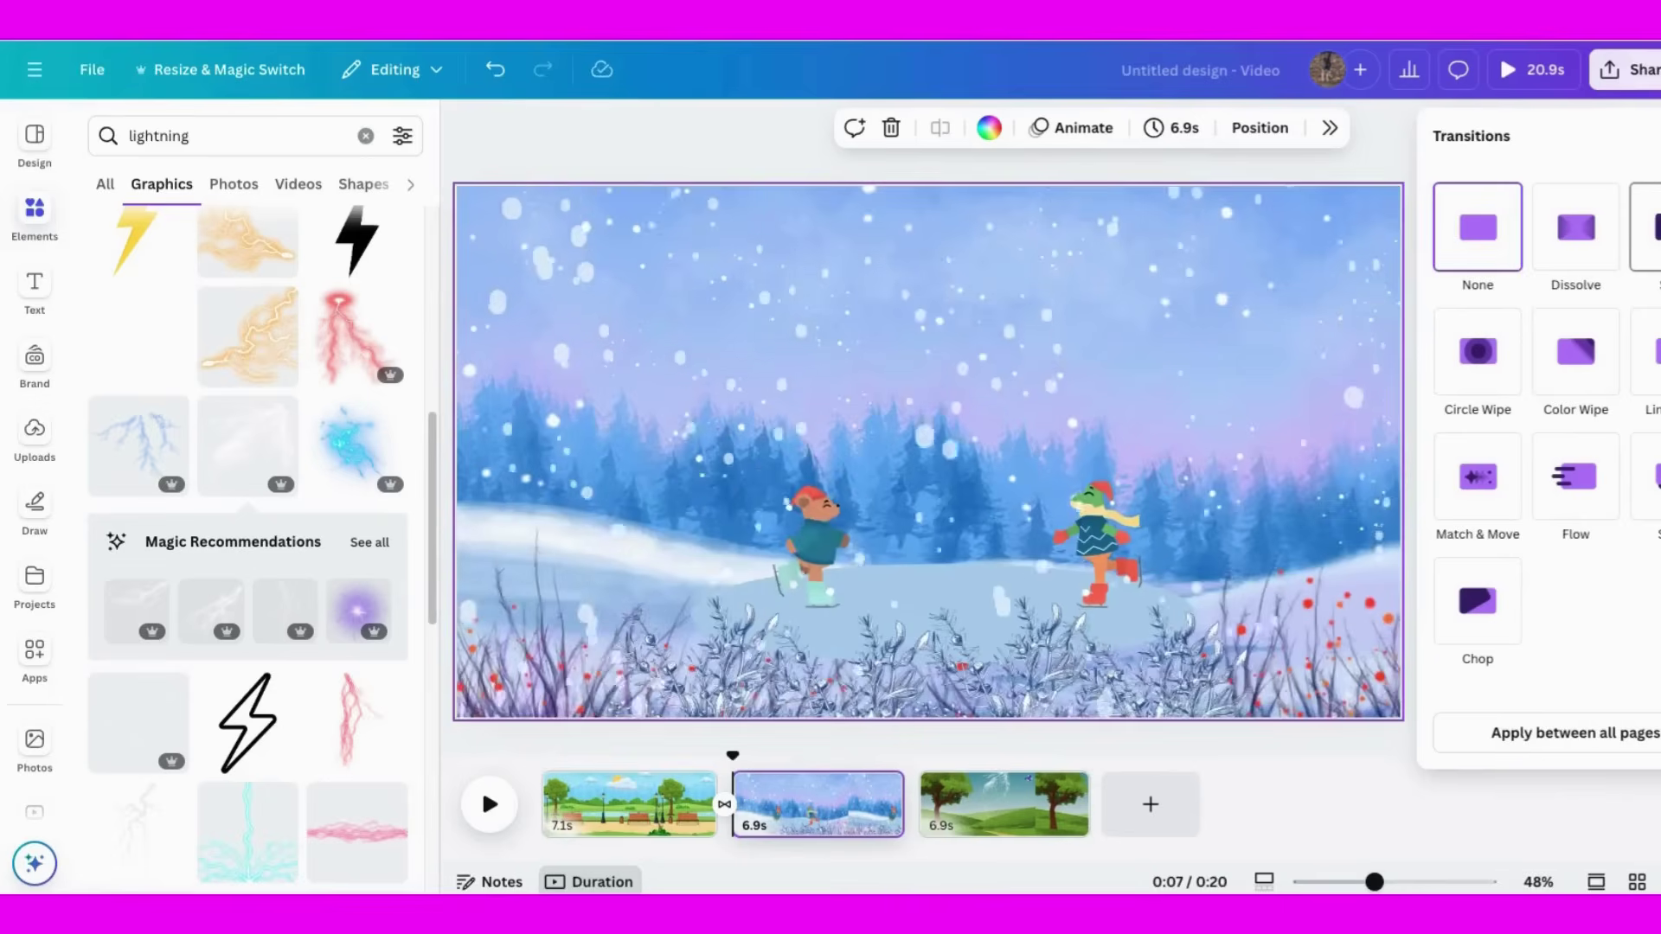
pyautogui.click(1639, 252)
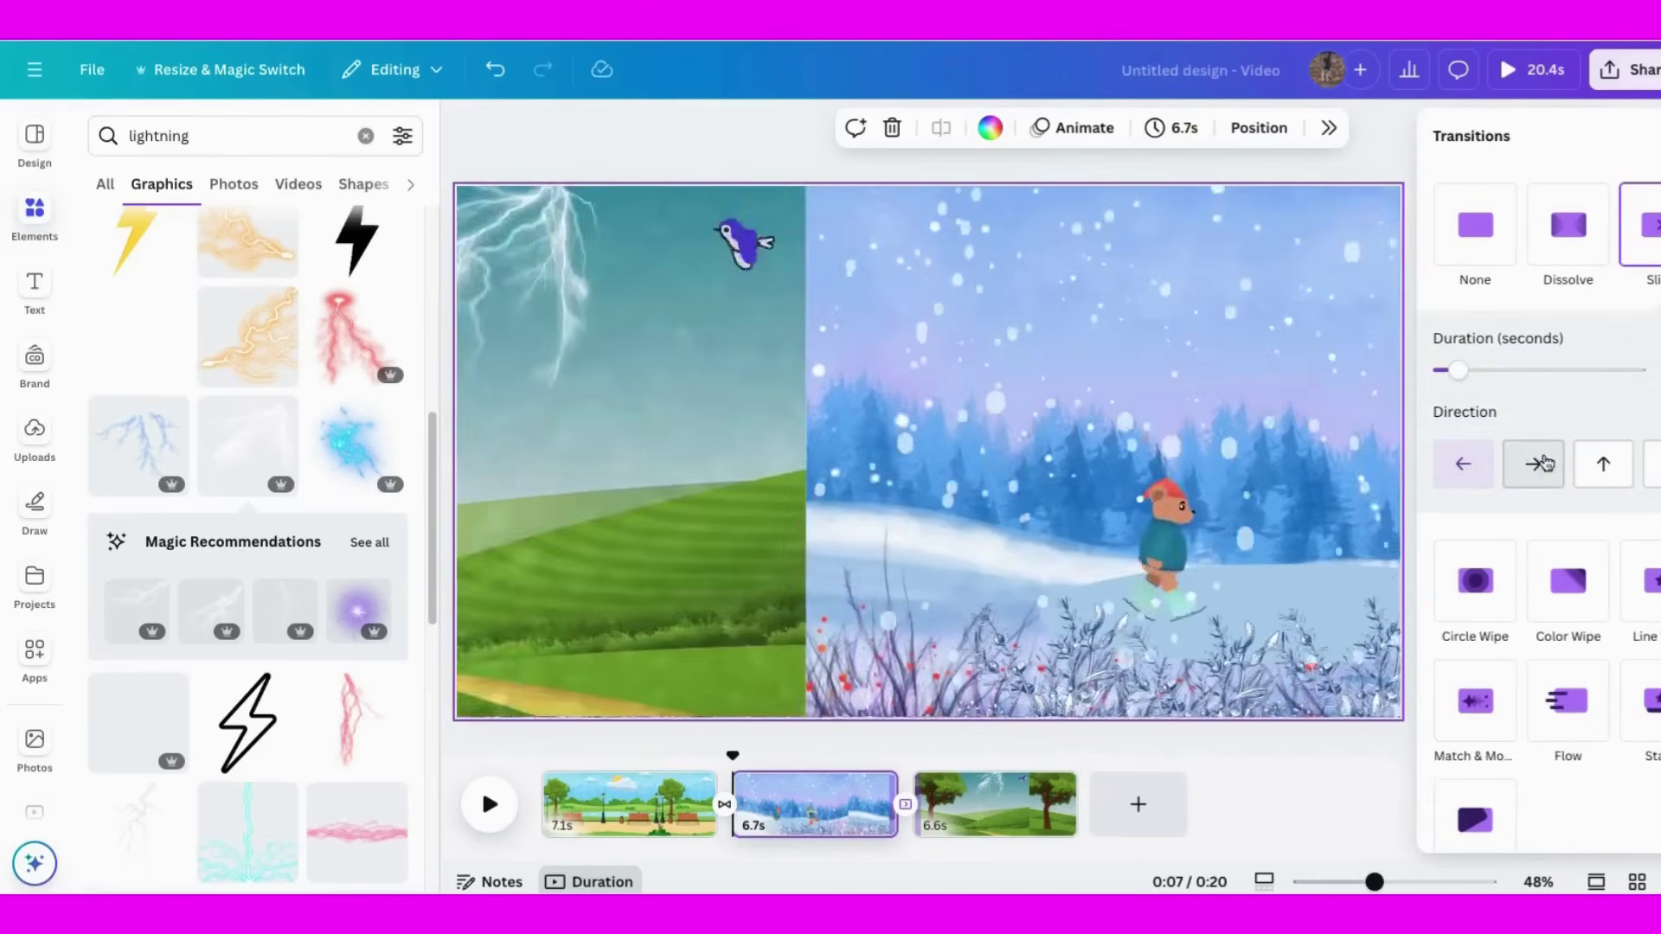
pyautogui.click(1532, 464)
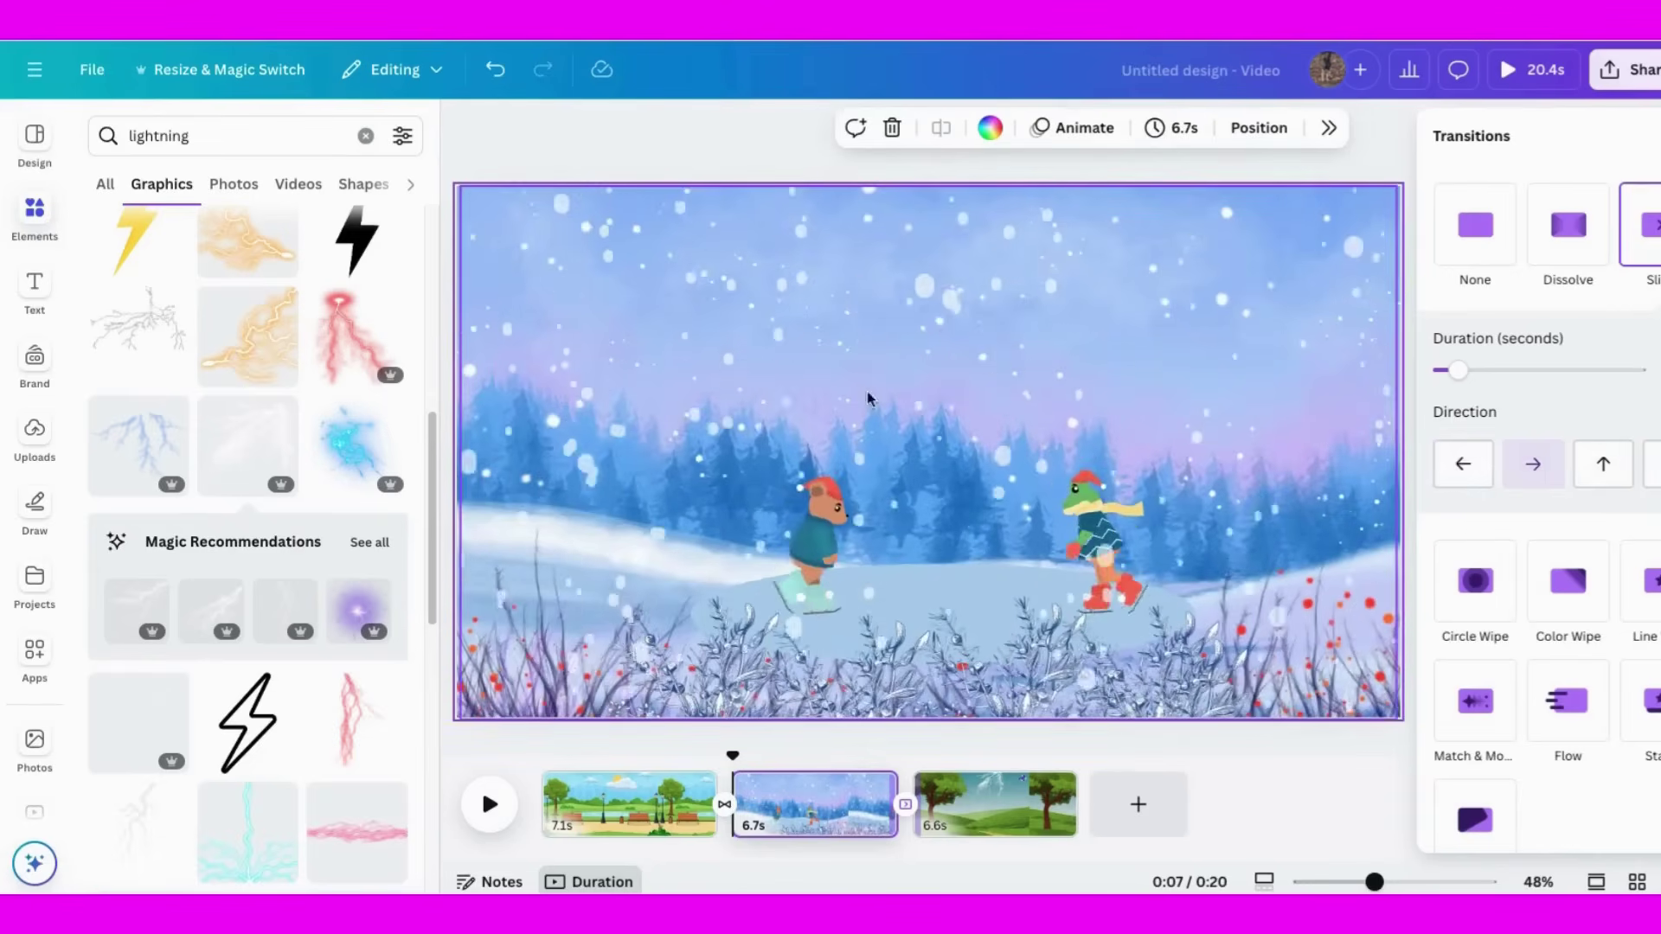
pyautogui.moveTo(1457, 371); pyautogui.dragTo(1489, 372)
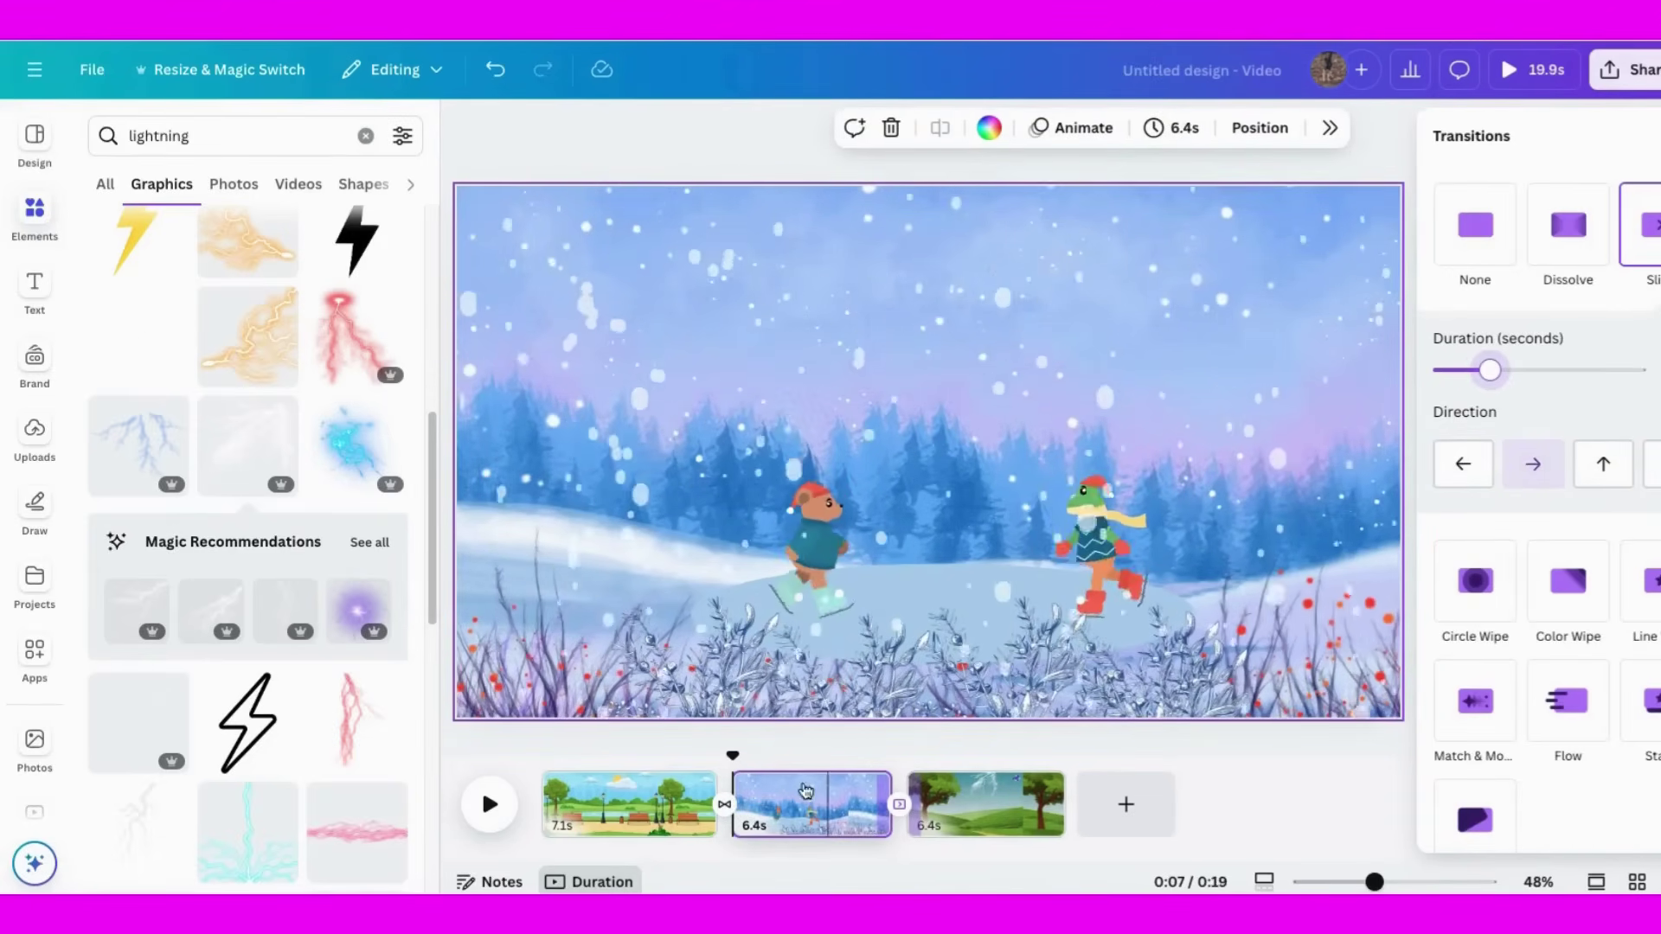
# Step: Play the video from the start, browse the uploaded audio tracks, then rewind to 0:00
pyautogui.click(571, 804)
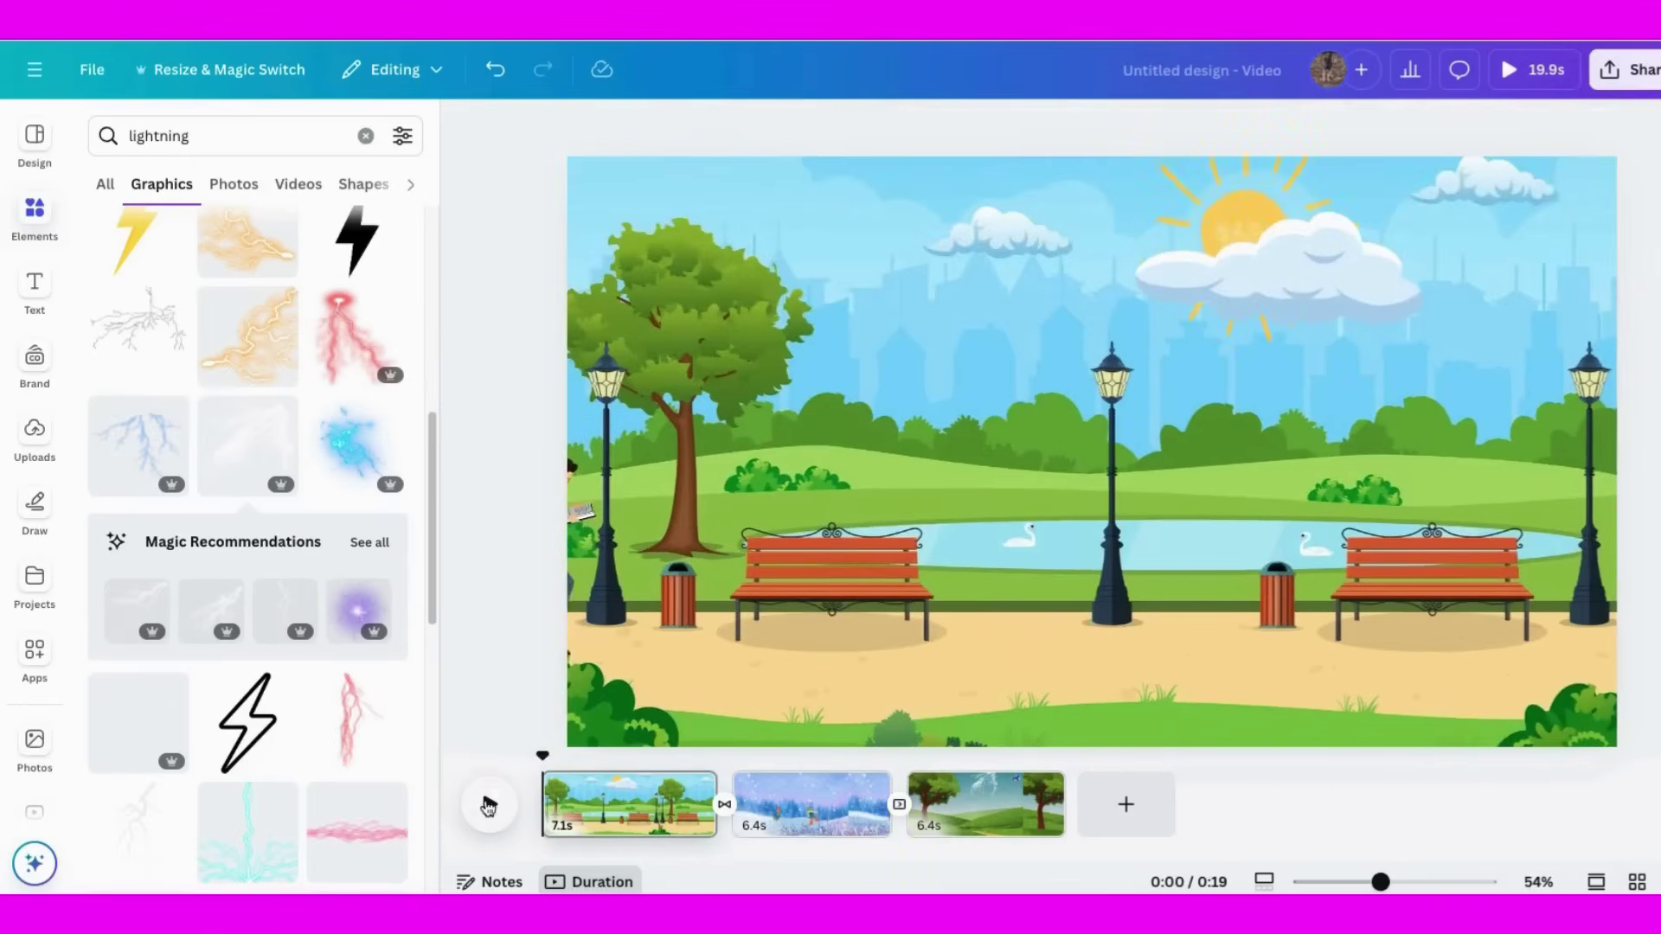
pyautogui.click(487, 807)
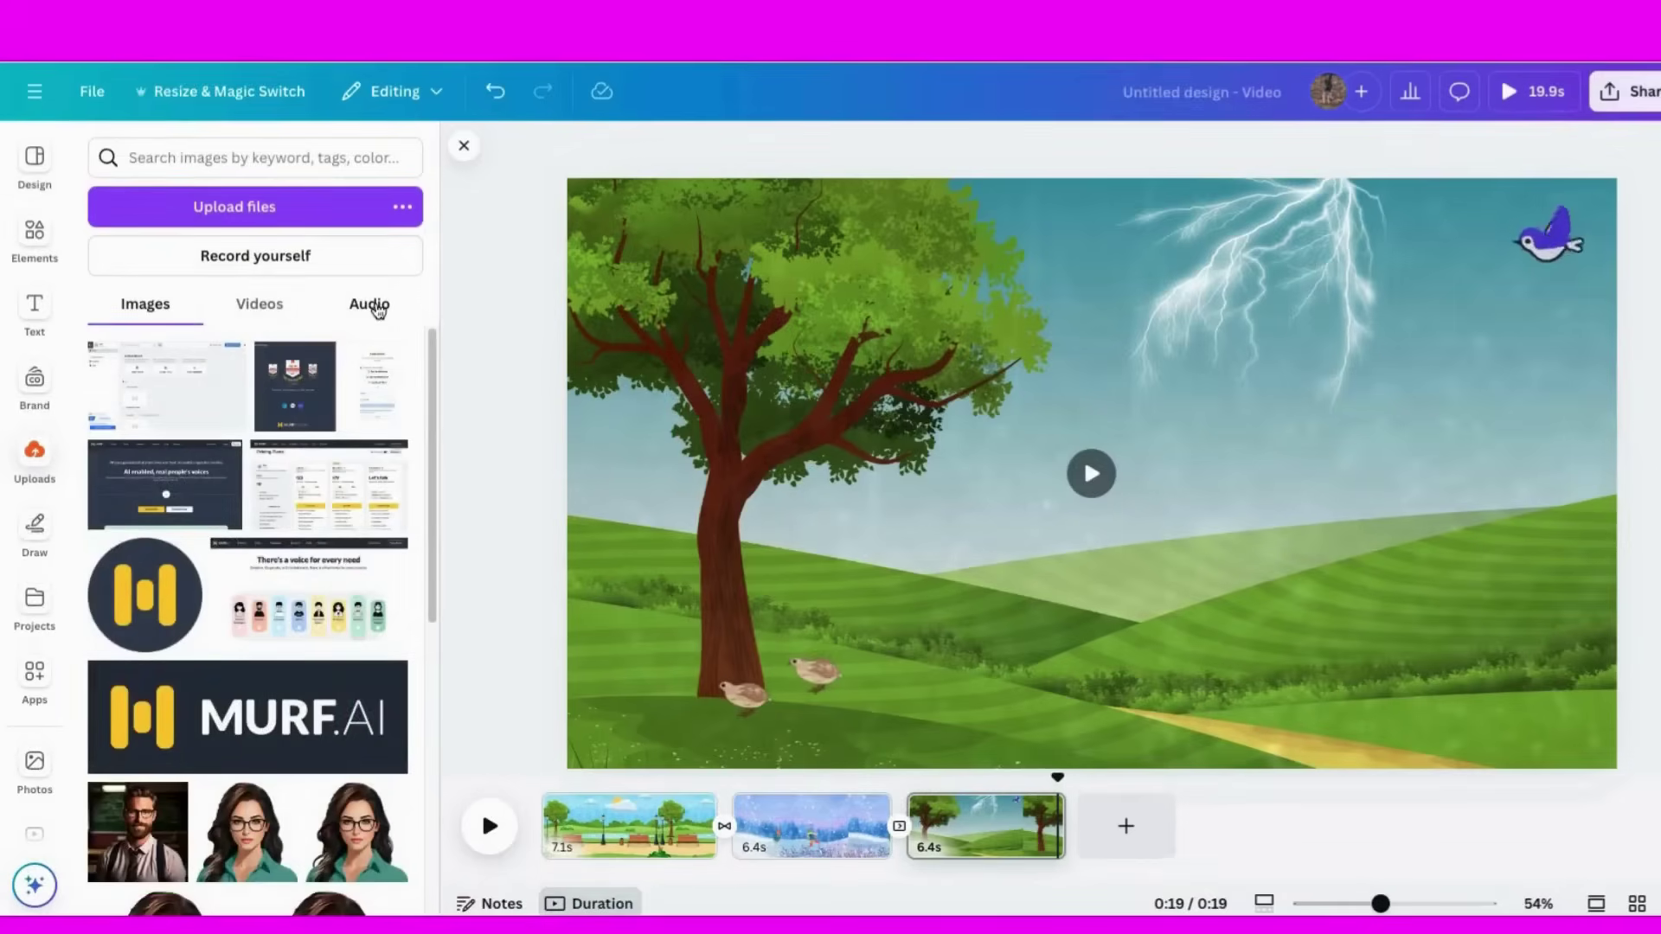
pyautogui.click(369, 304)
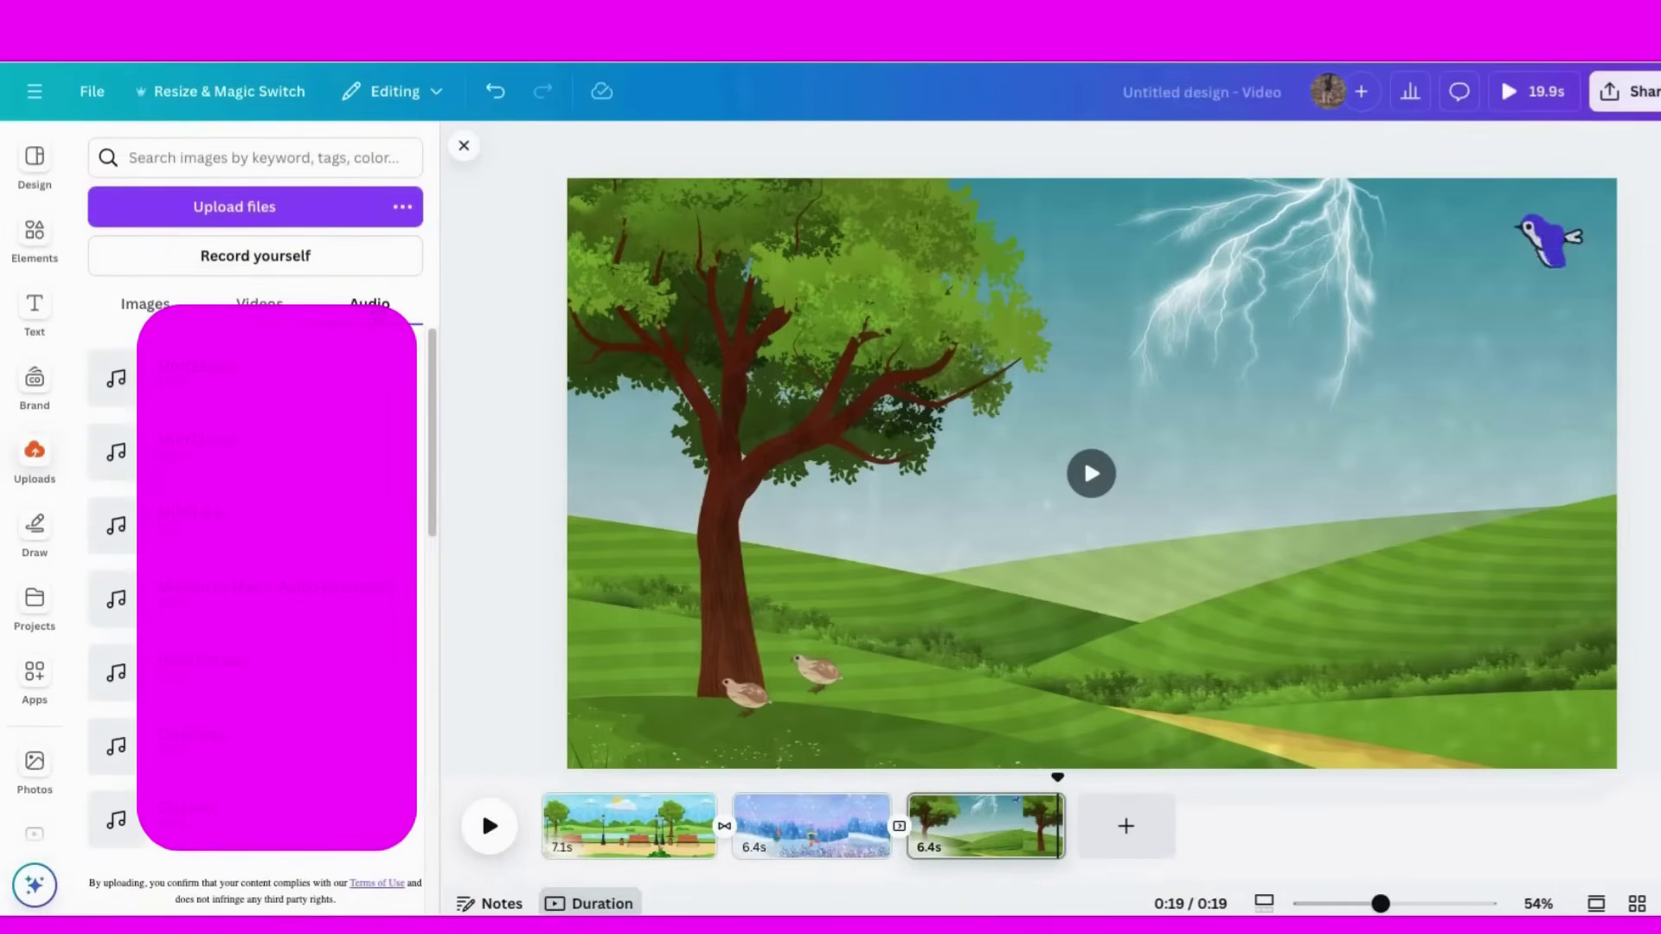
pyautogui.scroll(-8, 255, 596)
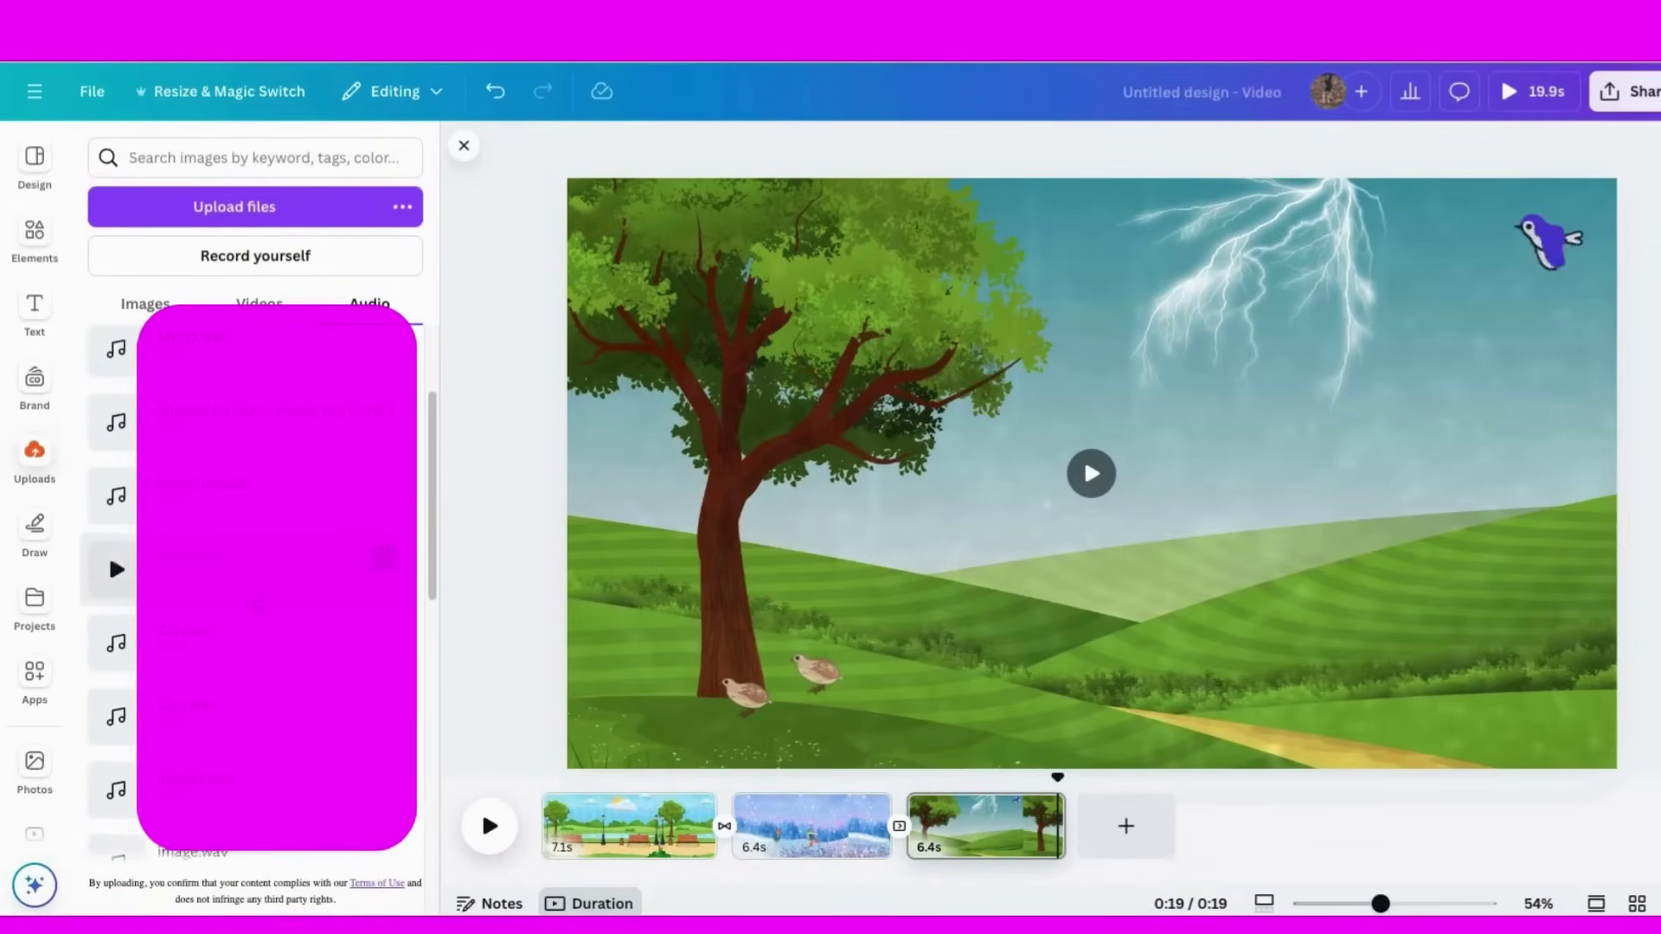
pyautogui.scroll(-2, 255, 596)
pyautogui.scroll(-2, 256, 562)
pyautogui.scroll(-3, 255, 554)
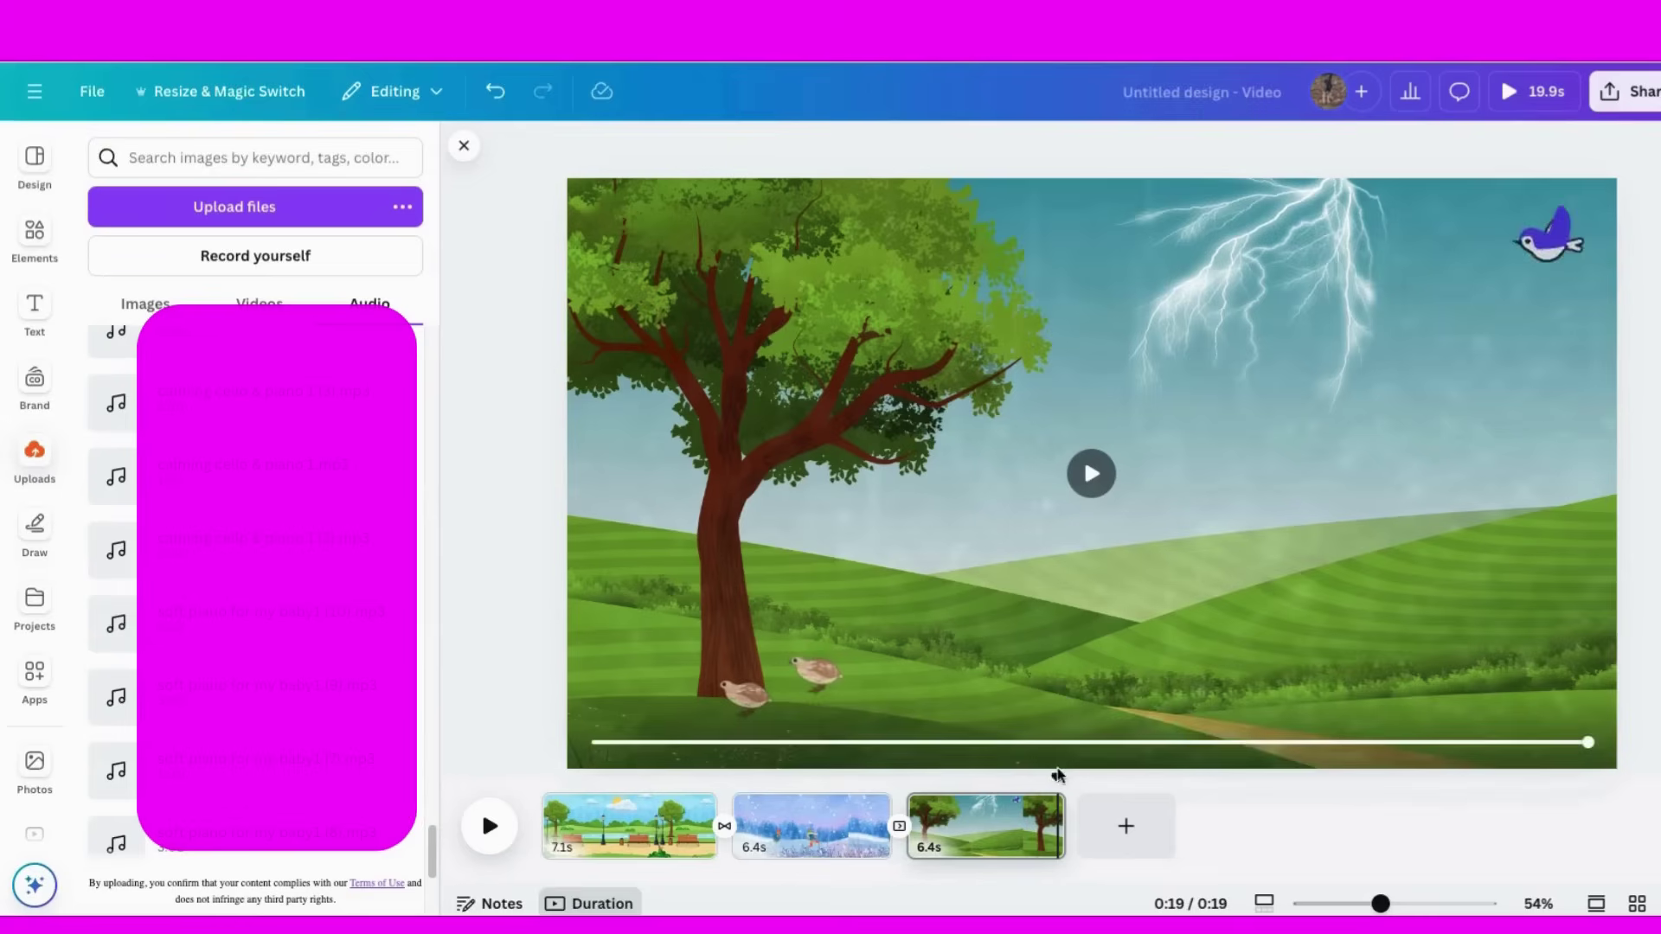
pyautogui.moveTo(1057, 778); pyautogui.dragTo(459, 753)
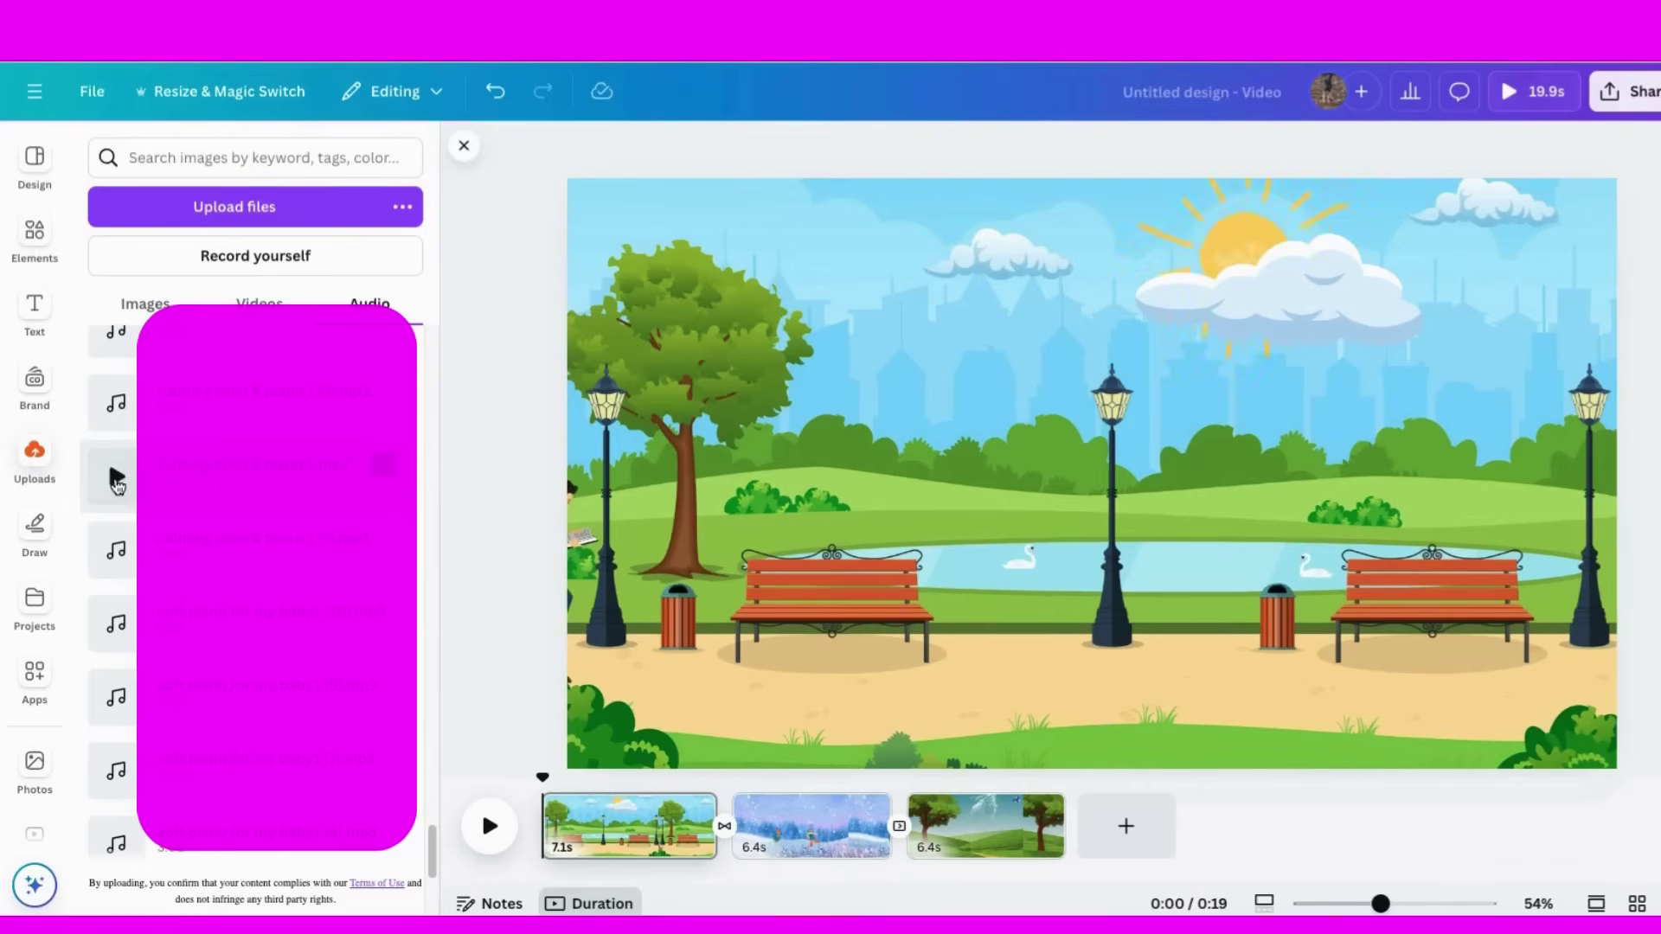
# Step: Add the third uploaded audio track under the whole video and lower its volume to 69
pyautogui.click(117, 483)
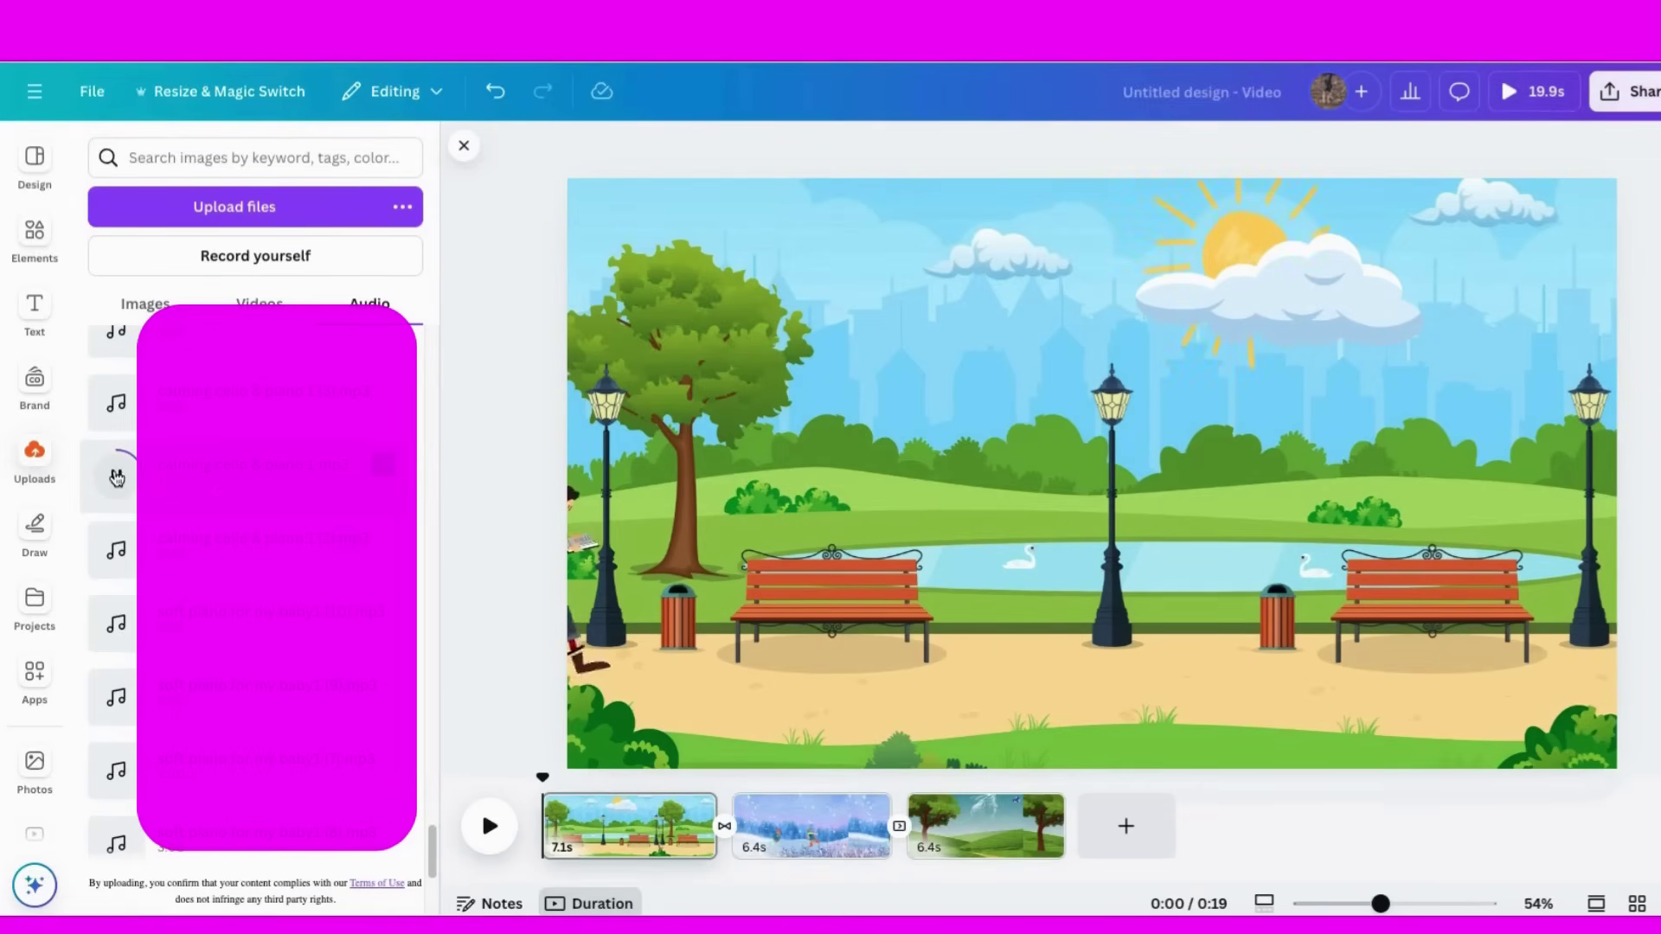
pyautogui.click(116, 483)
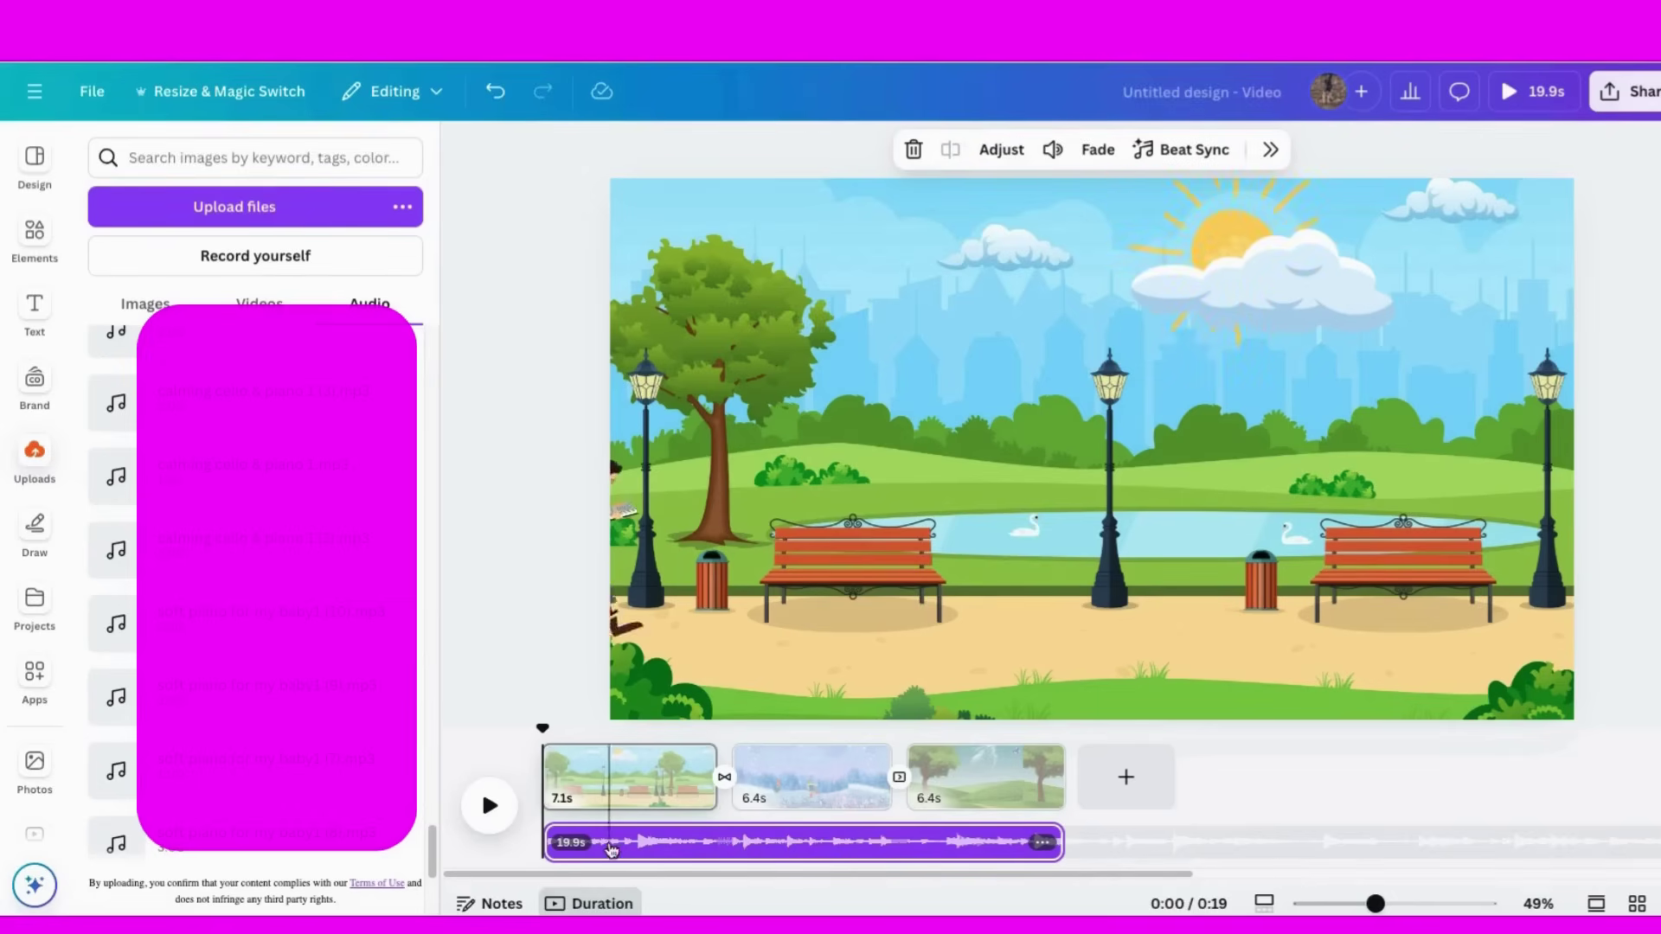
pyautogui.rightClick(724, 843)
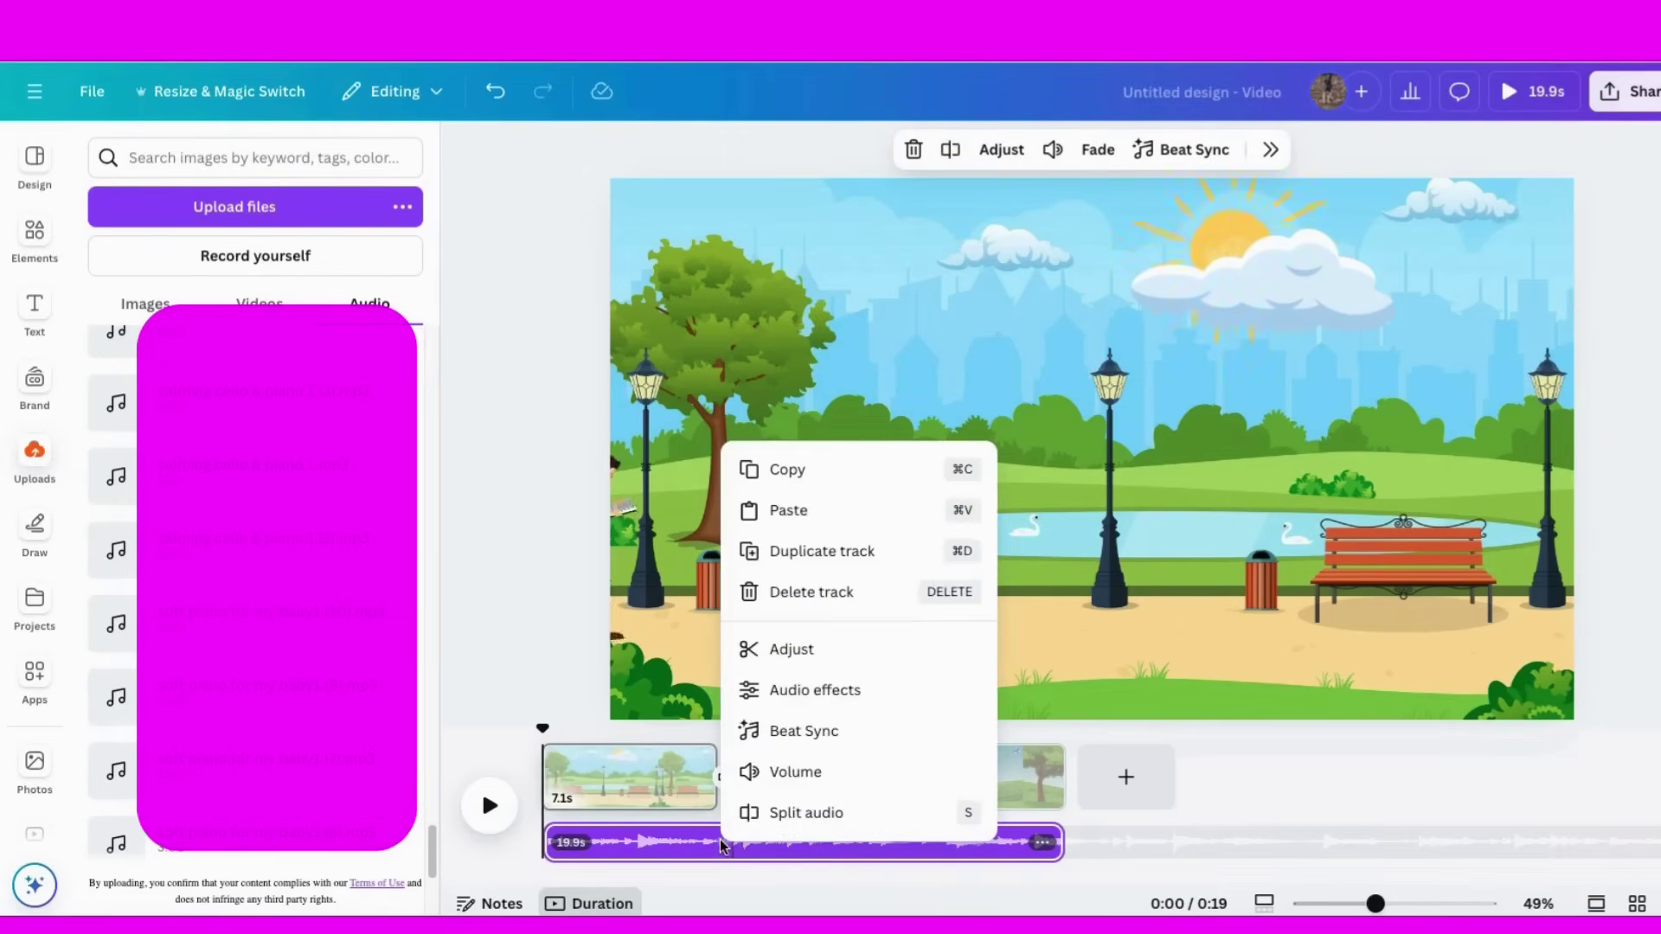
pyautogui.click(795, 772)
pyautogui.moveTo(946, 268)
pyautogui.mouseDown()
pyautogui.moveTo(894, 268)
pyautogui.moveTo(1097, 269)
pyautogui.moveTo(949, 268)
pyautogui.mouseUp()
pyautogui.click(488, 806)
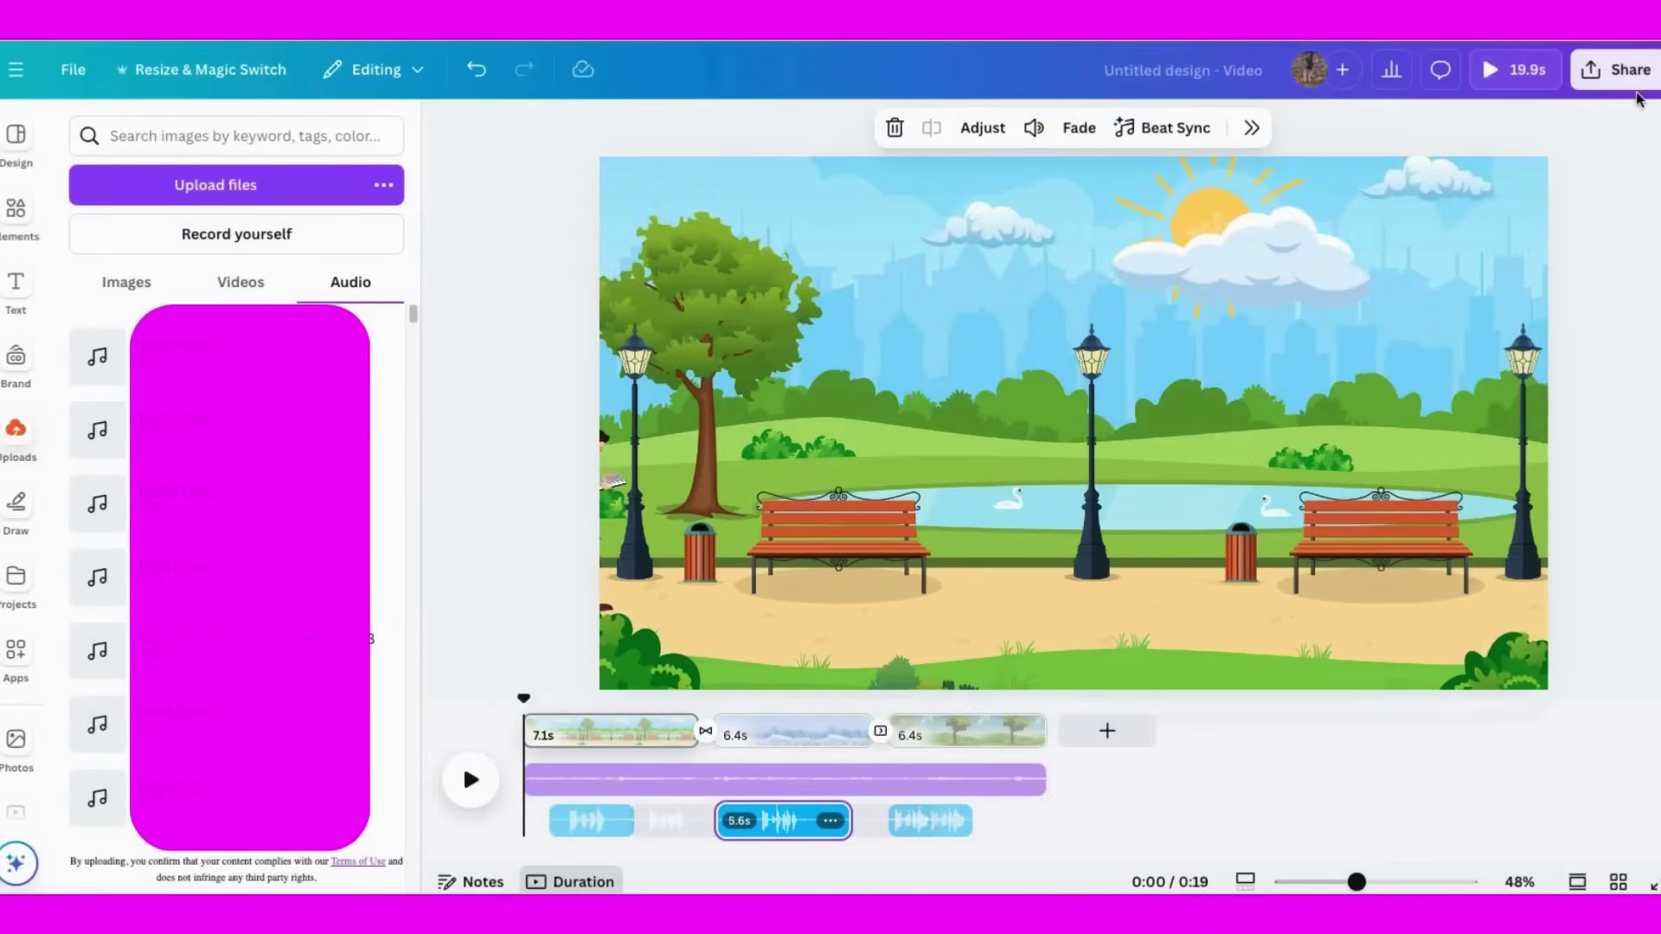
# Step: Download all 3 pages as a 1080p MP4 video from File > Download
pyautogui.click(73, 69)
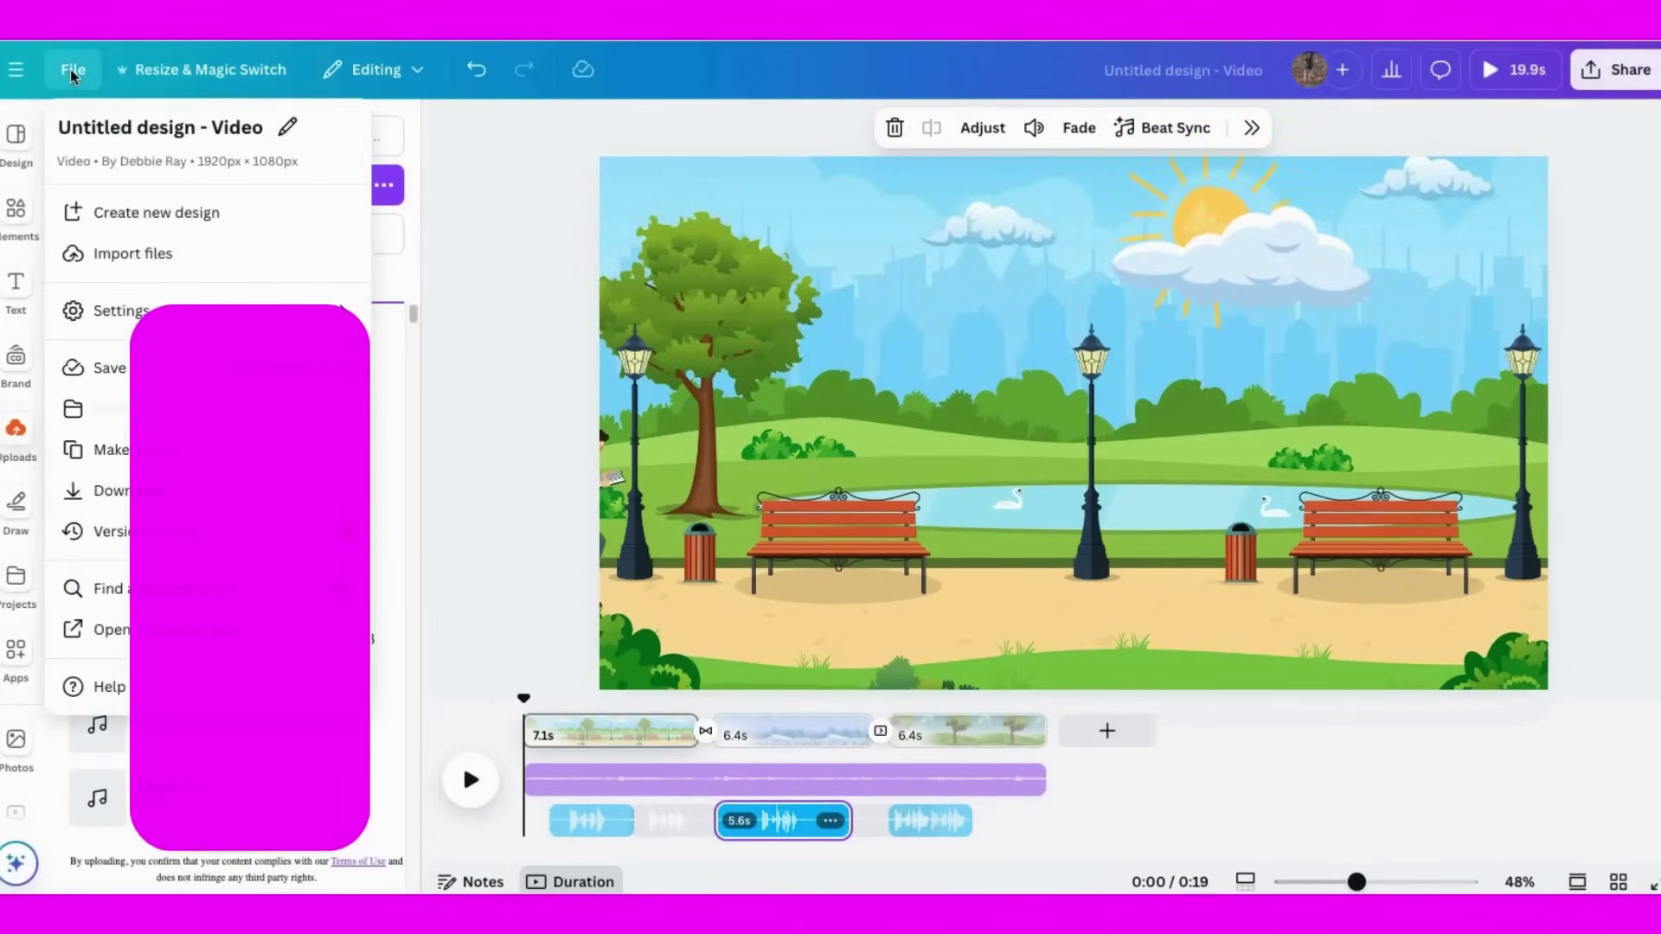
pyautogui.click(118, 499)
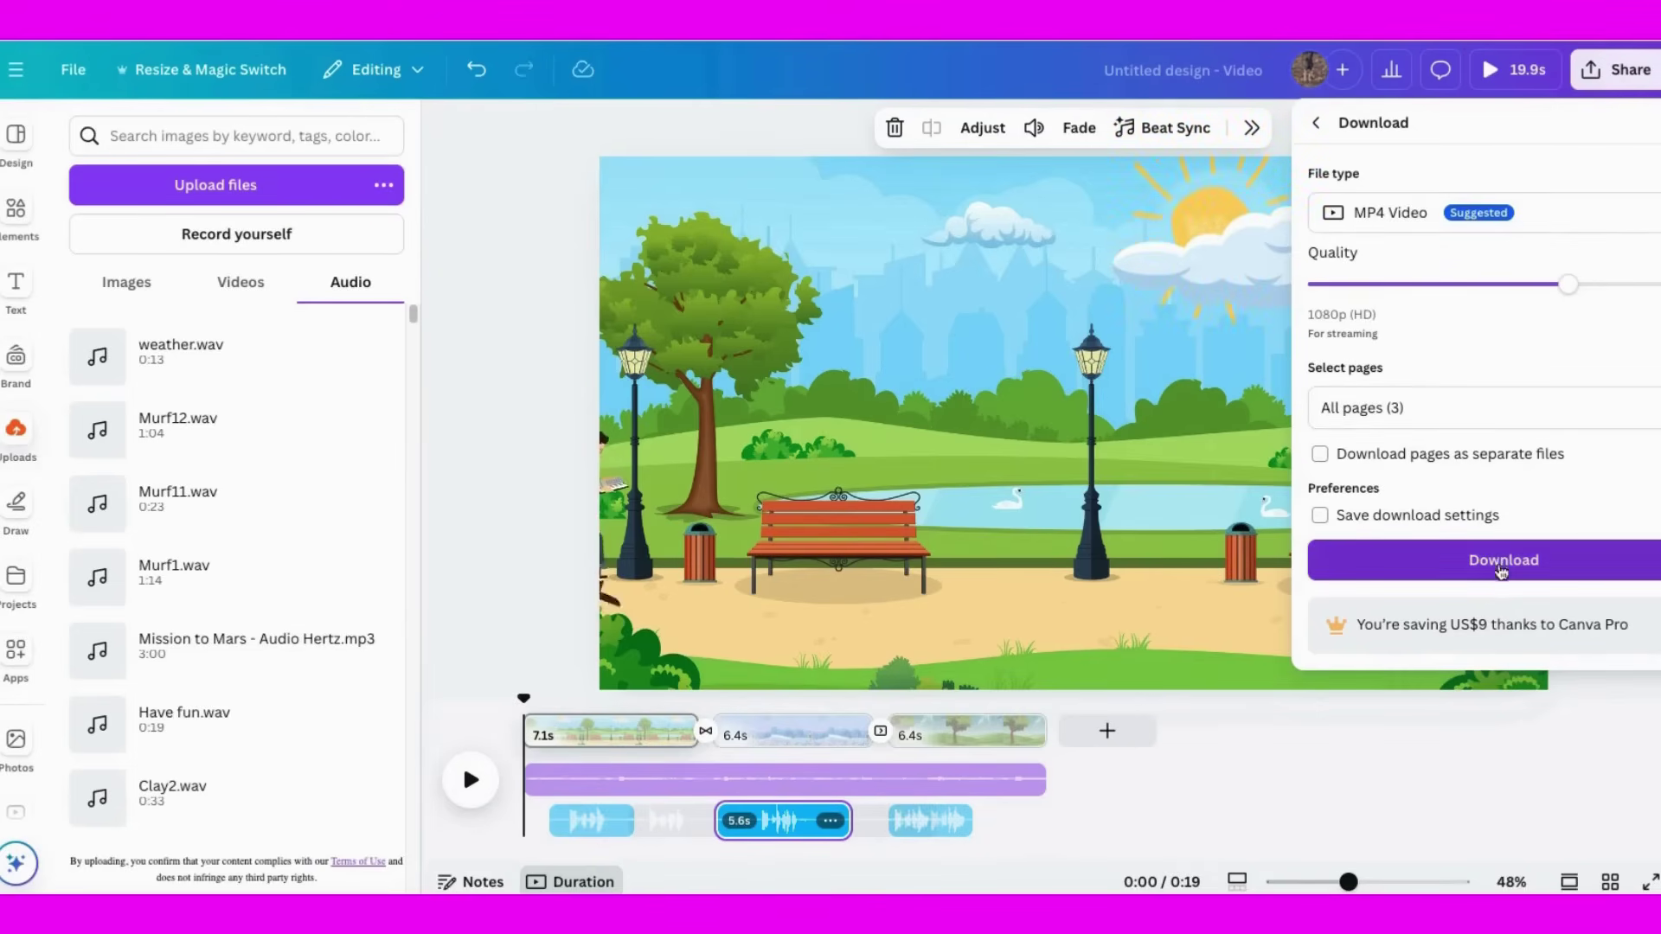
pyautogui.click(1500, 561)
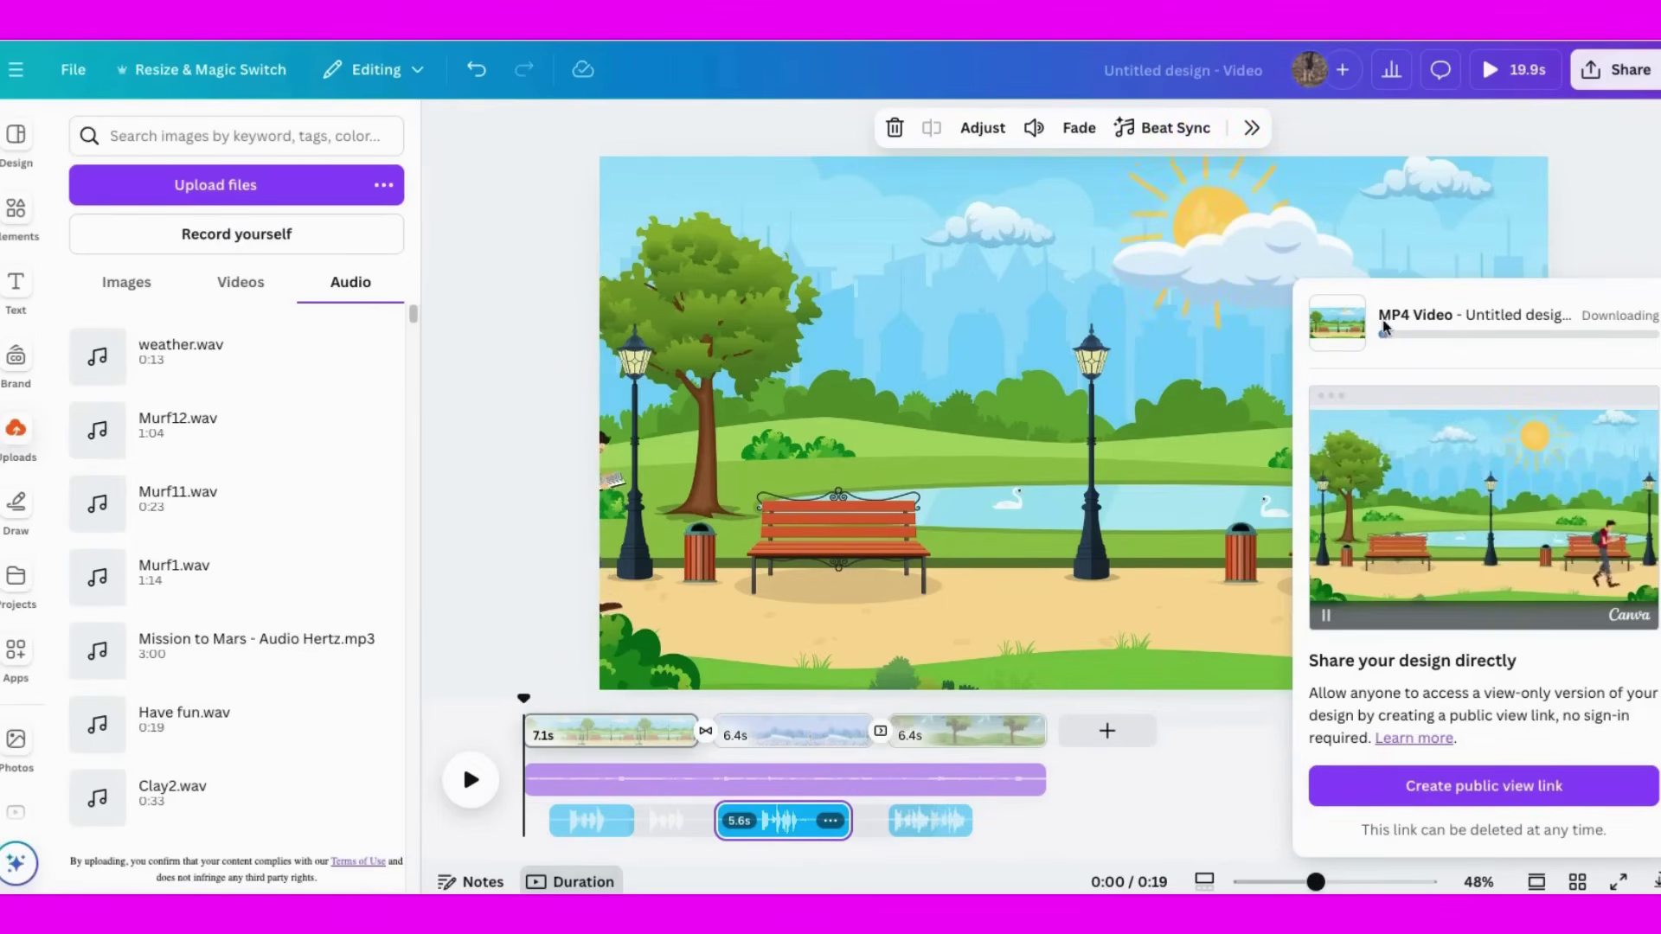
# Step: Close the download popup and rewind the video to its opening park scene
pyautogui.click(787, 697)
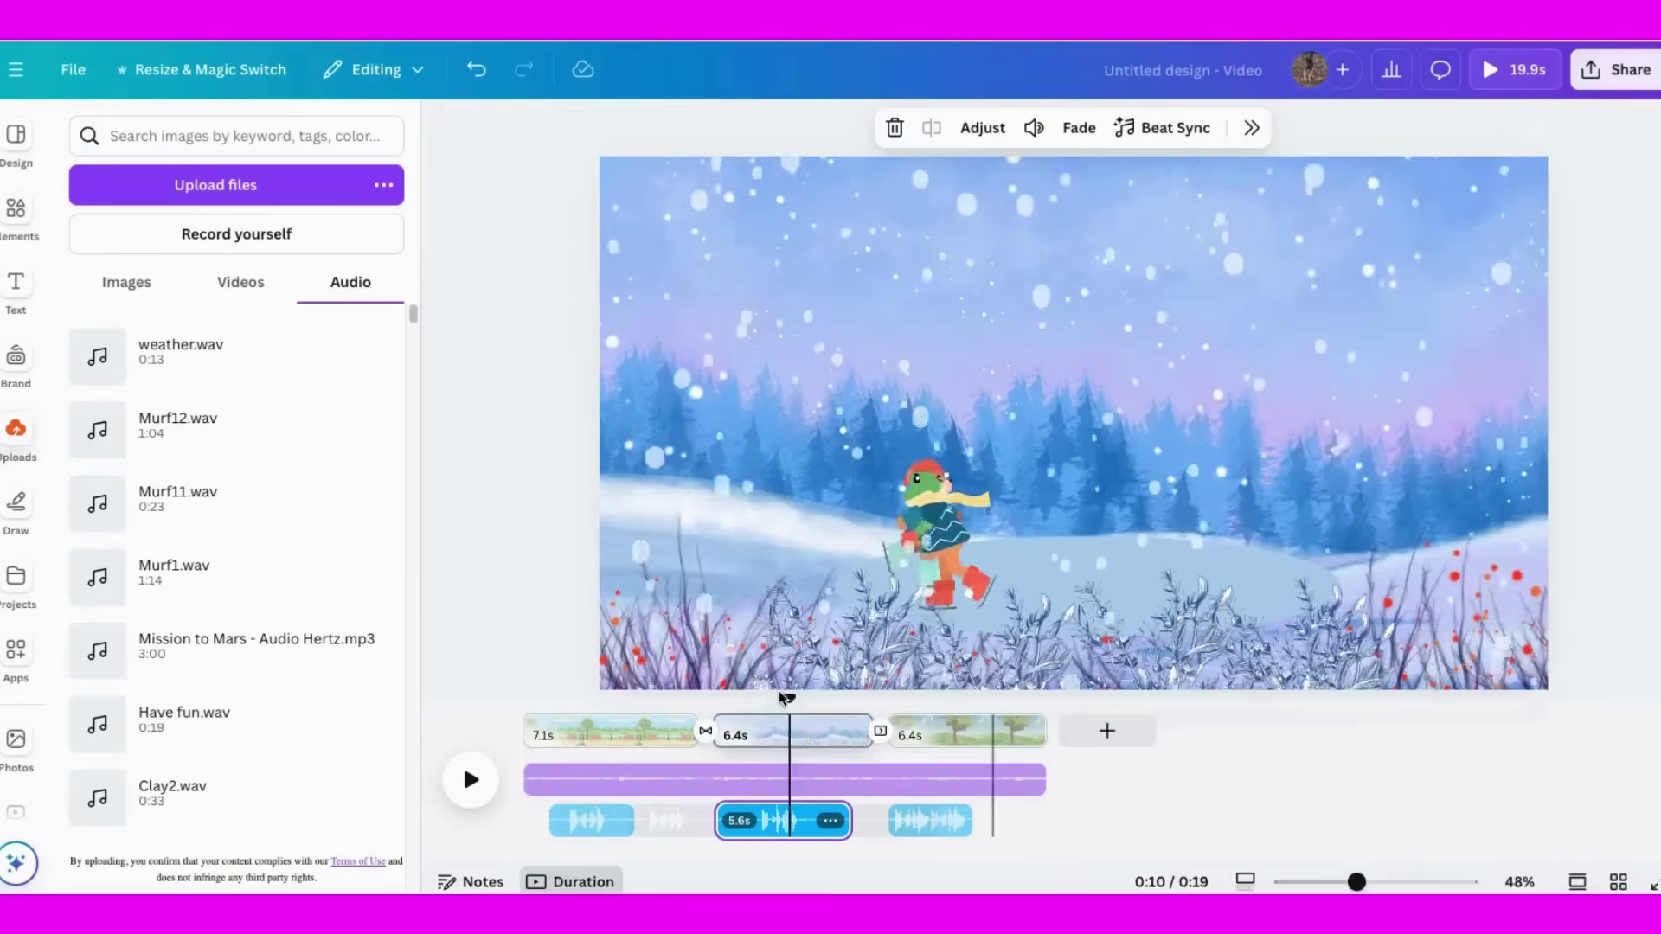
pyautogui.moveTo(784, 697); pyautogui.dragTo(523, 697)
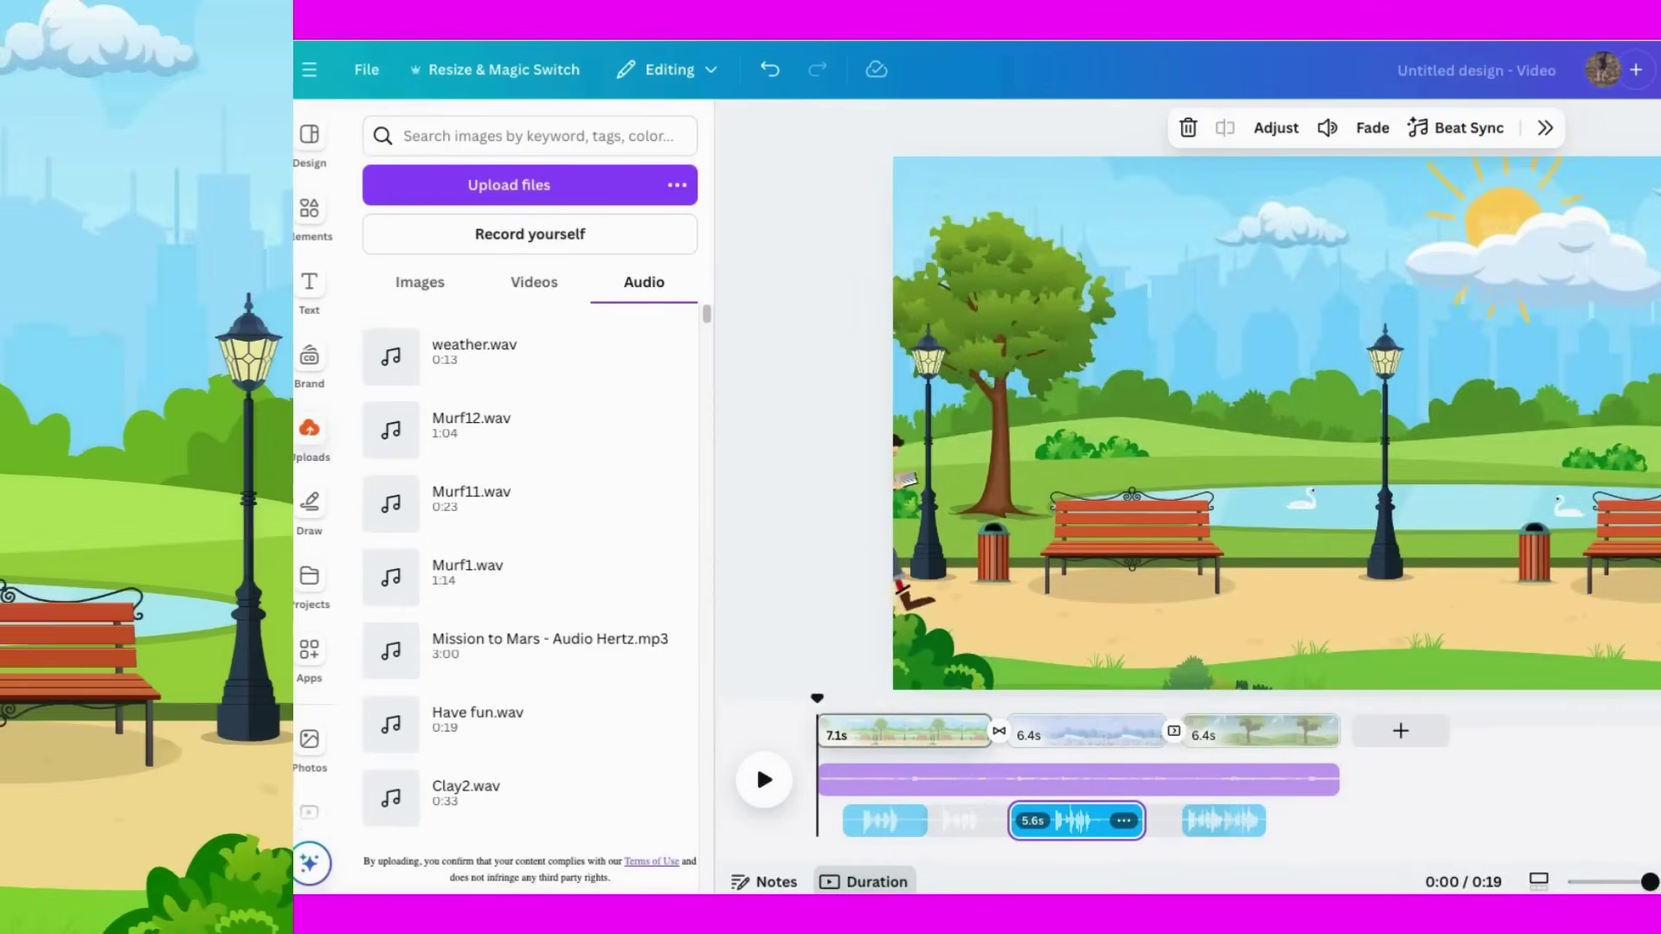